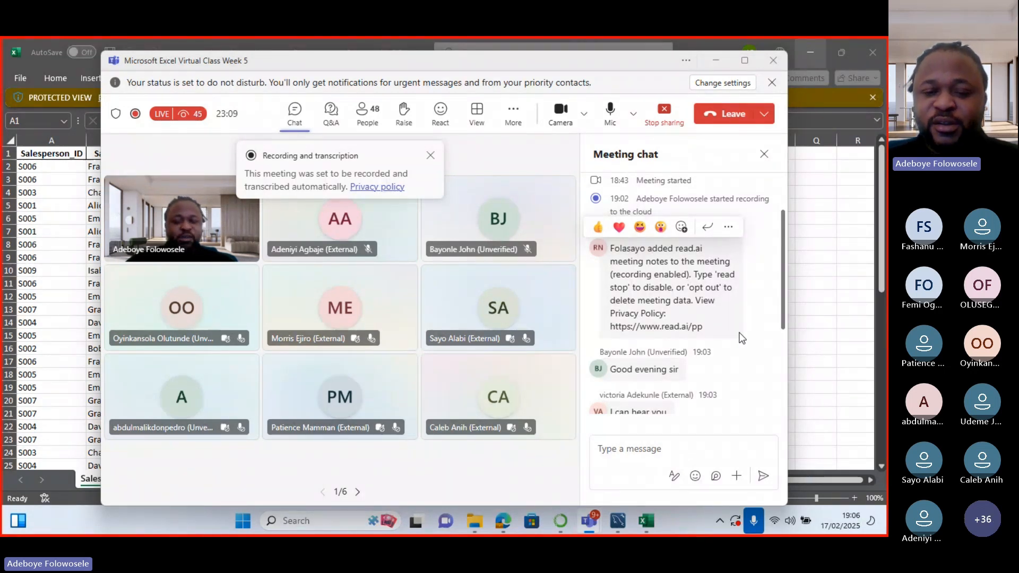
Minimize the Teams meeting window so the updated_fake_sales_data workbook fills the screen.
left_click_drag(783, 314, 774, 407)
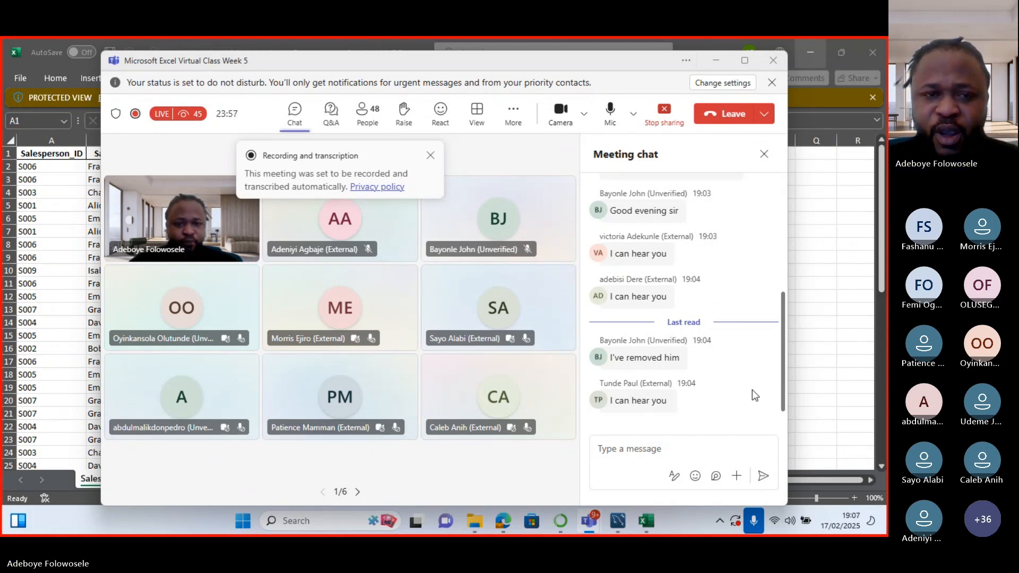
left_click(717, 62)
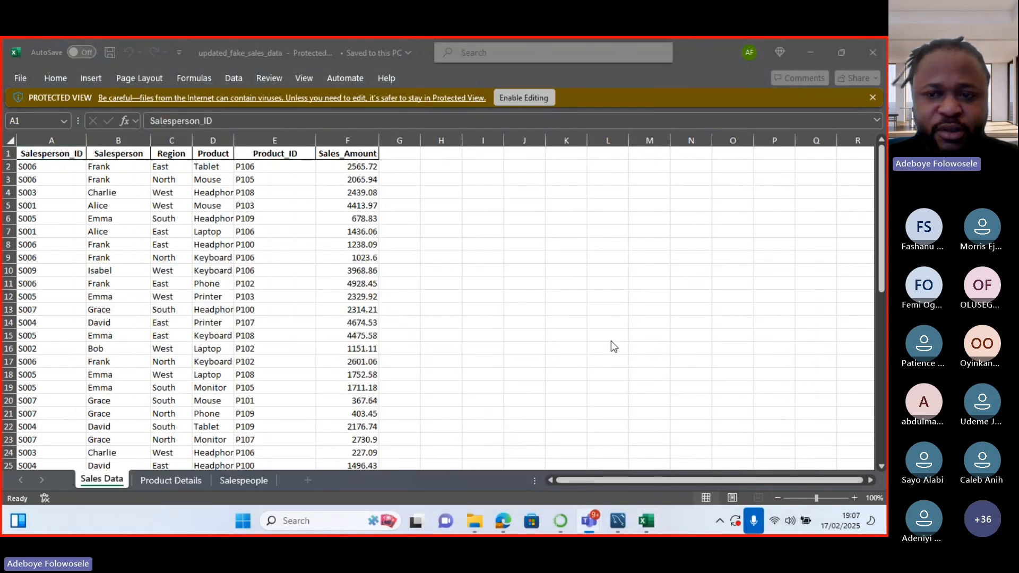
left_click(857, 197)
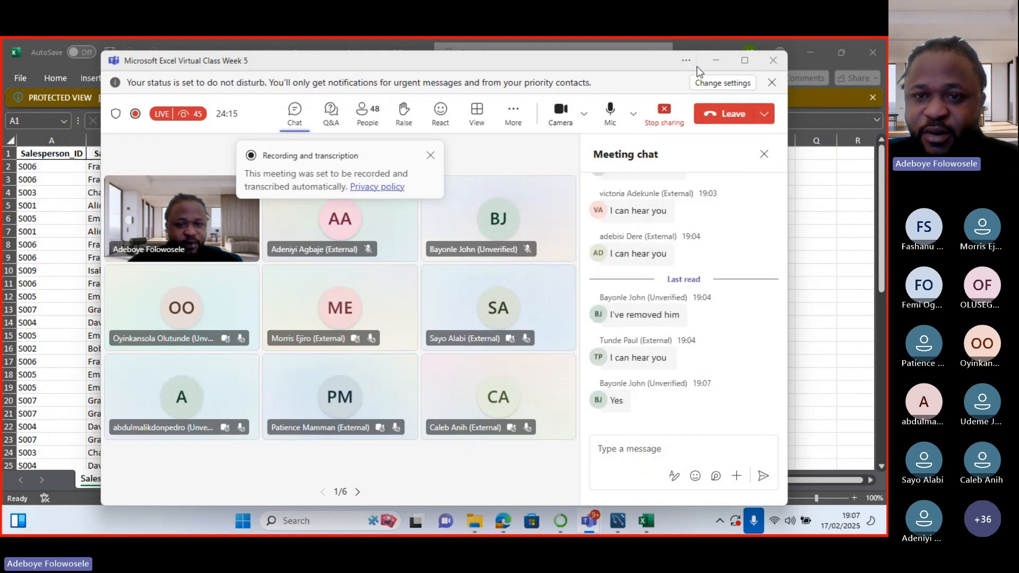
left_click(717, 61)
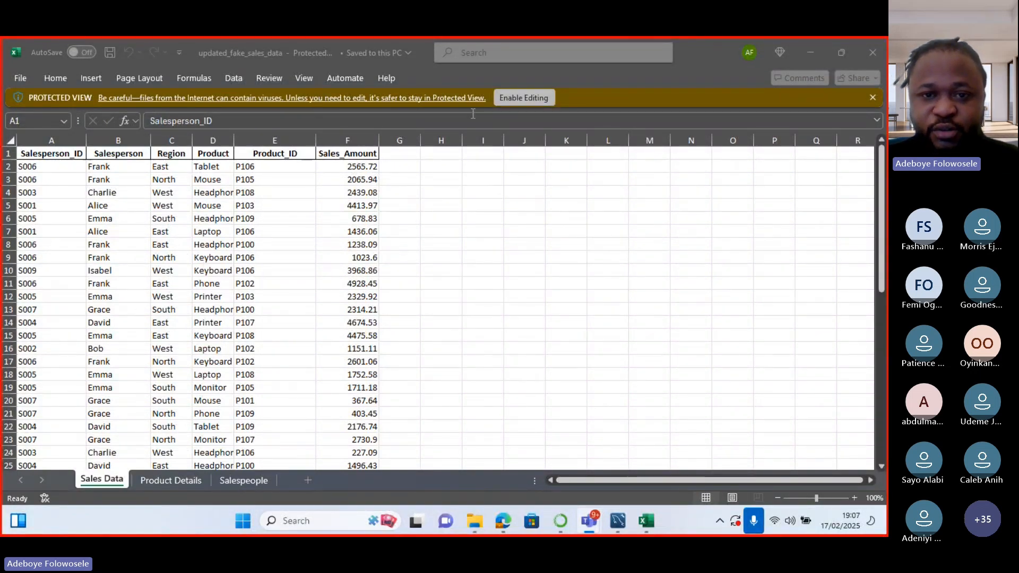
Enable editing, then widen columns B and A to fit Salesperson and Salesperson_ID.
left_click(518, 98)
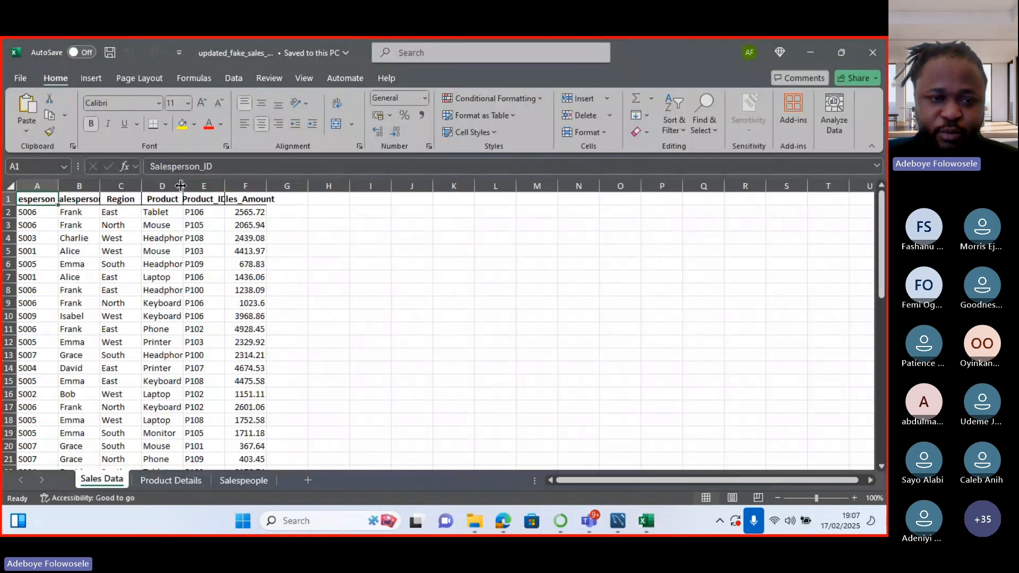
left_click_drag(182, 185, 325, 184)
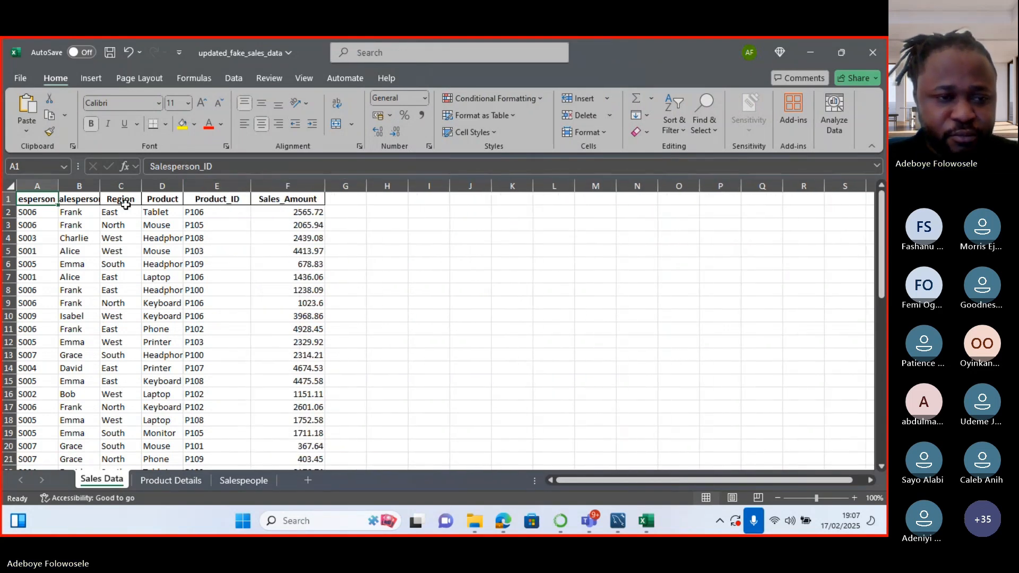
left_click_drag(100, 185, 131, 183)
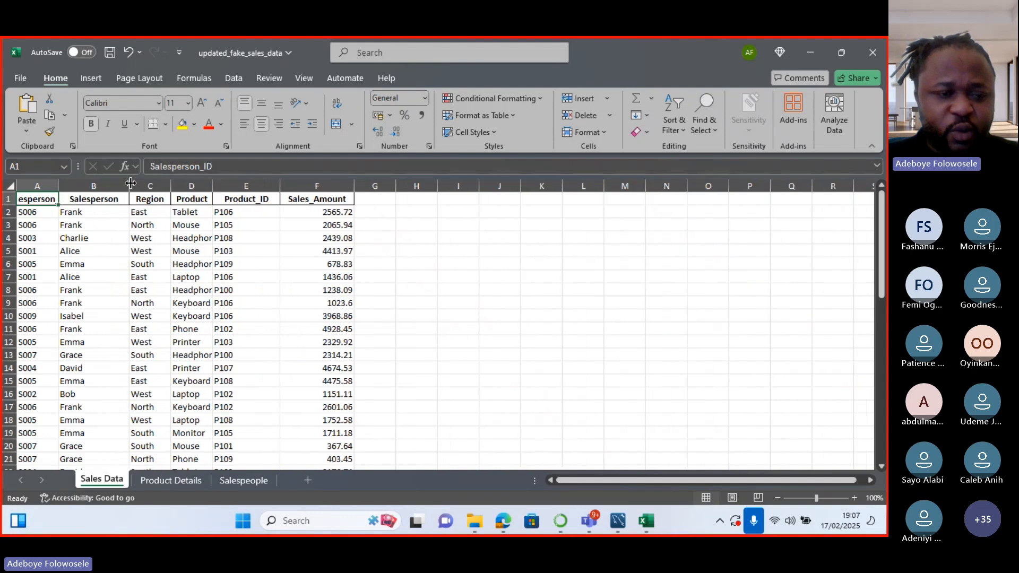
left_click_drag(58, 185, 79, 185)
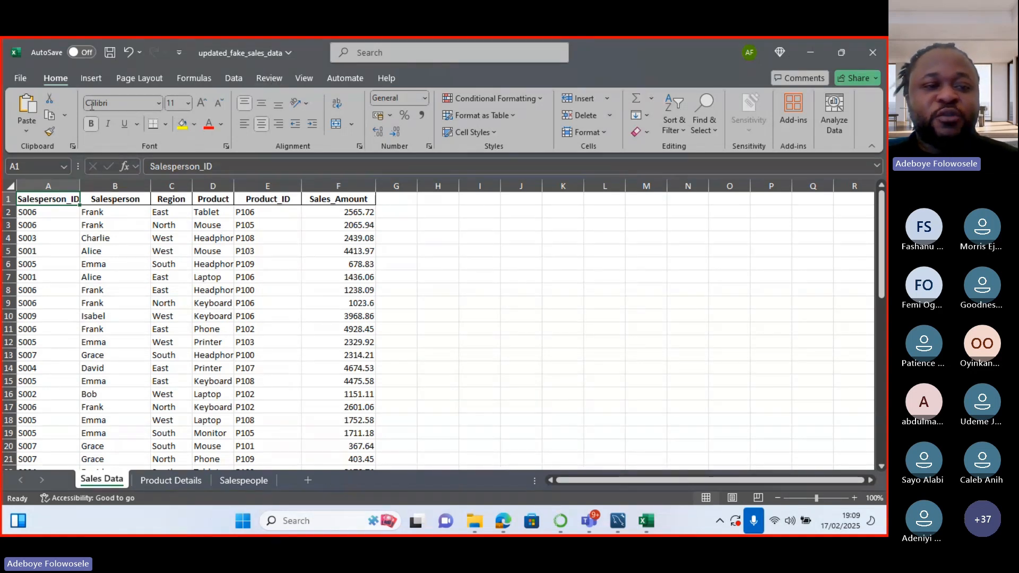
Start a PivotTable from table/range using 'Sales Data'!$A$1:$F$51, placed on a new worksheet.
left_click(92, 77)
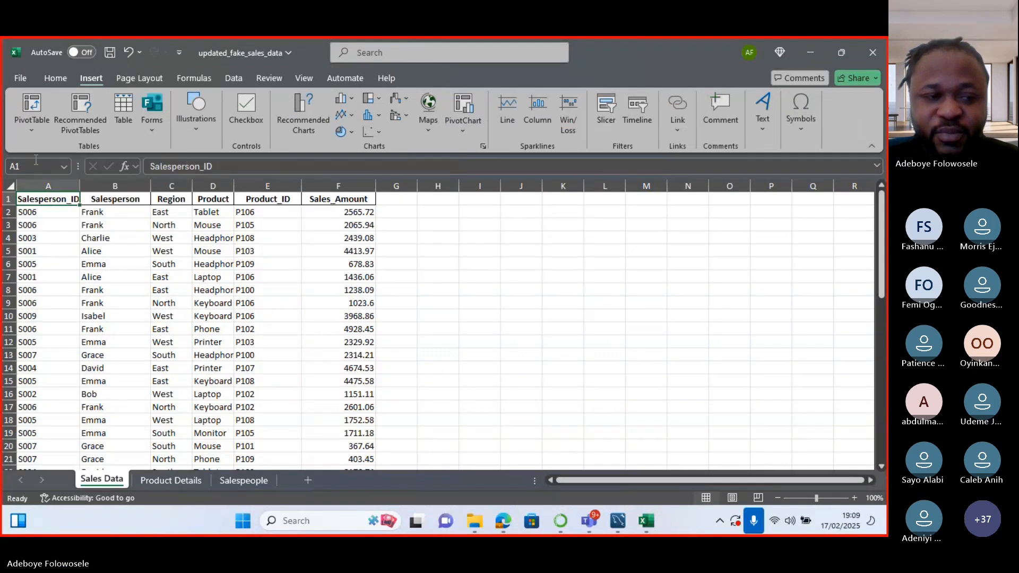
left_click(34, 129)
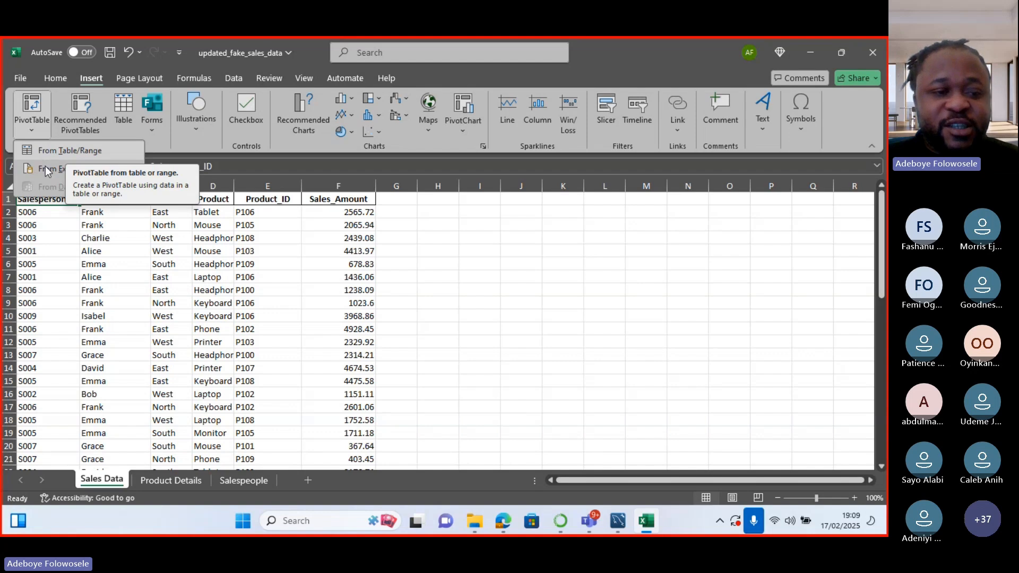
left_click(72, 150)
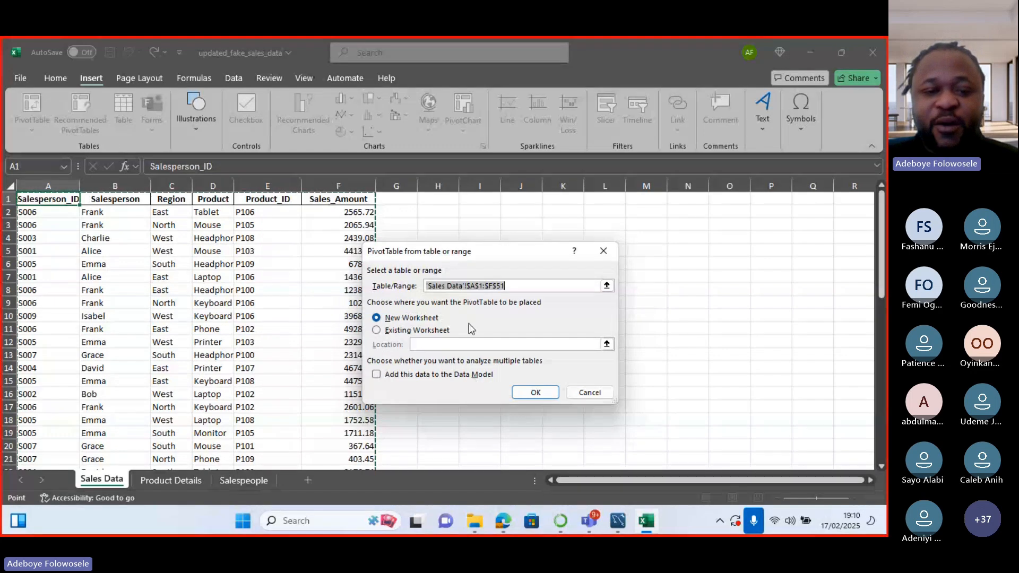
Create the PivotTable on a new sheet and rename its tab 'Total Sales per SalesPerson'.
left_click(535, 393)
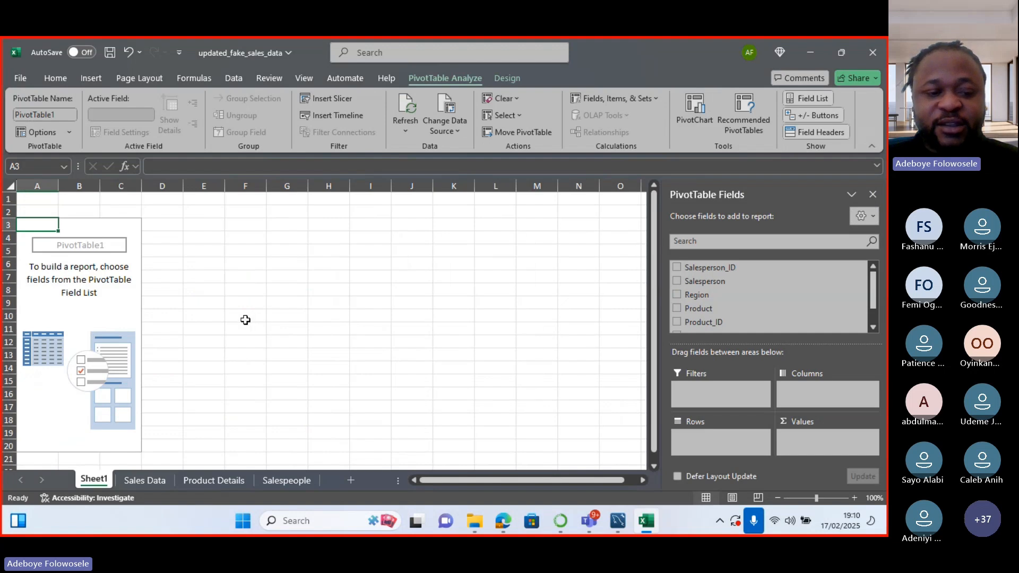
right_click(90, 482)
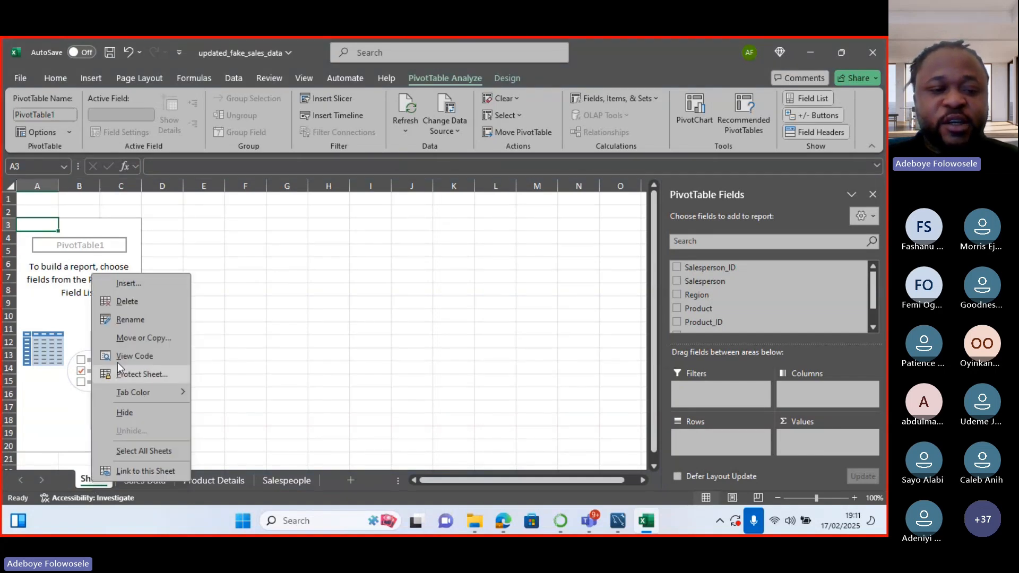
left_click(132, 322)
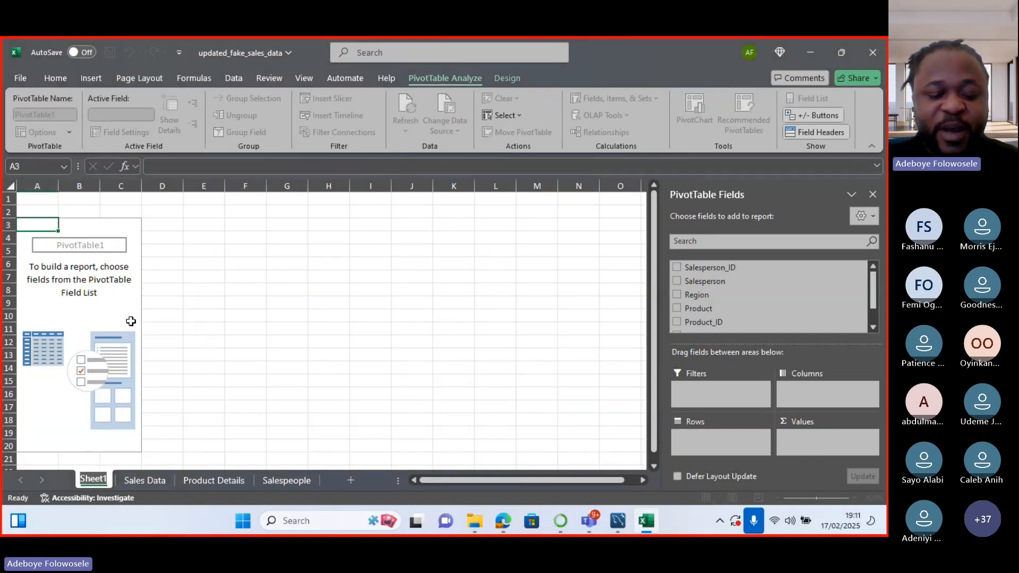
type("Sales")
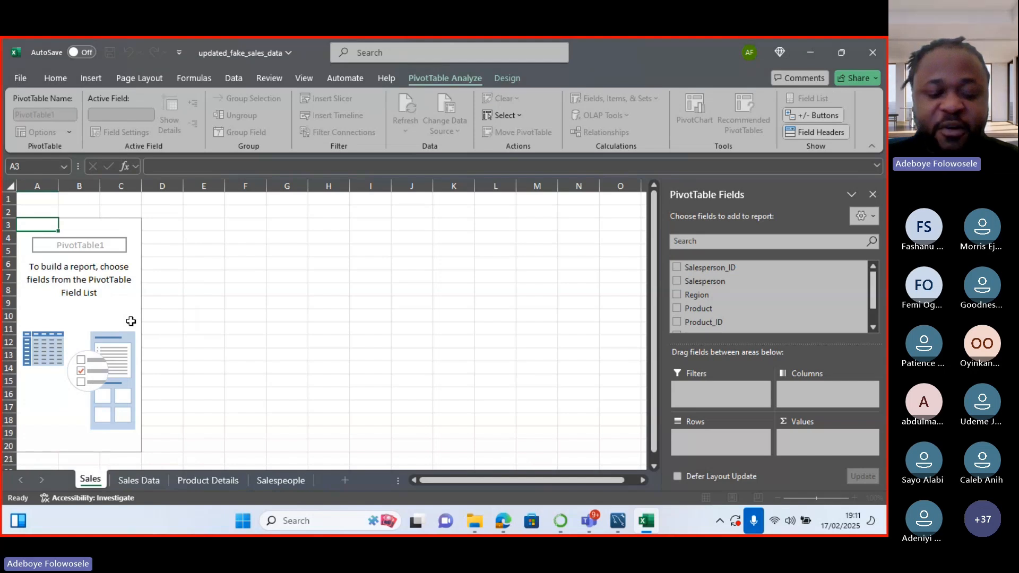
type("Person")
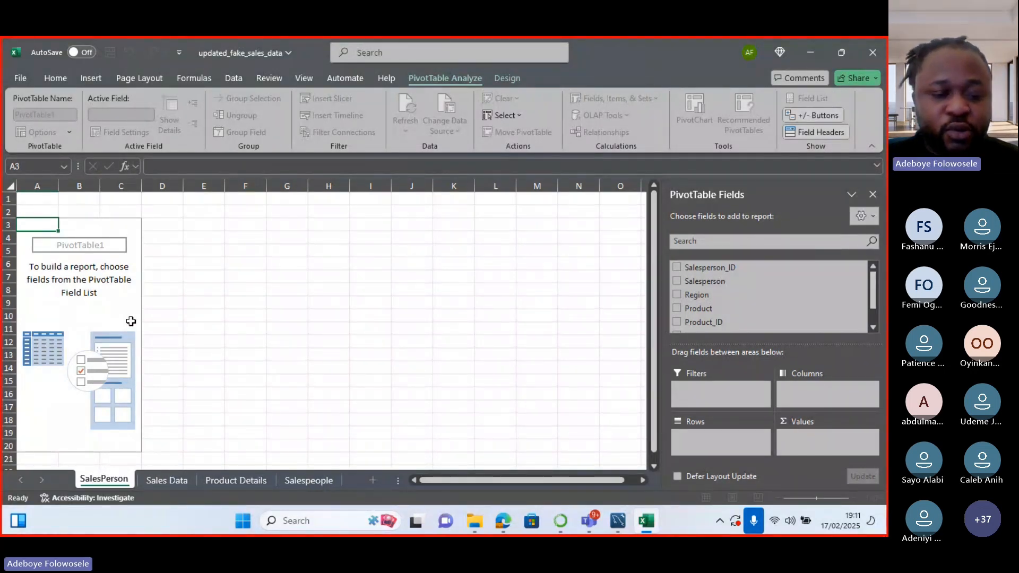
key("Left")
key("Left")
key("Left")
key("Left")
key("Left")
key("Left")
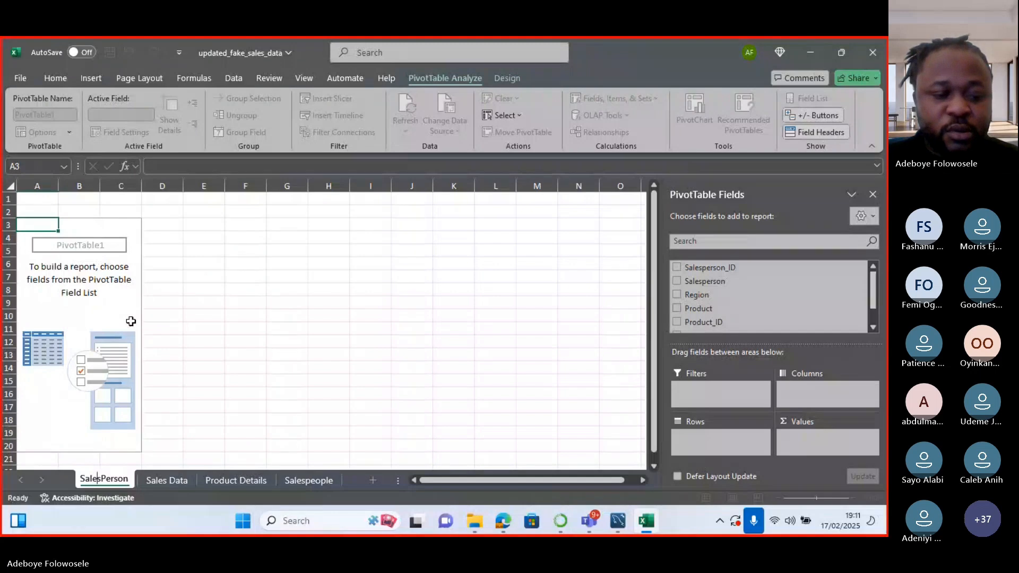
key("Left")
key("Left")
key("Left")
key("Left")
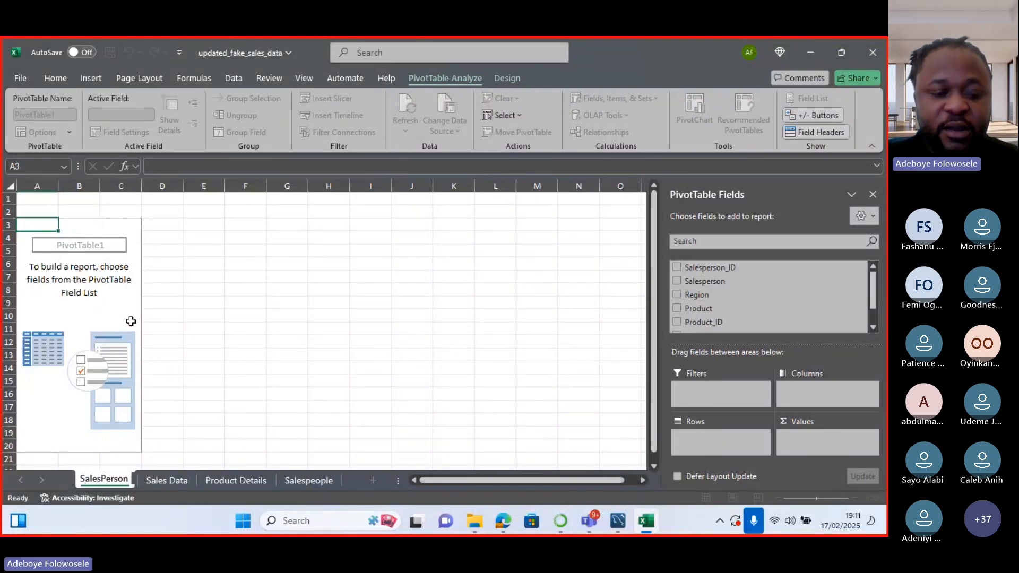
type("Total Sal")
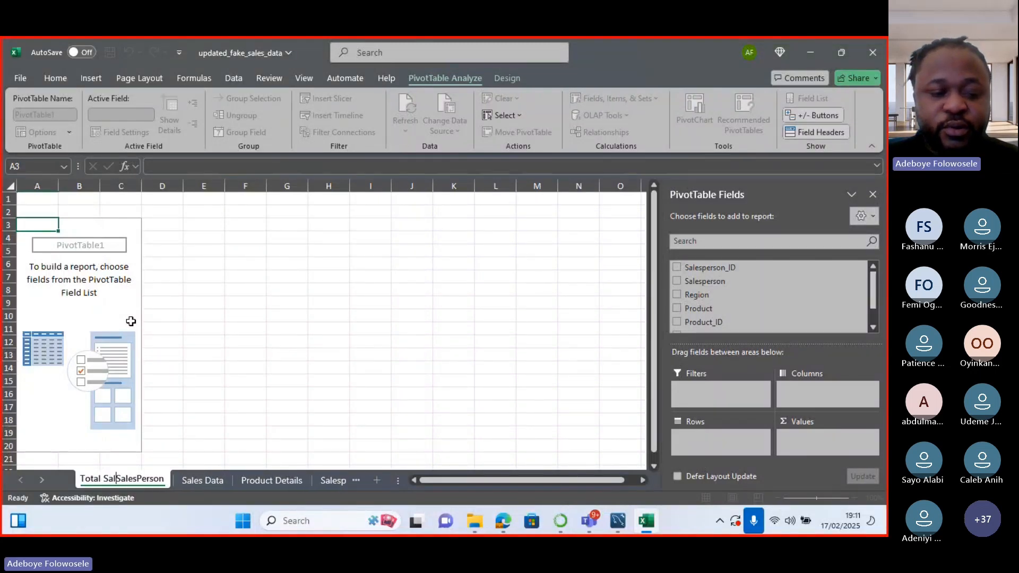
type("es per")
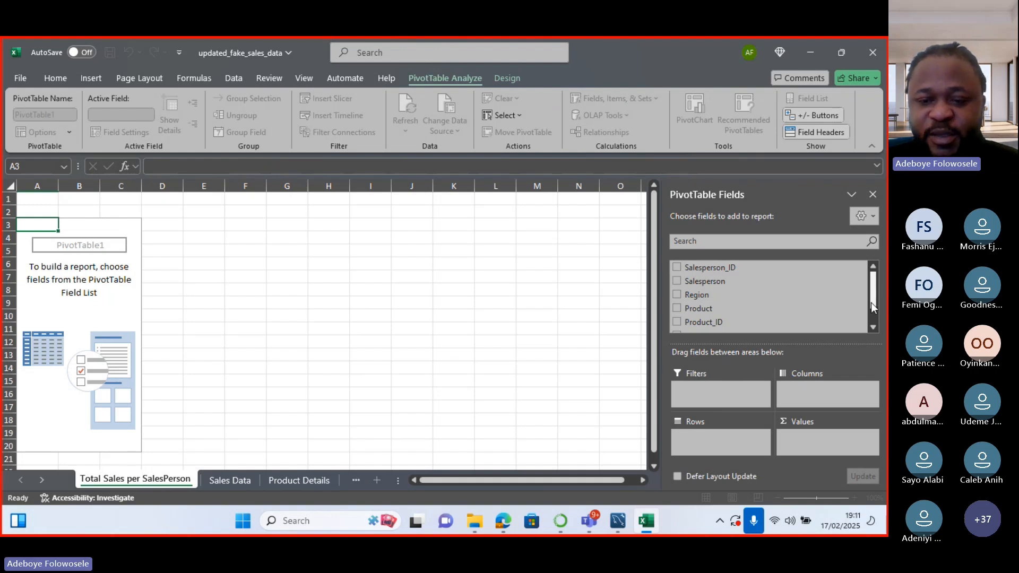
Add Salesperson as the PivotTable row field, listing Alice through Jack plus Grand Total.
left_click(677, 281)
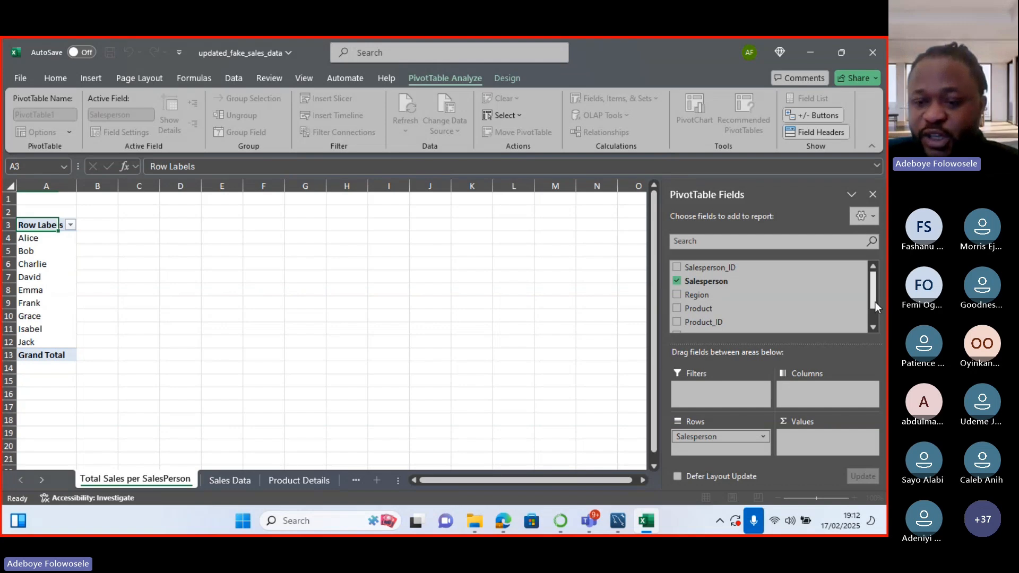
left_click_drag(875, 301, 873, 323)
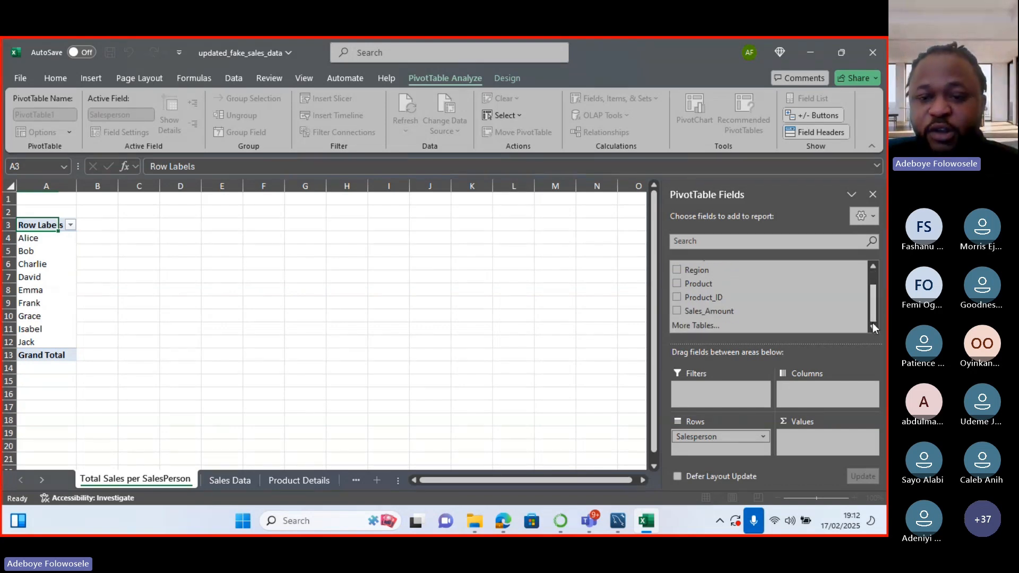
Add Sales_Amount to Values as a sum per salesperson, Grand Total 122443.17.
left_click(678, 311)
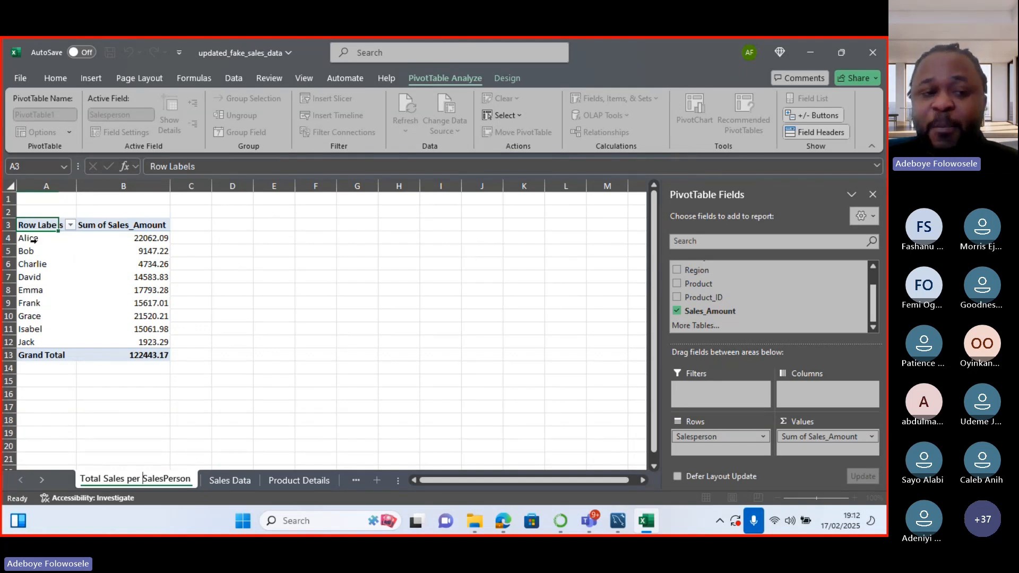
left_click(872, 437)
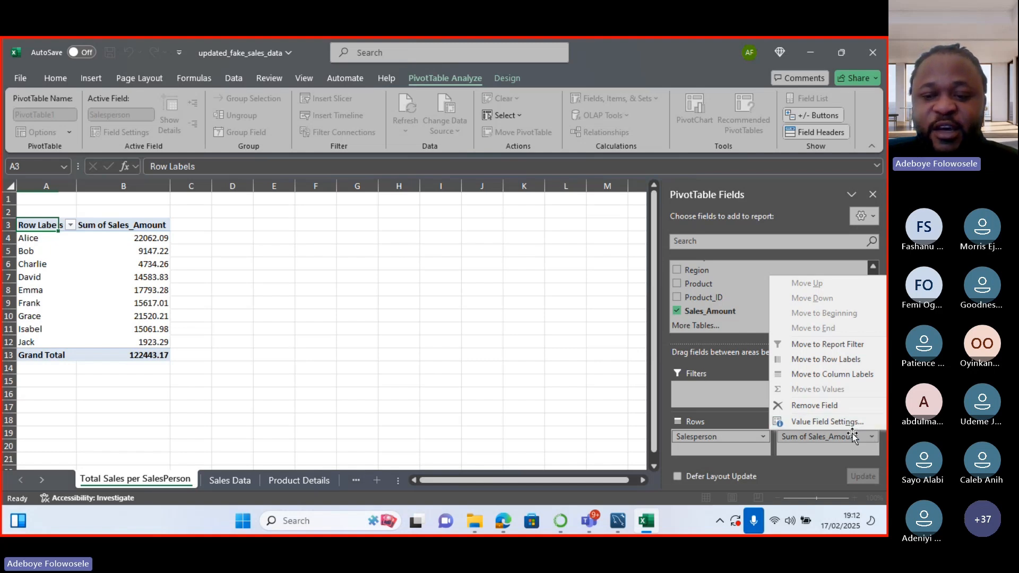
Set the Sum of Sales_Amount number format to Currency with £ symbol and 2 decimal places.
left_click(873, 436)
left_click(874, 436)
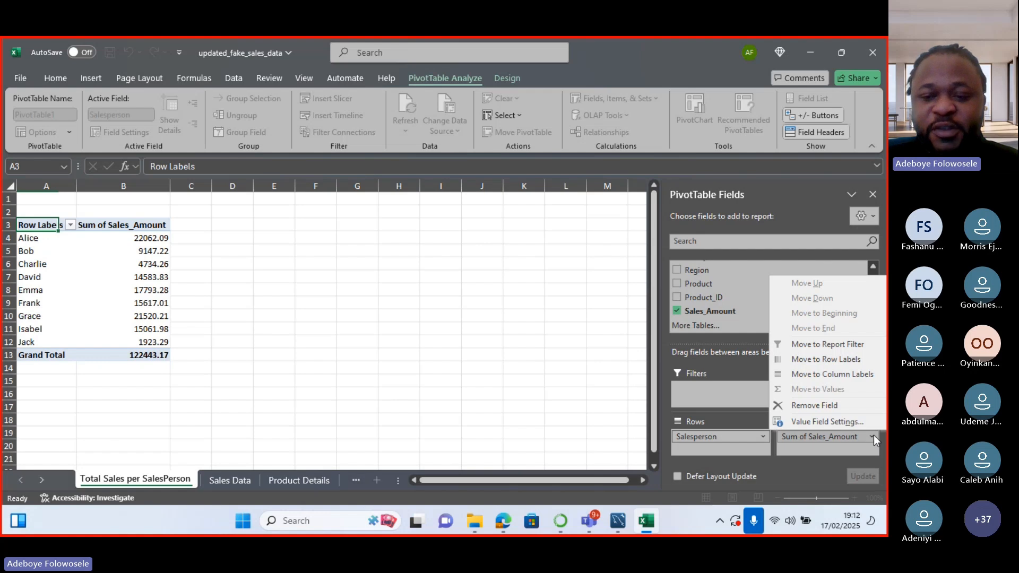
left_click(849, 422)
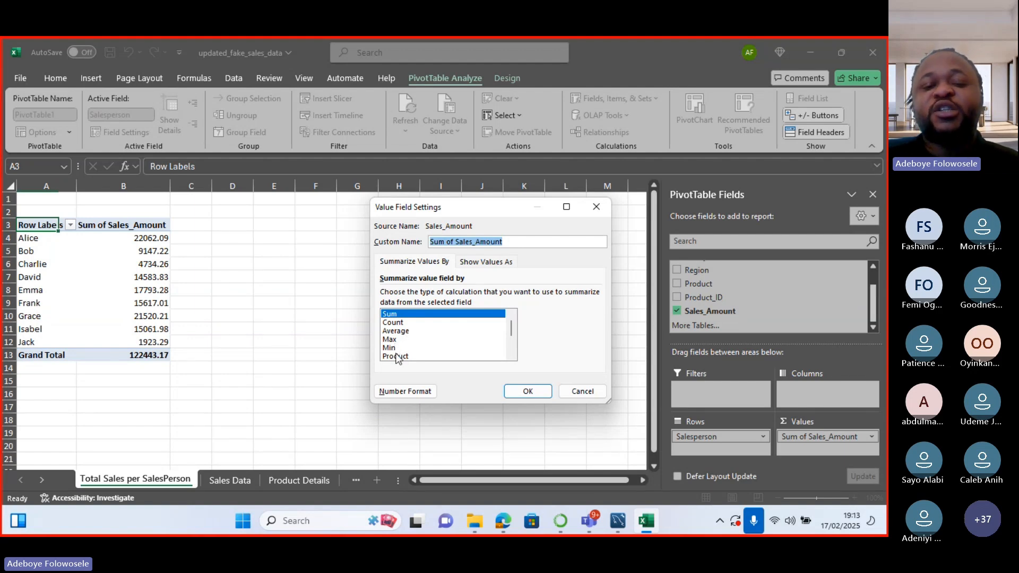
left_click(421, 392)
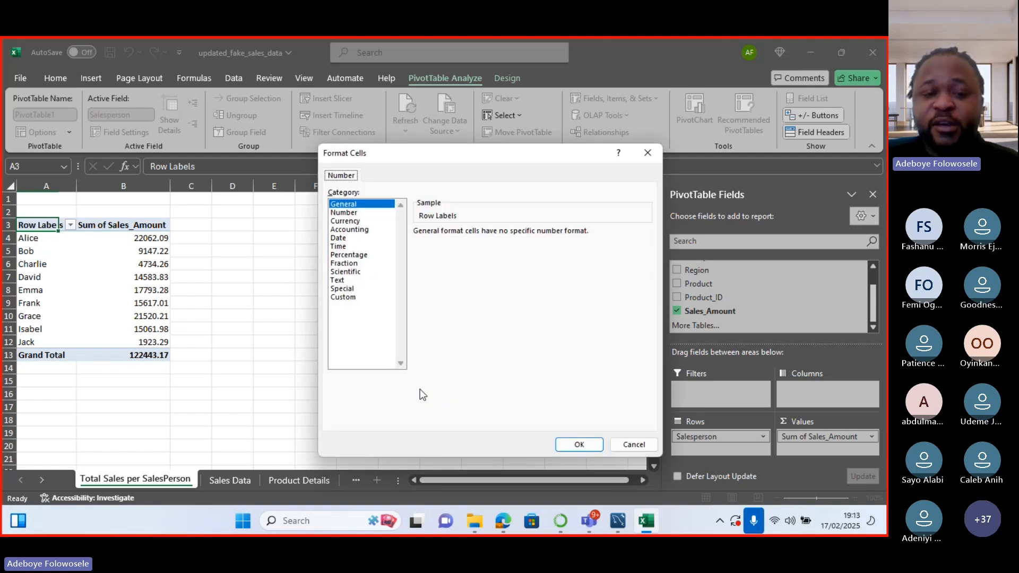
left_click(348, 221)
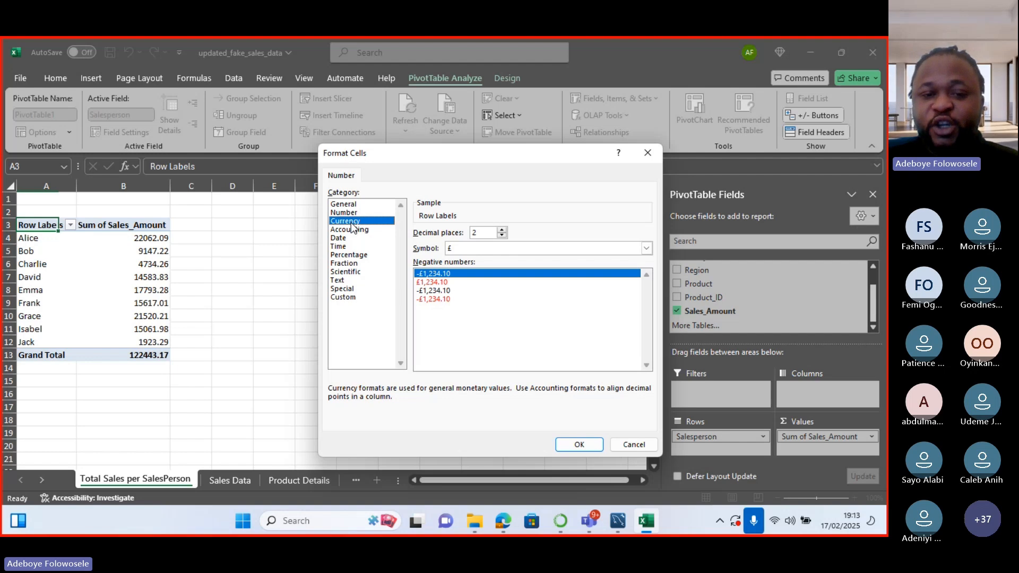
left_click(647, 249)
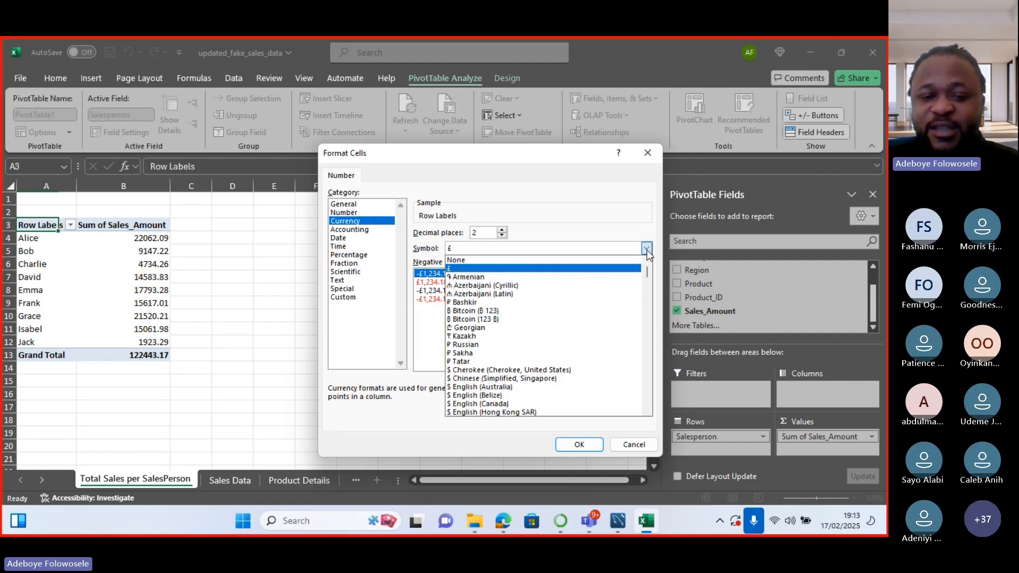
left_click(647, 249)
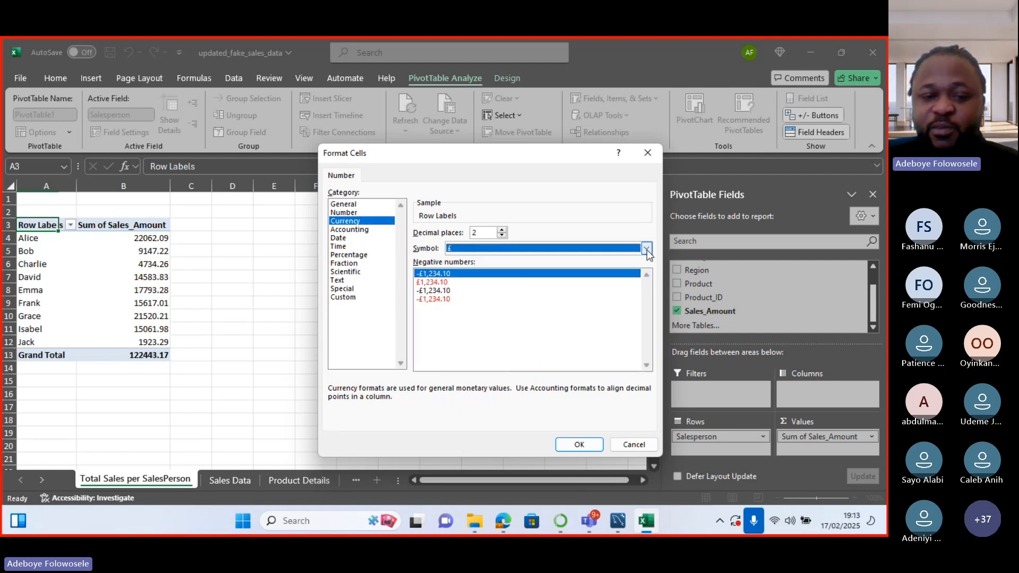
left_click(578, 445)
left_click(528, 391)
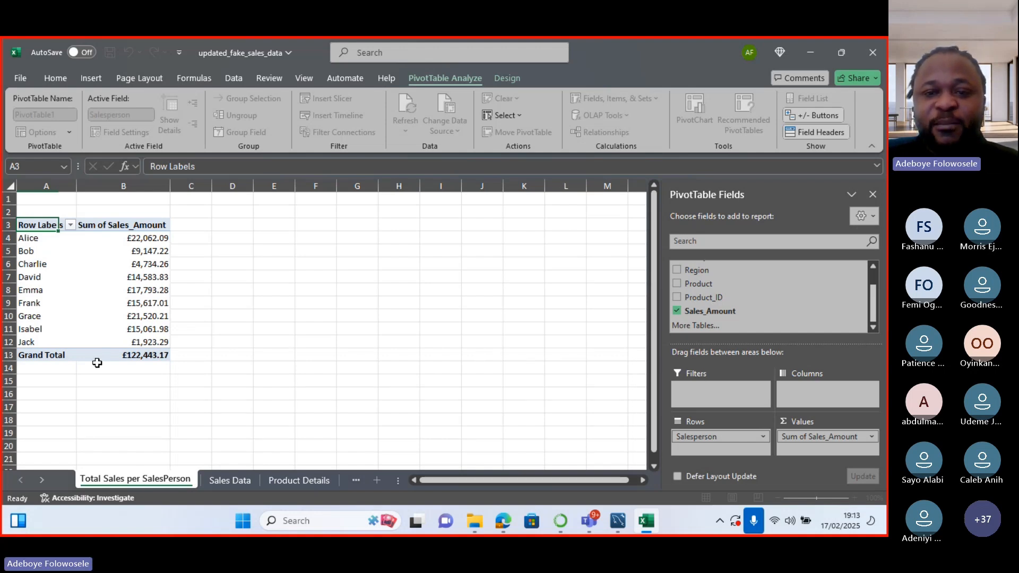
left_click(194, 290)
left_click(152, 316)
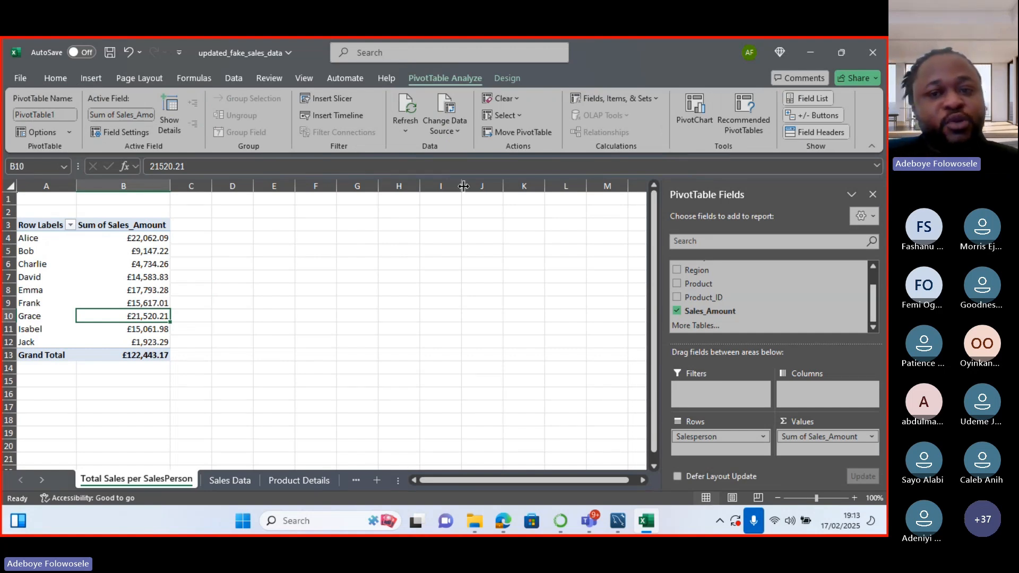
Insert a Clustered Column PivotChart of each salesperson's summed sales beside the pivot table.
left_click(697, 108)
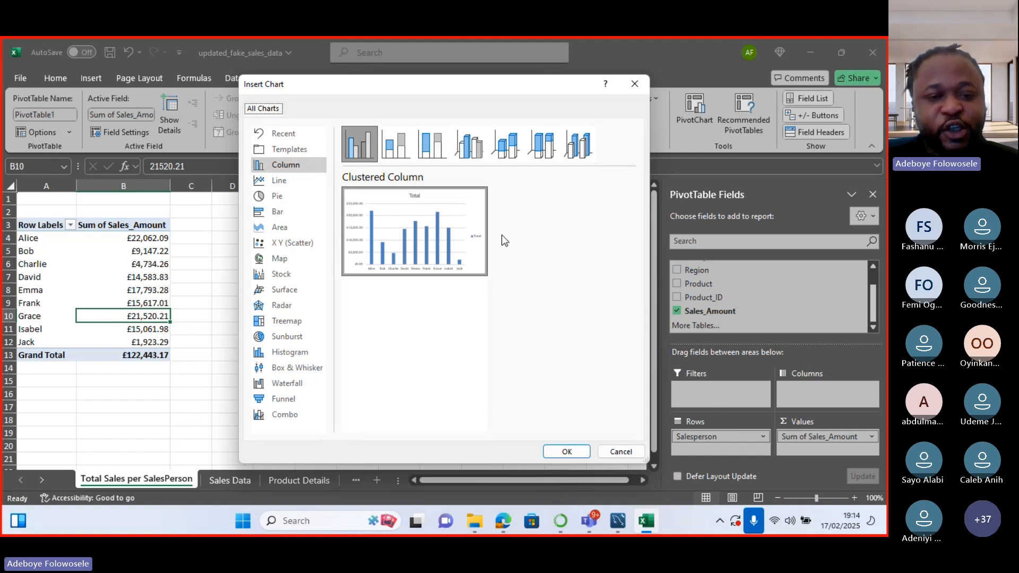
mouse_move(467, 241)
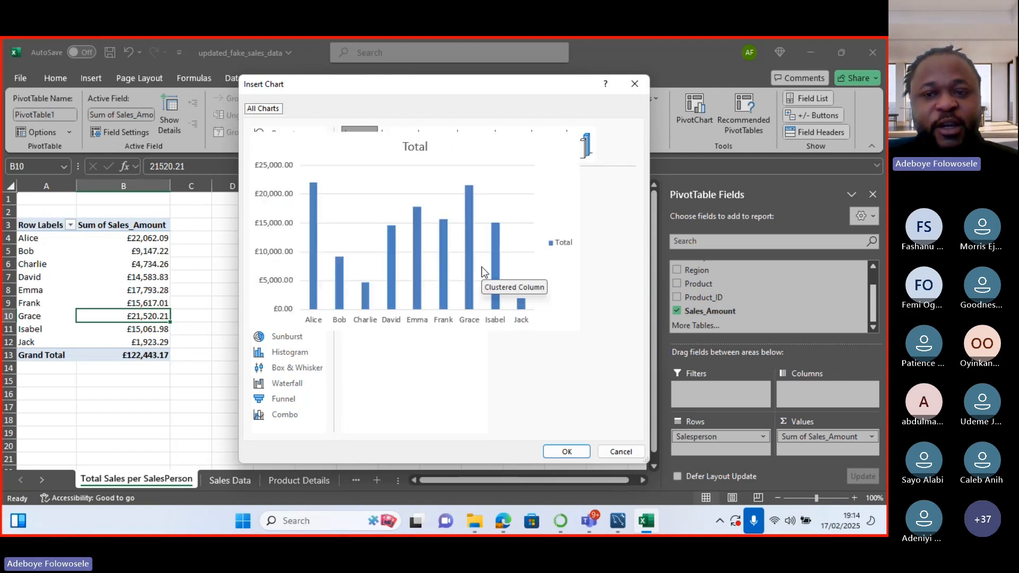
left_click(558, 454)
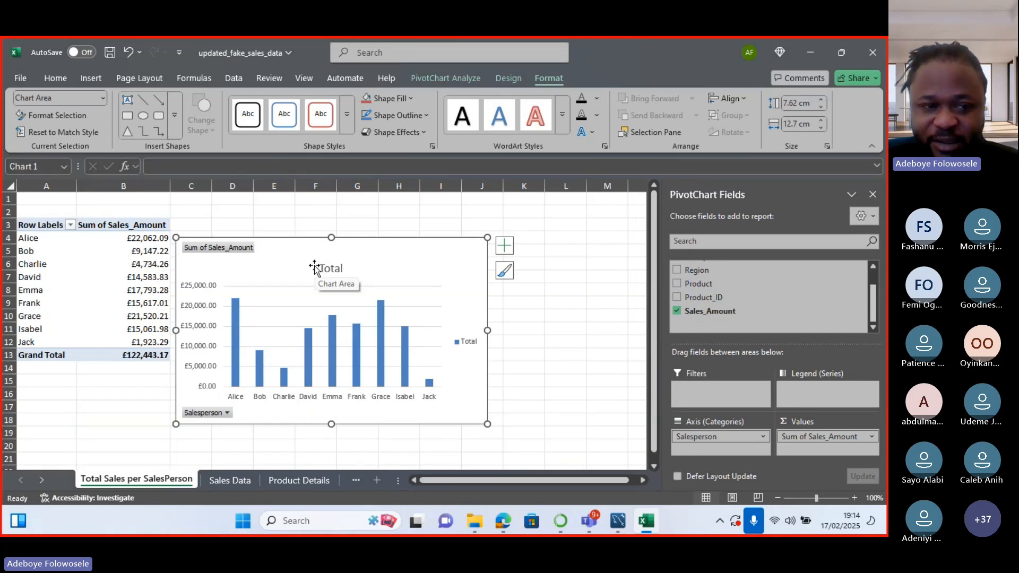
Nudge the 'Total' PivotChart a little up and to the right.
mouse_move(298, 237)
left_mouse_down()
mouse_move(325, 234)
mouse_move(312, 229)
left_mouse_up()
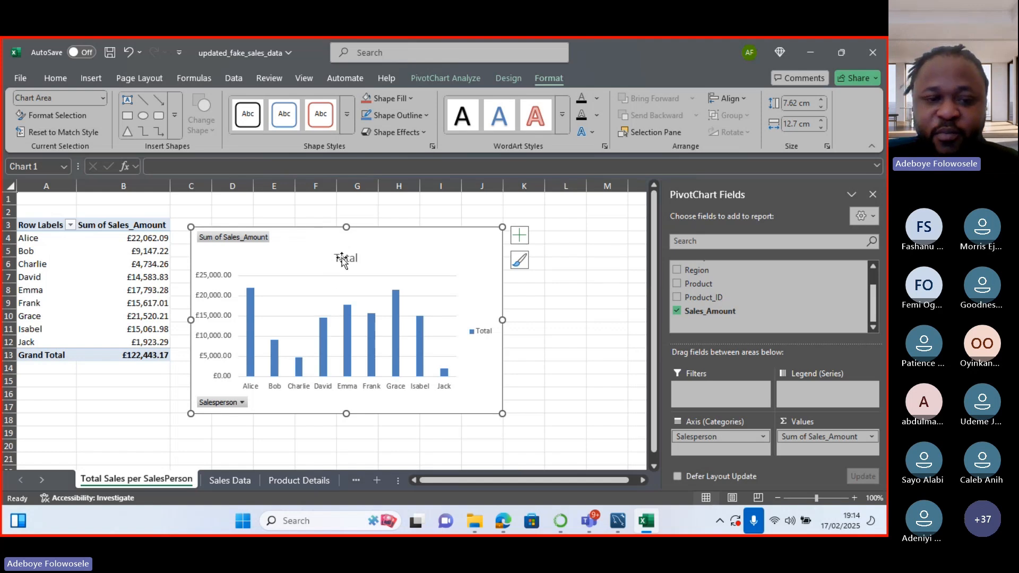
Turn on data labels for each column and remove the Total legend from the PivotChart.
left_click(521, 239)
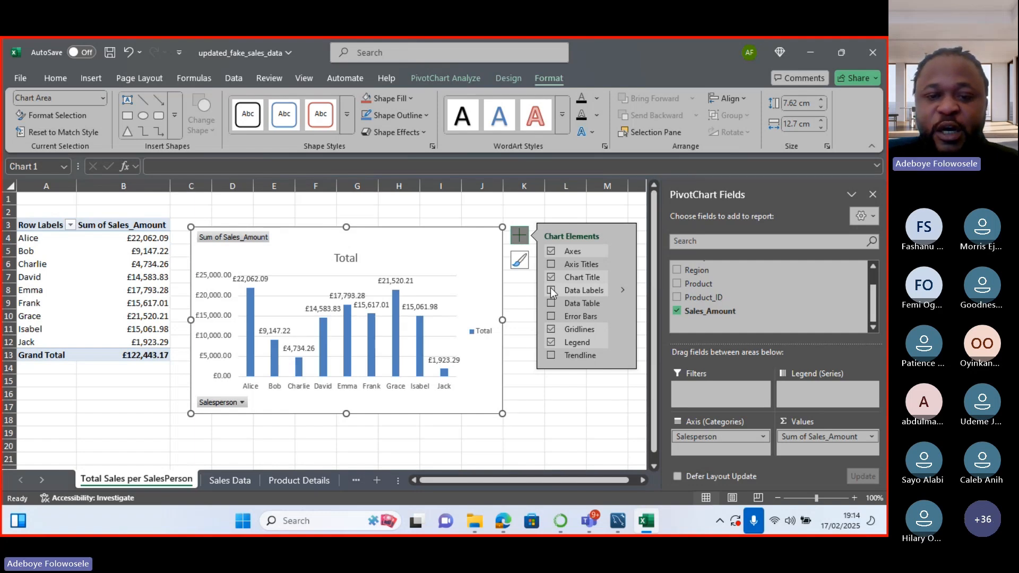
left_click(552, 291)
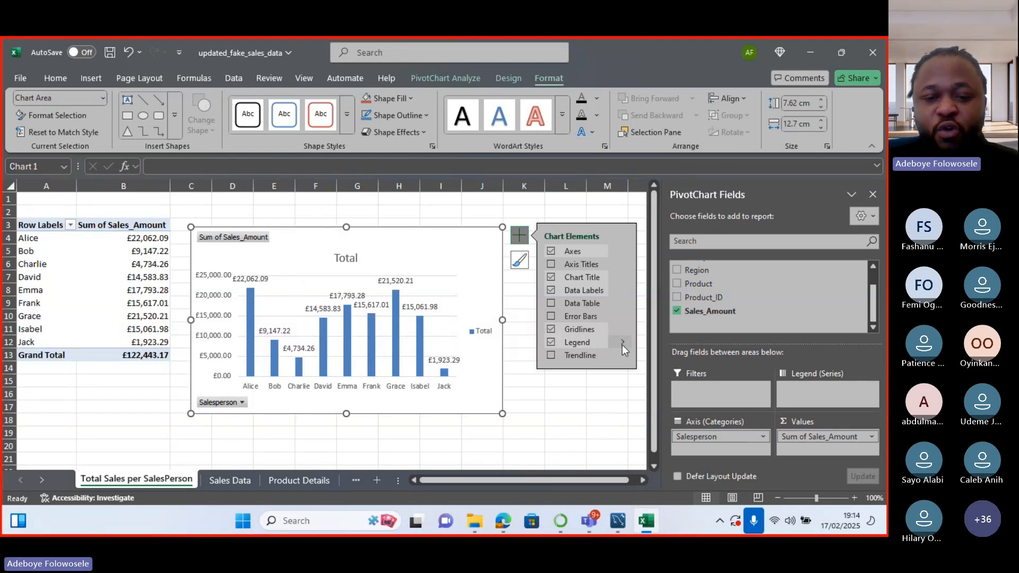
left_click(551, 345)
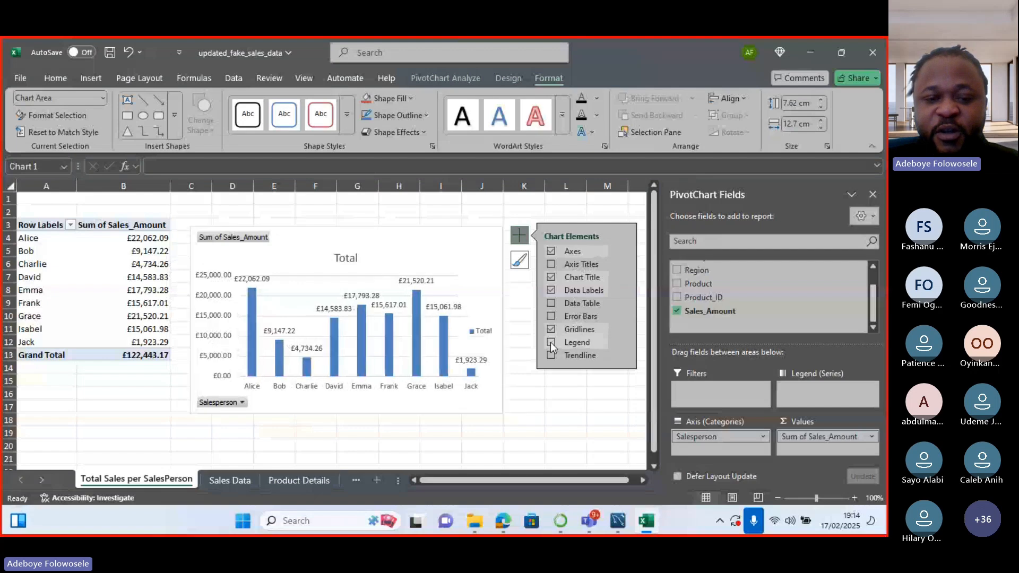
left_click(554, 344)
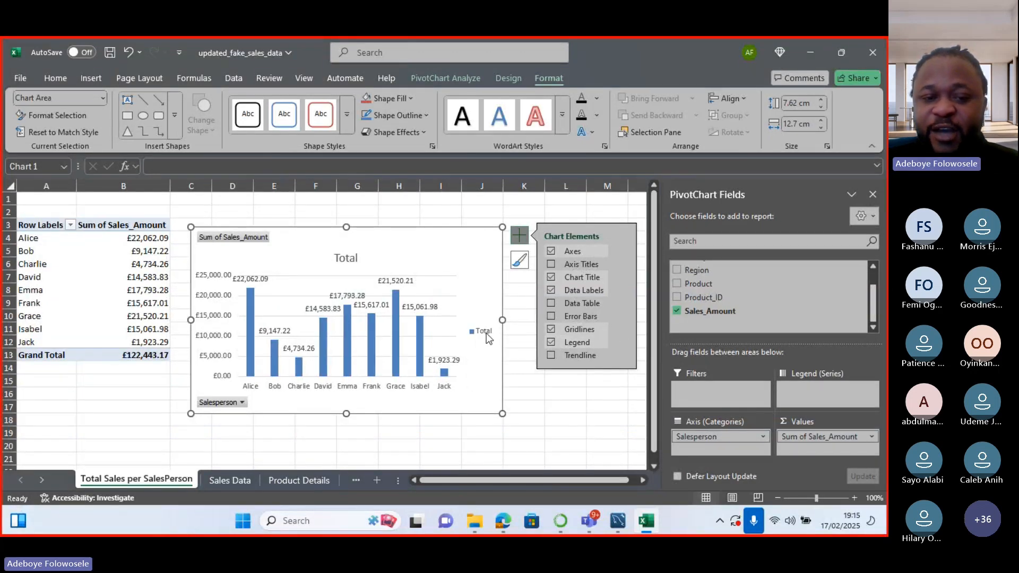
left_click(552, 343)
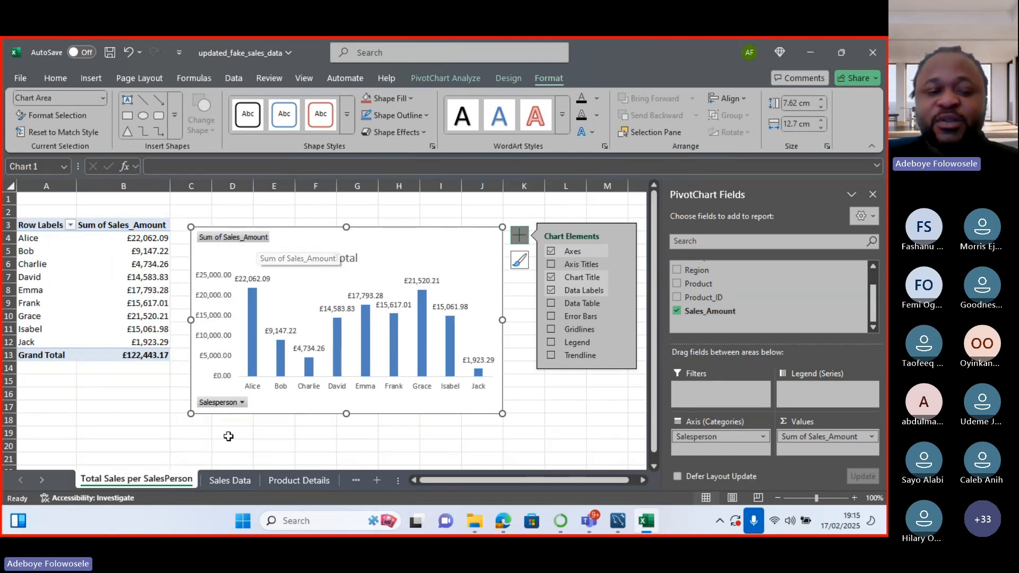
Hide the chart's Sum of Sales_Amount value button, expand/collapse buttons and Salesperson axis button.
left_click(242, 403)
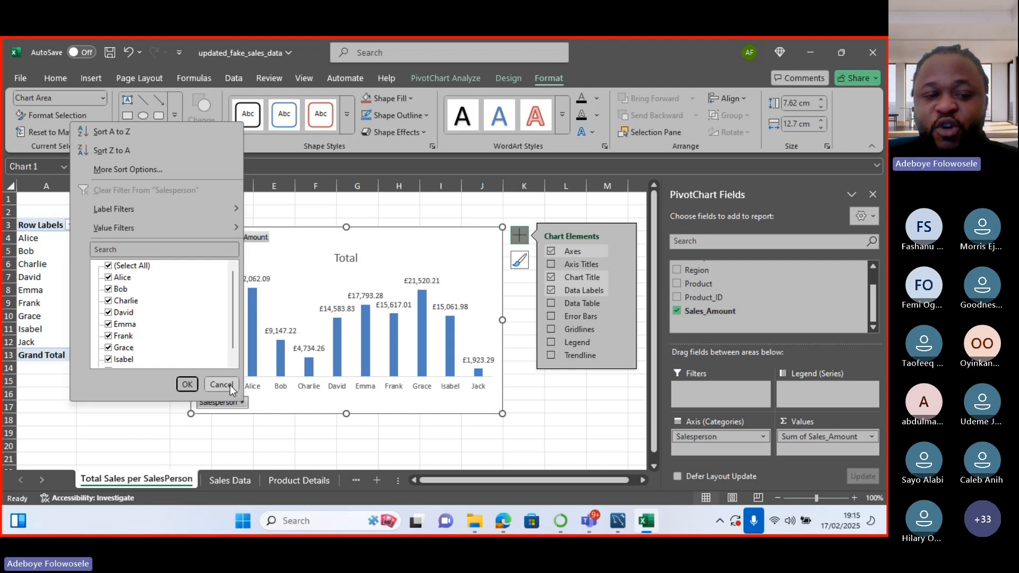
left_click(231, 389)
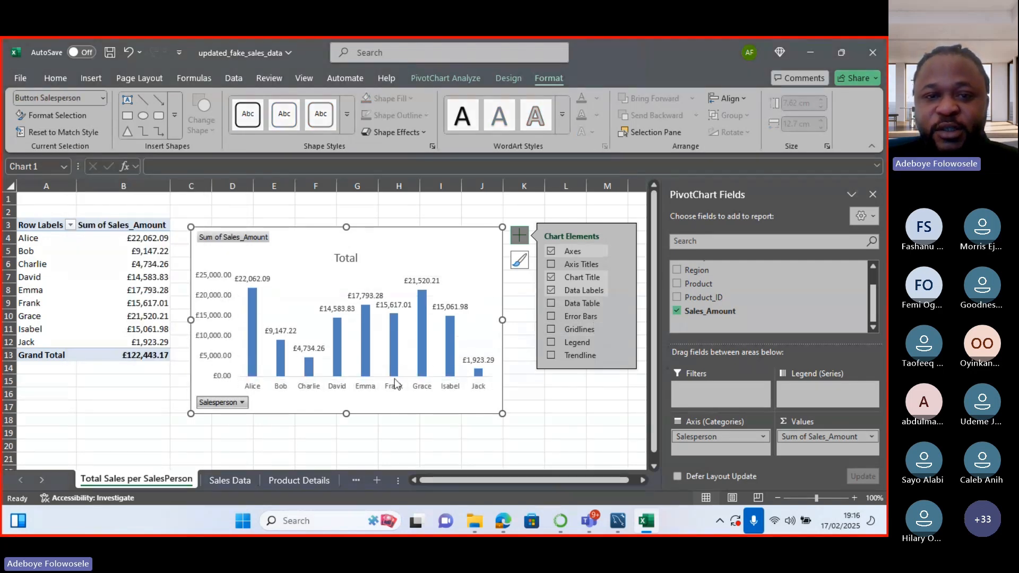
left_click(456, 80)
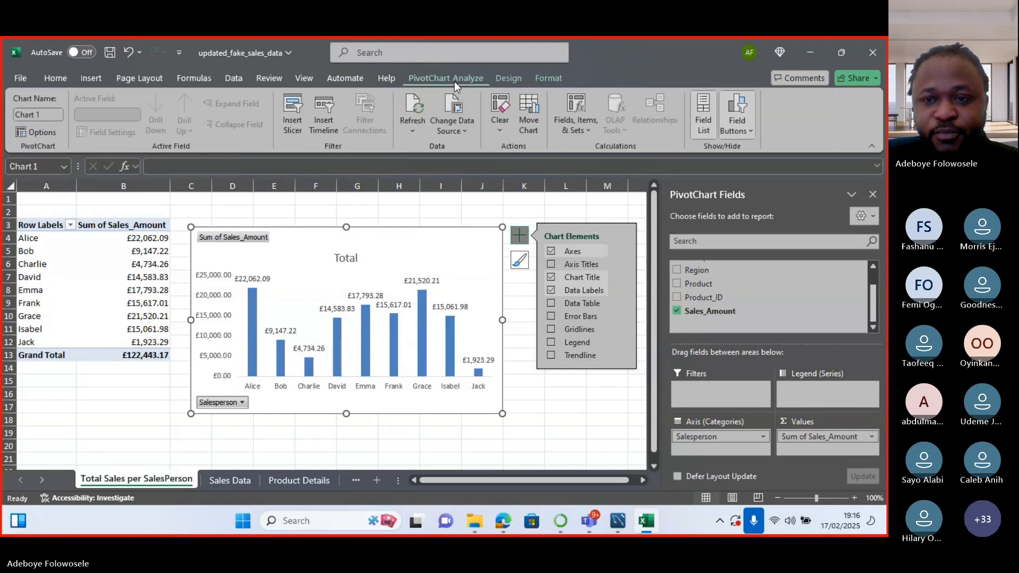
left_click(750, 132)
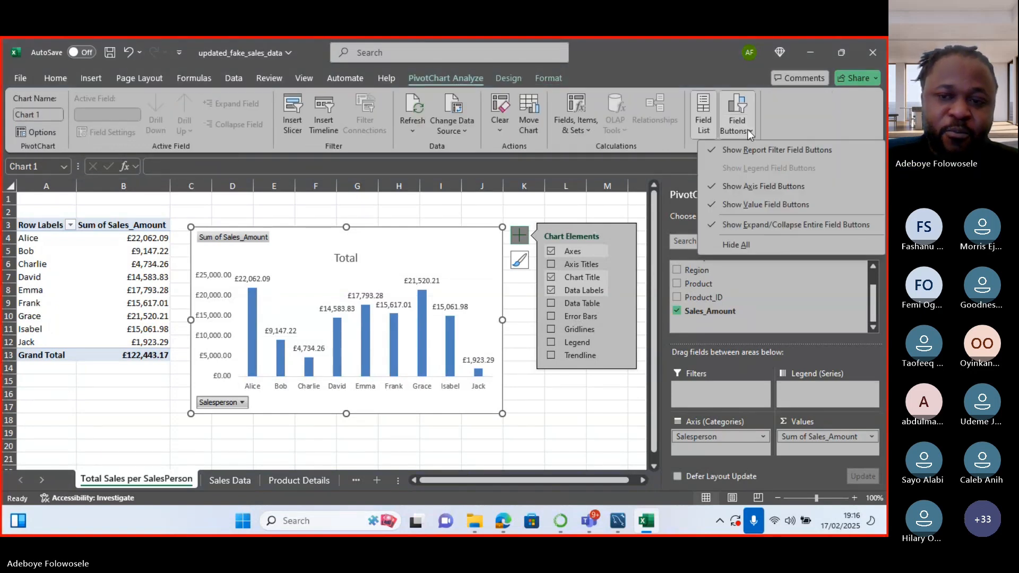
left_click(747, 129)
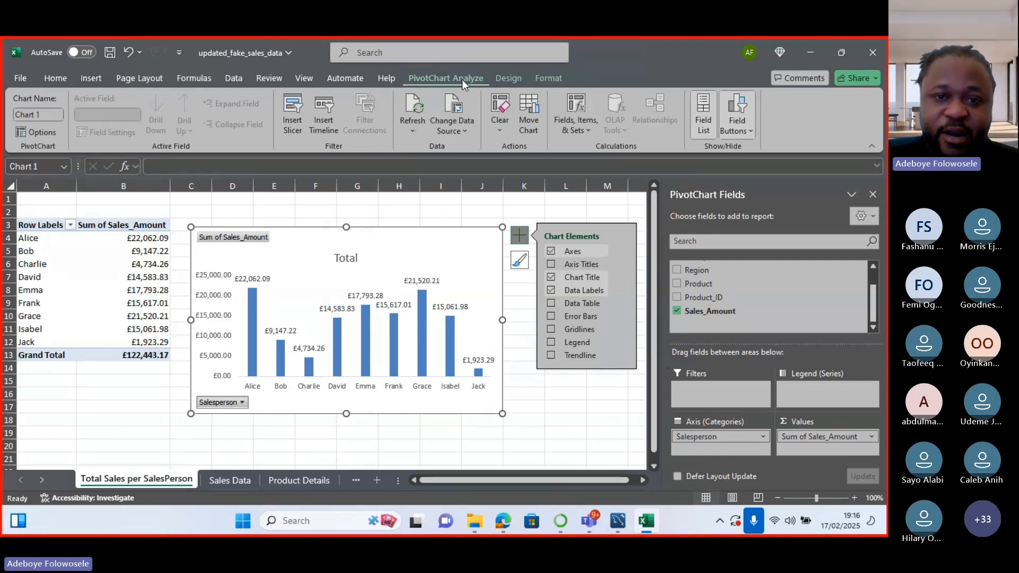
left_click(740, 131)
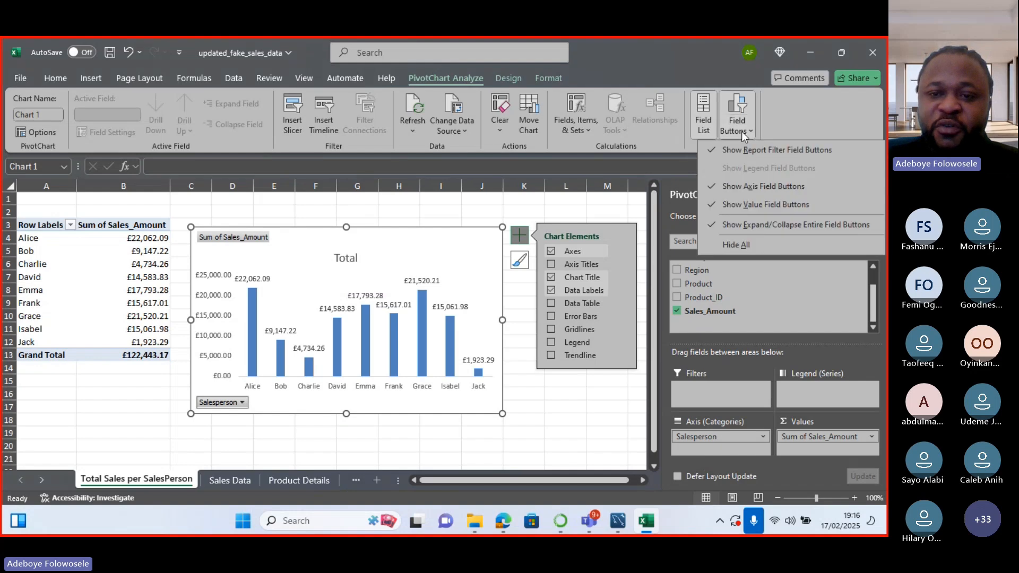
left_click(712, 208)
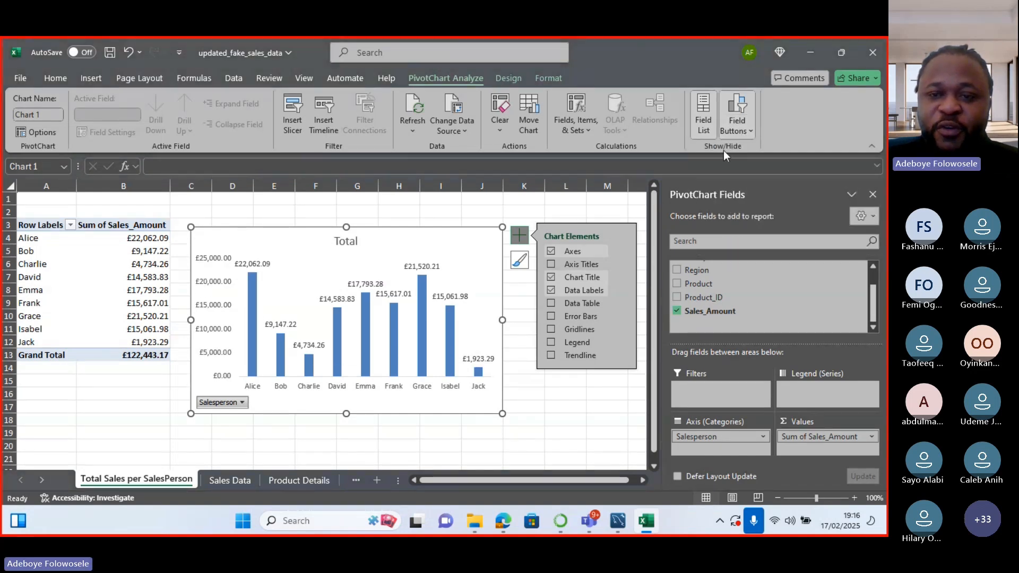
left_click(735, 133)
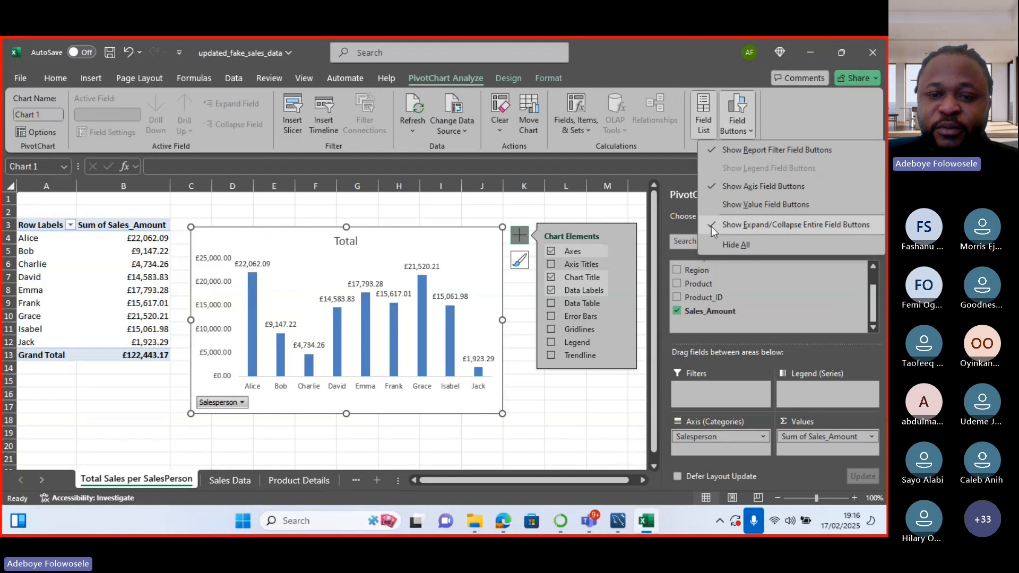
left_click(711, 228)
left_click(744, 133)
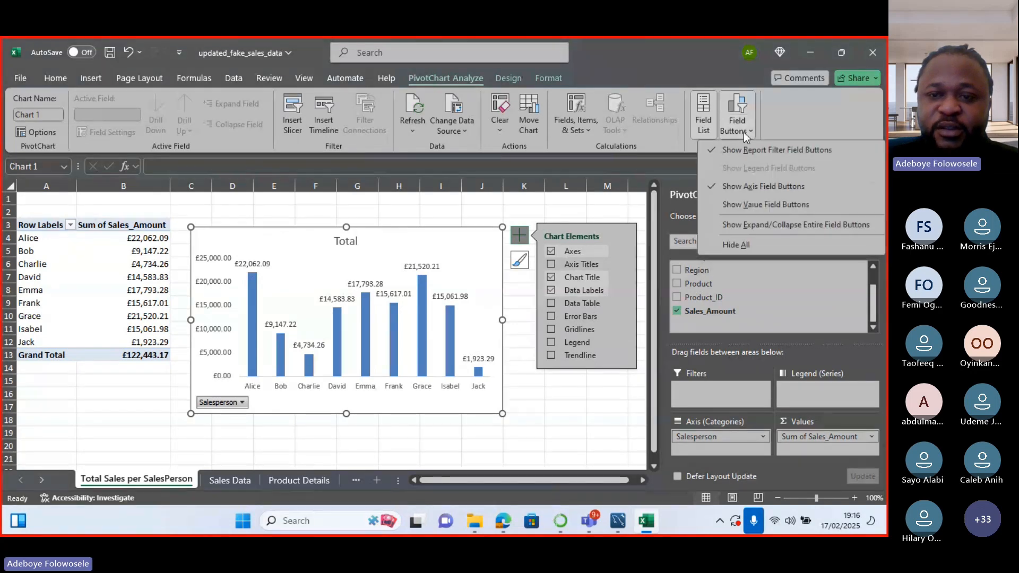
left_click(712, 184)
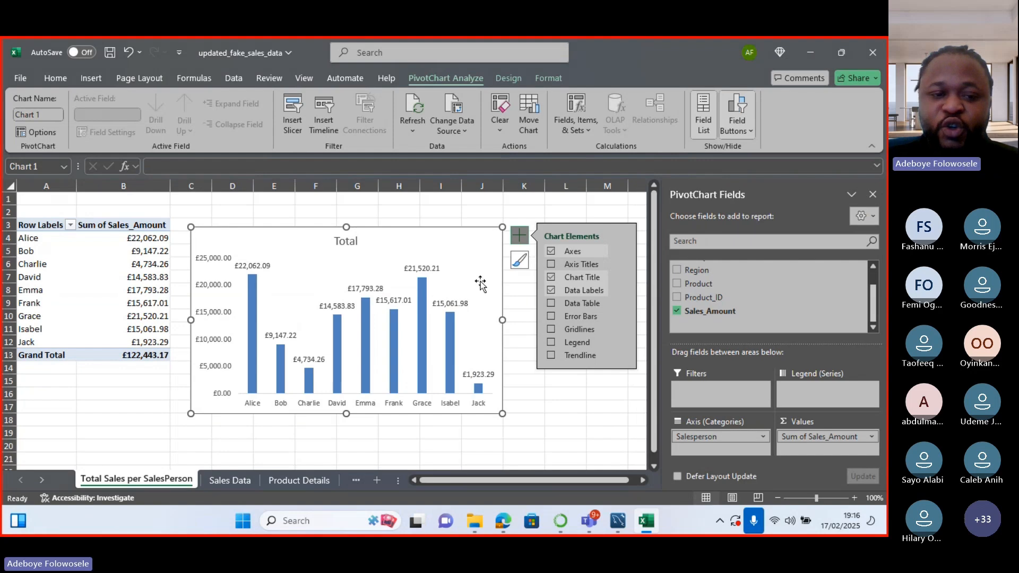
Replace the 'Total' chart title with 'Total Sales per SalesPerson', fixing a typo along the way.
left_click(346, 239)
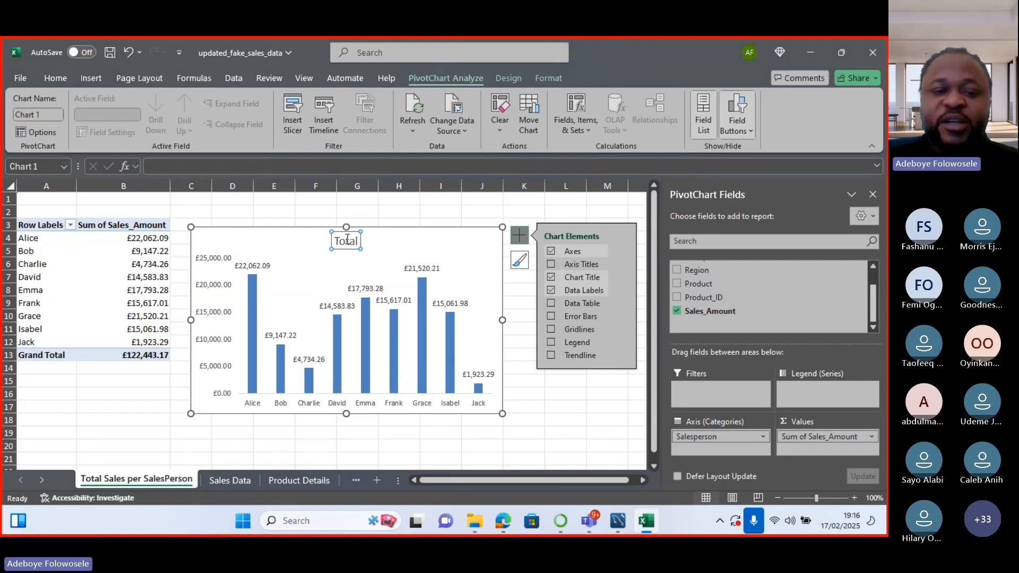
double_click(346, 239)
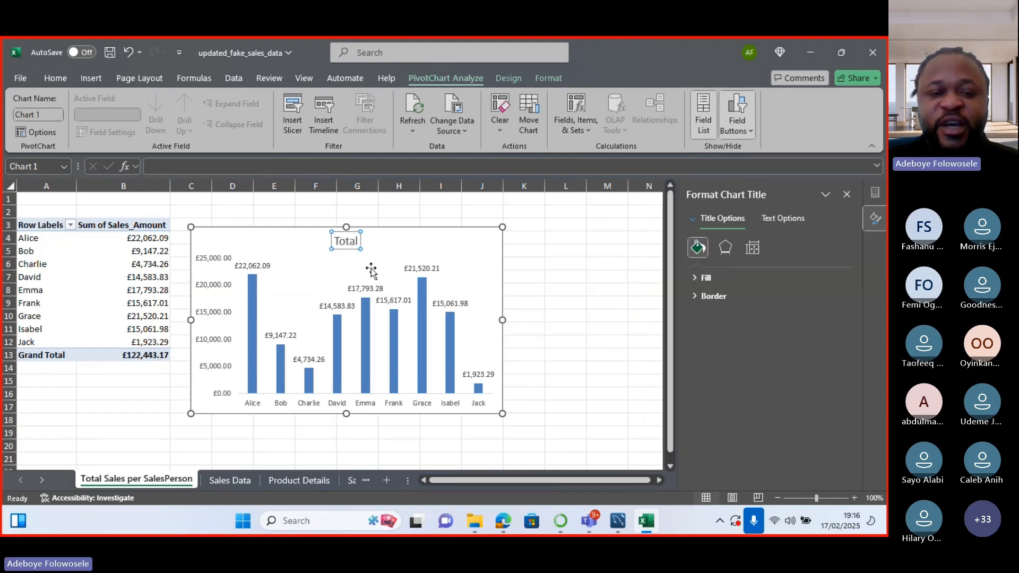
type("T")
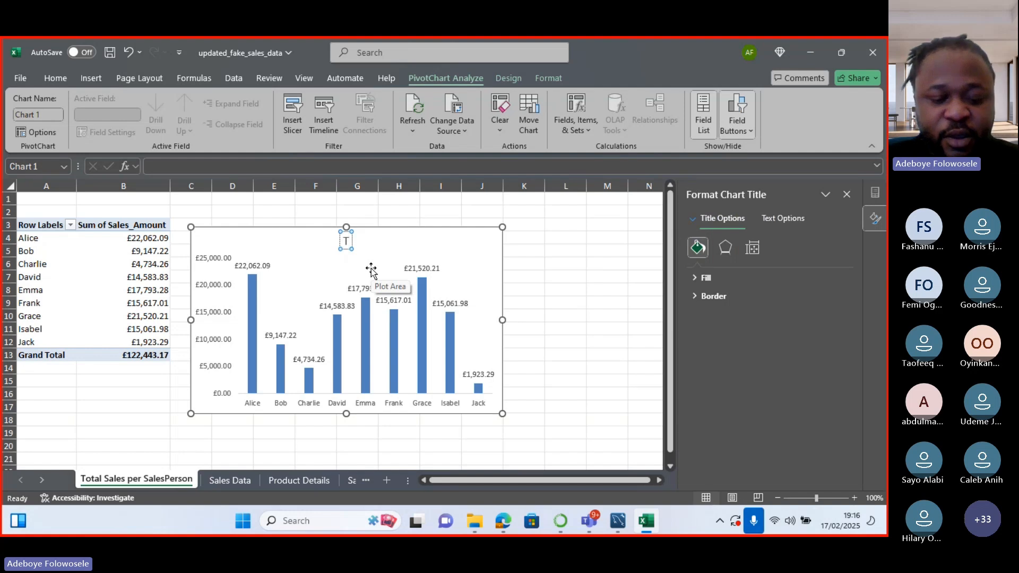
type("otal")
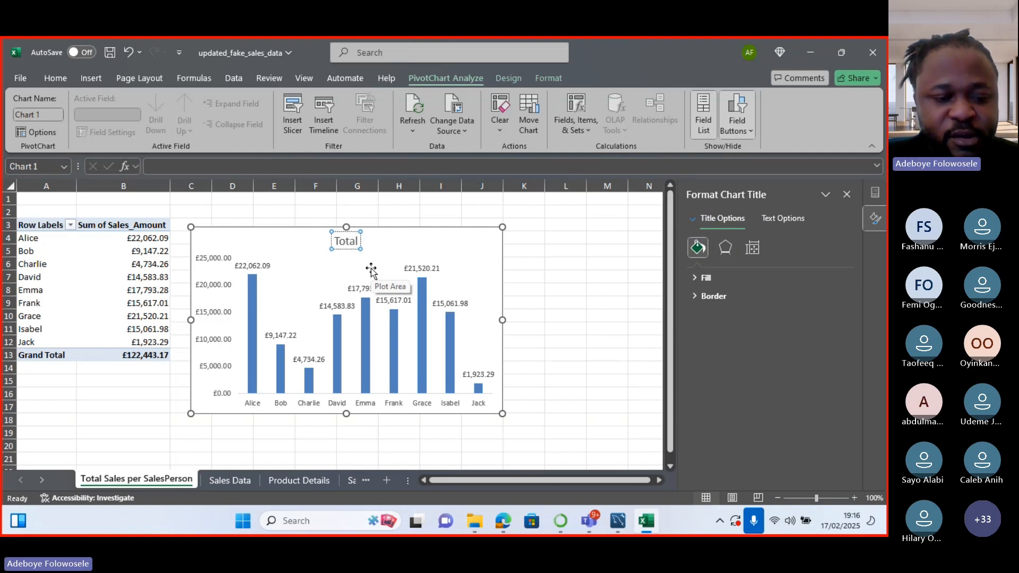
type(" Sales")
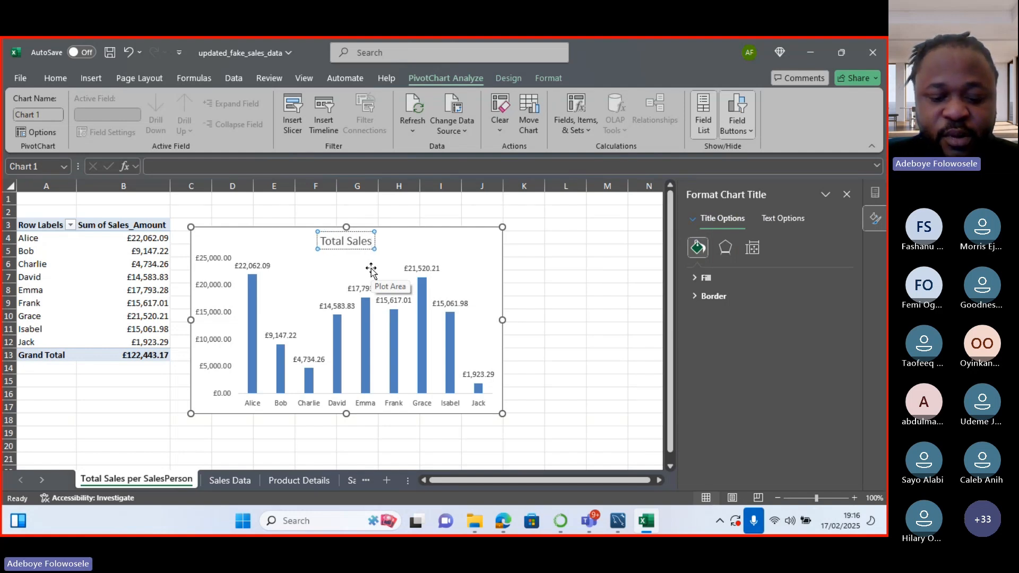
type(" per")
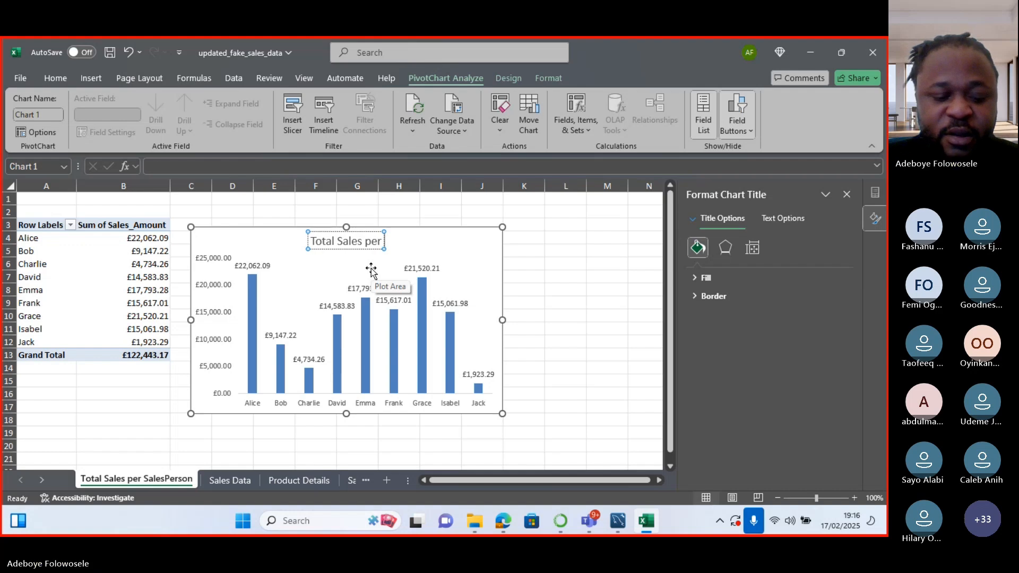
type(" Sale")
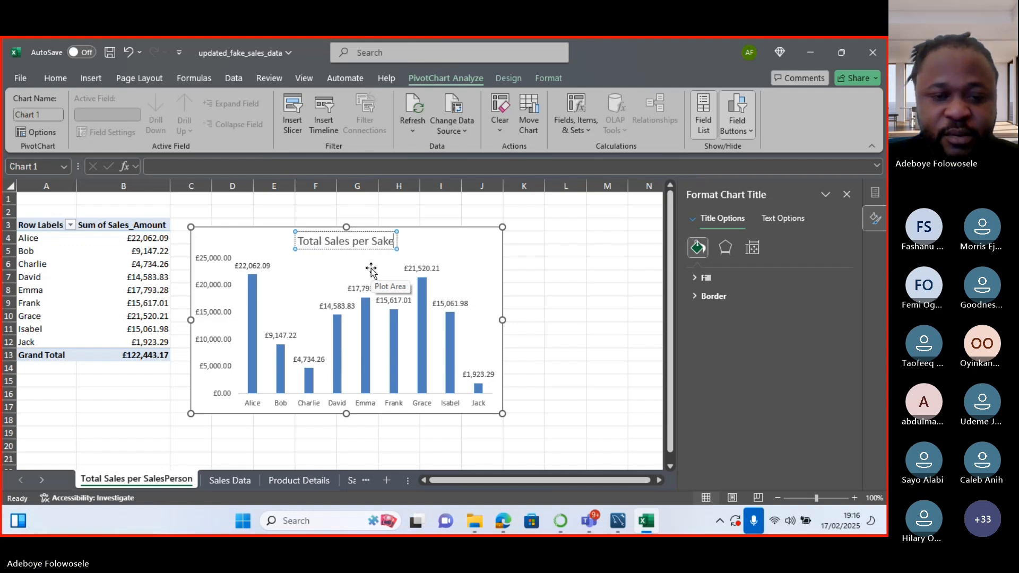
key("BackSpace")
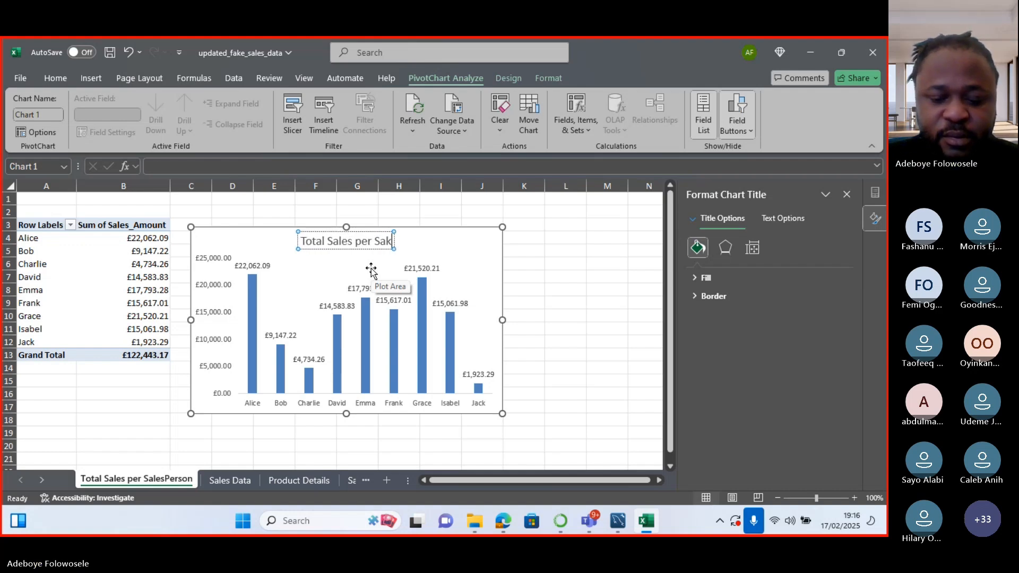
key("BackSpace")
type("les")
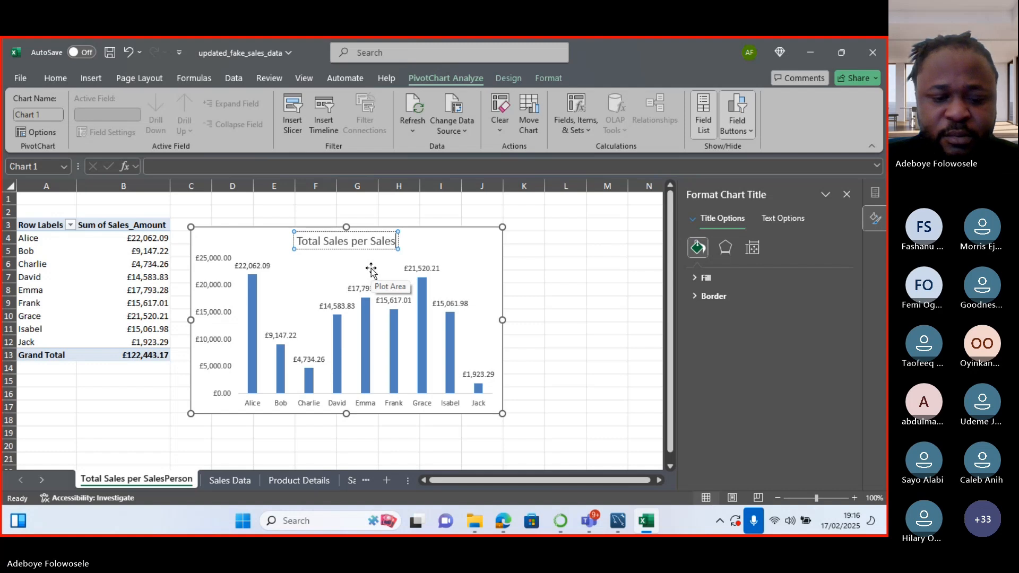
type("Person")
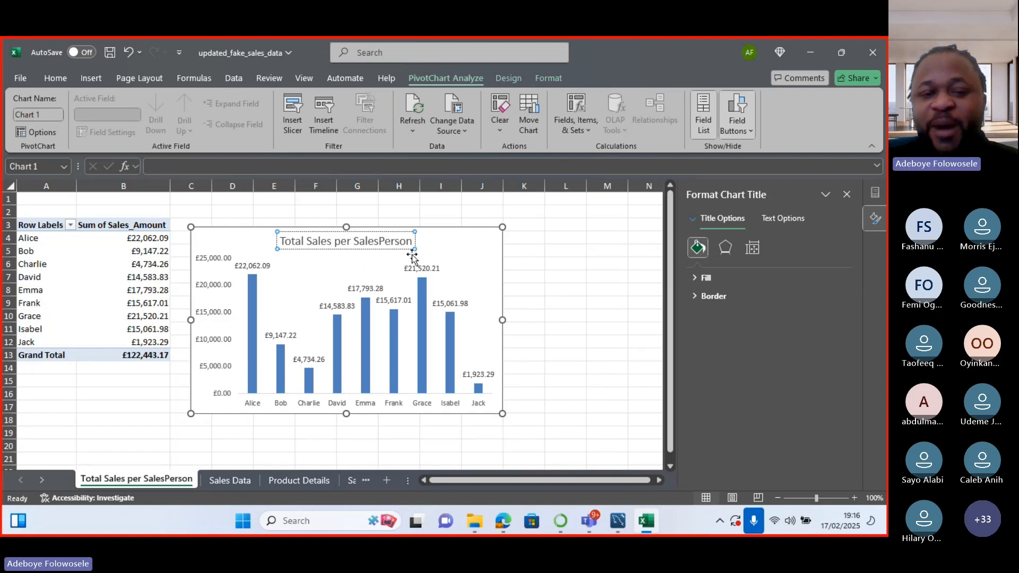
left_click(696, 278)
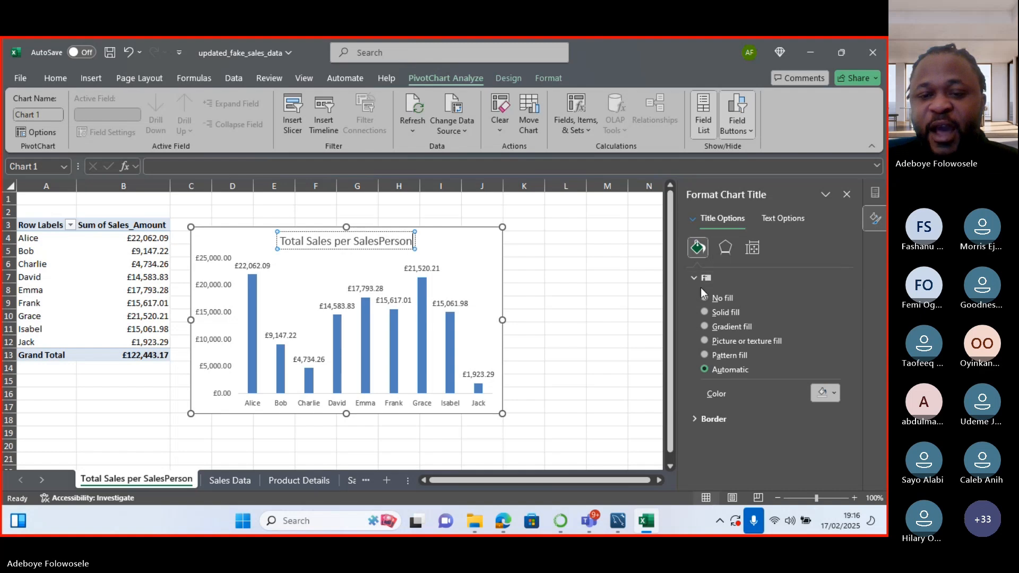
left_click(693, 277)
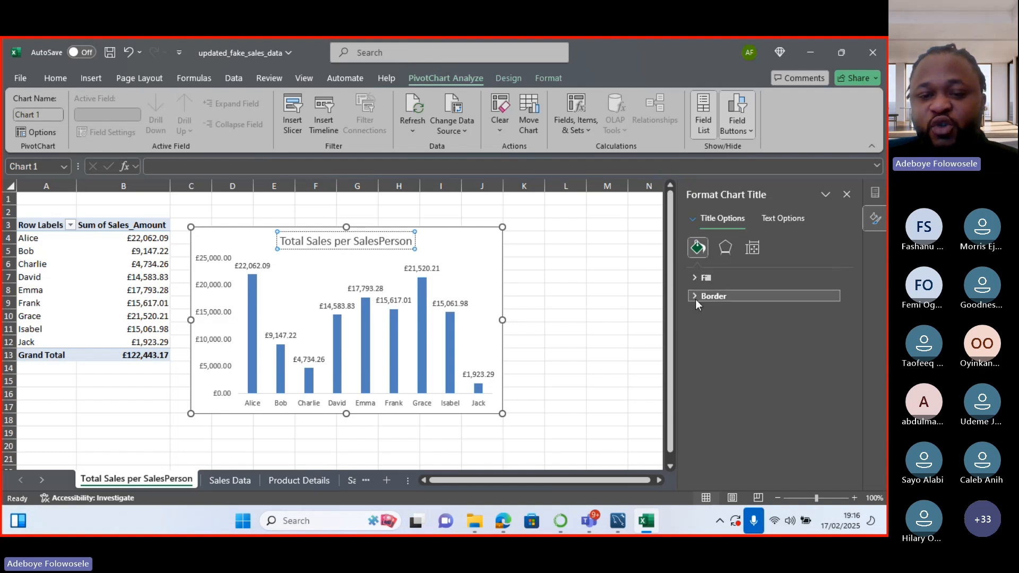
left_click(695, 300)
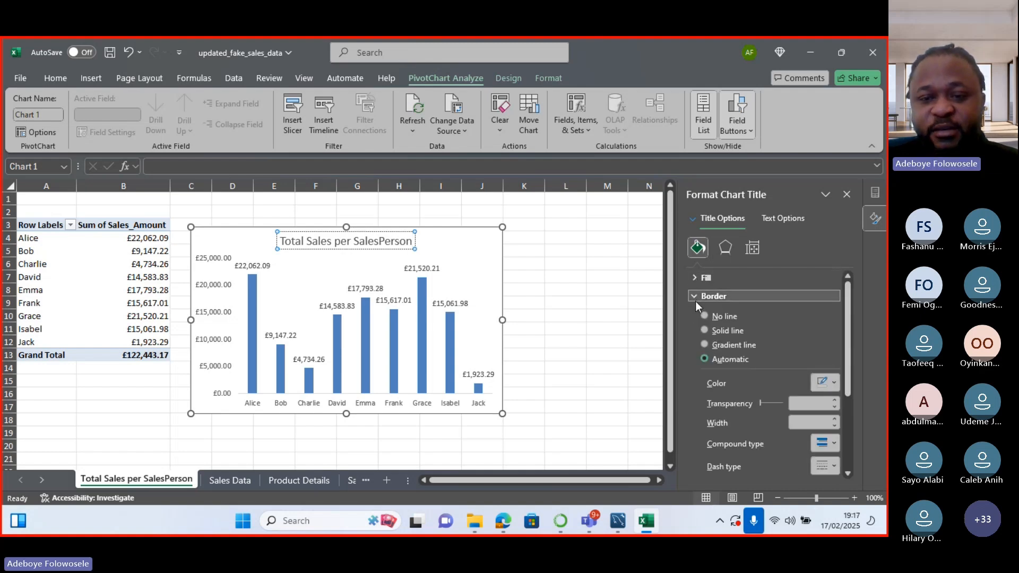
left_click(696, 295)
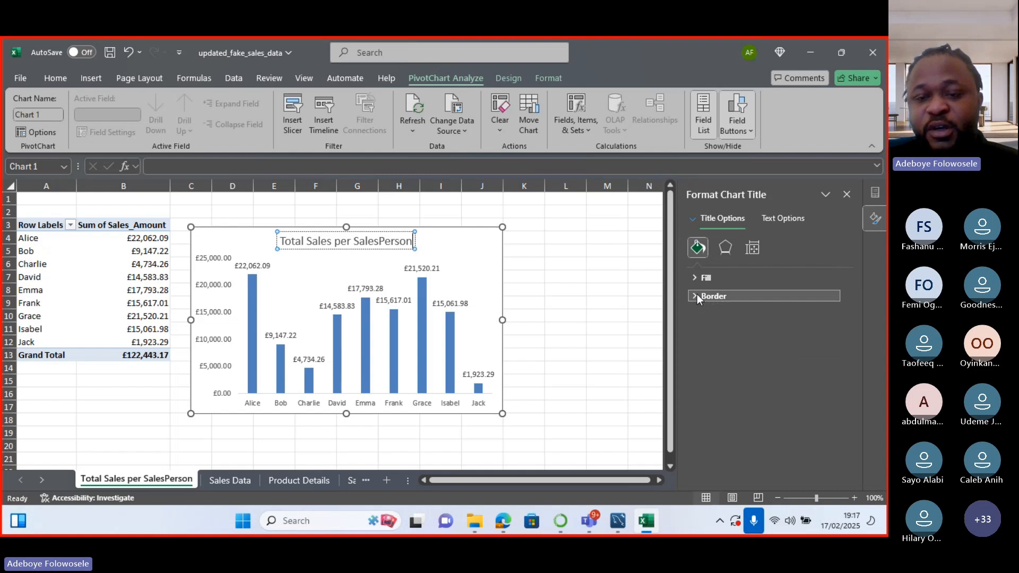
left_click(772, 217)
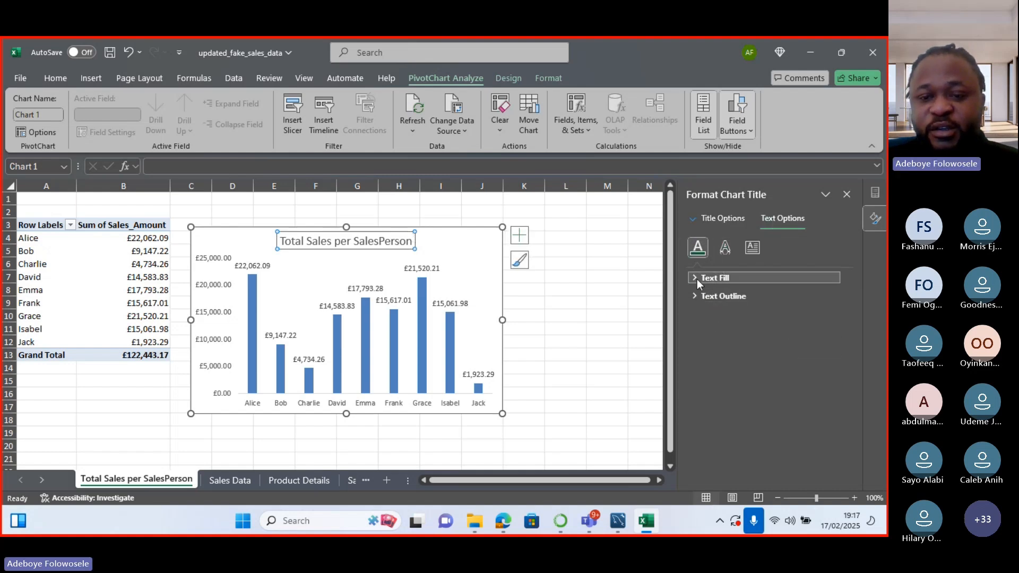
left_click(696, 278)
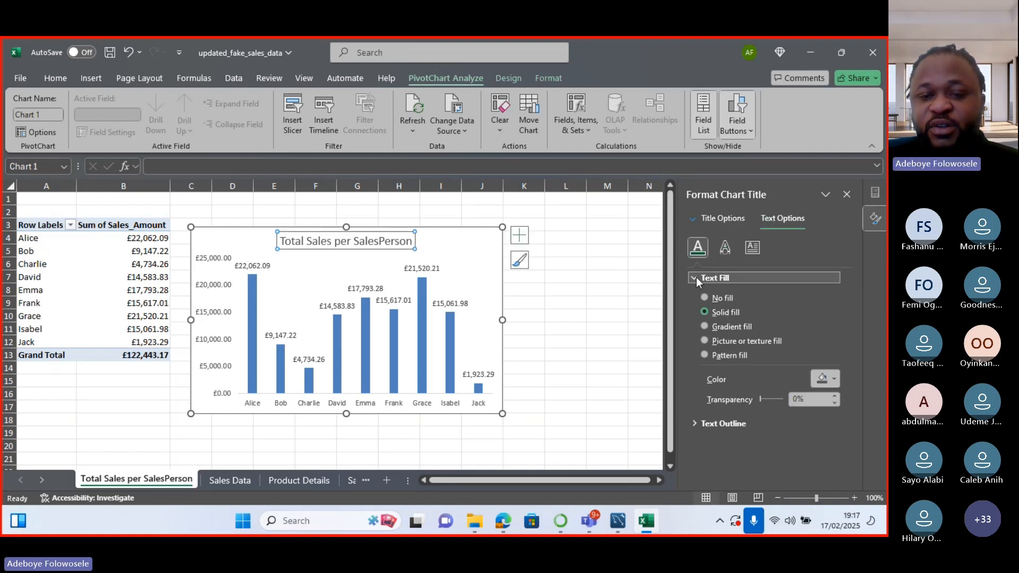
left_click(697, 277)
left_click(693, 296)
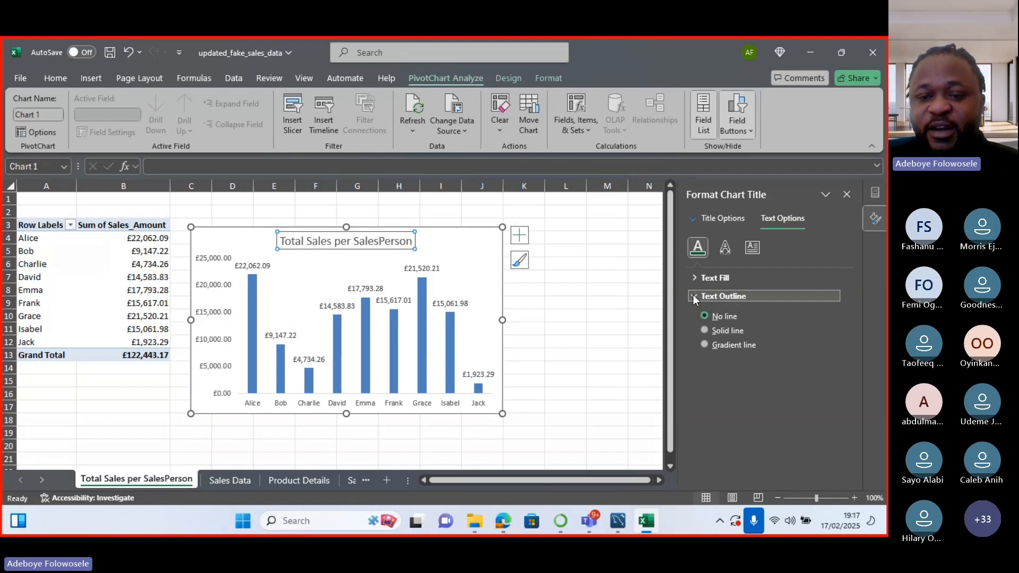
left_click(693, 295)
left_click(725, 248)
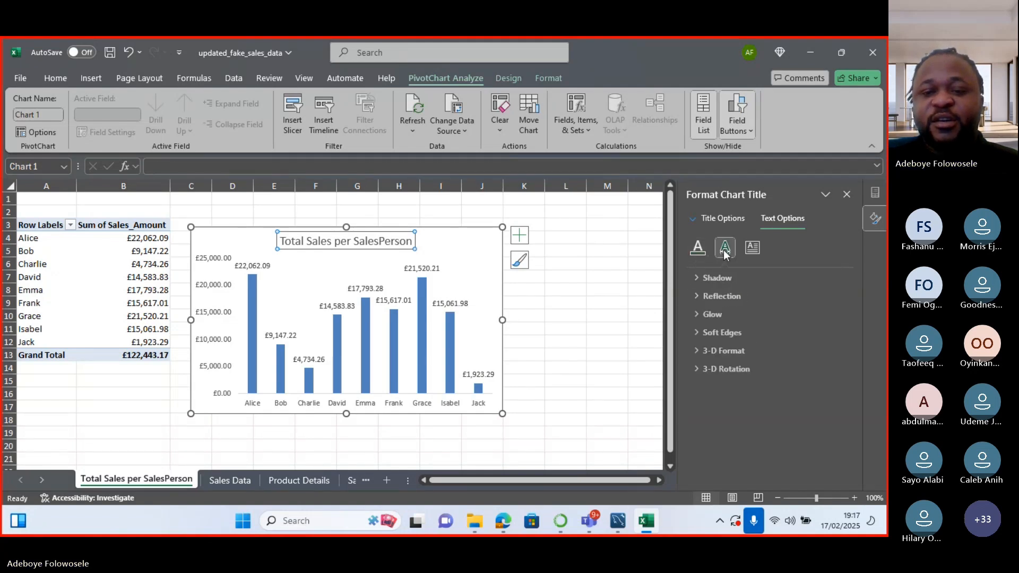
left_click(698, 278)
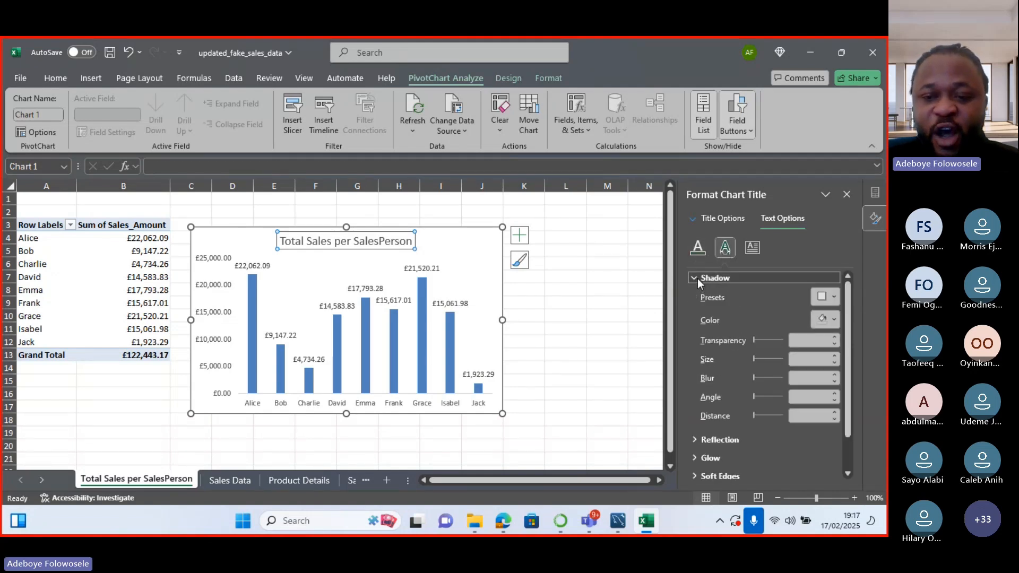
left_click(697, 278)
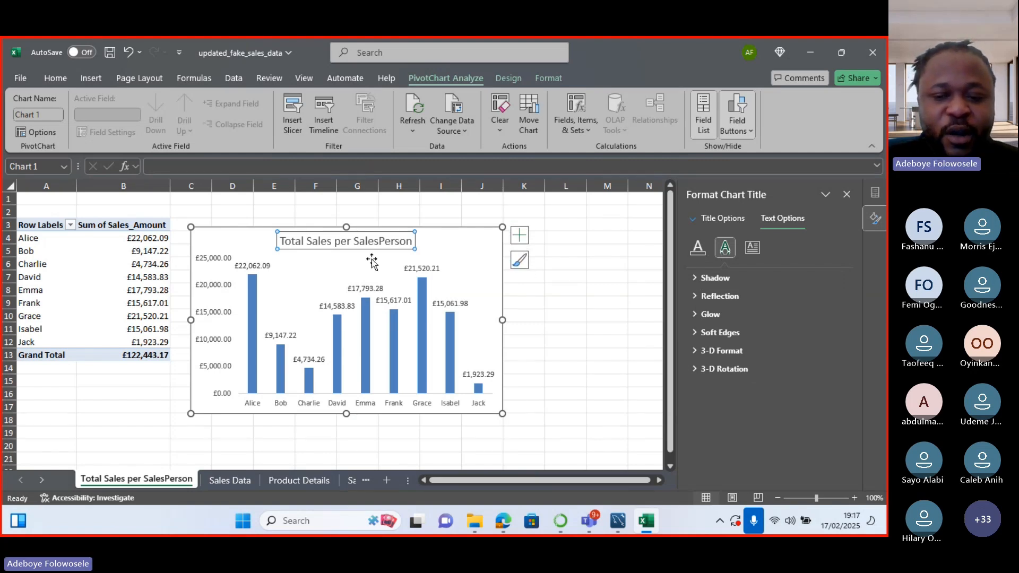
mouse_move(589, 520)
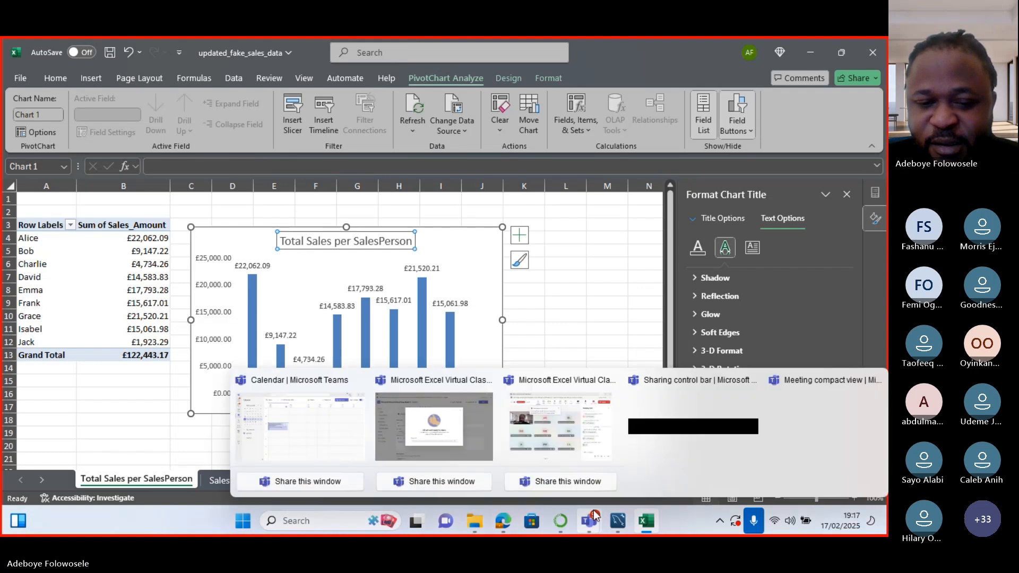
left_click(518, 429)
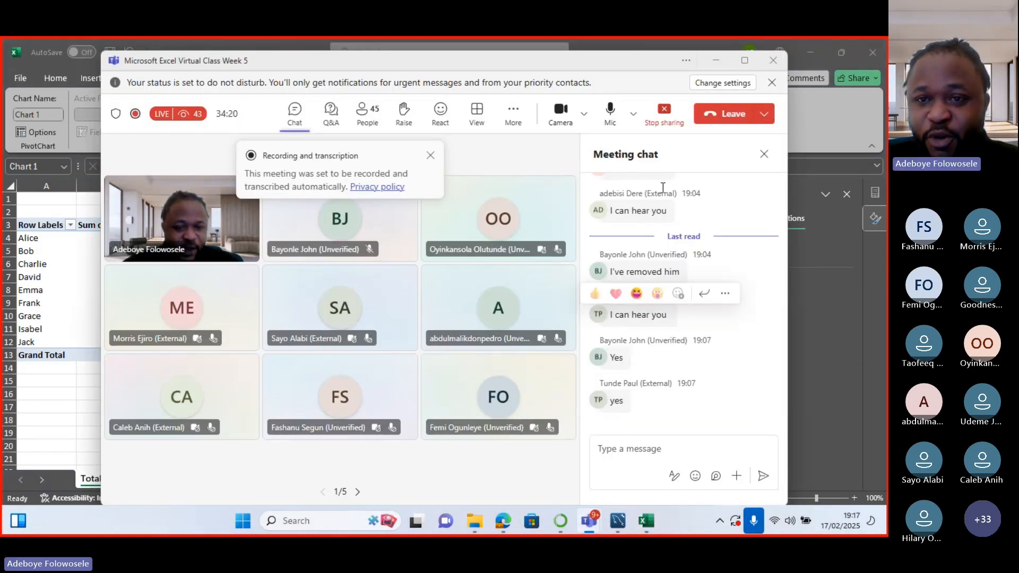
left_click(720, 59)
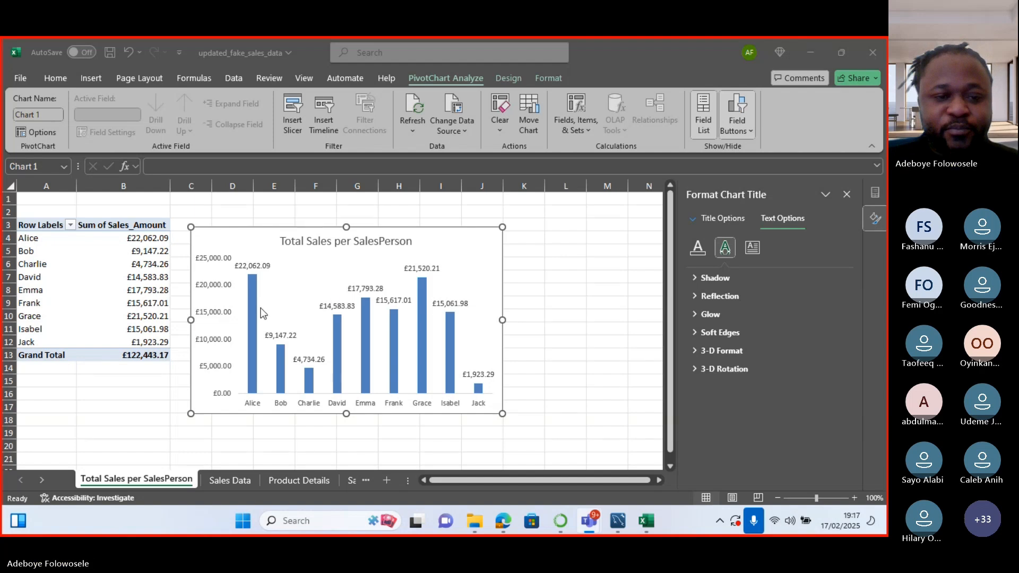
mouse_move(254, 382)
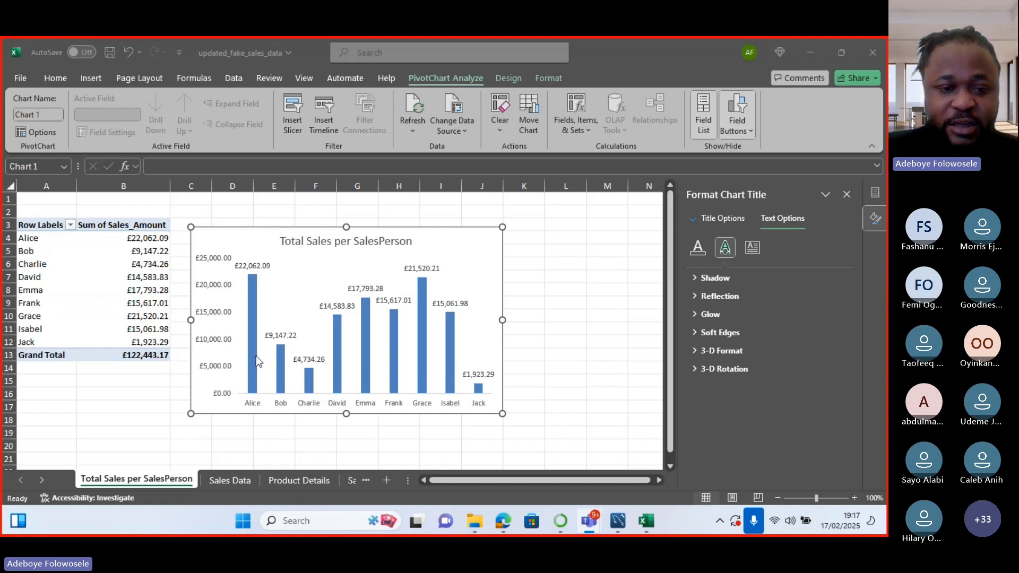
mouse_move(256, 356)
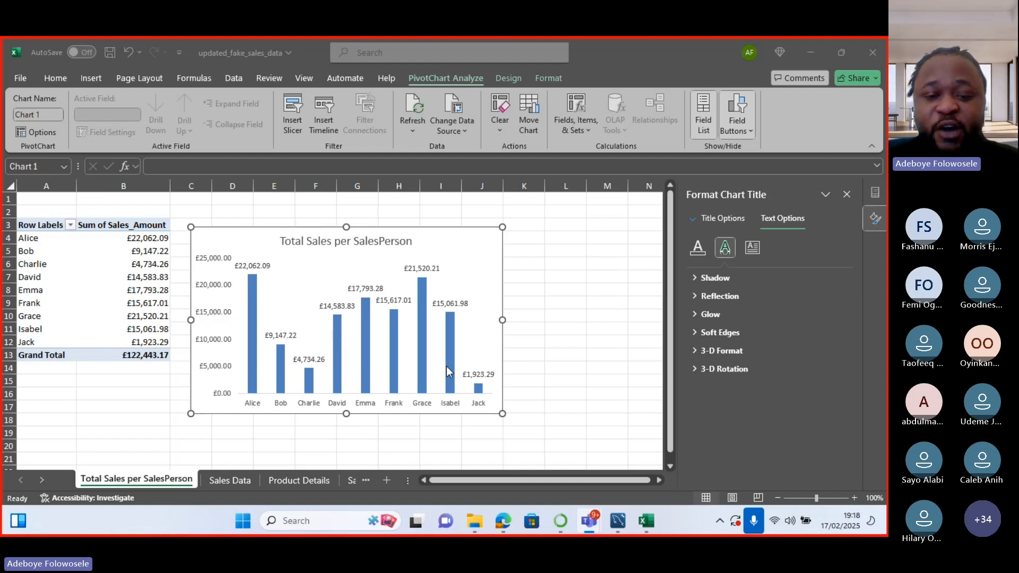
mouse_move(481, 393)
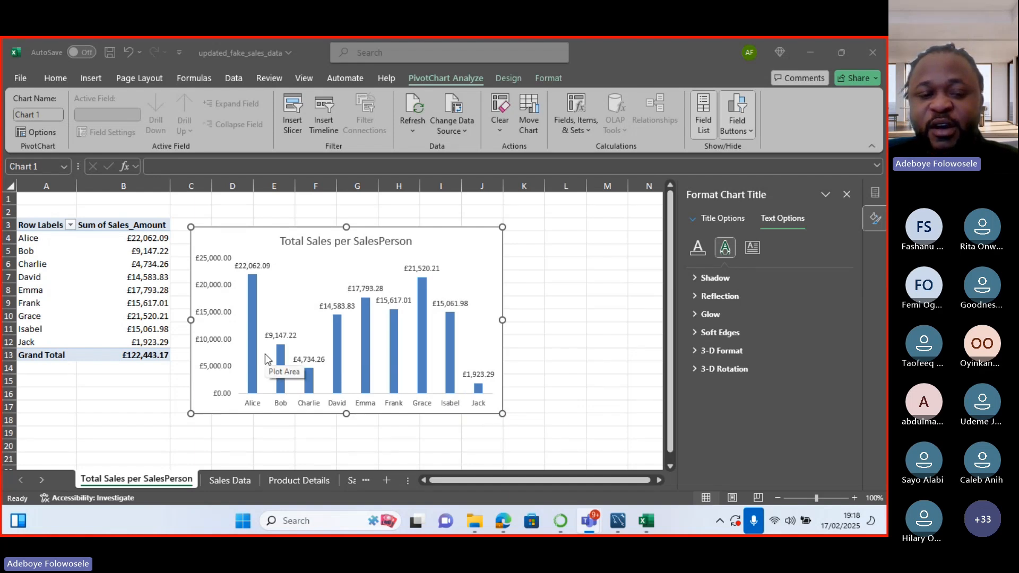
mouse_move(286, 369)
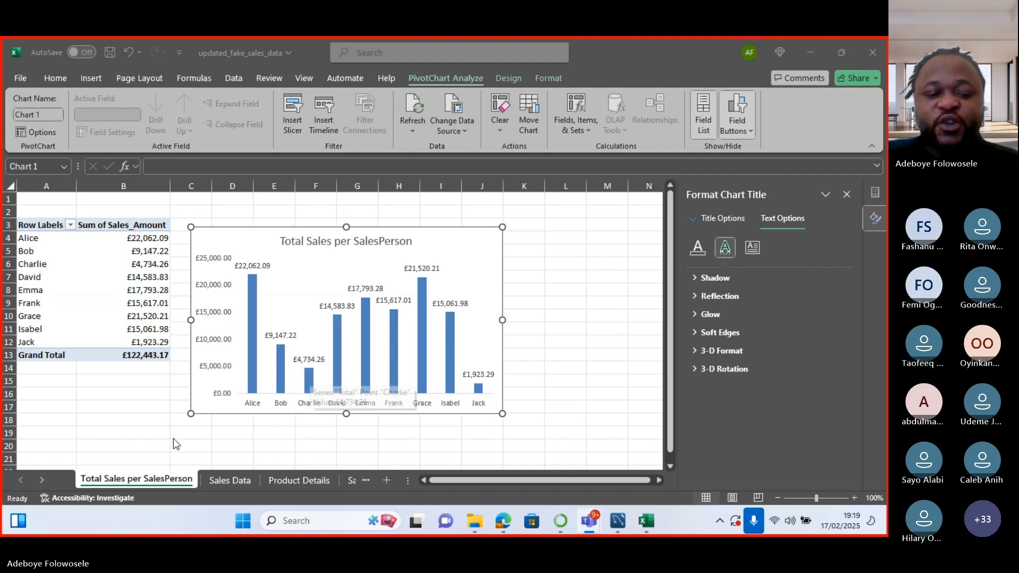
Insert a PivotTable from the Sales Data range onto a new worksheet.
left_click(235, 481)
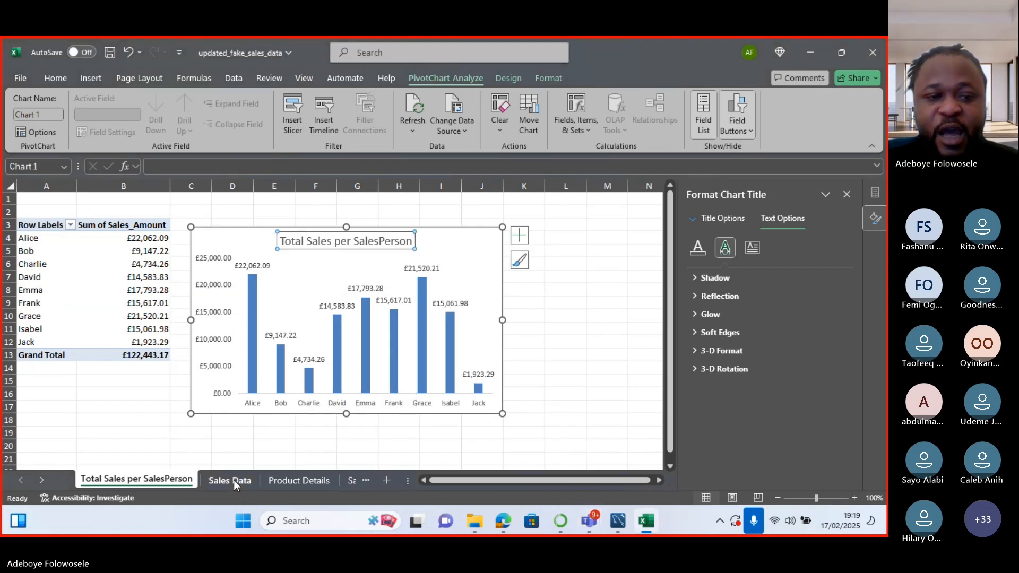
left_click(233, 480)
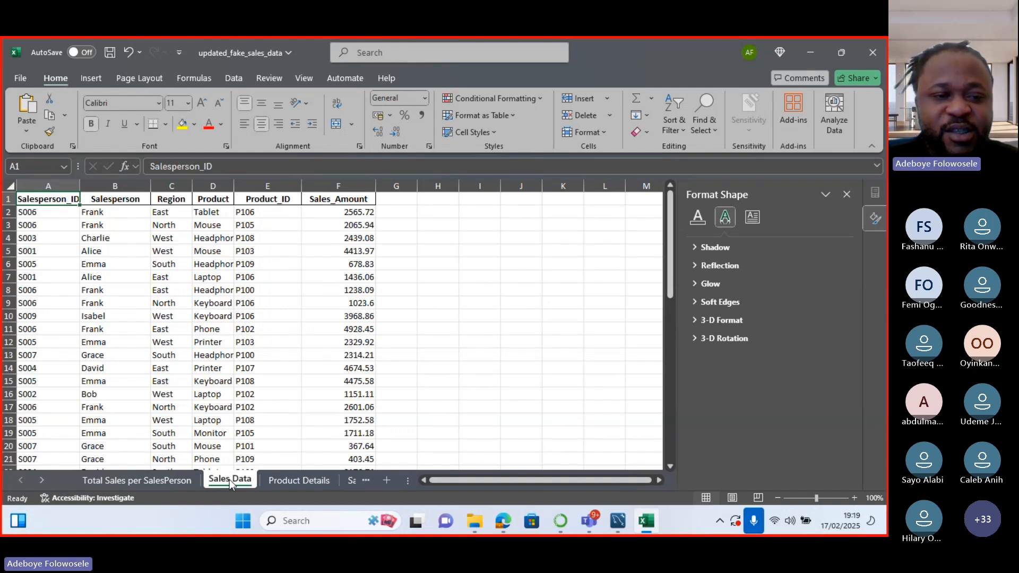
left_click(170, 228)
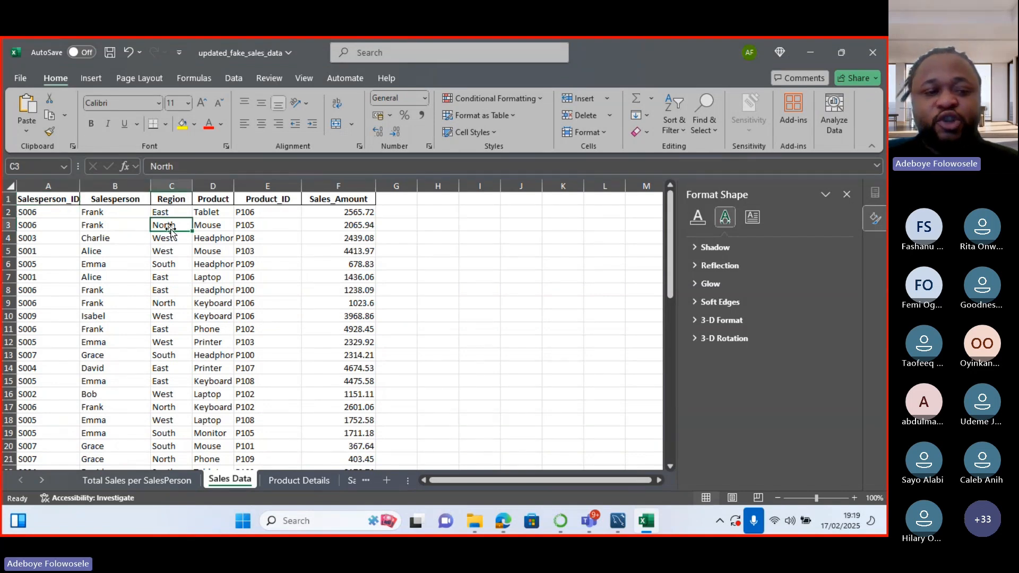
left_click(90, 78)
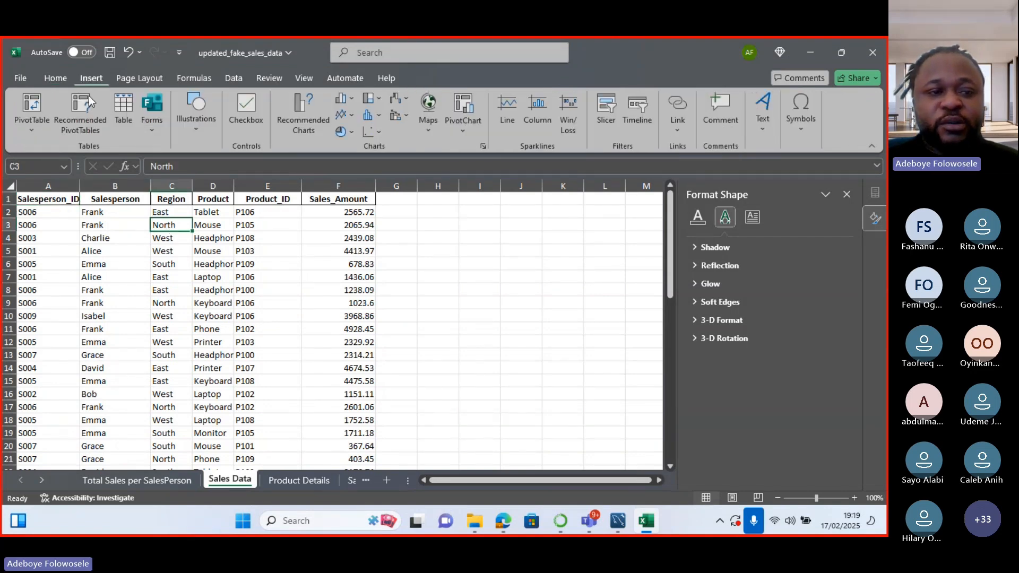
left_click(39, 127)
left_click(53, 156)
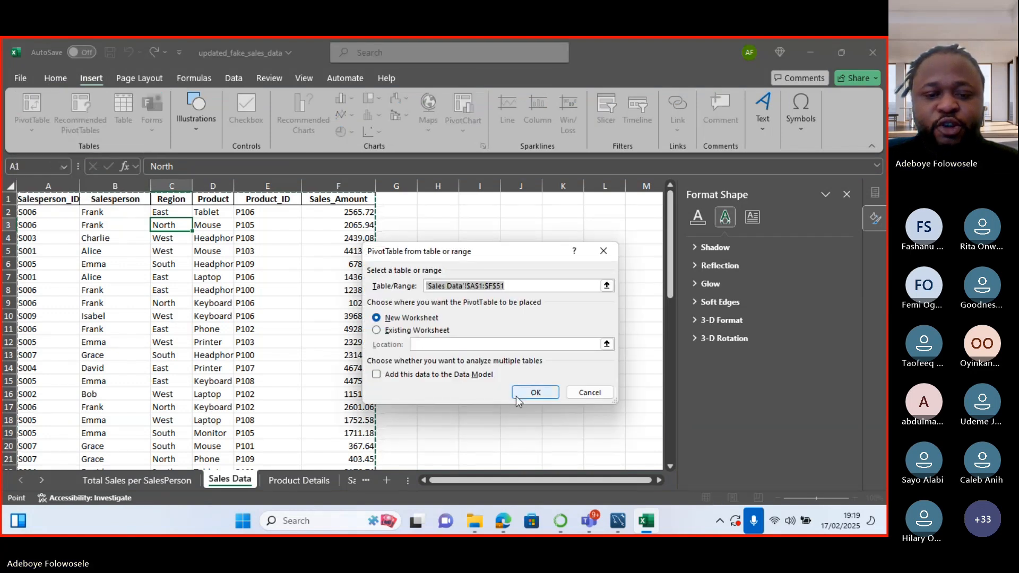
left_click(533, 393)
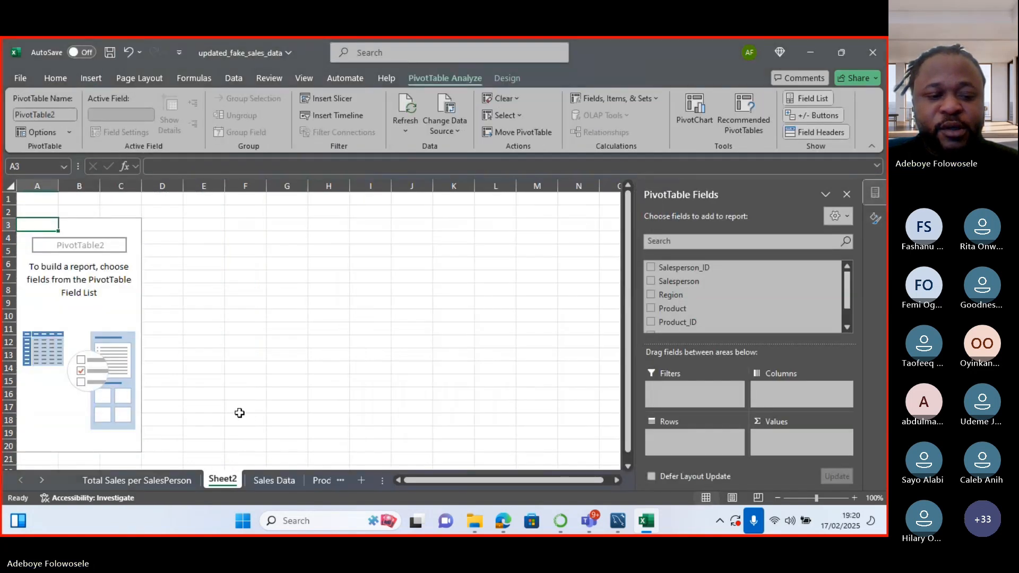
Rename the new Sheet2 tab to 'Total Sales per Region'.
right_click(212, 476)
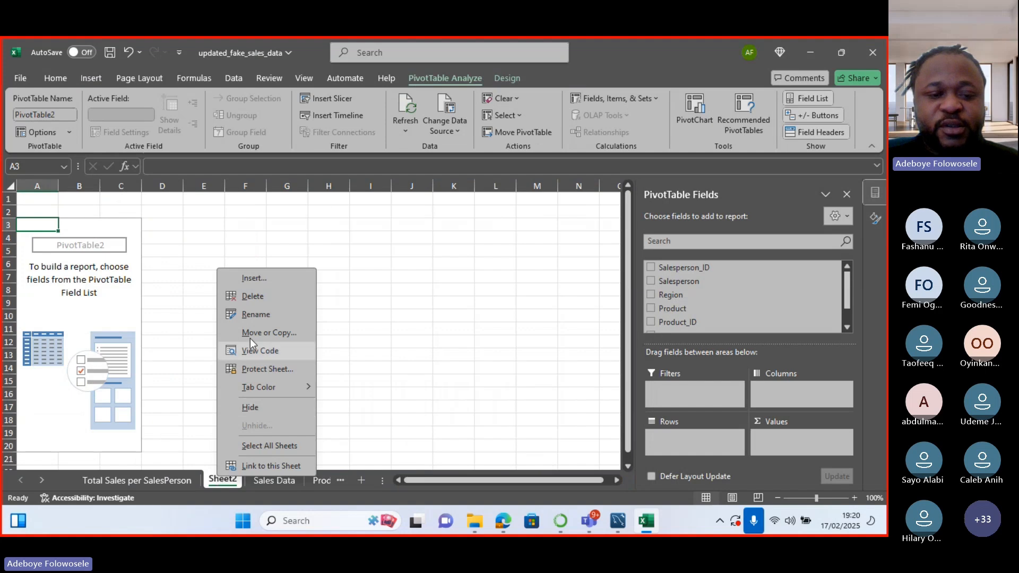
left_click(254, 316)
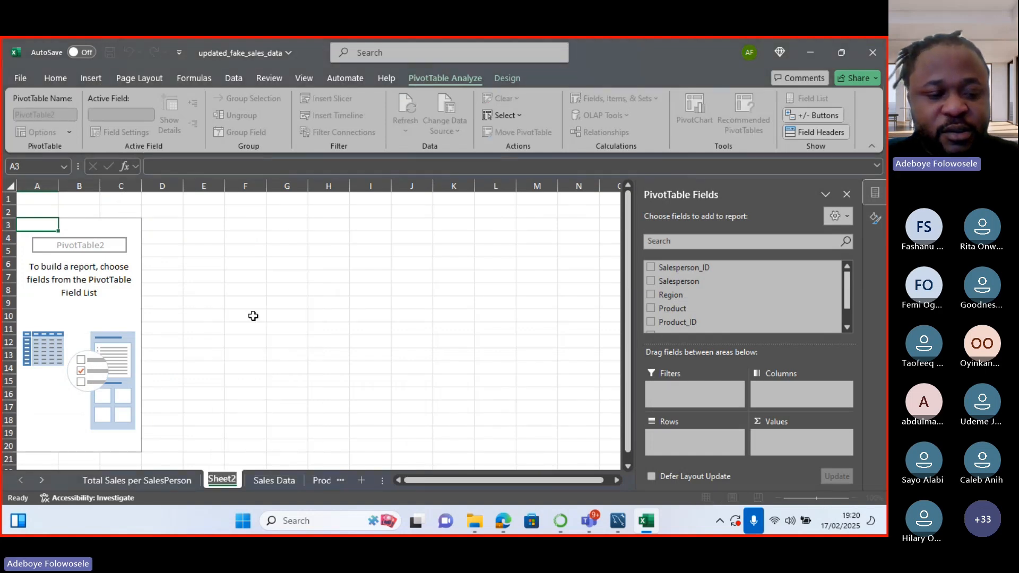
type("Tota")
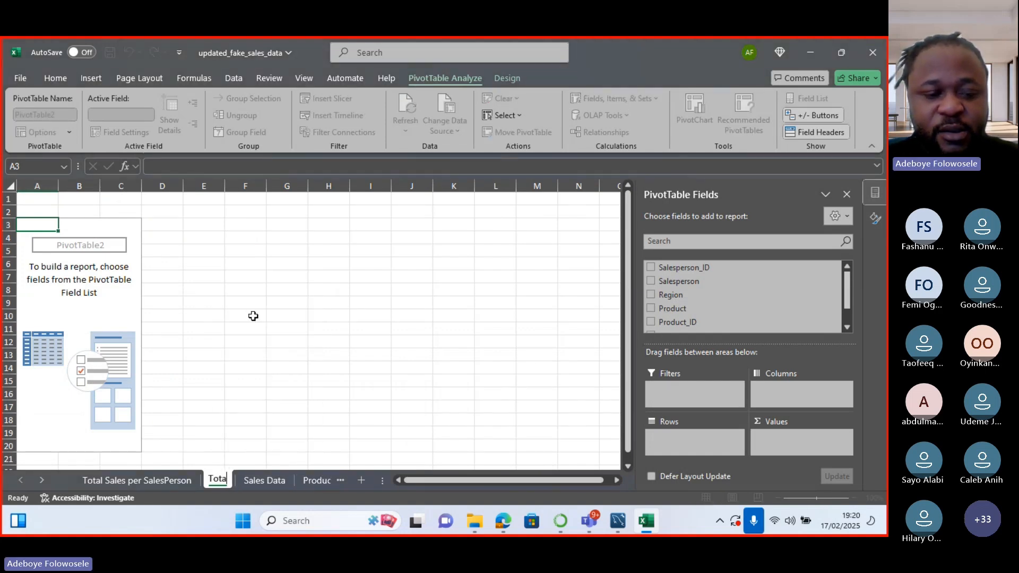
type("l Sales")
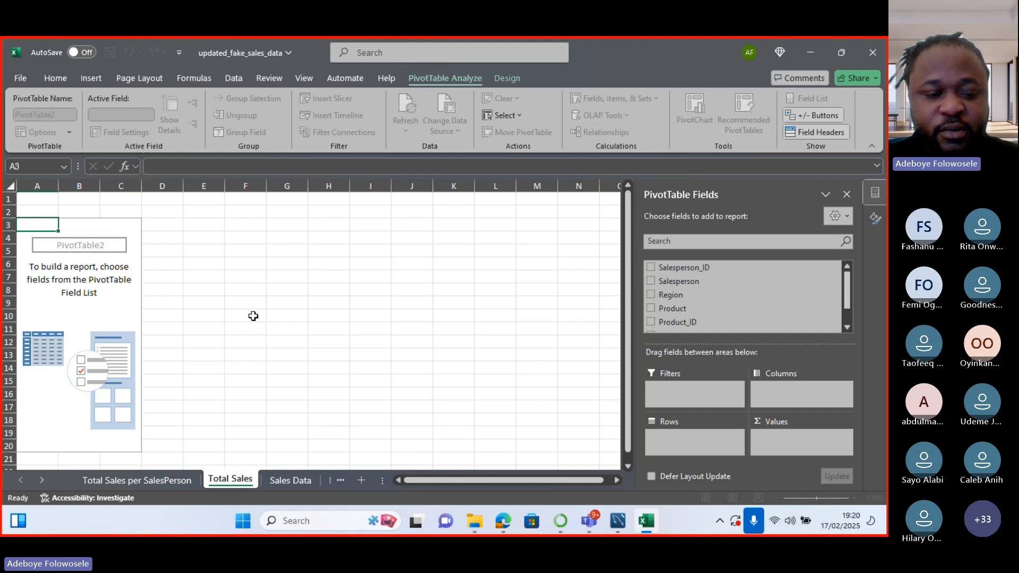
type(" per")
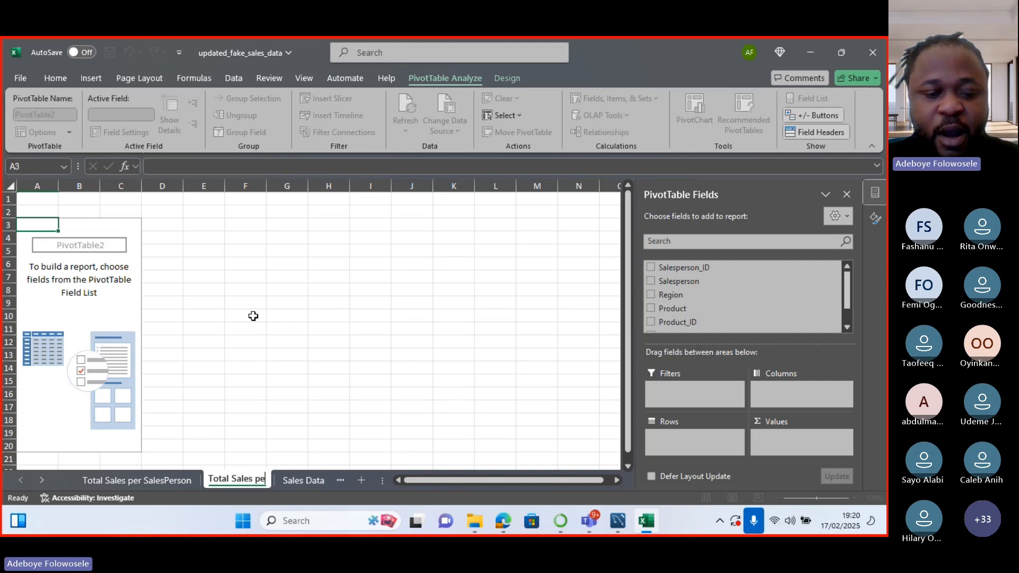
key("BackSpace")
key("BackSpace")
key("BackSpace")
key("BackSpace")
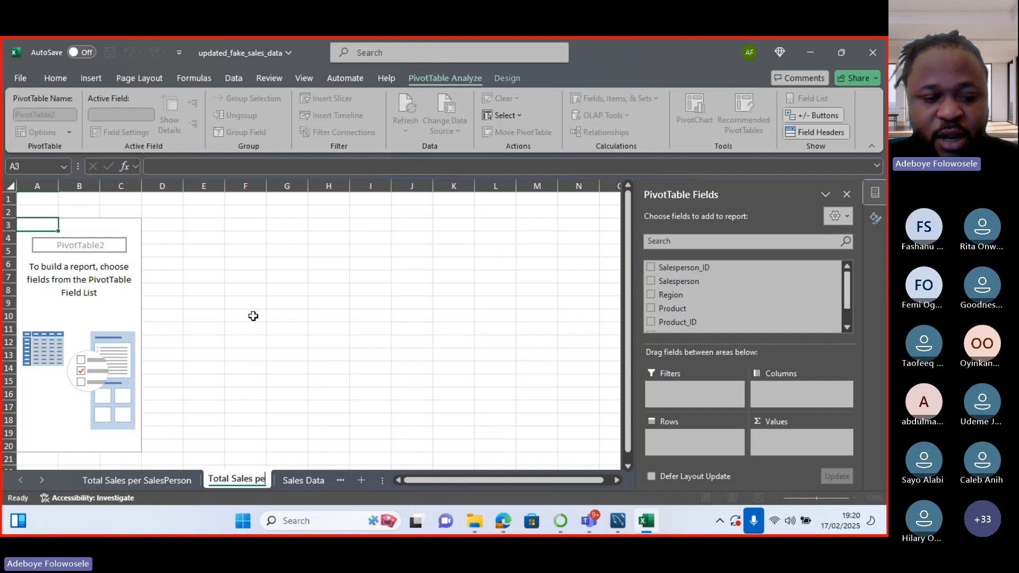
key("BackSpace")
key("BackSpace")
key("BackSpace")
key("BackSpace")
key("BackSpace")
key("BackSpace")
key("BackSpace")
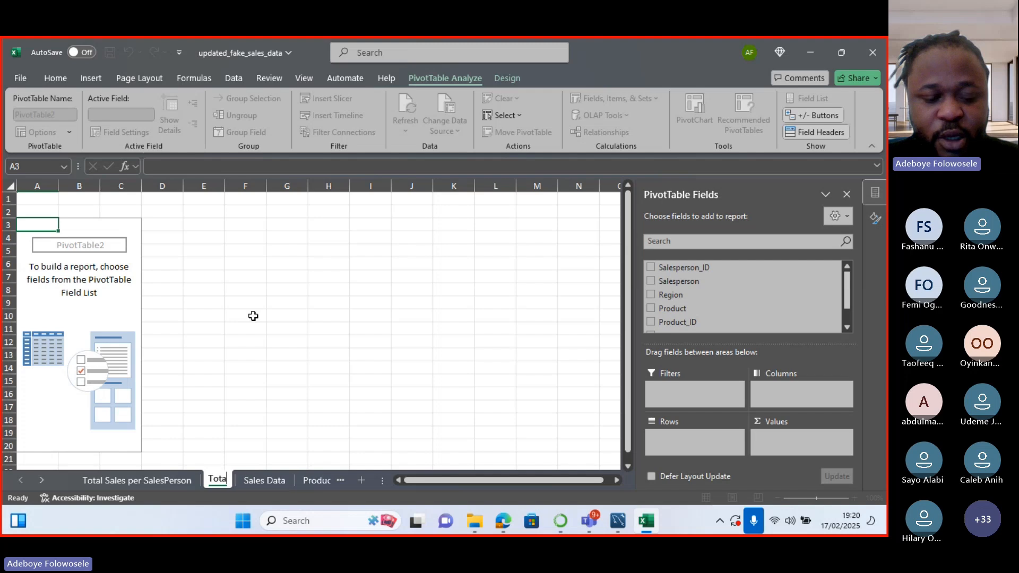
type("l sales")
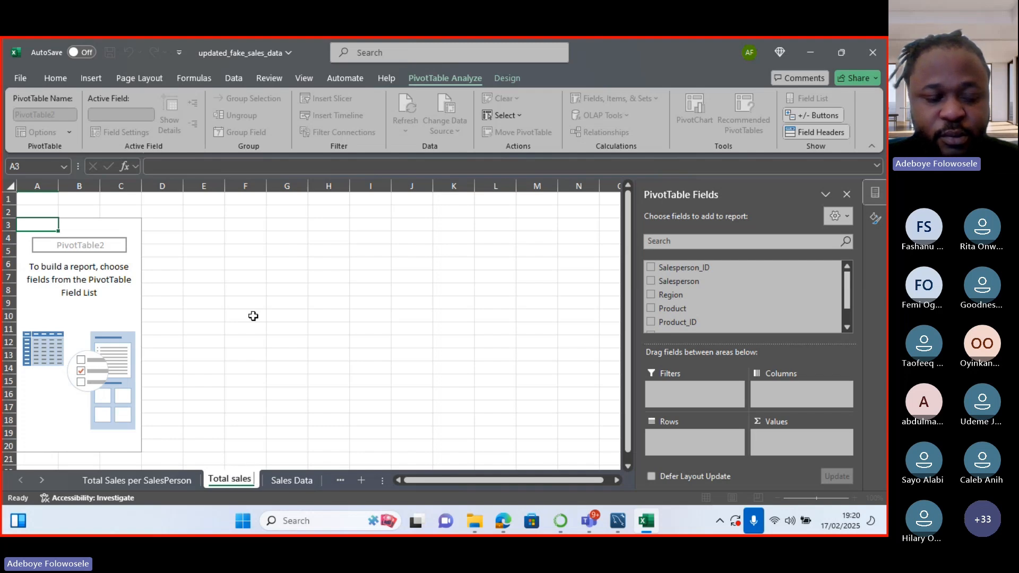
key("BackSpace")
key("BackSpace")
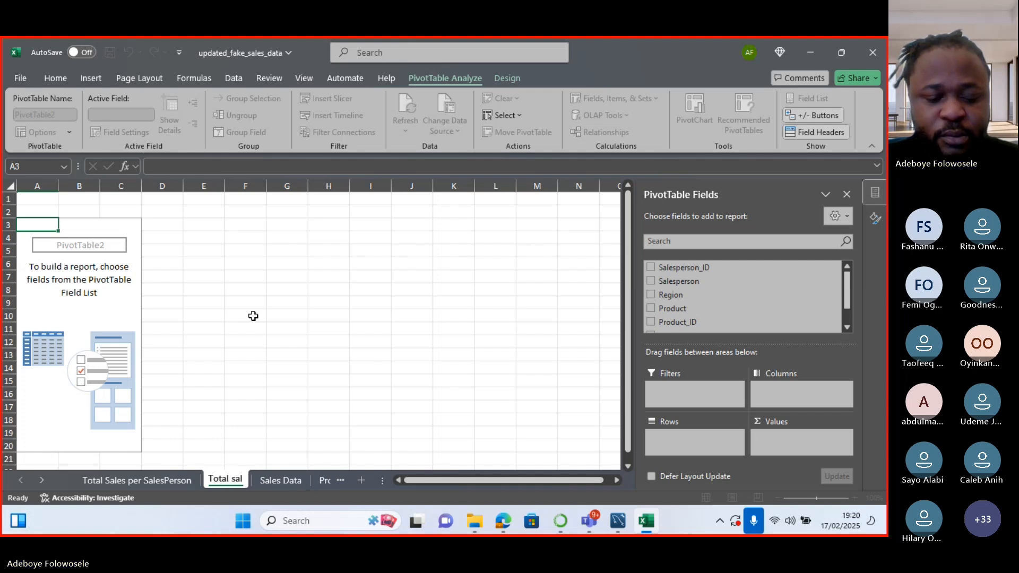
key("BackSpace")
key("BackSpace")
key("BackSpace")
type("Sales p")
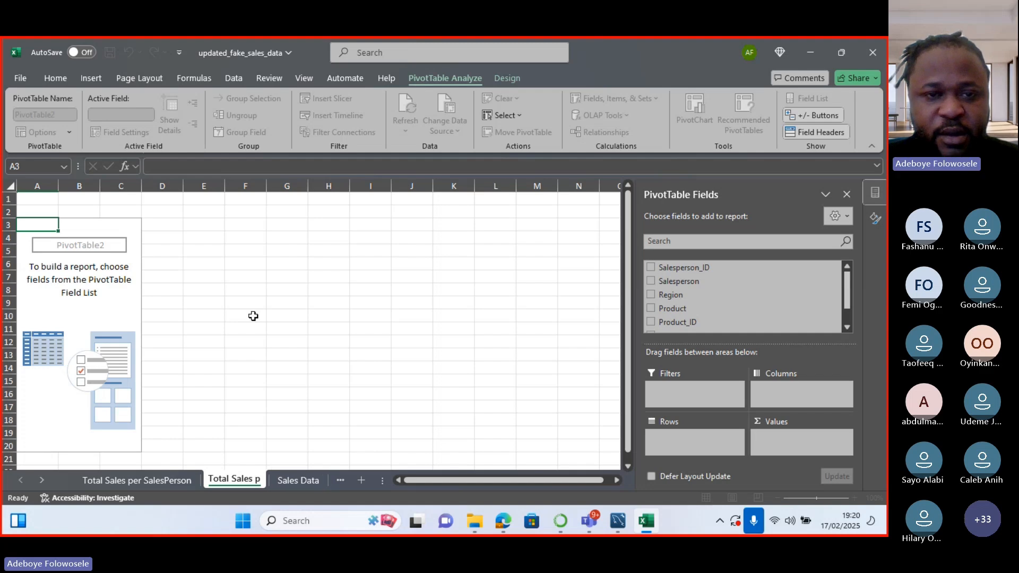
type("er Re")
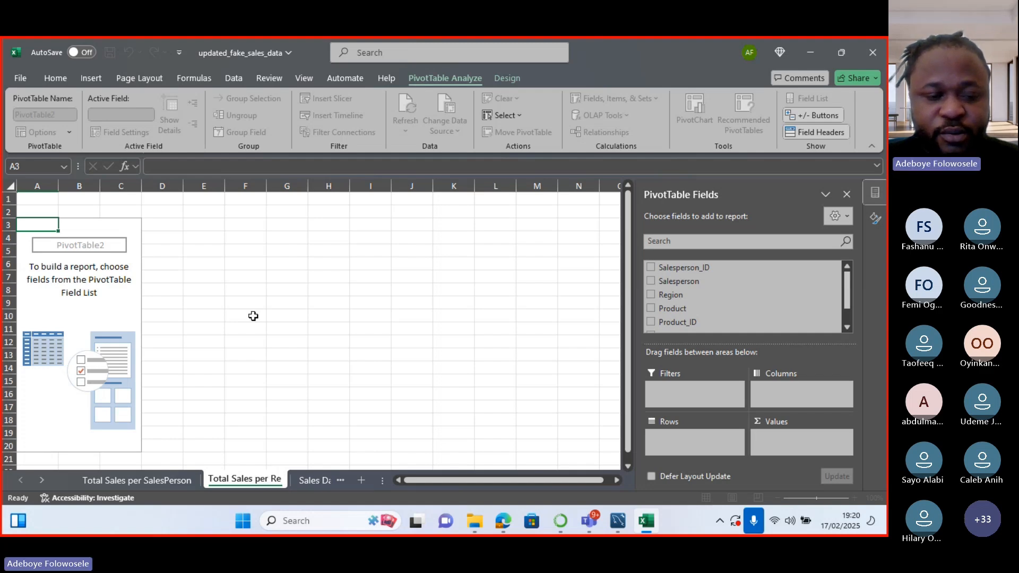
type("gi")
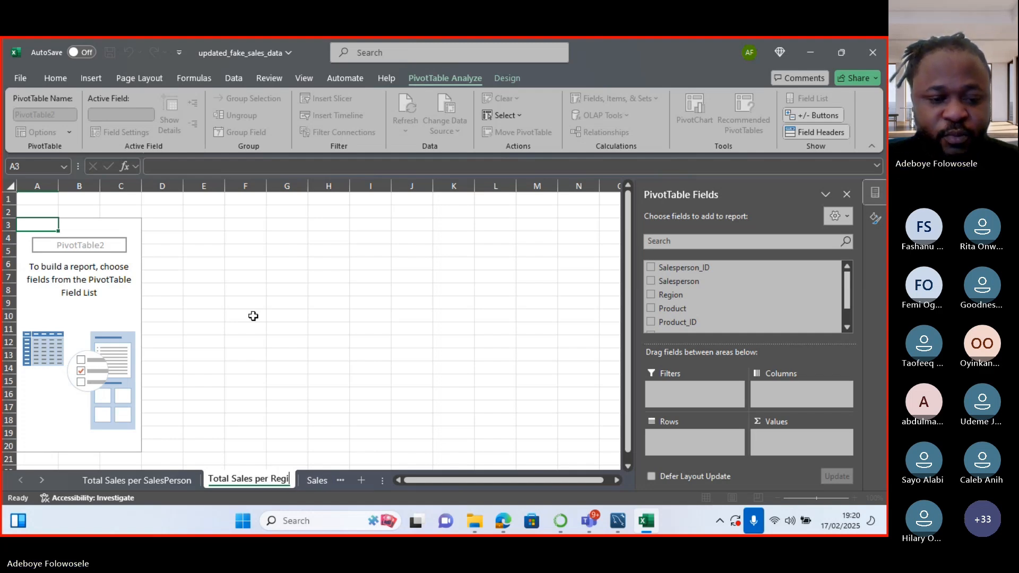
type("on")
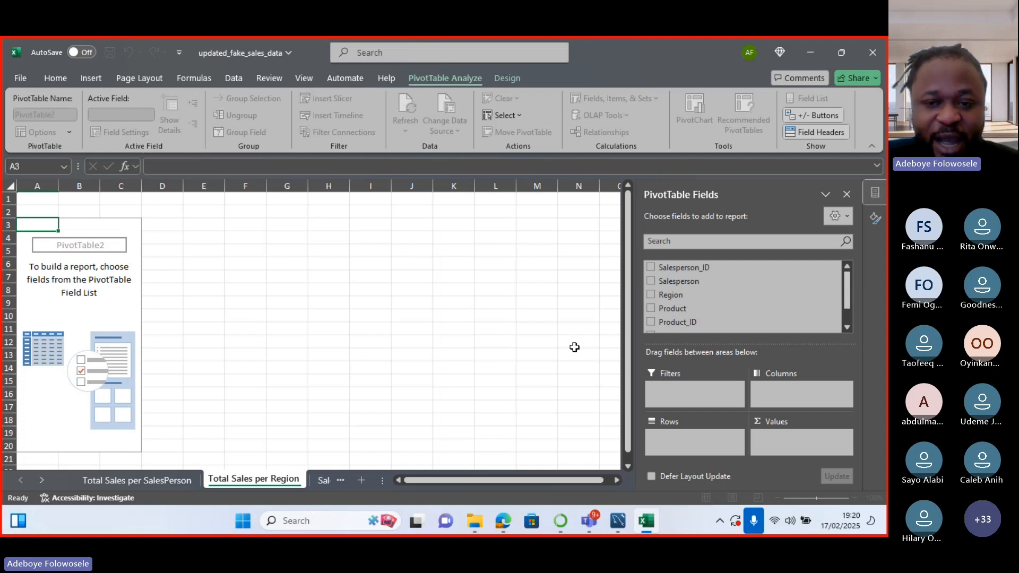
Put Region in Rows and Sum of Sales_Amount in Values, giving a 122443.17 Grand Total.
left_click(654, 298)
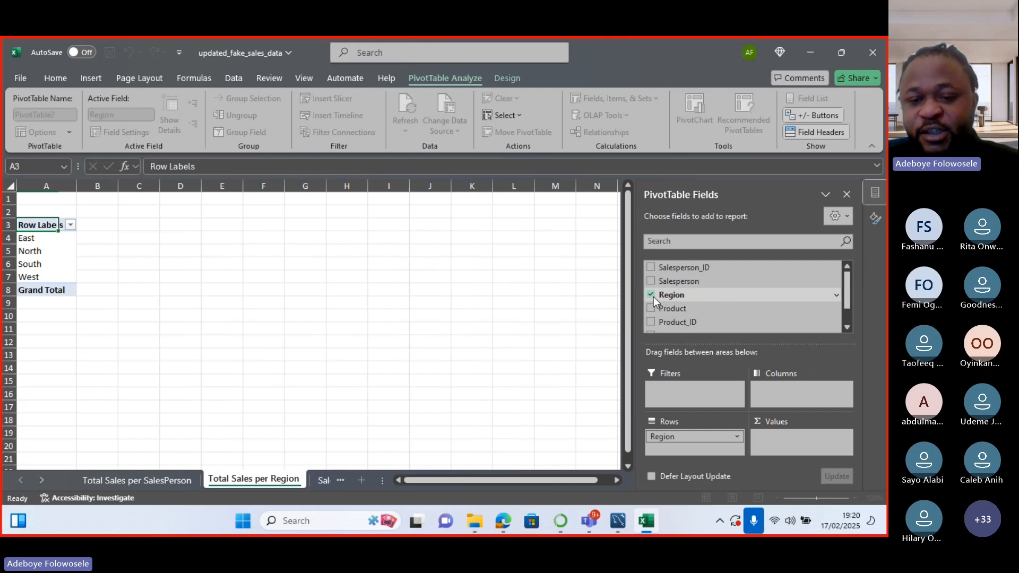
left_click(846, 322)
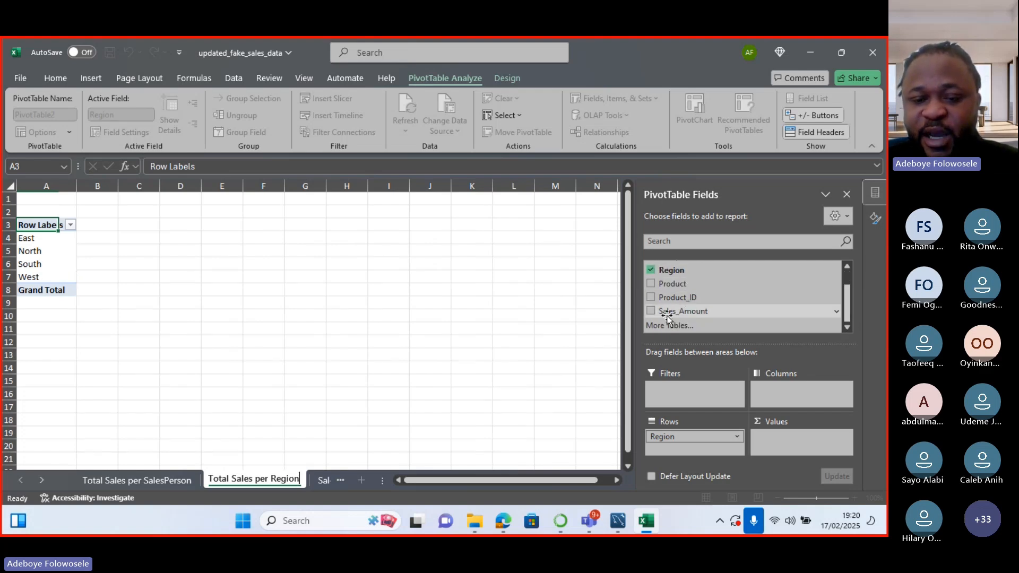
left_click(651, 311)
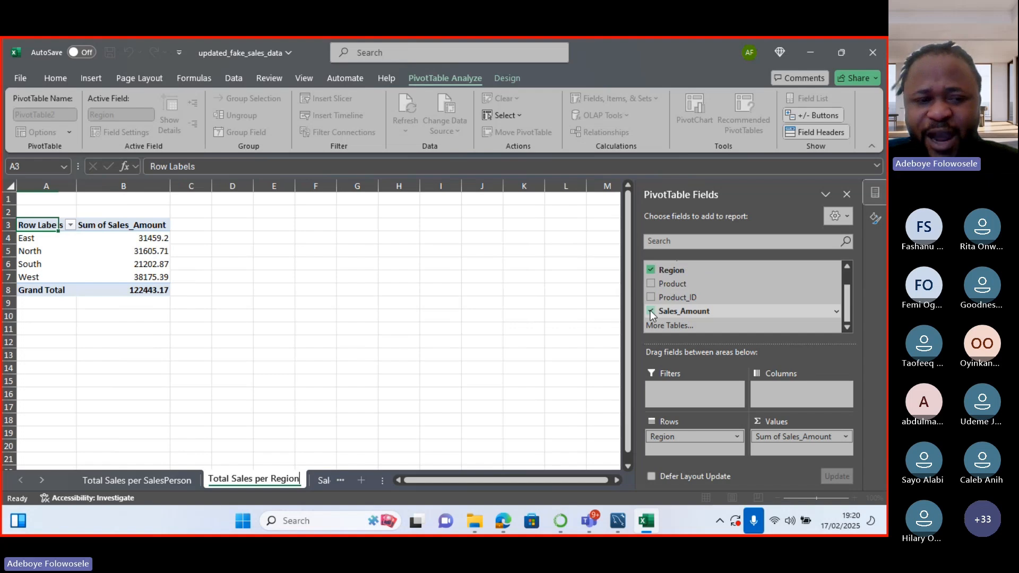
left_click(502, 129)
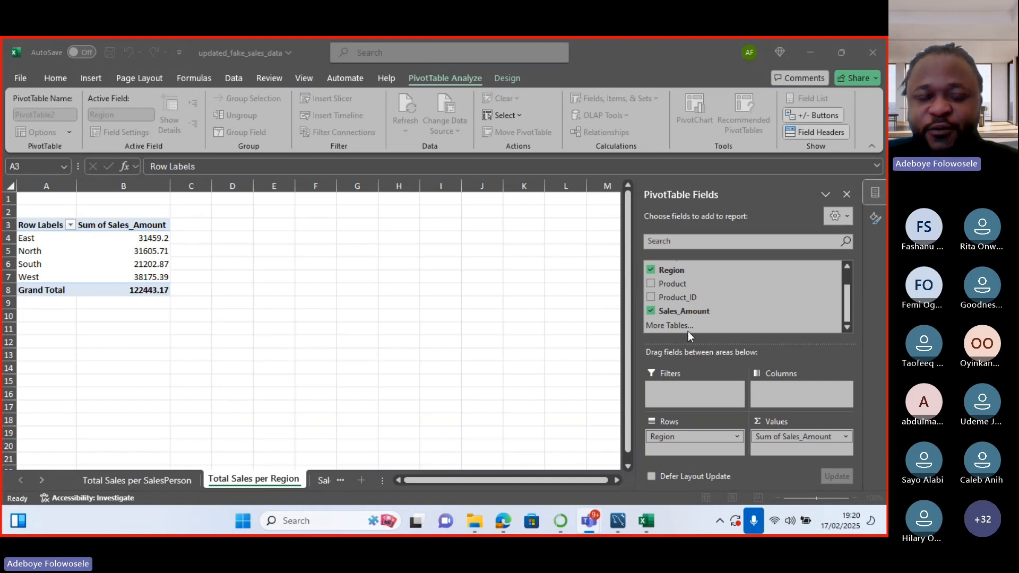
Change the sheet tab name to 'Total and AVG Sales per Region'.
left_click(254, 480)
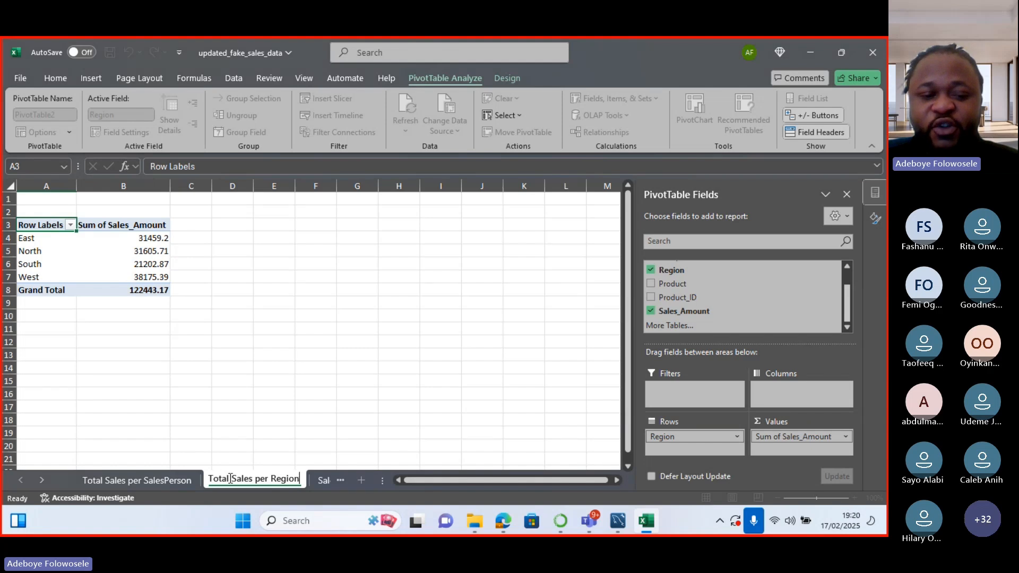
left_click(231, 479)
type("and ")
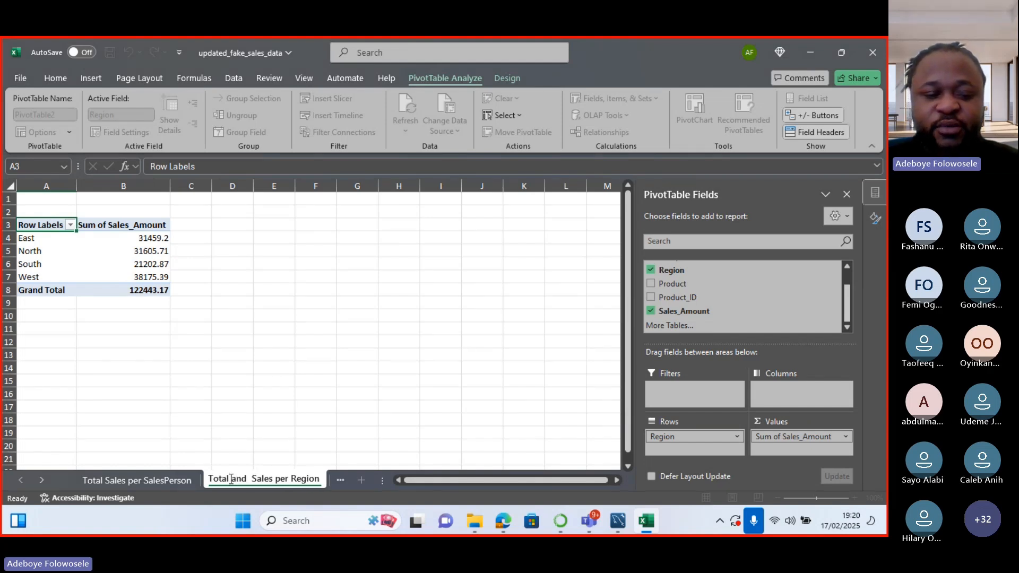
type("aver")
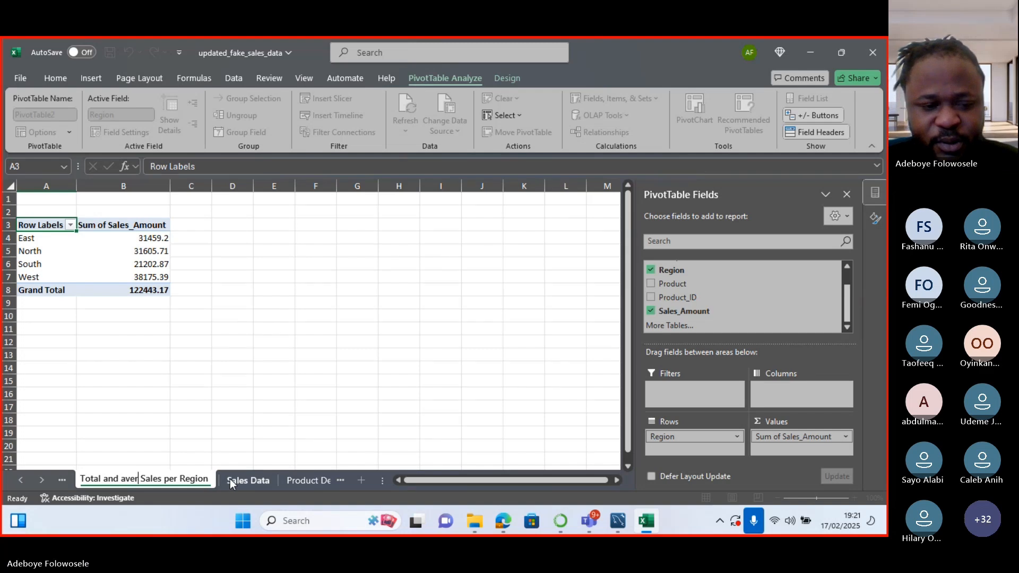
key("BackSpace")
key("BackSpace")
key("BackSpace")
key("BackSpace")
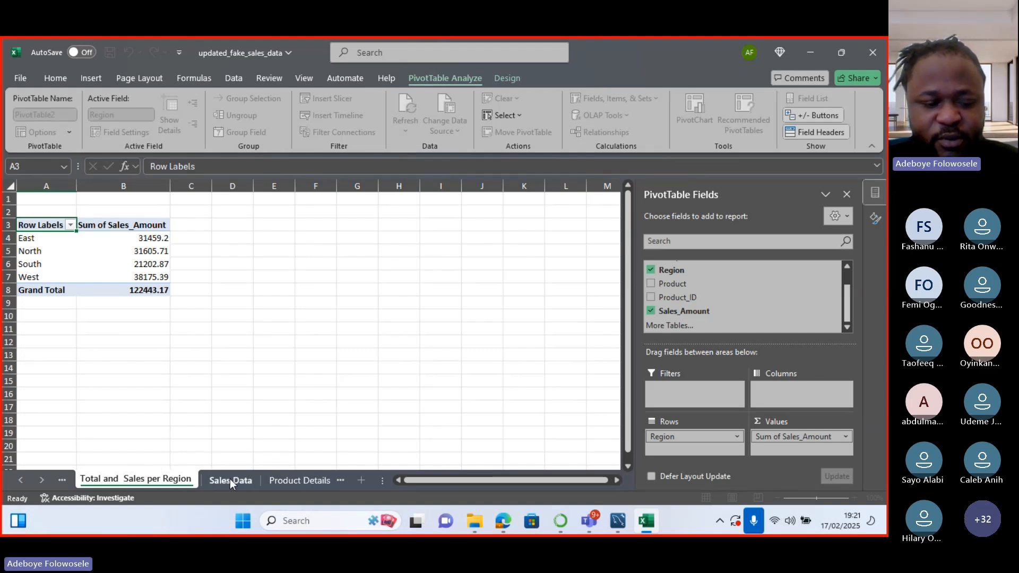
type("AVG")
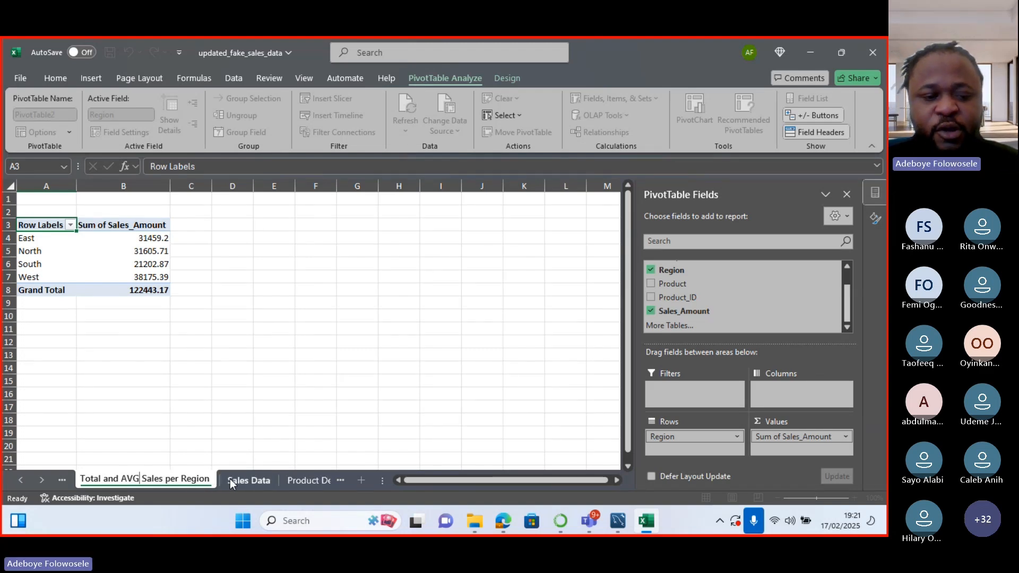
key("Return")
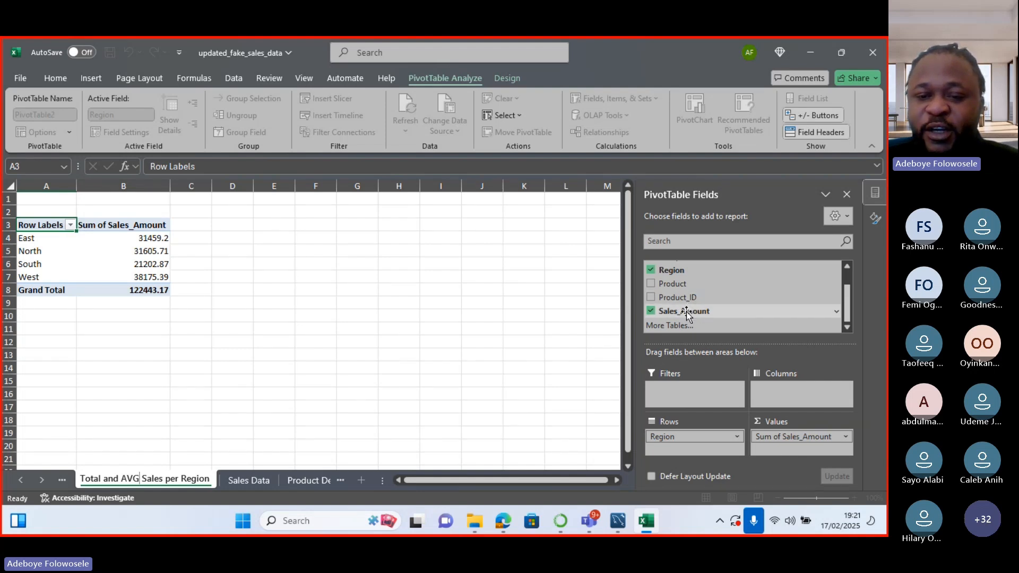
Add Sales_Amount to Values again, creating a Sum of Sales_Amount2 column, and select its header.
left_click_drag(686, 311, 792, 450)
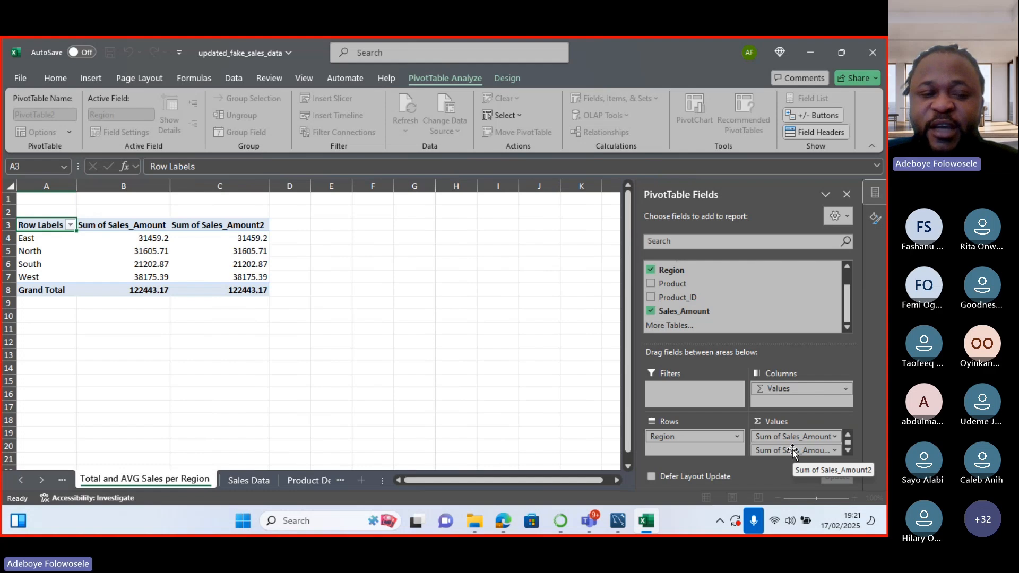
left_click(261, 225)
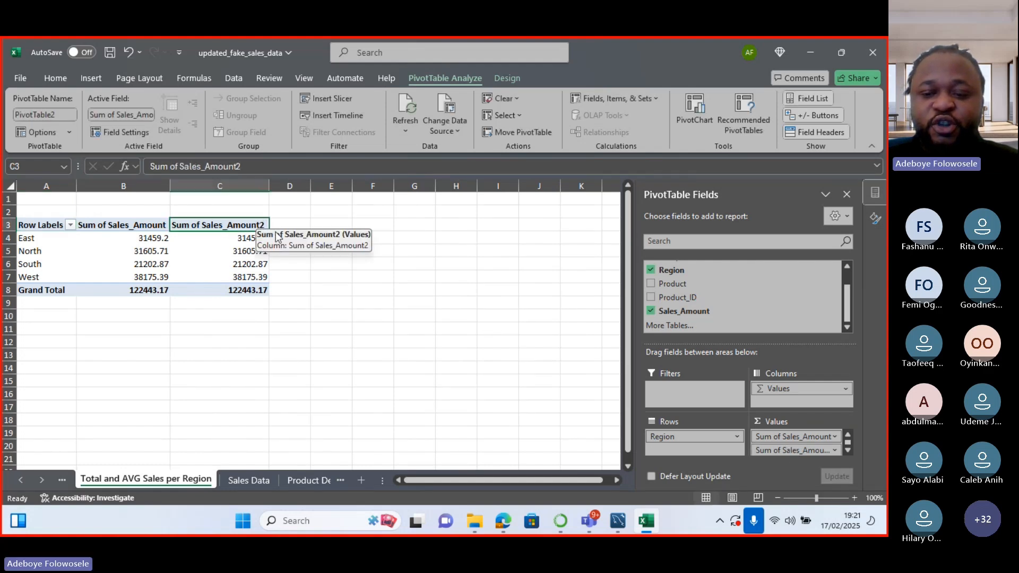
left_click(848, 450)
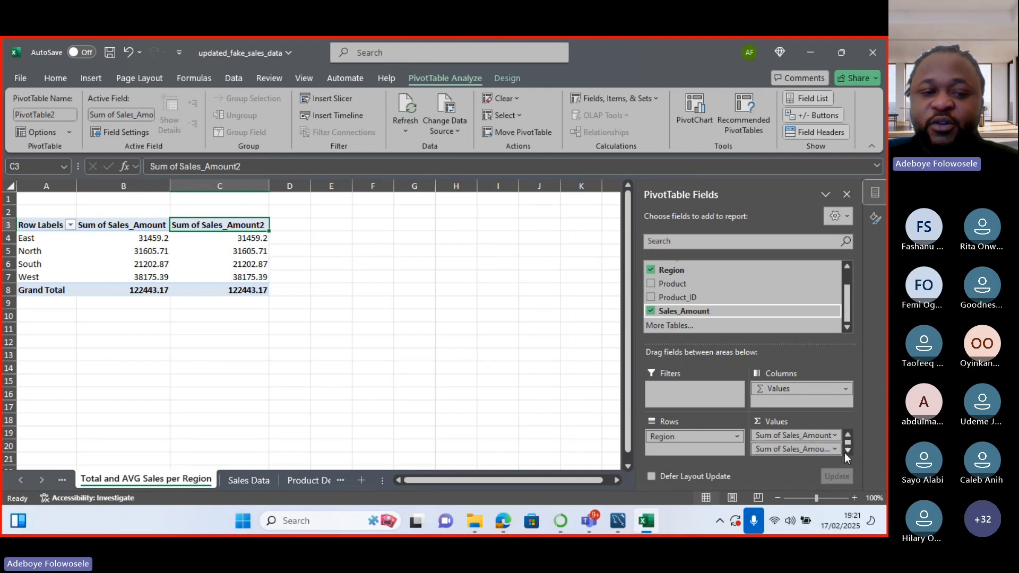
Summarise column C by Average named 'Average Sales', then open the Sum of Sales_Amount field settings.
double_click(259, 225)
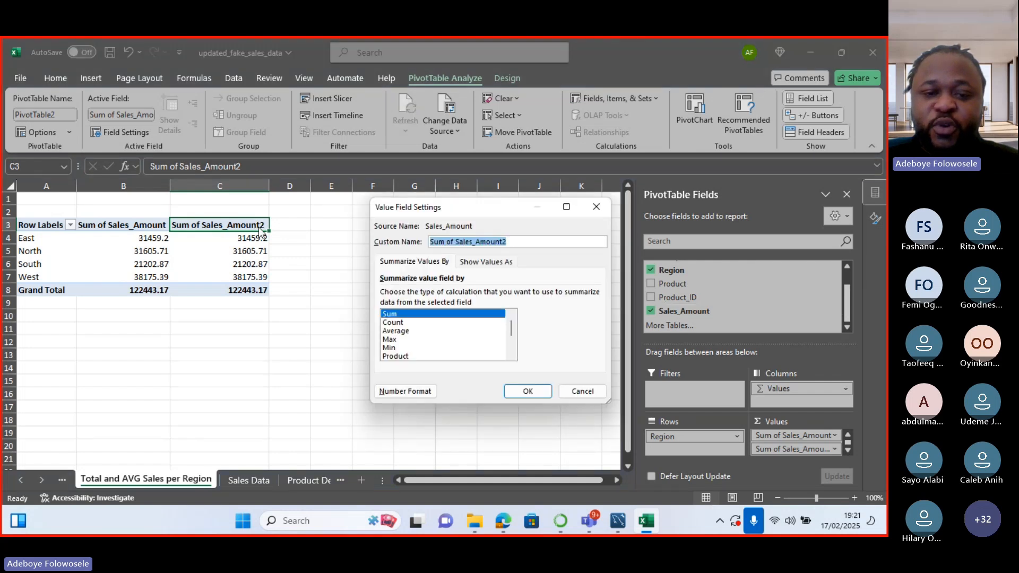
left_click(400, 332)
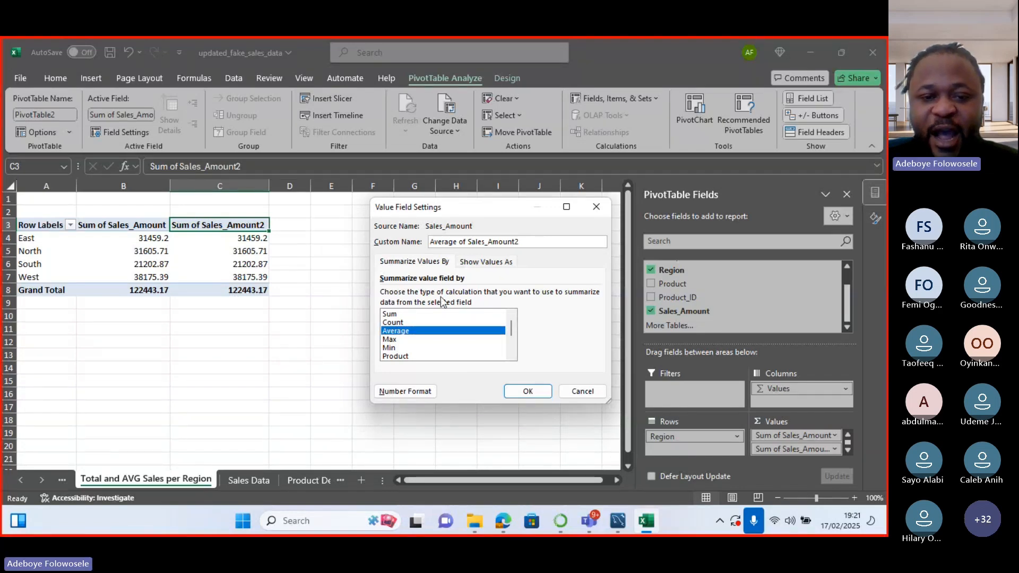
key("BackSpace")
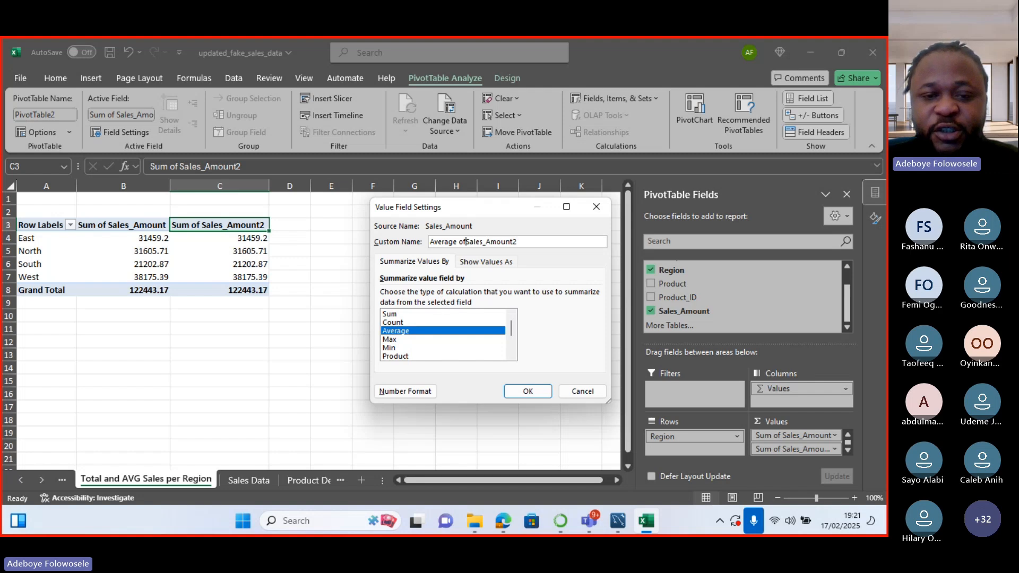
key("BackSpace")
key("BackSpace")
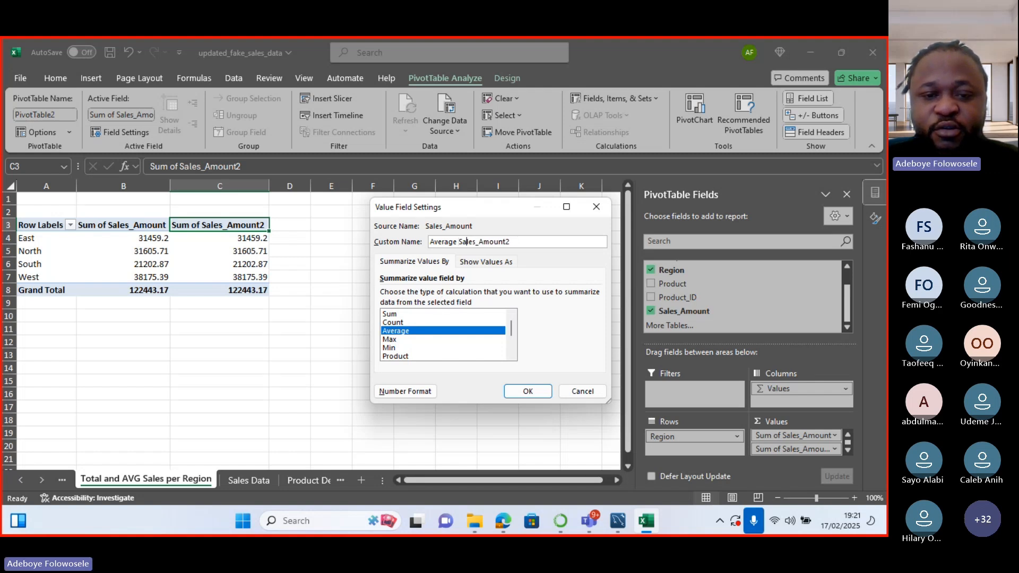
key("Delete")
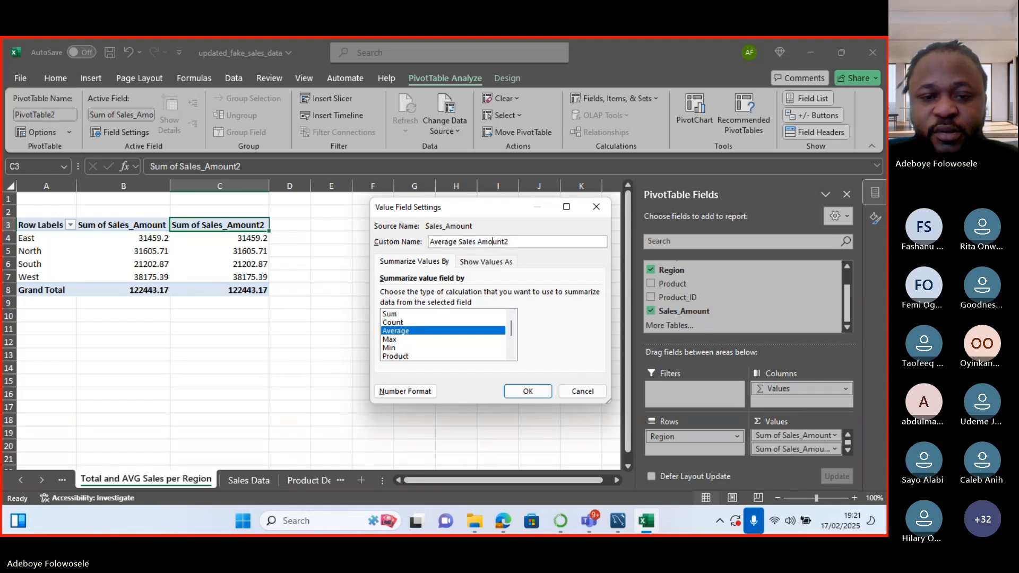
key("Right")
key("Right")
key("Right")
key("Right")
key("BackSpace")
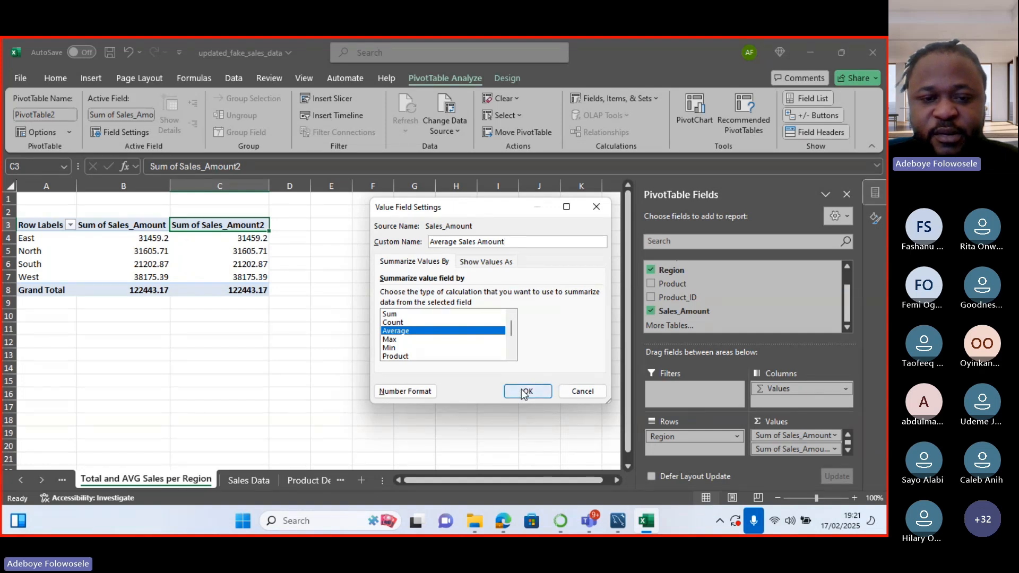
key("BackSpace")
key("BackSpace")
key("BackSpace")
key("BackSpace")
key("BackSpace")
key("BackSpace")
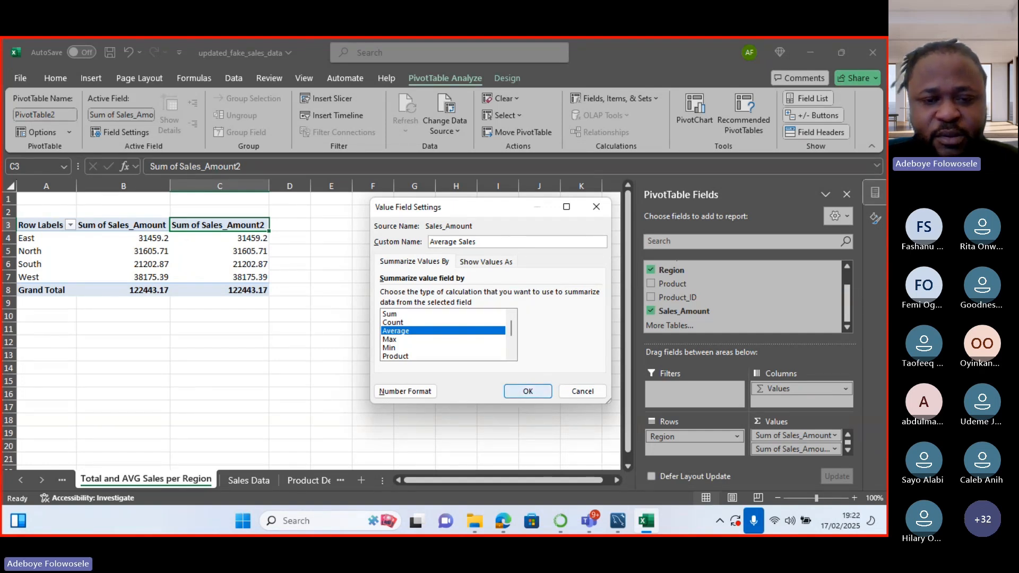
left_click(528, 392)
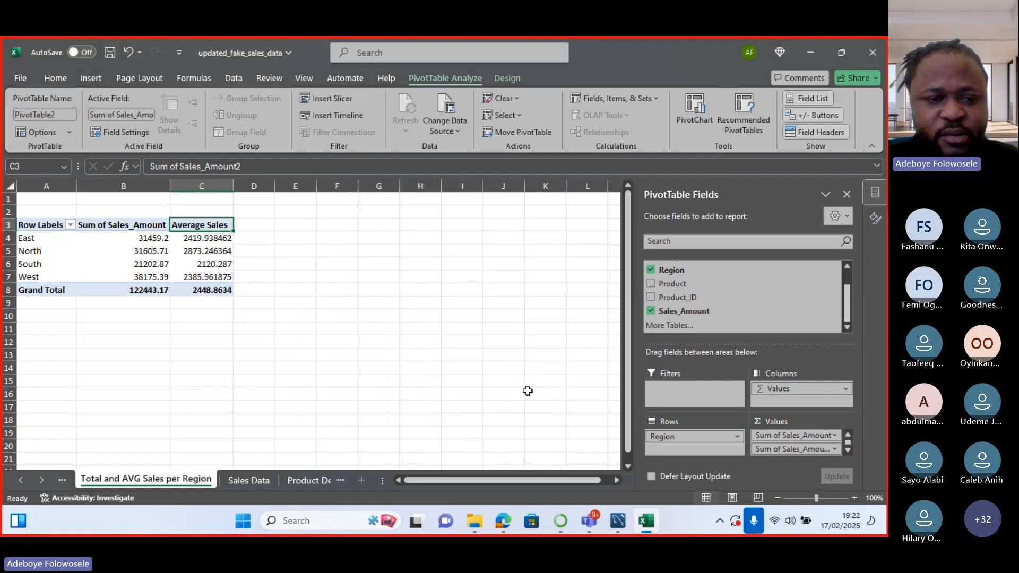
left_click(145, 227)
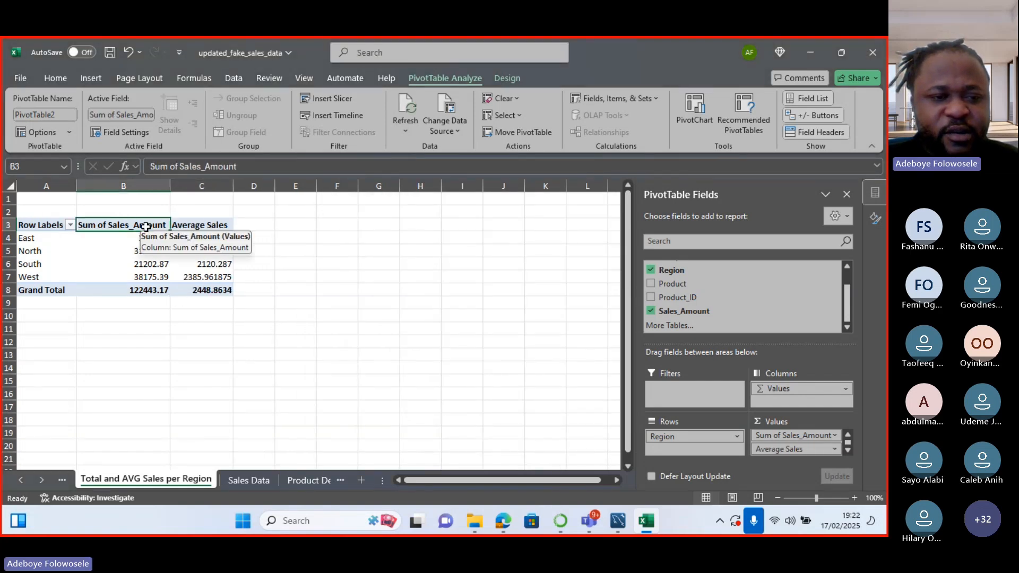
double_click(146, 227)
left_click(446, 240)
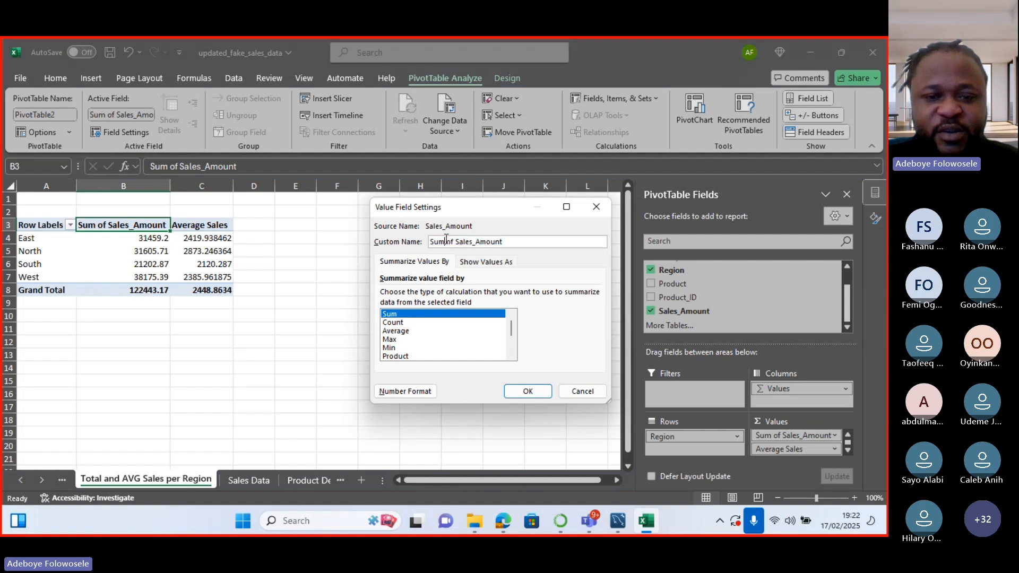
key("BackSpace")
key("BackSpace")
key("BackSpace")
key("BackSpace")
key("BackSpace")
key("BackSpace")
key("BackSpace")
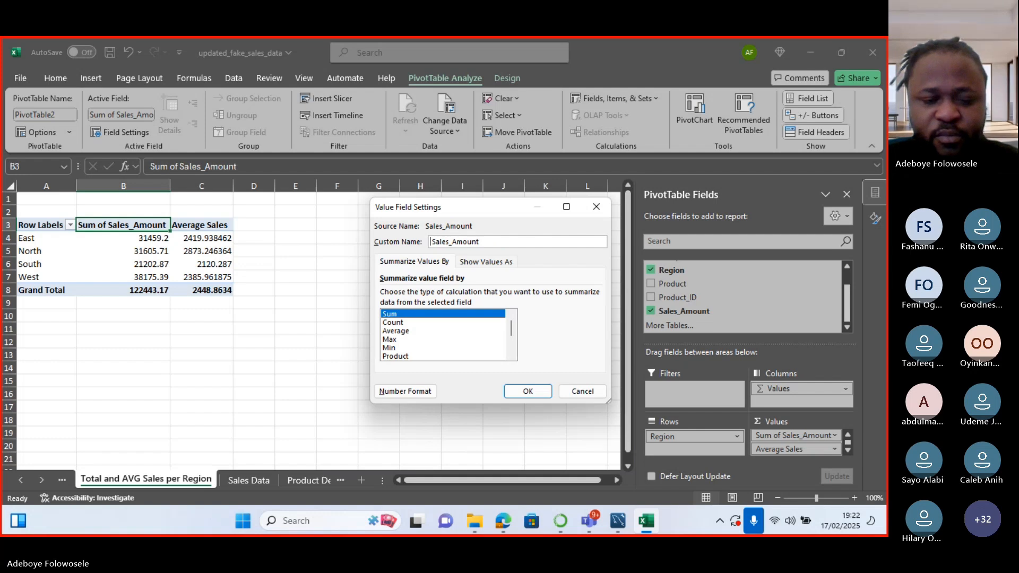
type("Total")
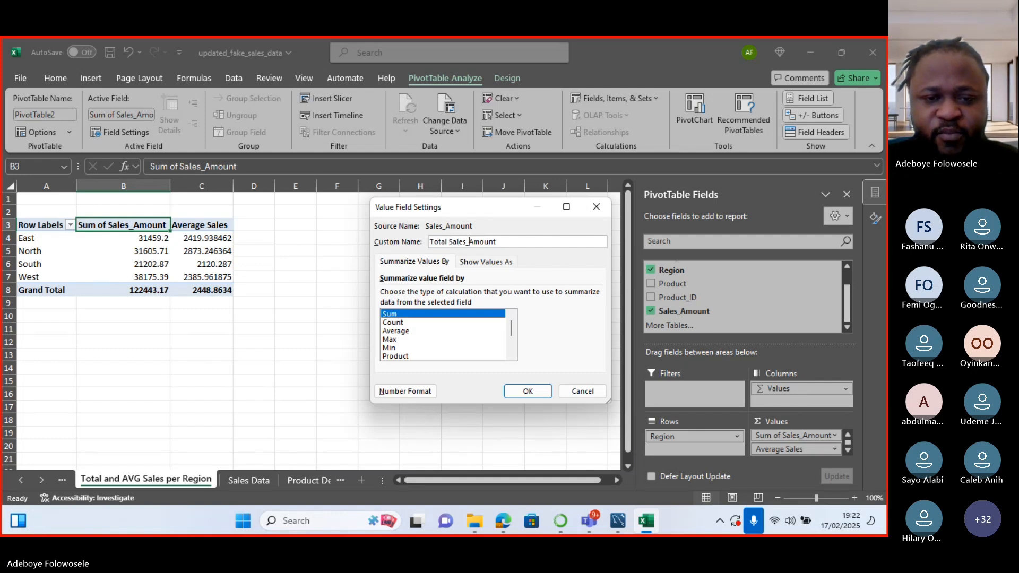
key("BackSpace")
key("BackSpace")
key("BackSpace")
key("BackSpace")
key("BackSpace")
key("BackSpace")
key("BackSpace")
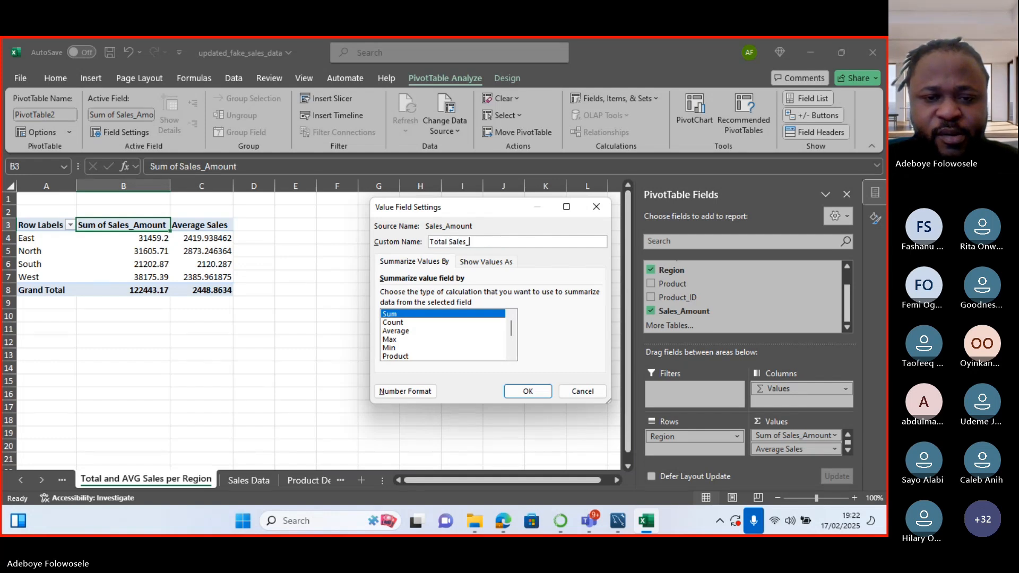
left_click(528, 391)
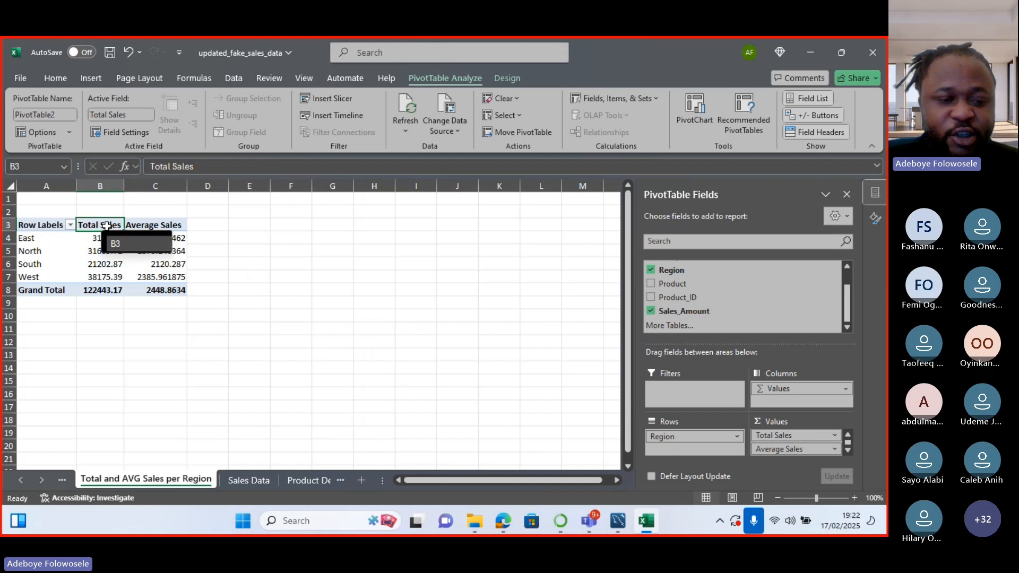
Apply Currency format to the East Total Sales cell.
left_click(95, 239)
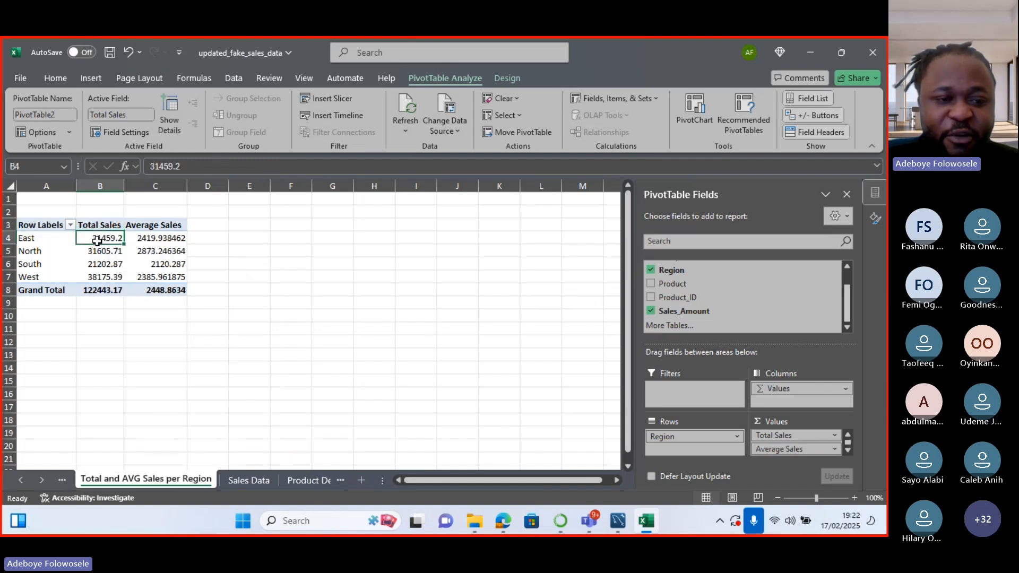
right_click(97, 241)
left_click(130, 274)
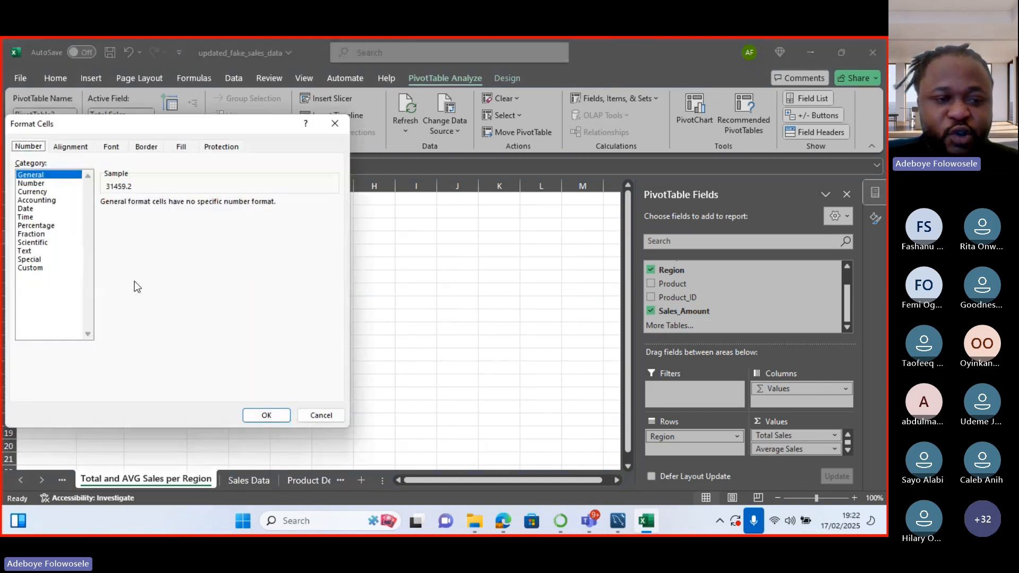
left_click(32, 192)
key("Return")
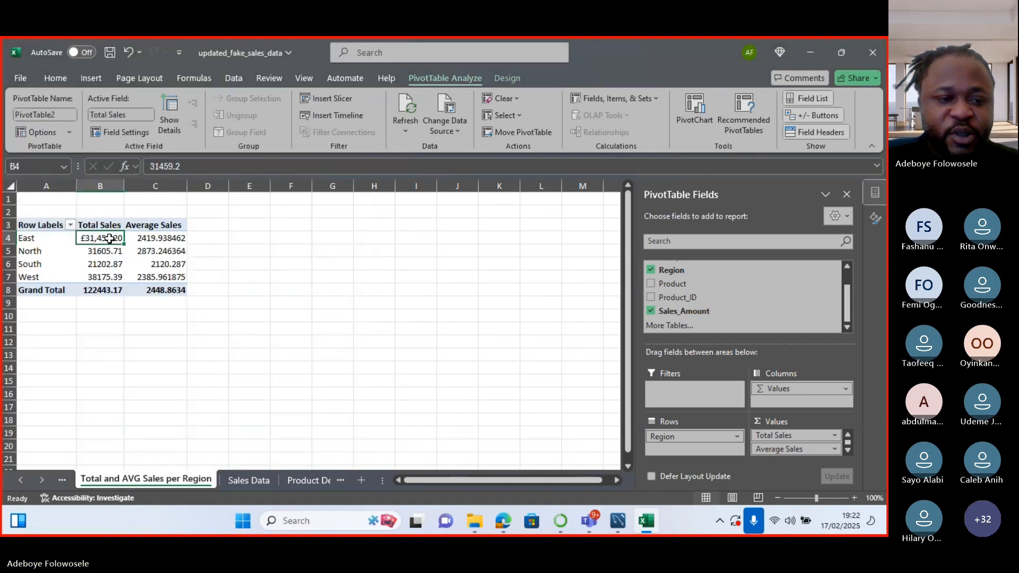
Format Total Sales B4:B8 as £ currency with two decimal places.
left_click_drag(110, 242, 109, 287)
right_click(103, 266)
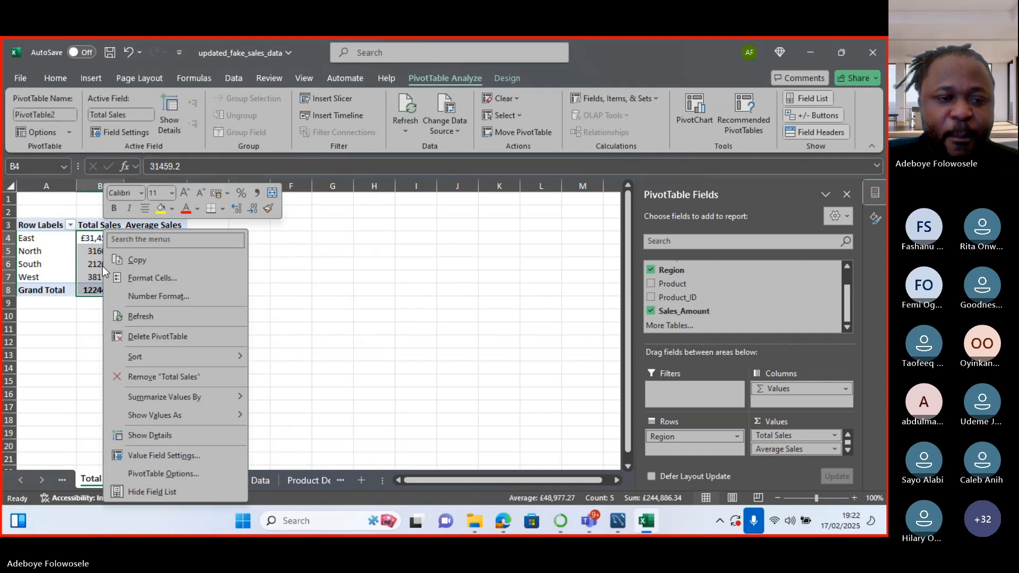
left_click(138, 274)
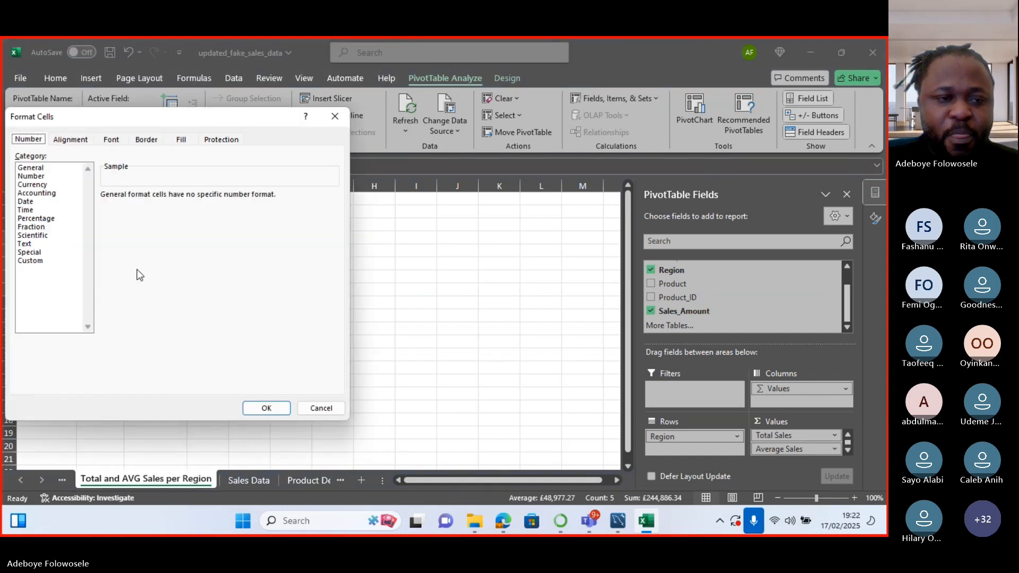
left_click(40, 186)
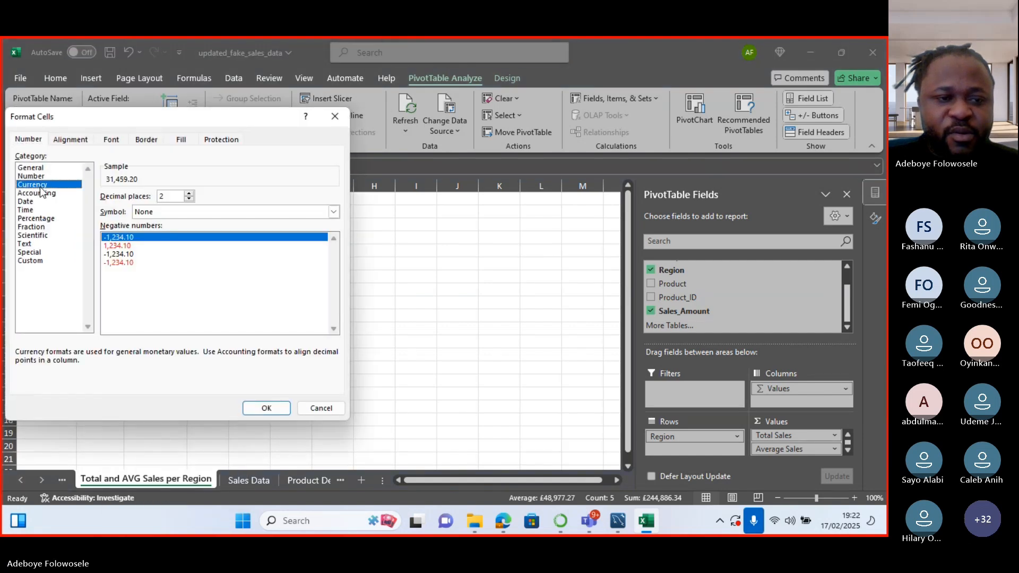
left_click(266, 408)
right_click(106, 244)
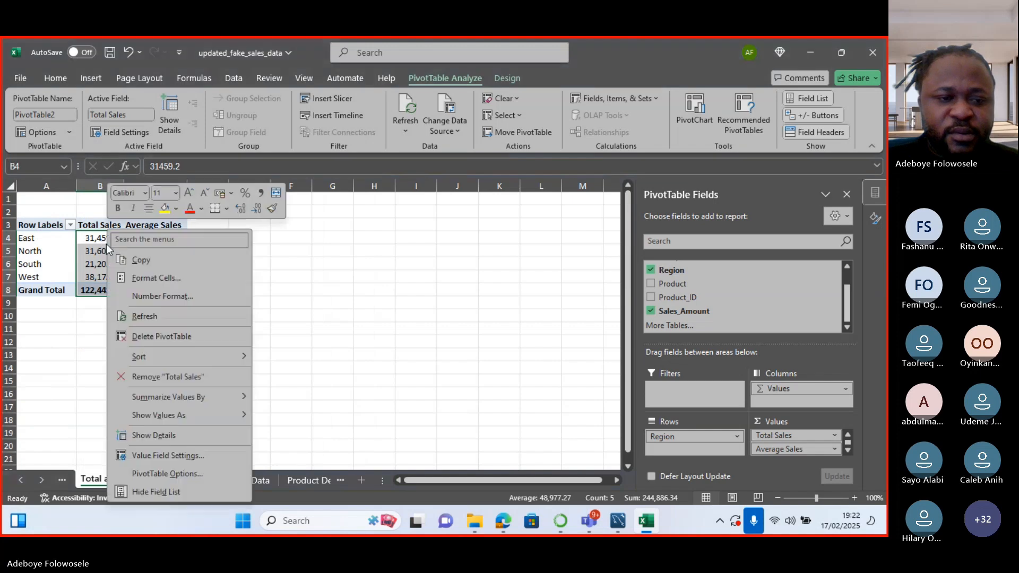
left_click(144, 277)
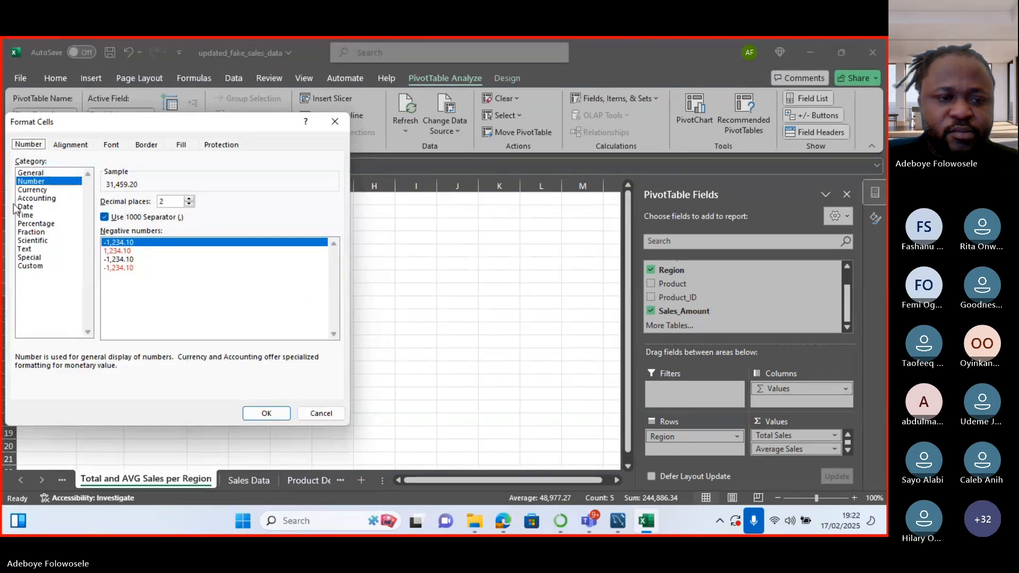
left_click(32, 190)
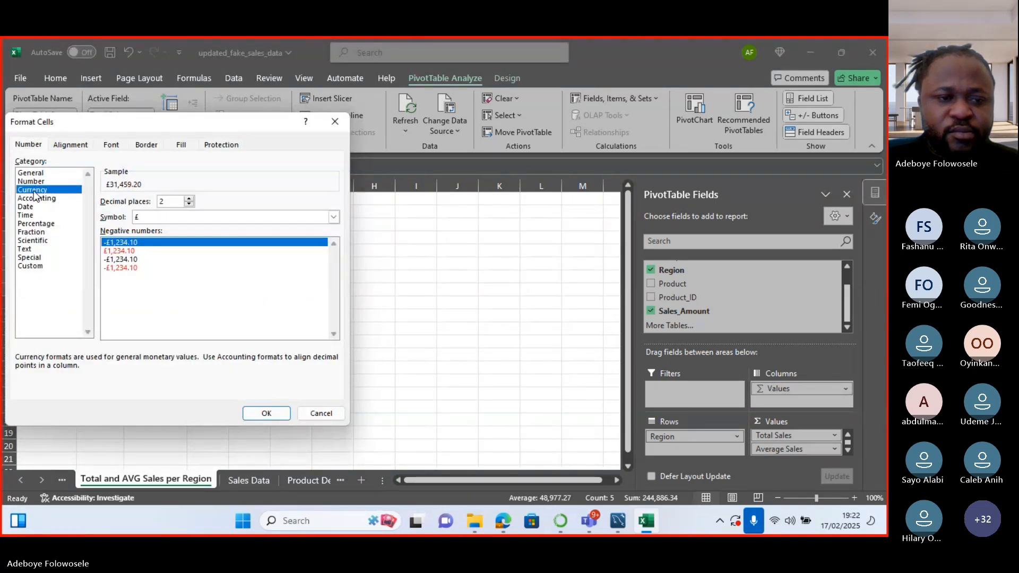
left_click(267, 413)
left_click_drag(141, 238, 182, 290)
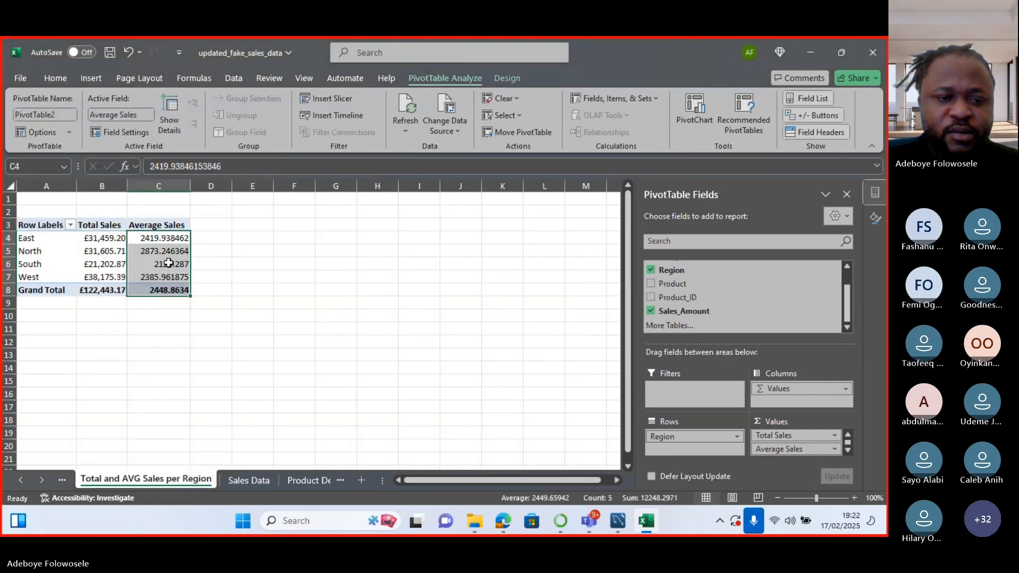
Format Average Sales C4:C8 as £ currency with 0 decimal places.
right_click(169, 263)
left_click(214, 281)
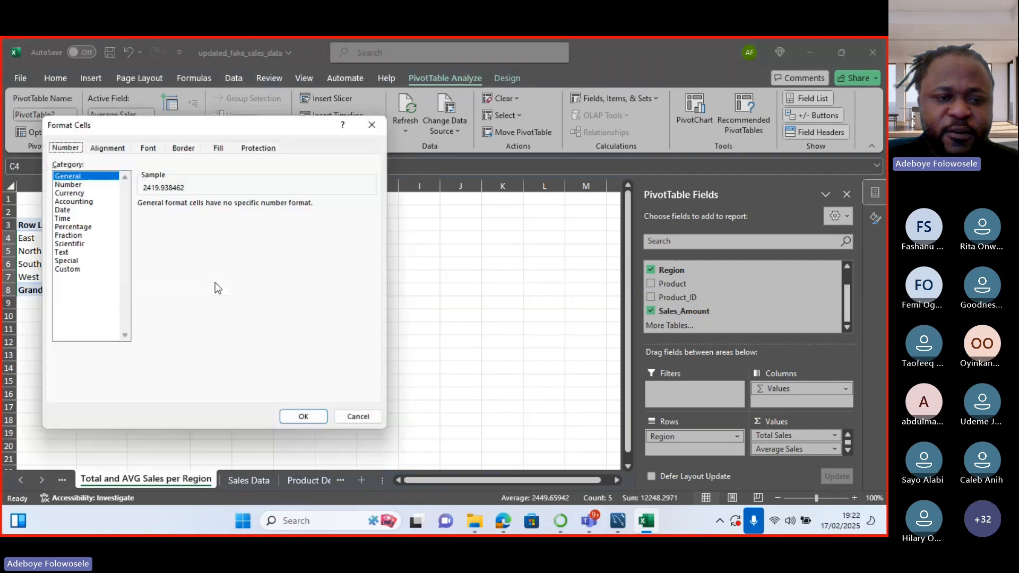
left_click(80, 194)
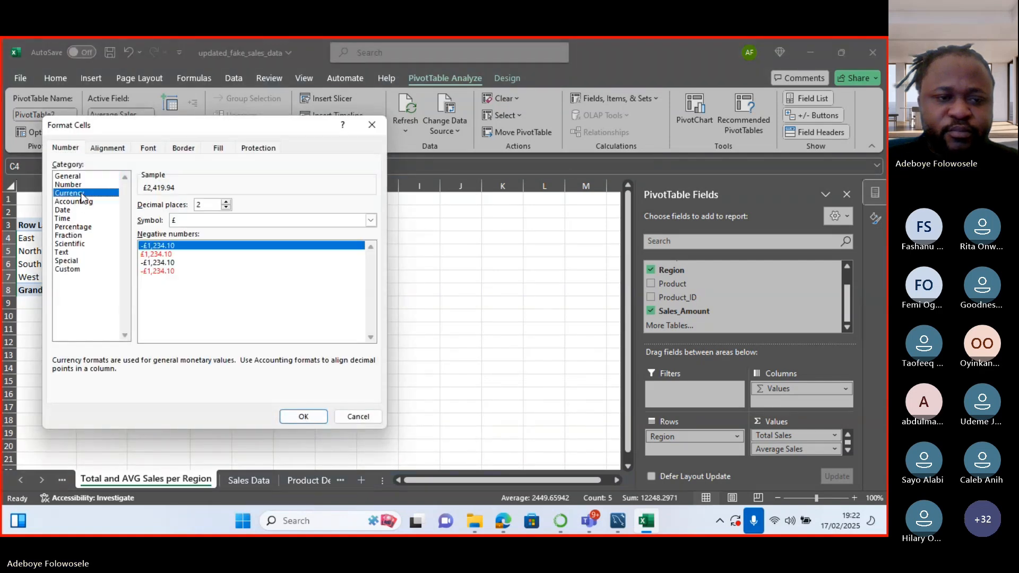
left_click(227, 208)
left_click(227, 208)
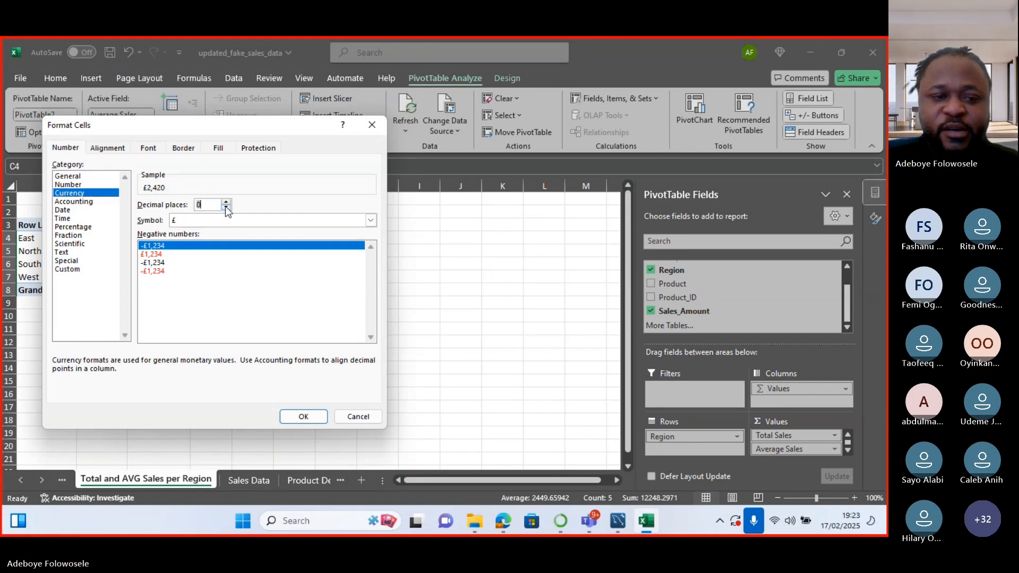
left_click(301, 420)
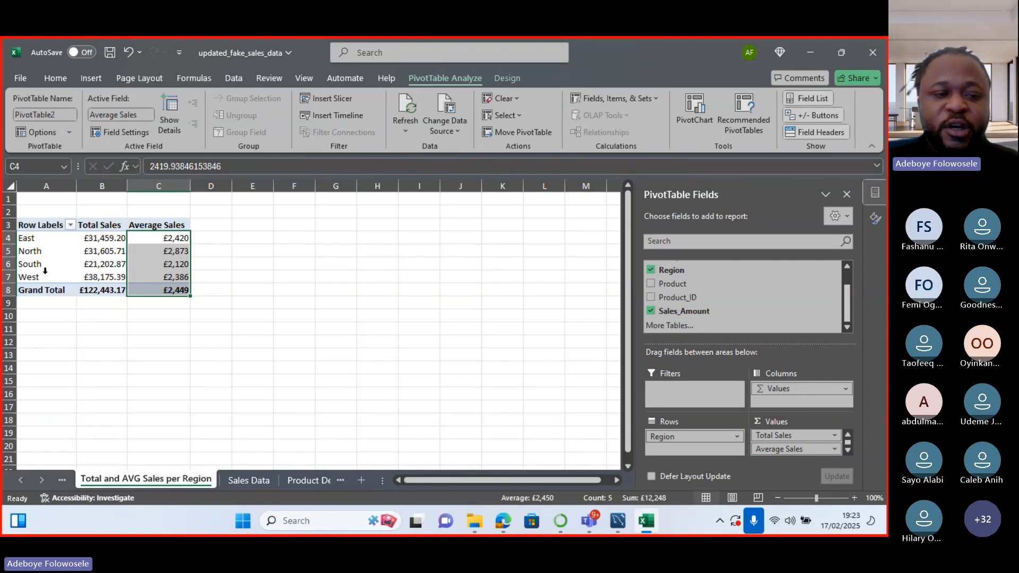
mouse_move(119, 290)
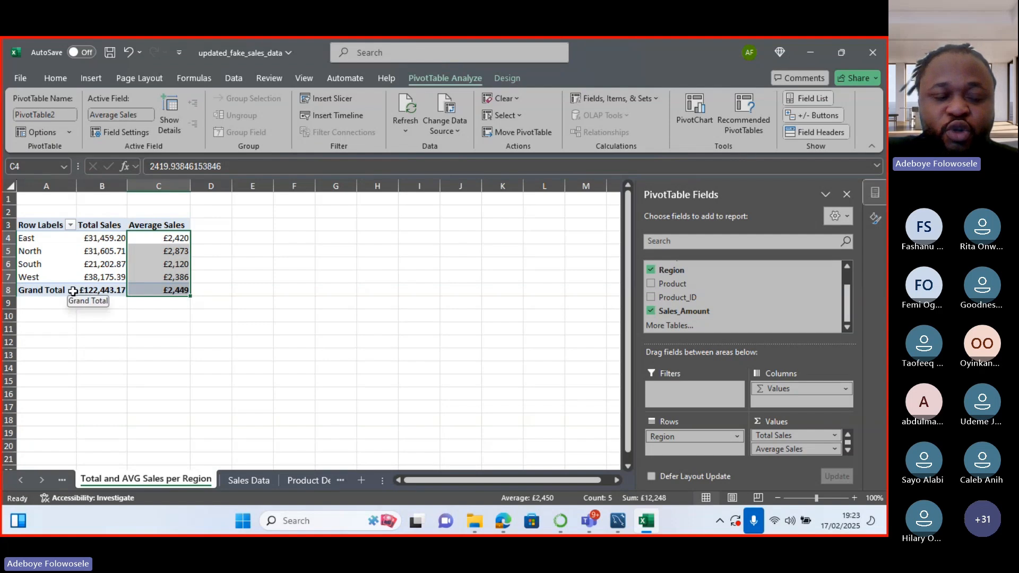
Open the PivotChart and Recommended Charts dialogs, then cancel both without inserting a chart.
left_click(706, 116)
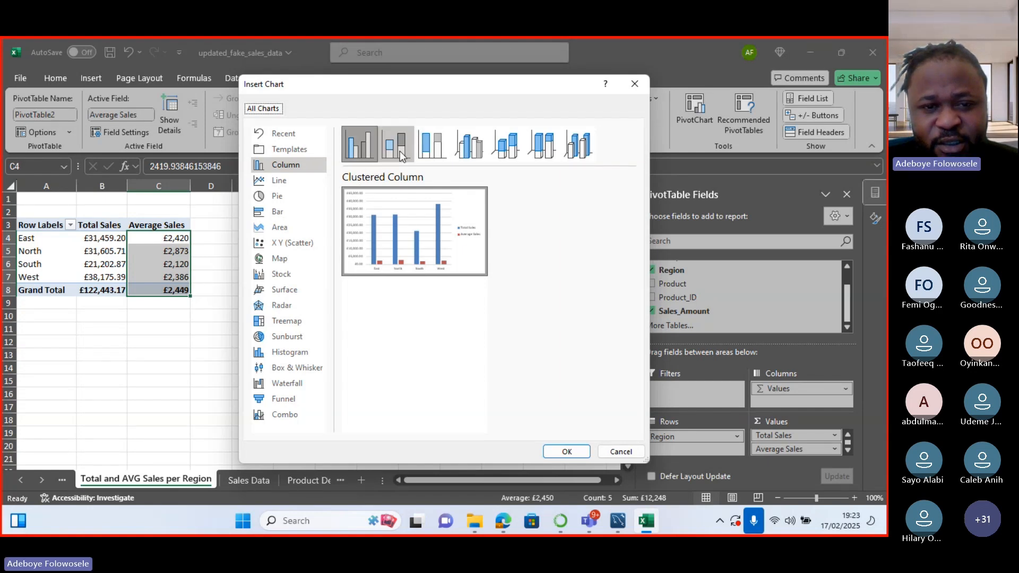
left_click(621, 450)
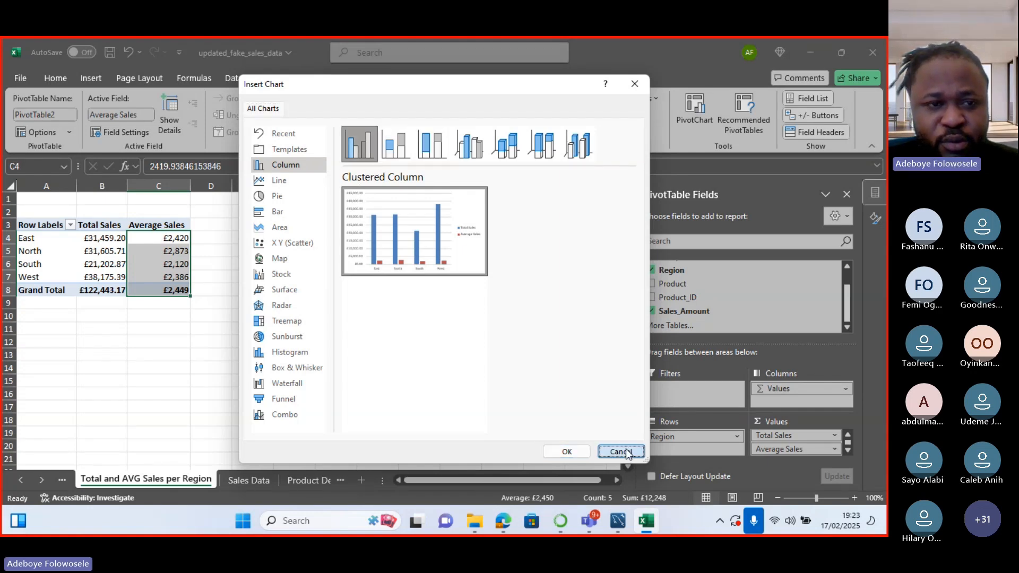
left_click(97, 78)
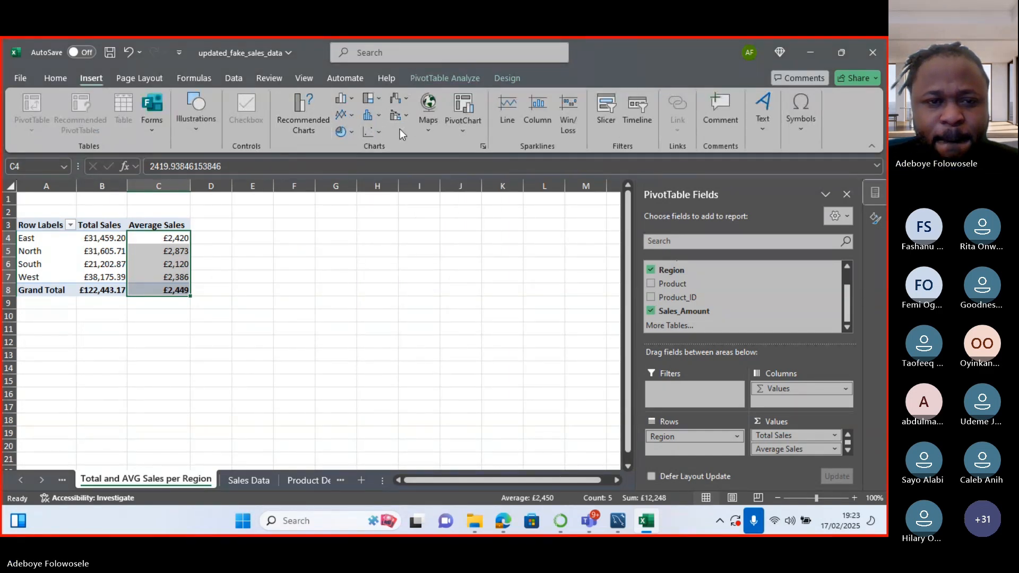
left_click(320, 107)
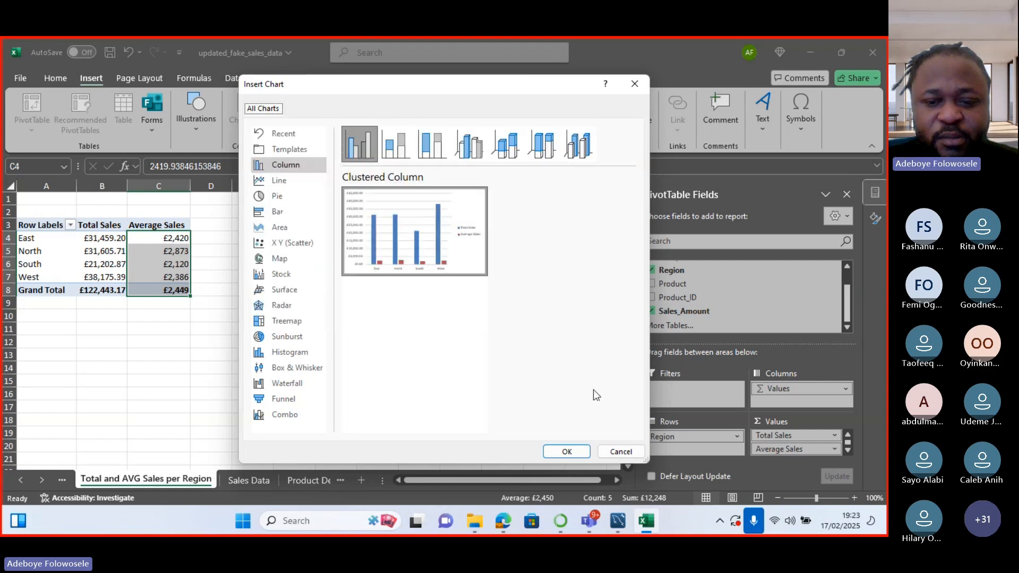
left_click(619, 451)
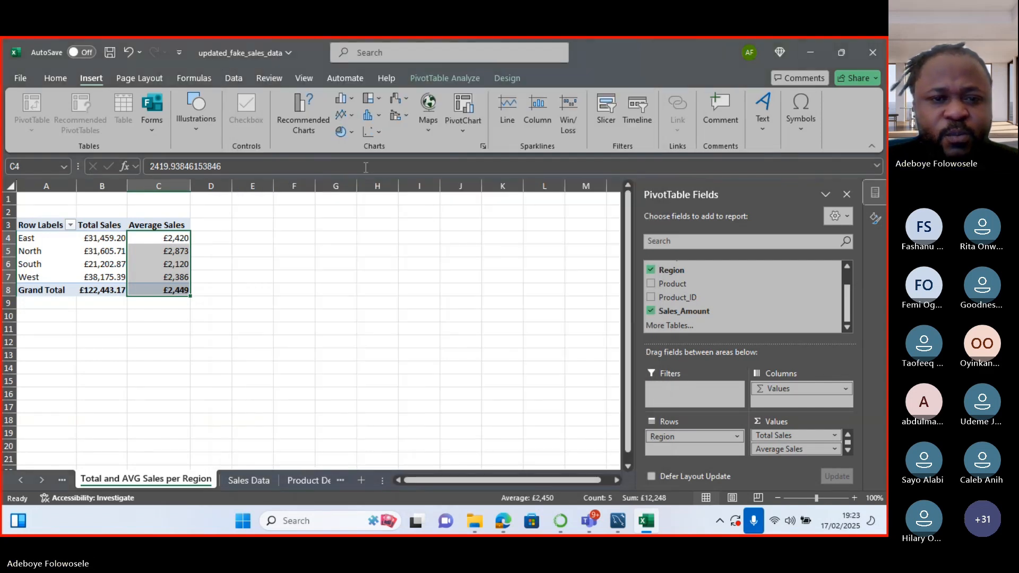
Start a PivotChart and preview the stacked, 100% stacked and 3-D column chart variants.
left_click(462, 132)
left_click(470, 102)
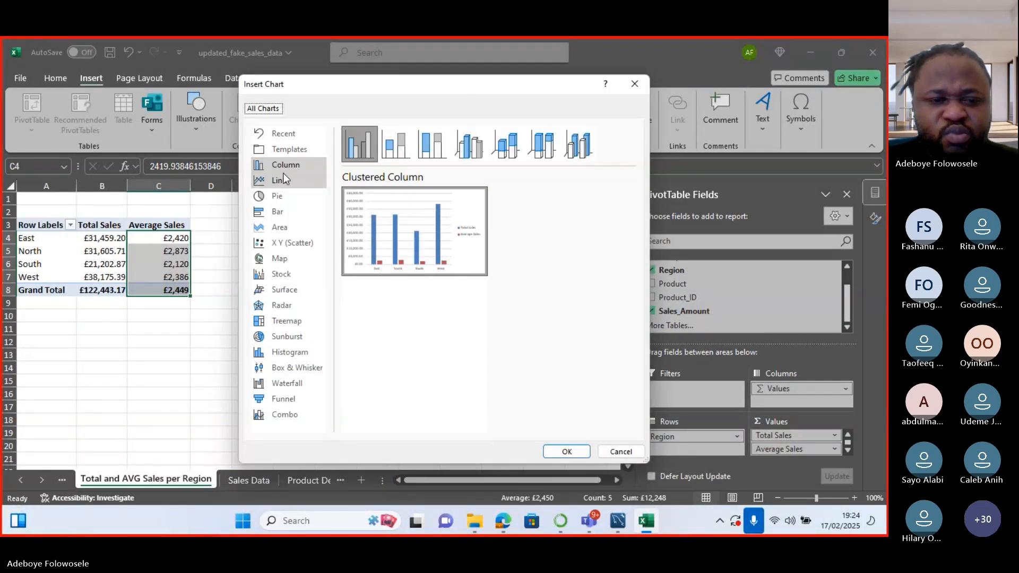
left_click(285, 170)
left_click(400, 154)
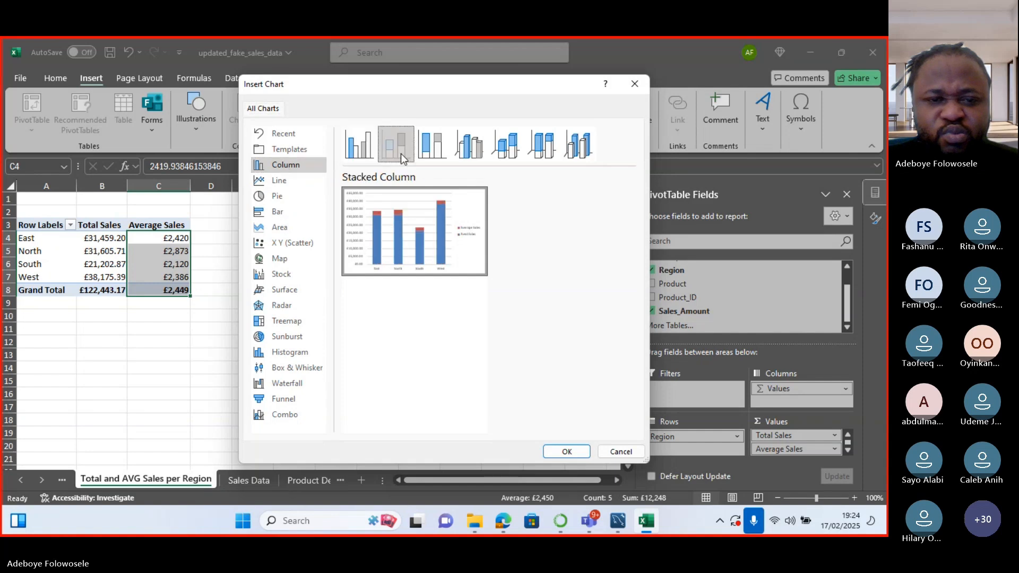
left_click(431, 155)
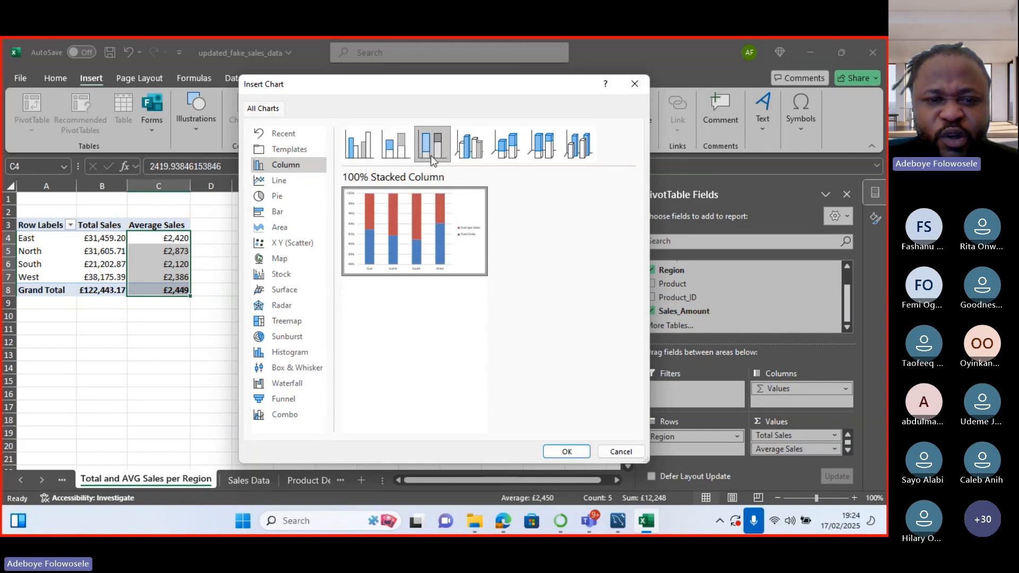
left_click(457, 159)
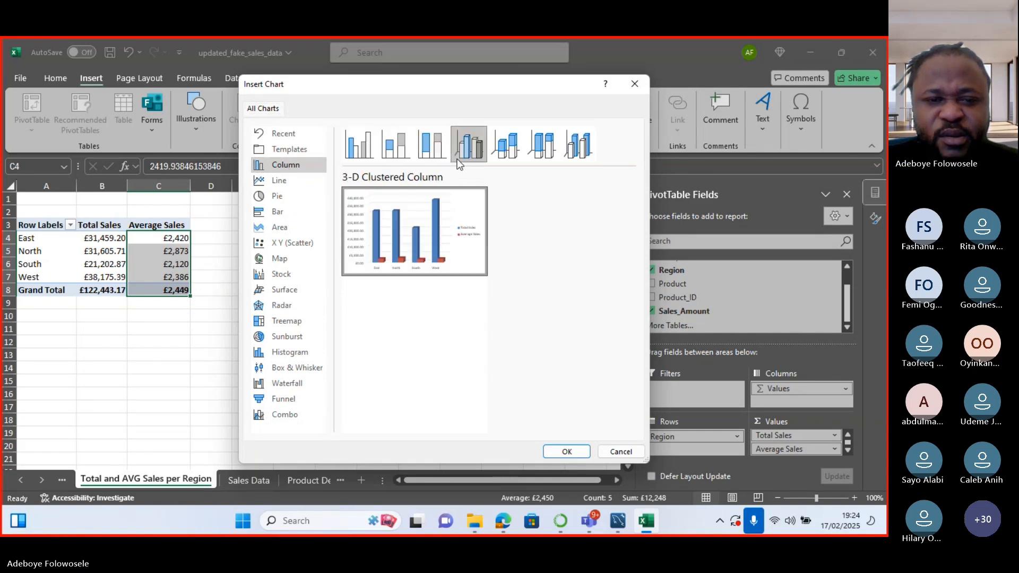
left_click(499, 159)
left_click(543, 155)
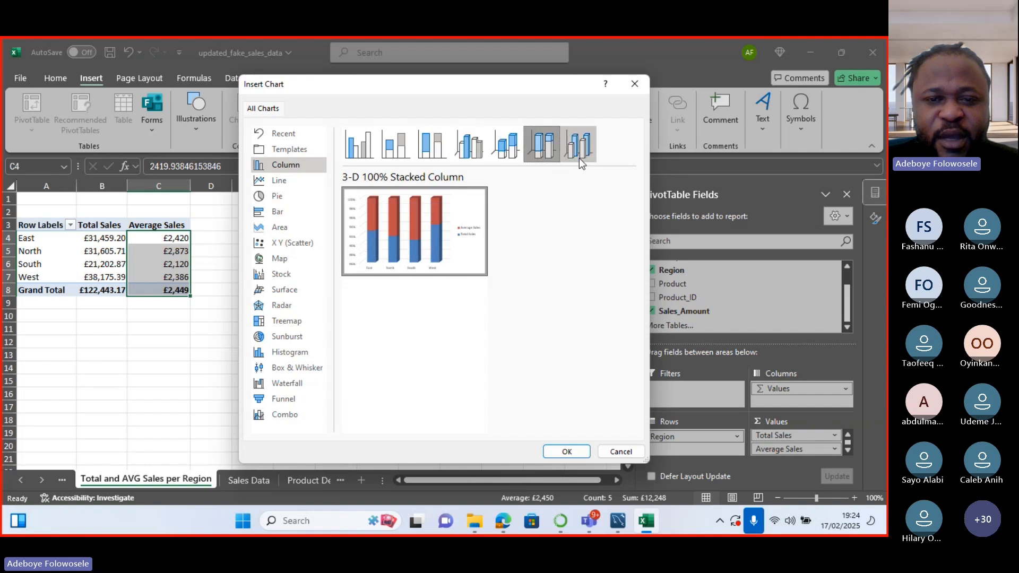
left_click(578, 158)
left_click(470, 151)
left_click(432, 151)
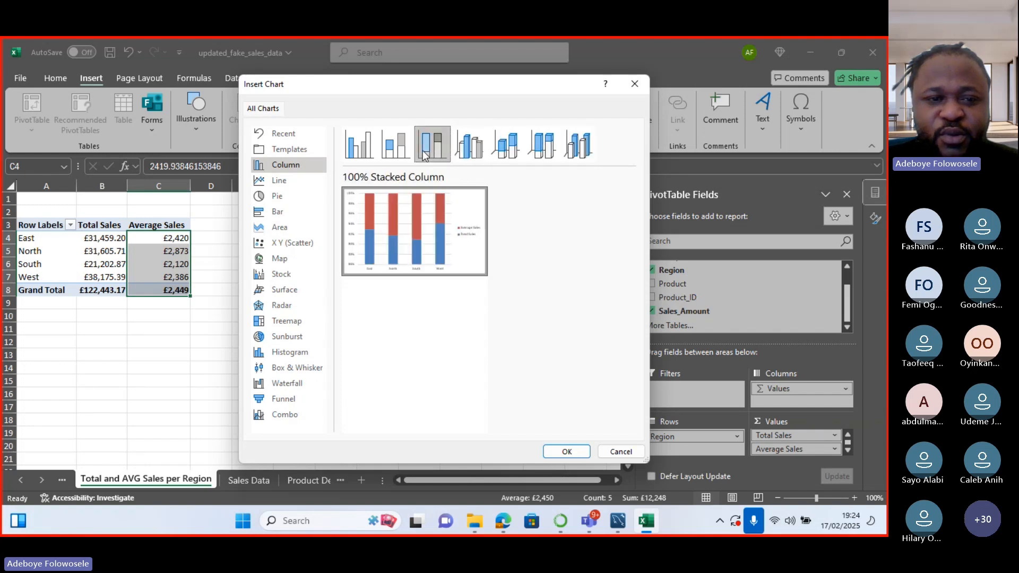
Insert a Clustered Bar PivotChart of Total and Average Sales per region.
left_click(292, 136)
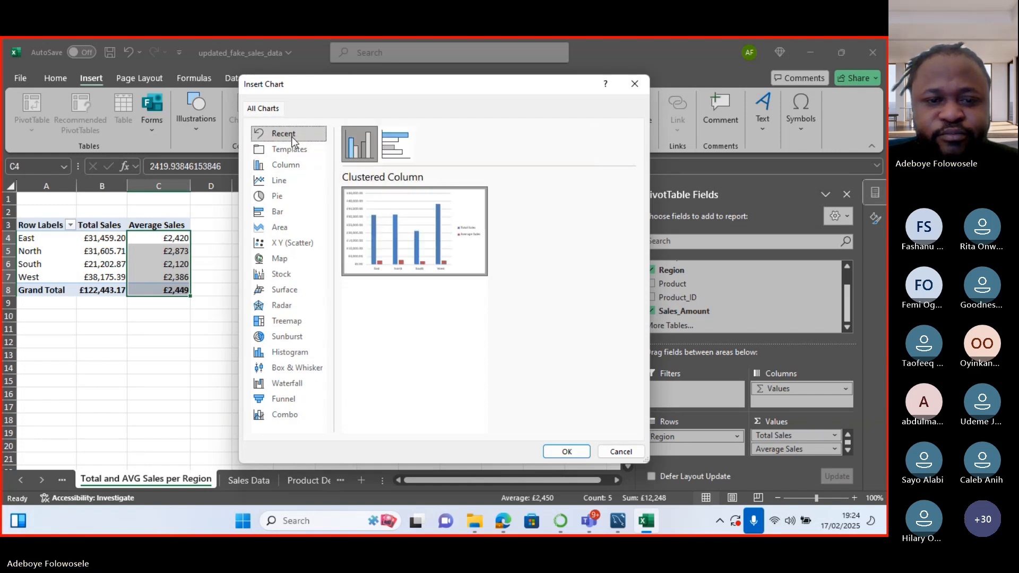
left_click(395, 155)
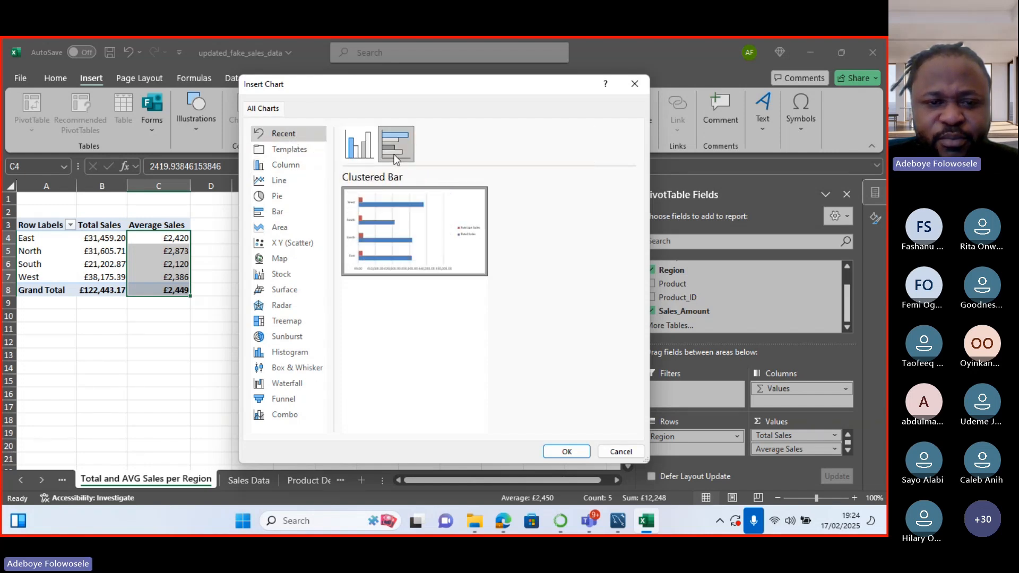
left_click(566, 451)
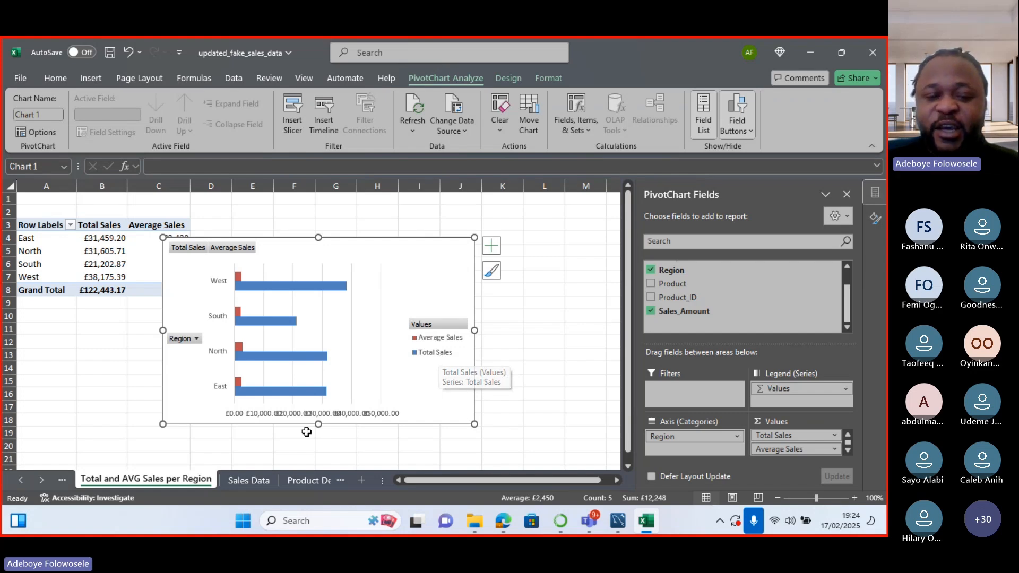
Open the Chart Elements list beside the region PivotChart.
left_click(493, 246)
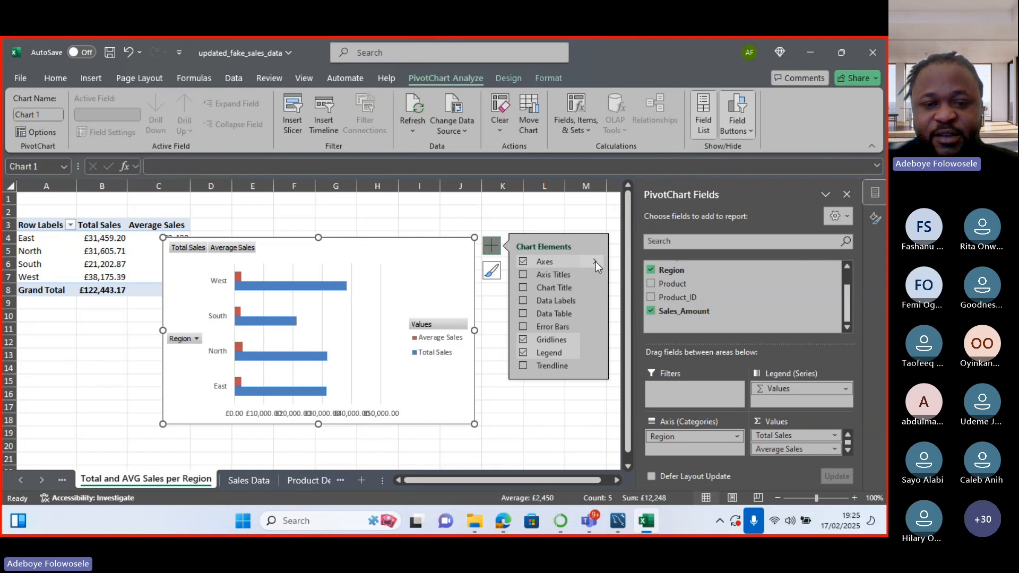
Keep the axes on but hide the horizontal value axis, and add £ data labels to every bar.
left_click(522, 261)
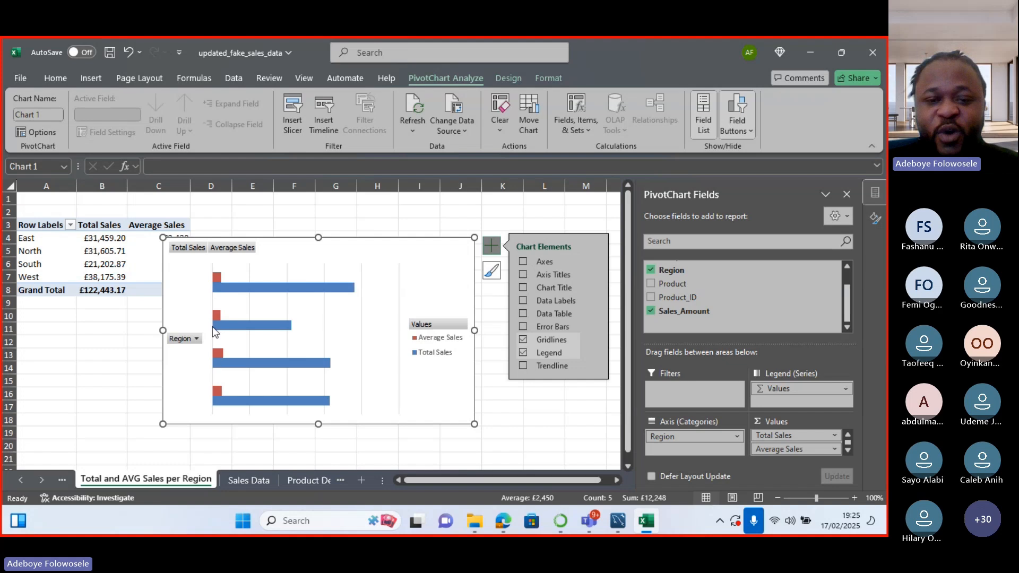
left_click(523, 260)
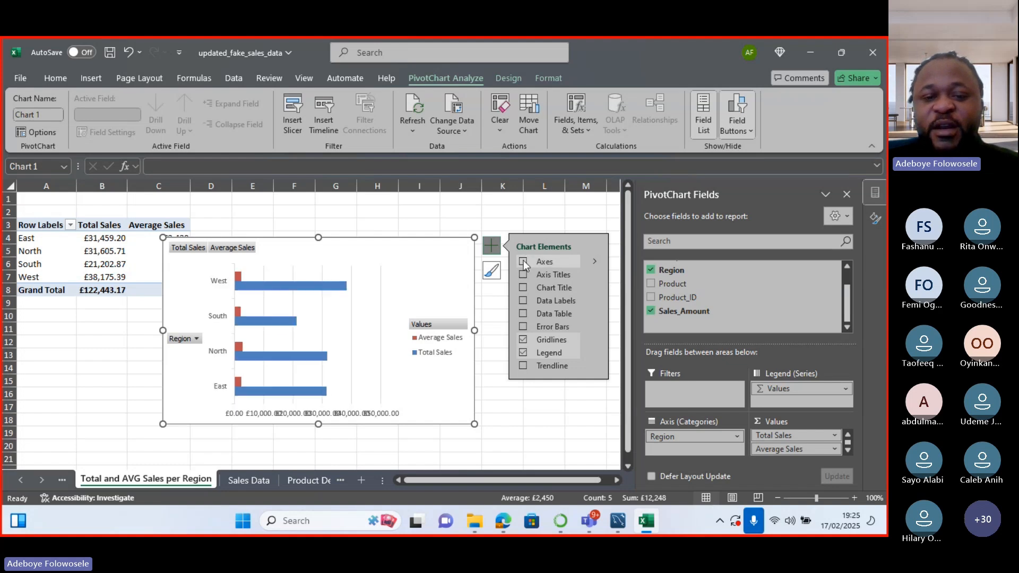
left_click(595, 262)
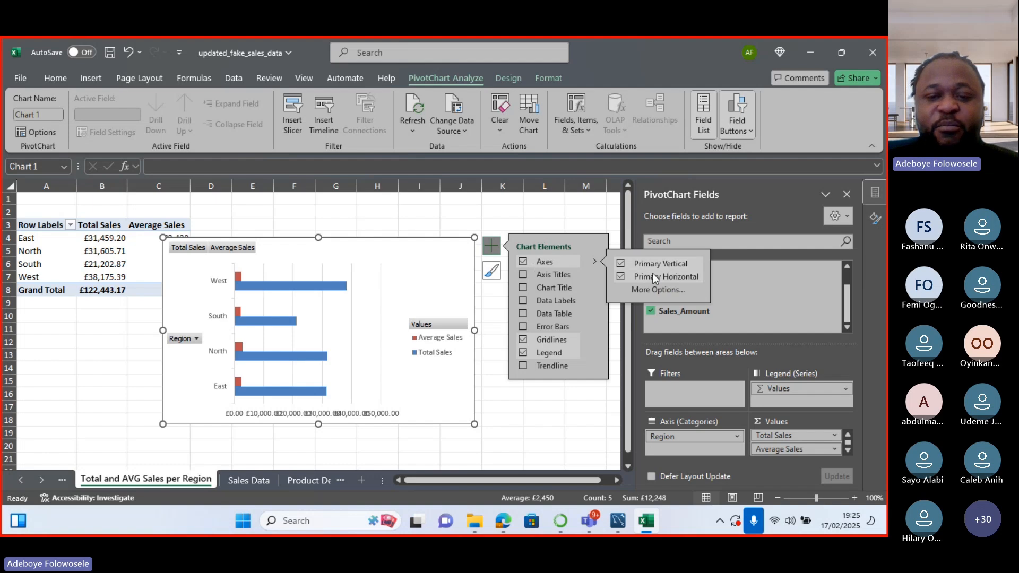
left_click(621, 276)
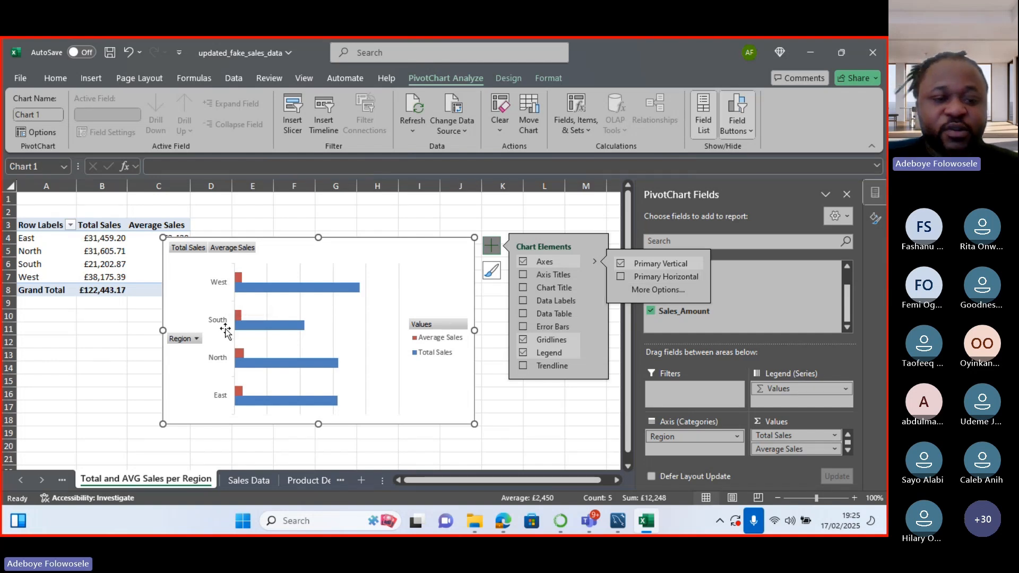
left_click(523, 300)
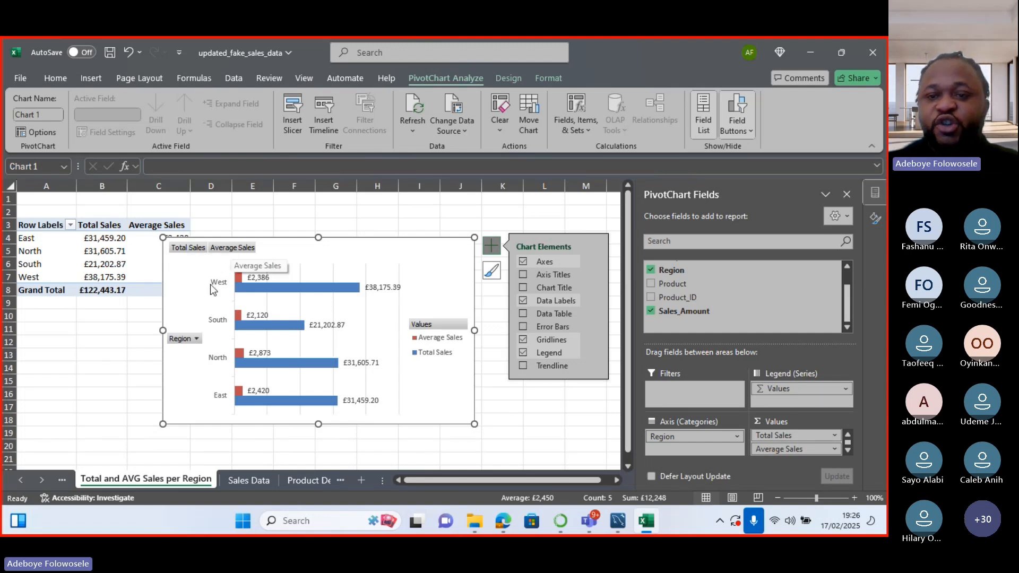
left_click(750, 131)
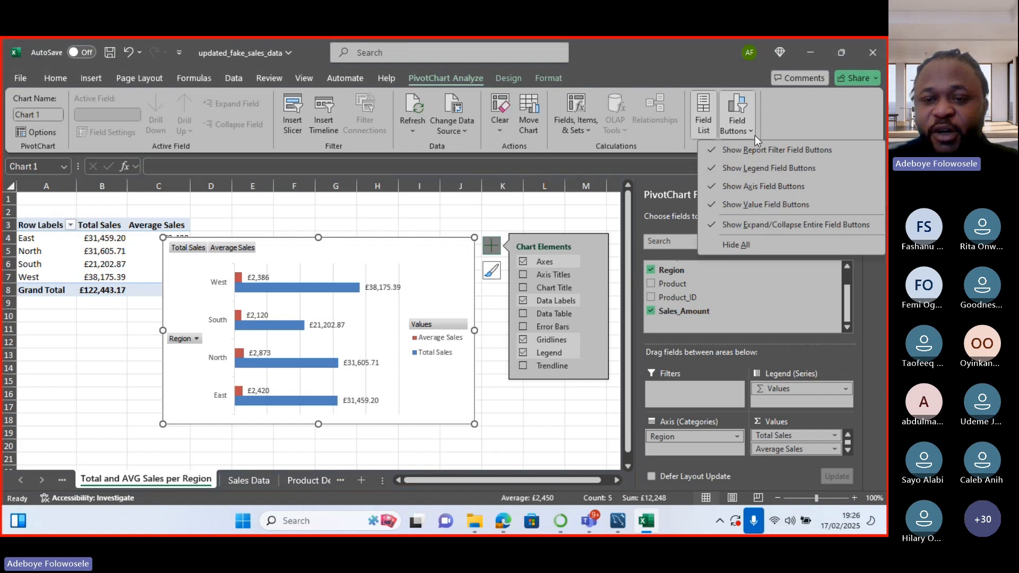
Hide the value and Region field buttons on the PivotChart.
left_click(729, 204)
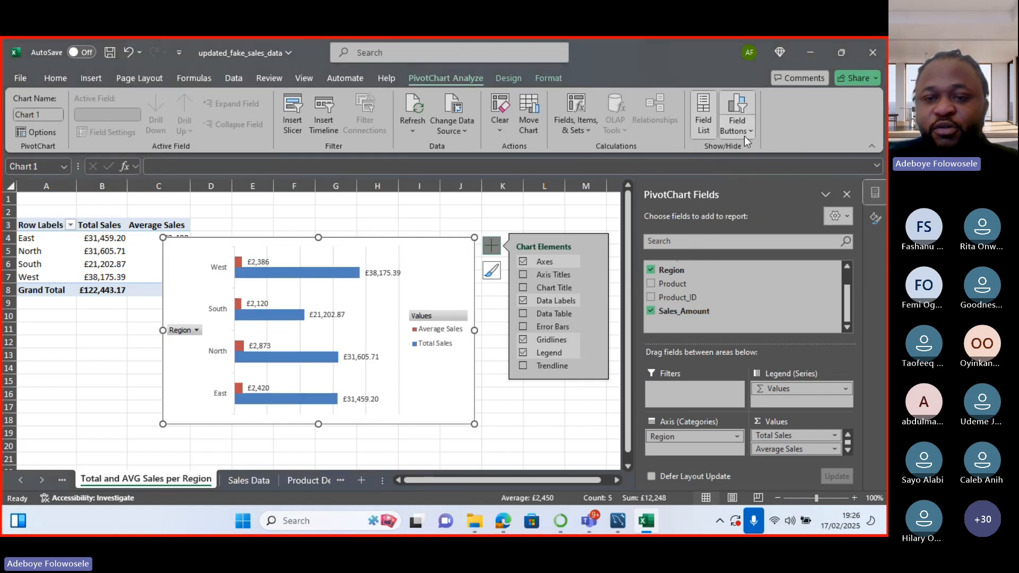
left_click(744, 133)
left_click(735, 186)
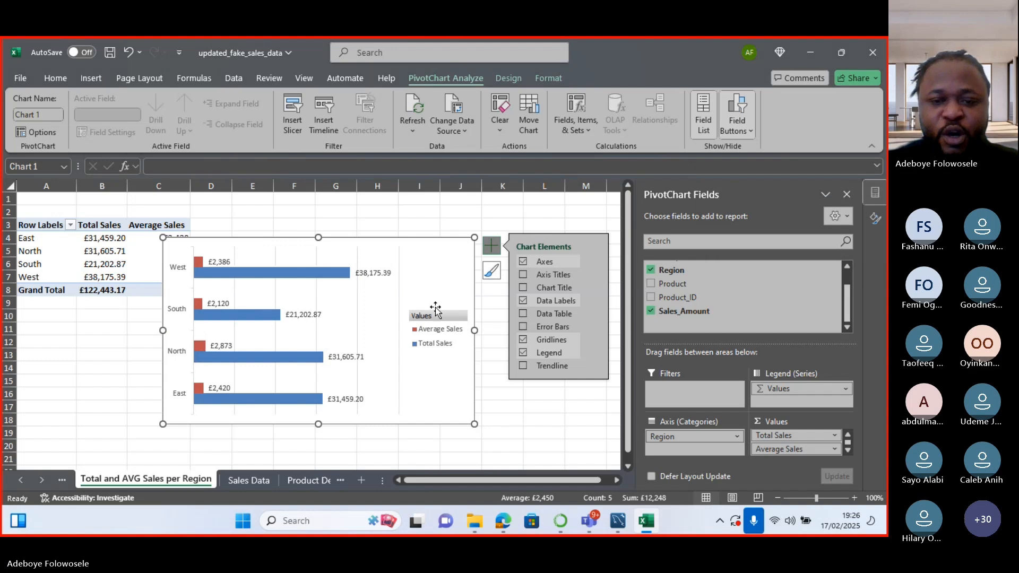
Add the chart title 'Average and Total Sales per region'.
left_click(524, 287)
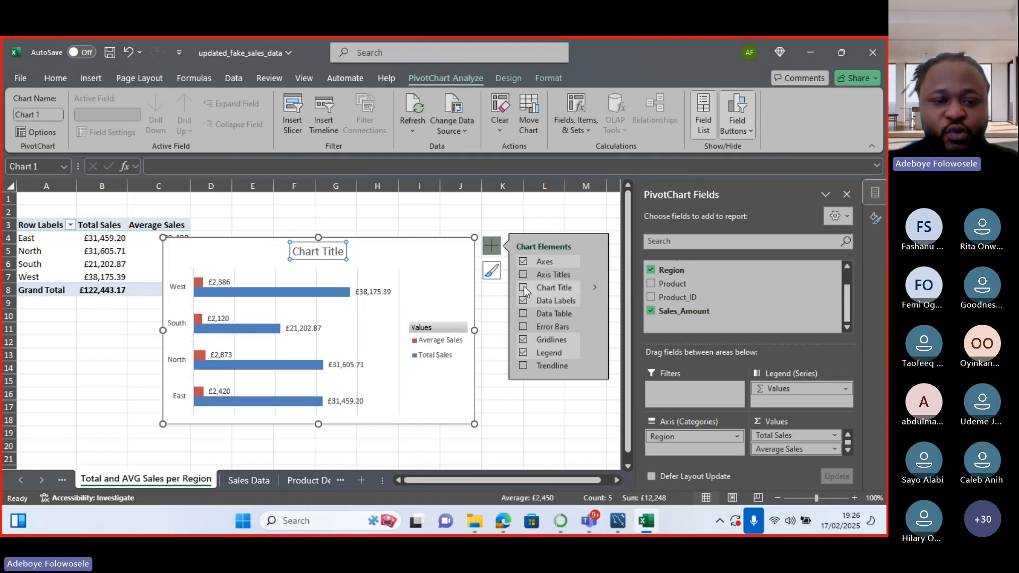
left_click(318, 253)
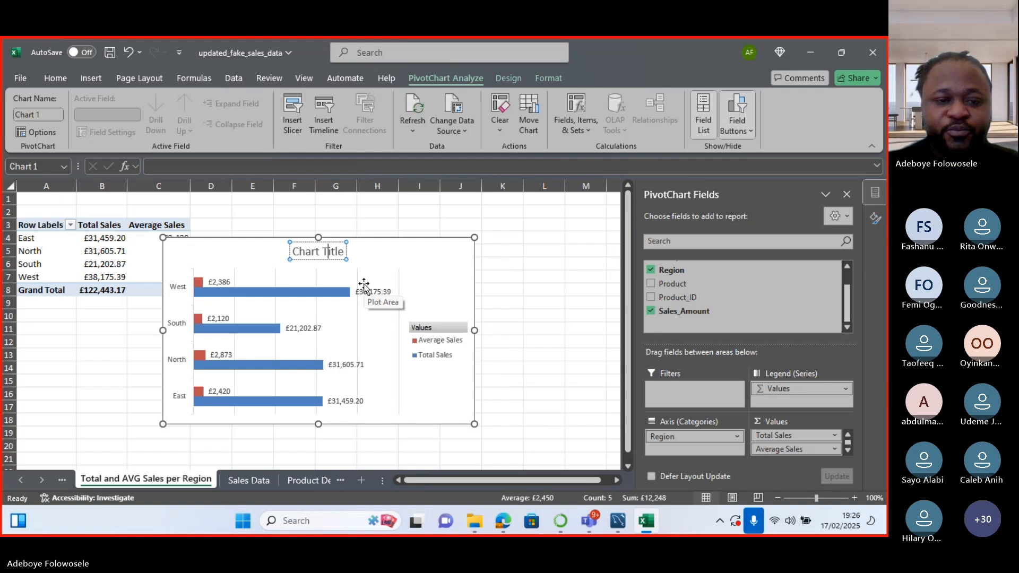
key("BackSpace")
key("BackSpace")
key("BackSpace")
key("BackSpace")
key("BackSpace")
key("BackSpace")
key("BackSpace")
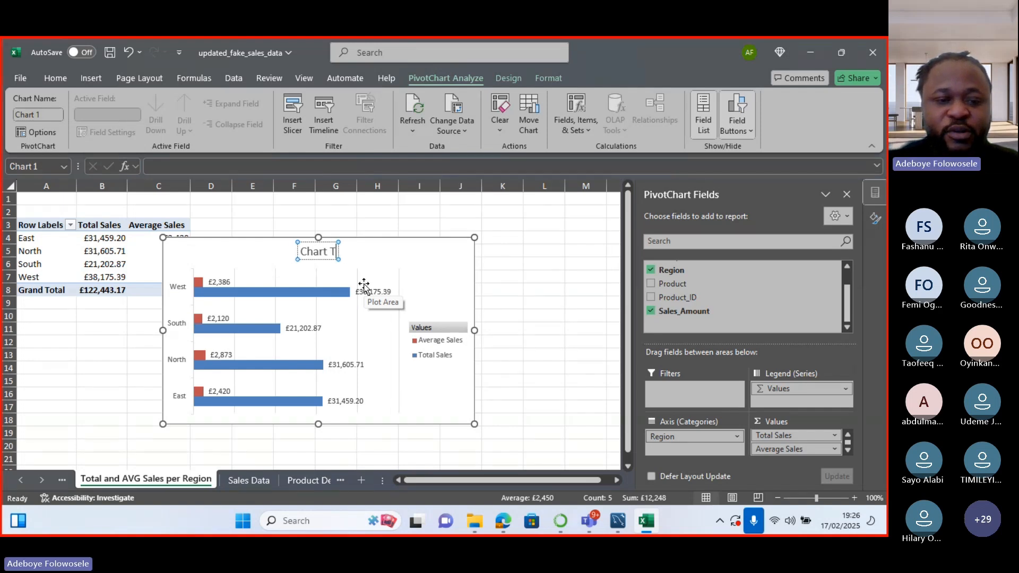
key("BackSpace")
key("BackSpace")
key("BackSpace")
key("BackSpace")
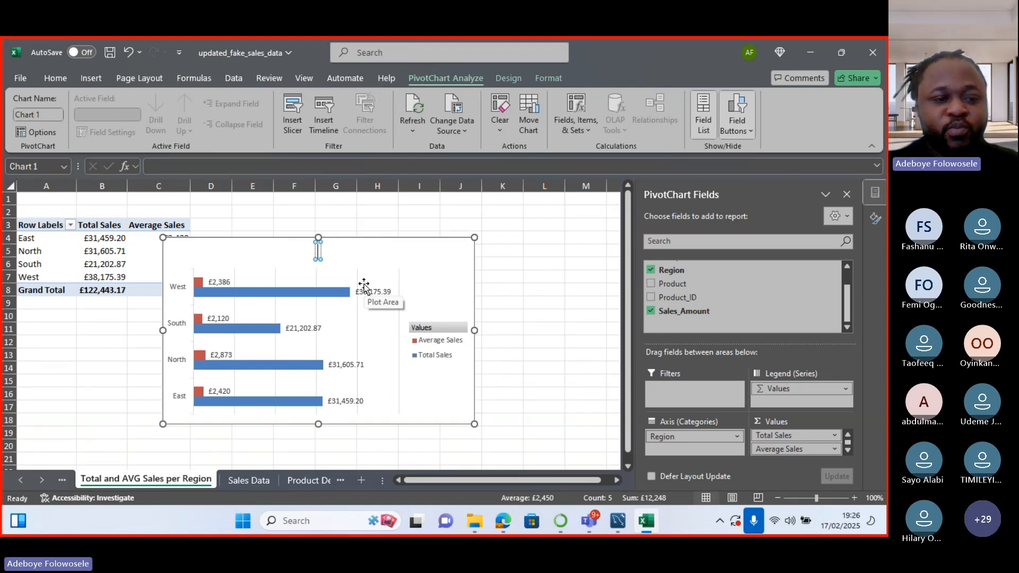
type("Ave")
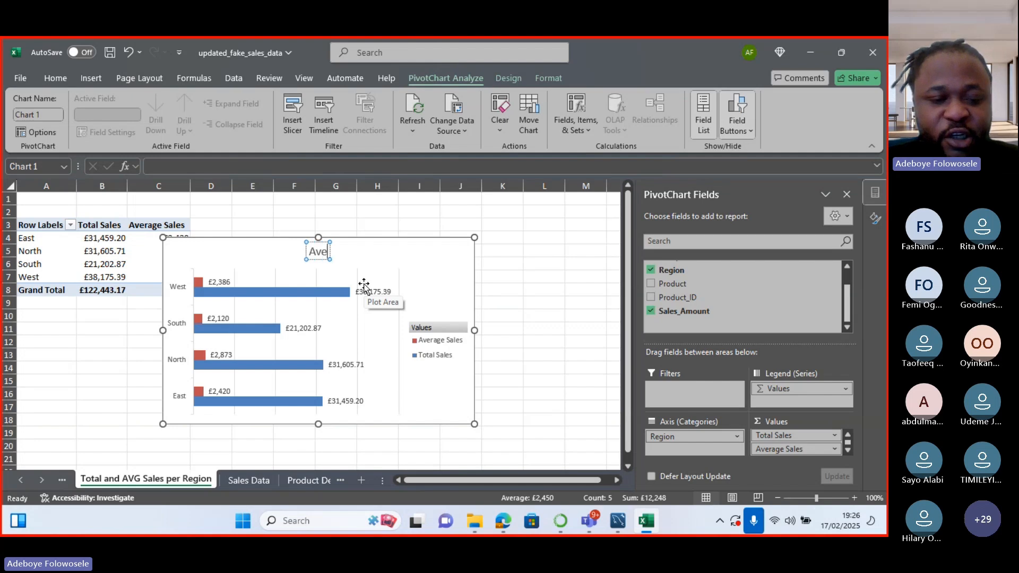
type("rage")
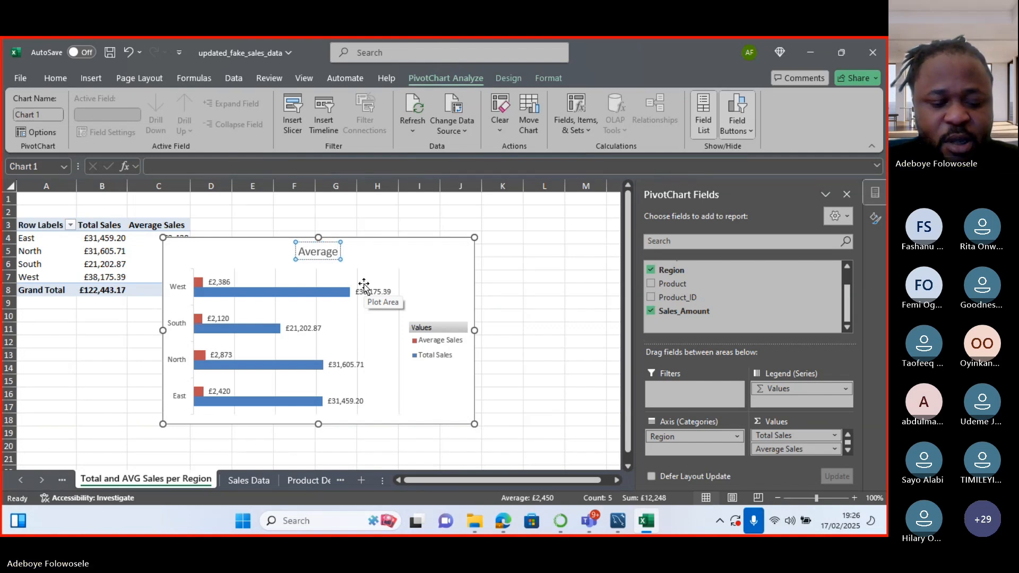
type(" and tot")
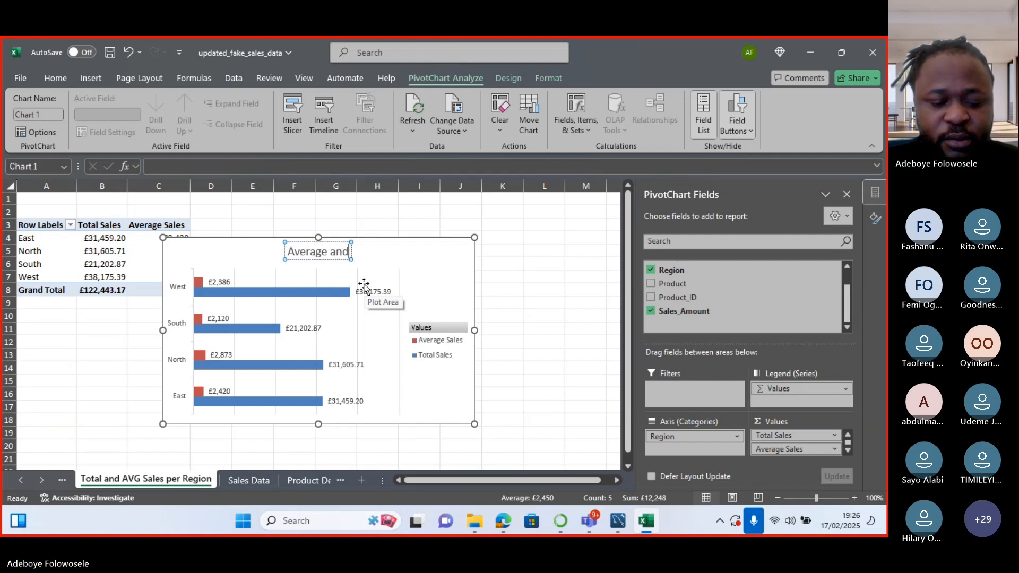
key("BackSpace")
key("BackSpace")
key("BackSpace")
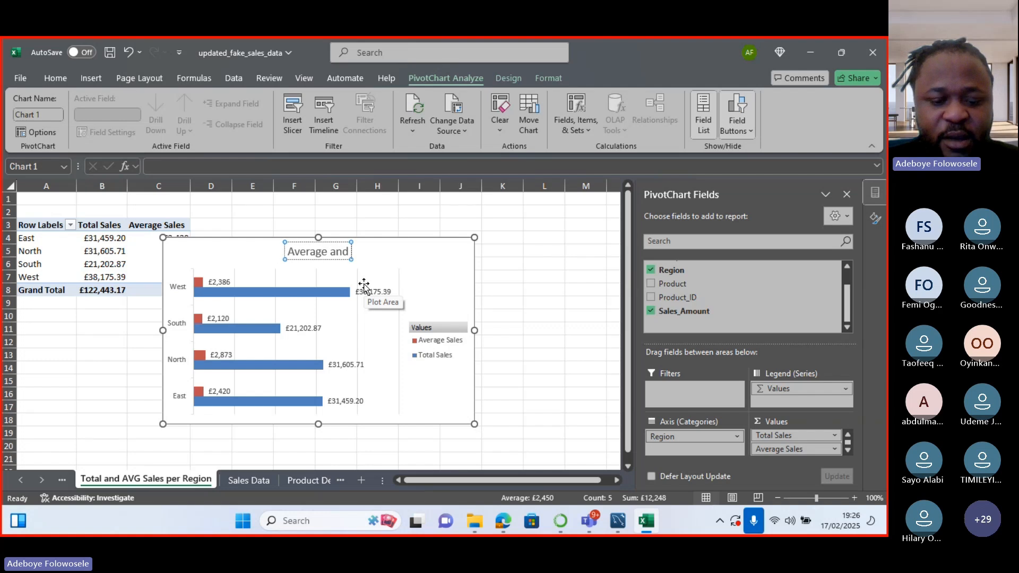
type("Total S")
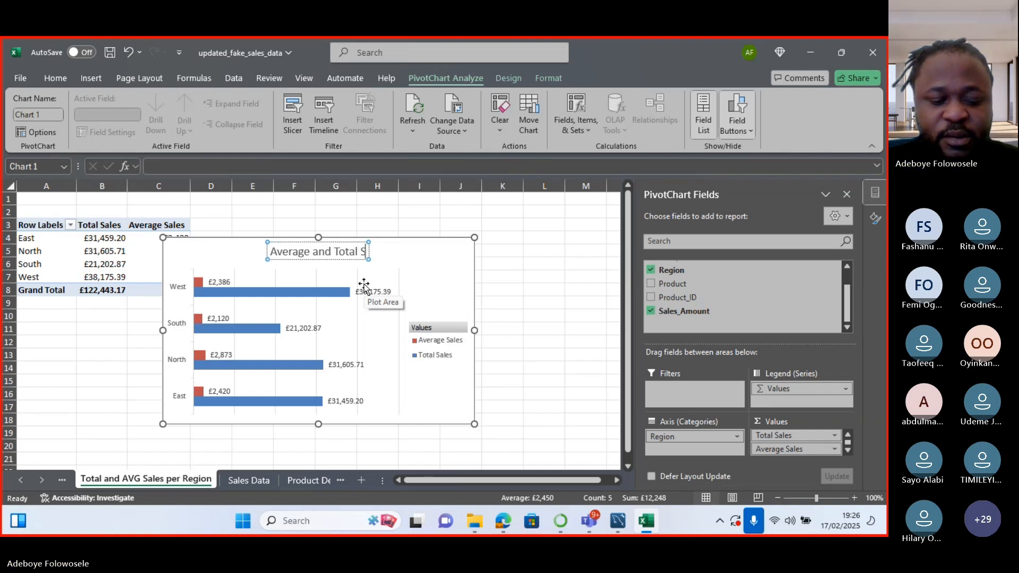
type("ales pe")
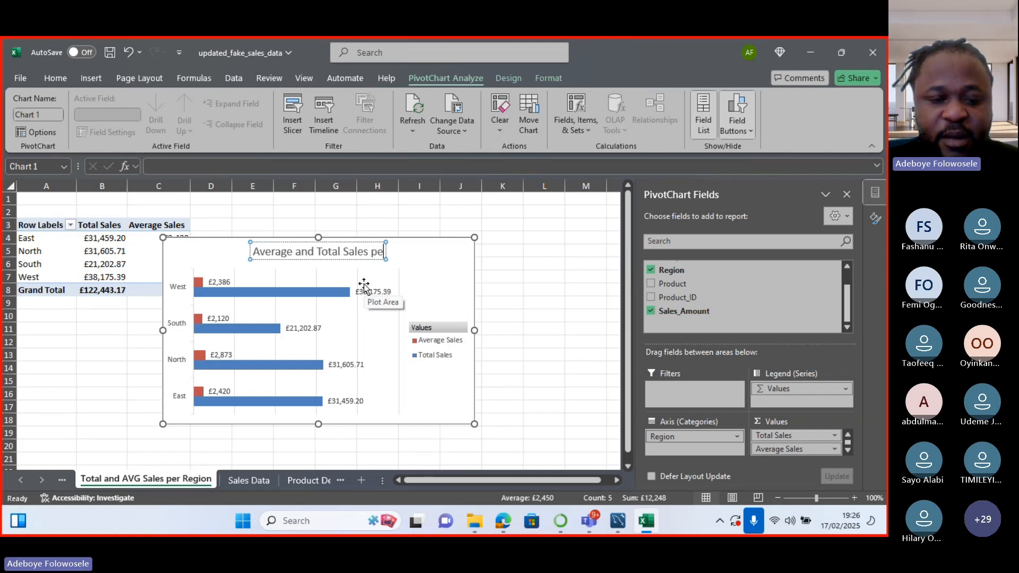
type("r region")
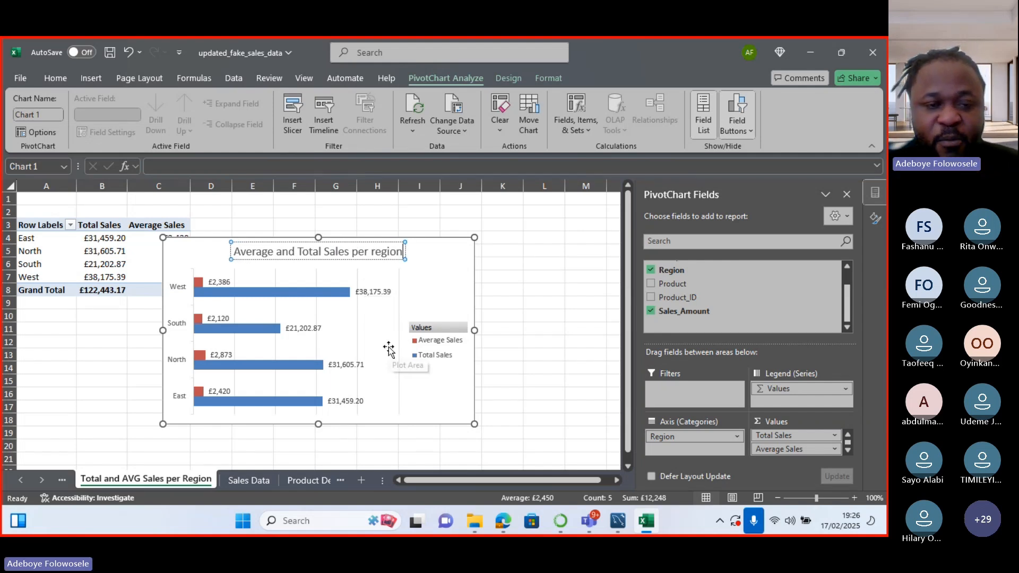
left_click(497, 379)
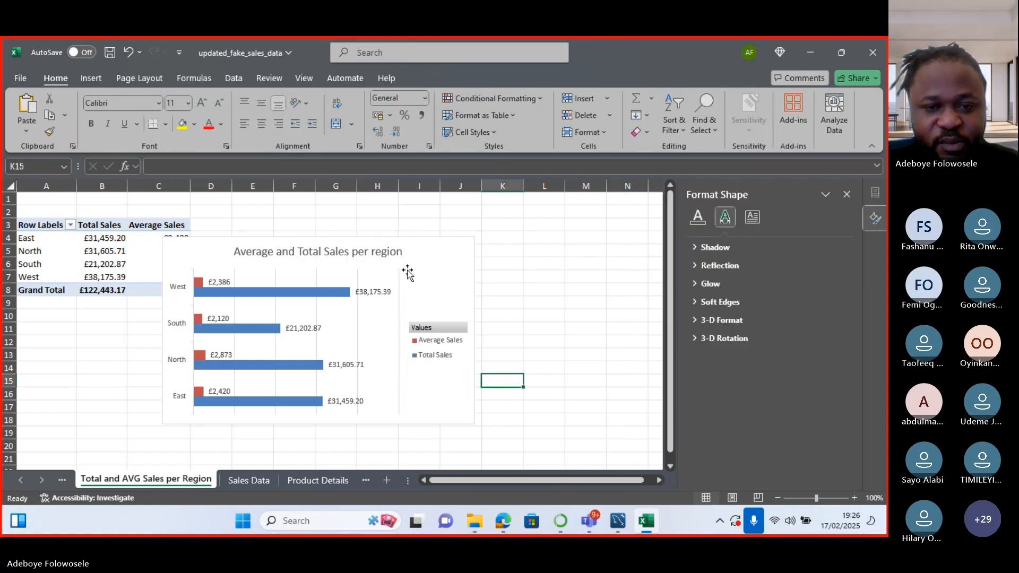
Move the chart further right beside the table and save the workbook.
left_click_drag(433, 253, 515, 237)
key("ctrl+s")
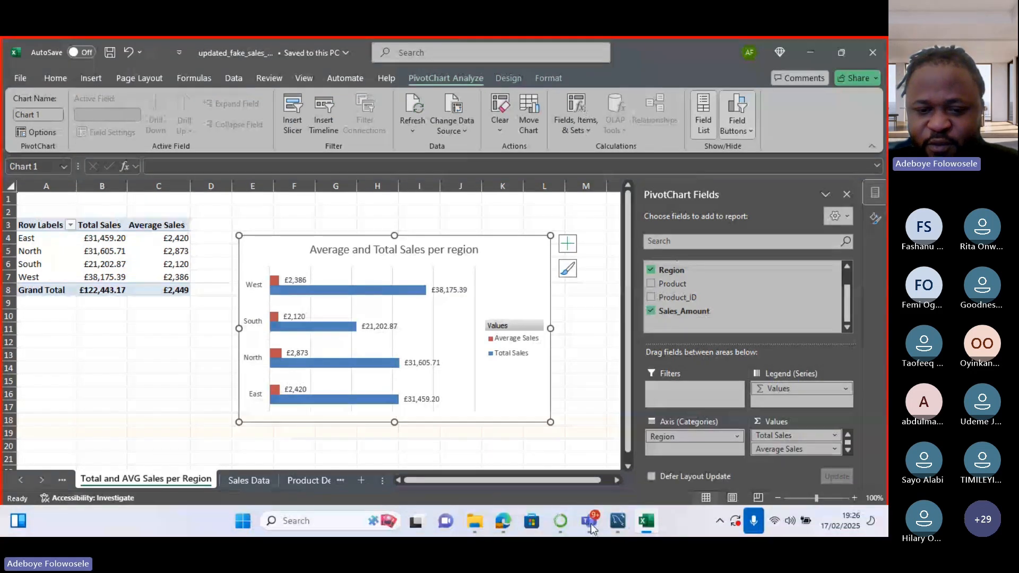
mouse_move(590, 523)
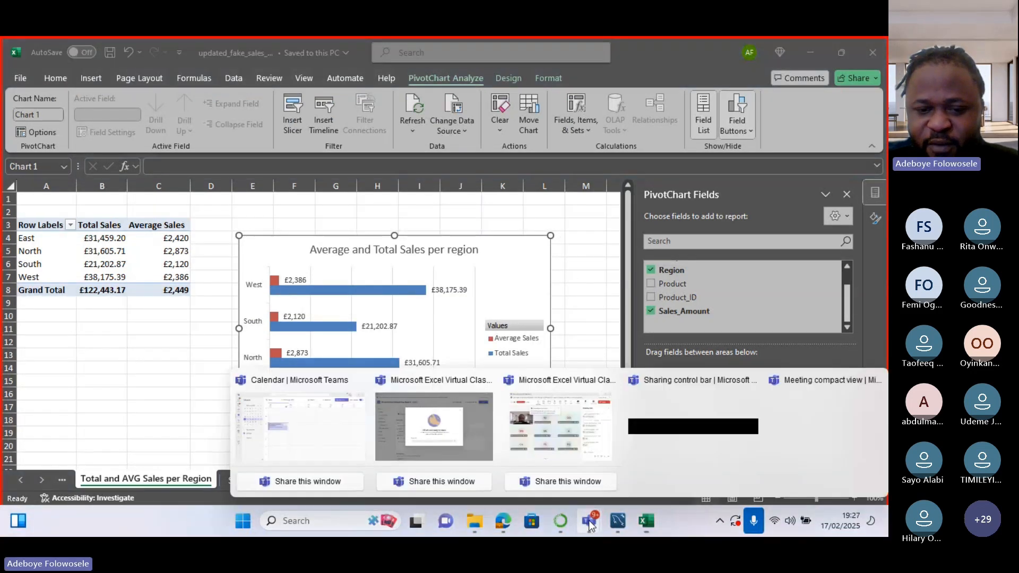
left_click(530, 425)
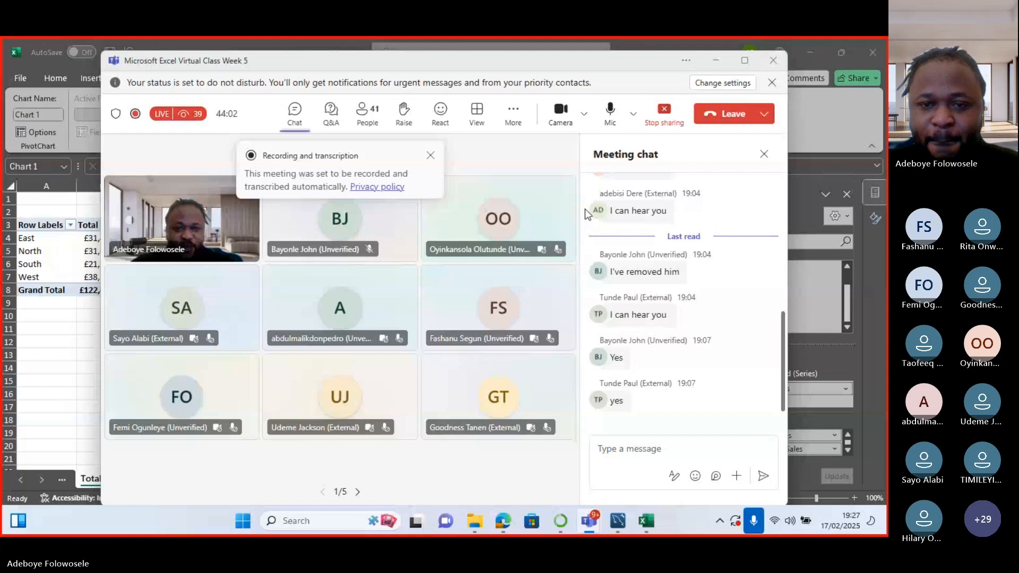
left_click(712, 61)
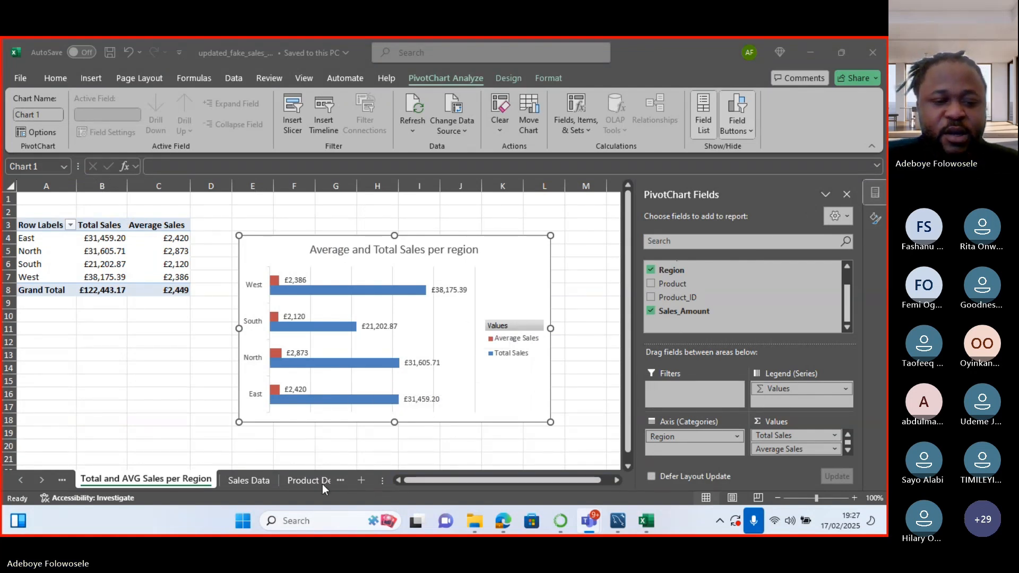
Bring Excel back into focus and show the Sales Data sheet.
left_click(252, 486)
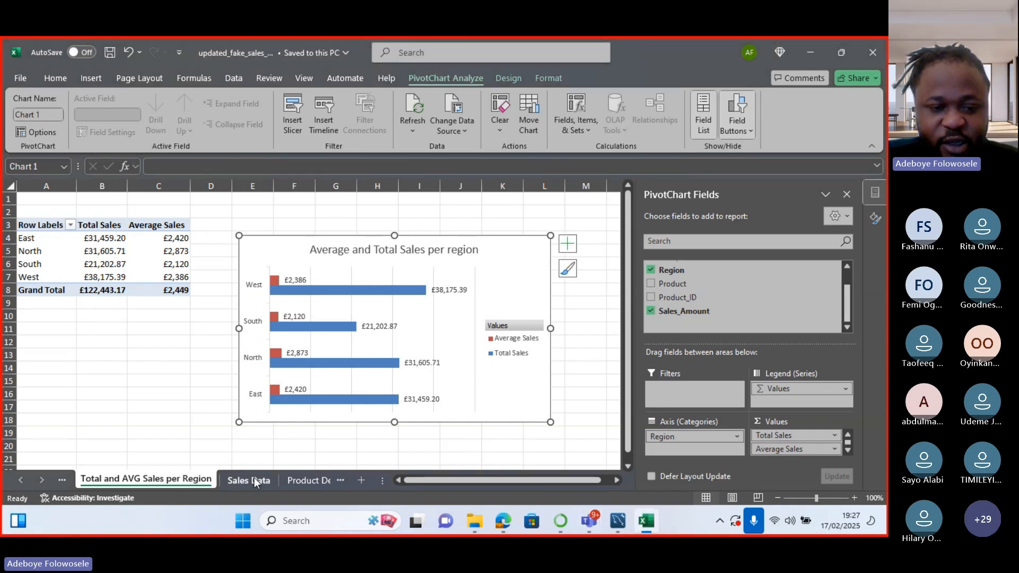
left_click(254, 479)
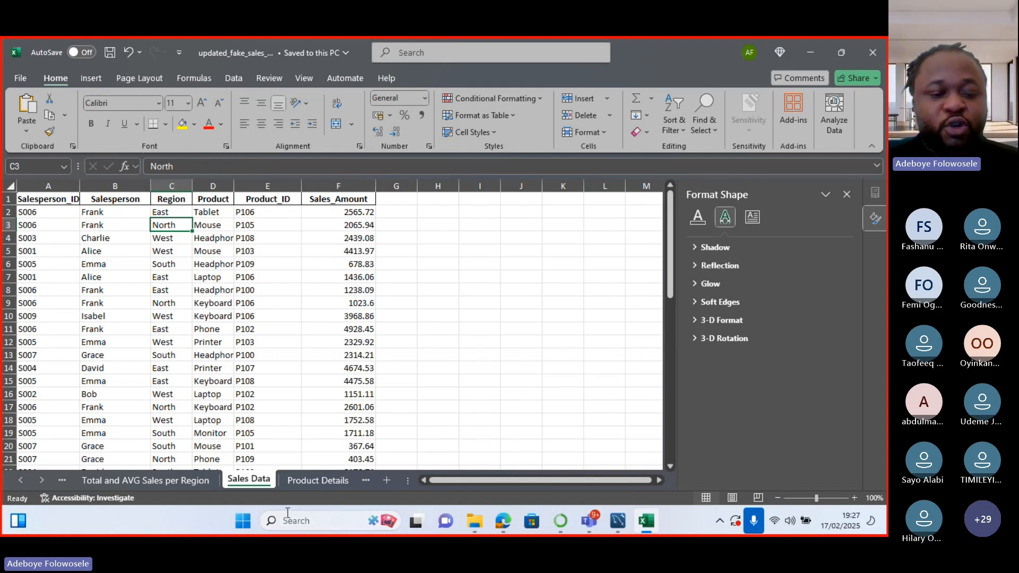
Insert a PivotTable on a new sheet with Product as rows and summed Sales_Amount as values.
left_click(93, 80)
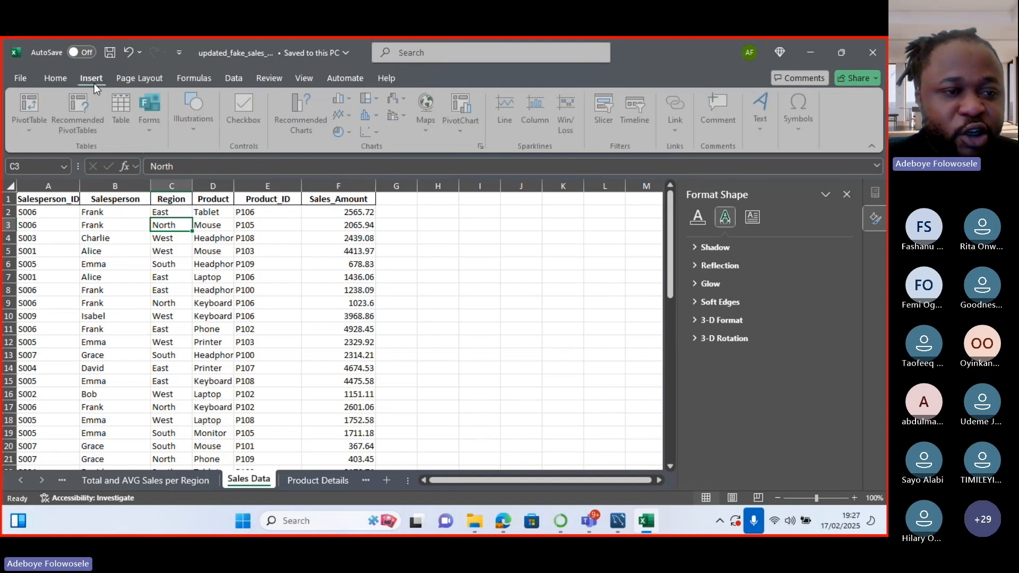
left_click(31, 132)
left_click(59, 151)
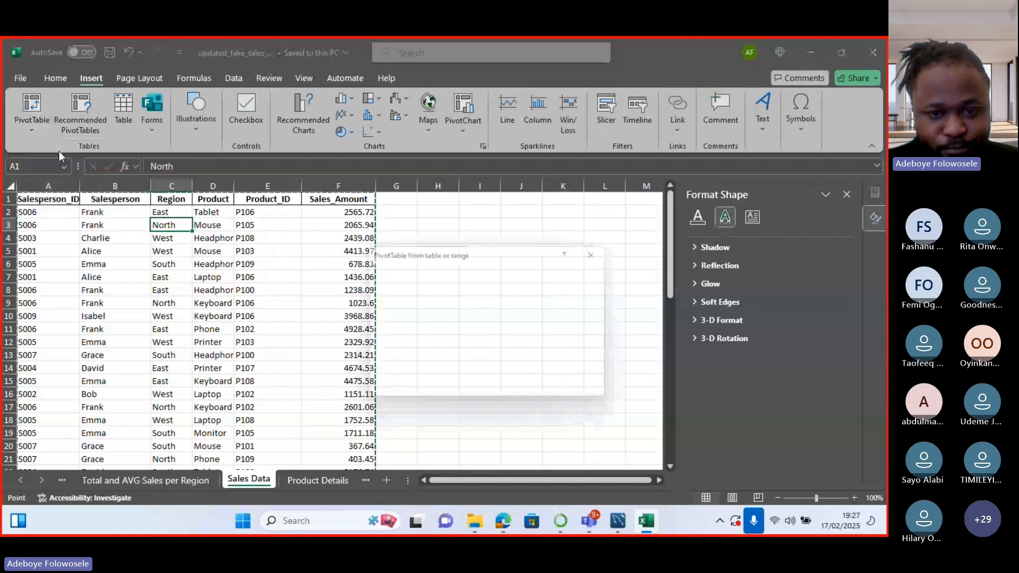
left_click(533, 392)
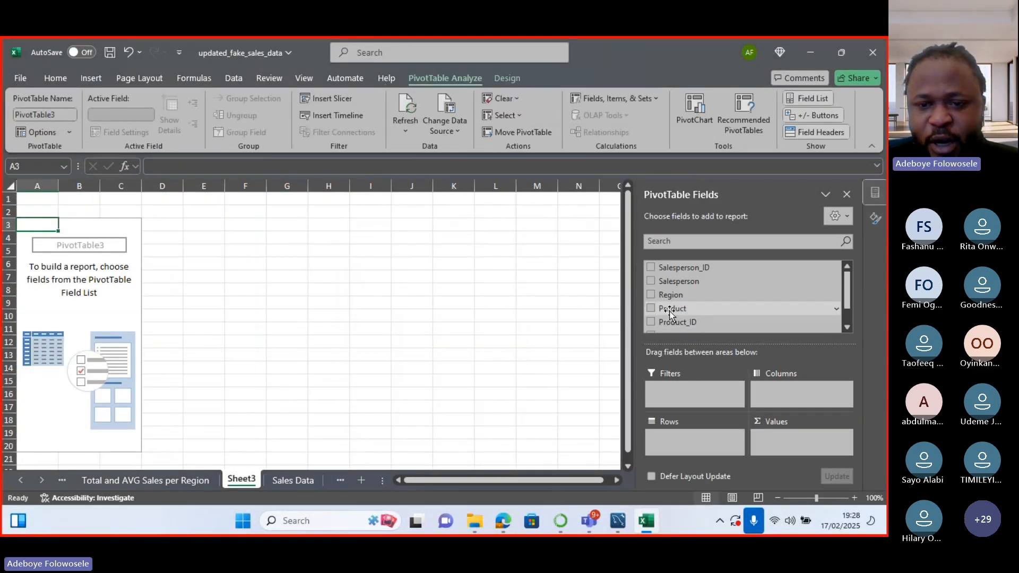
left_click(651, 309)
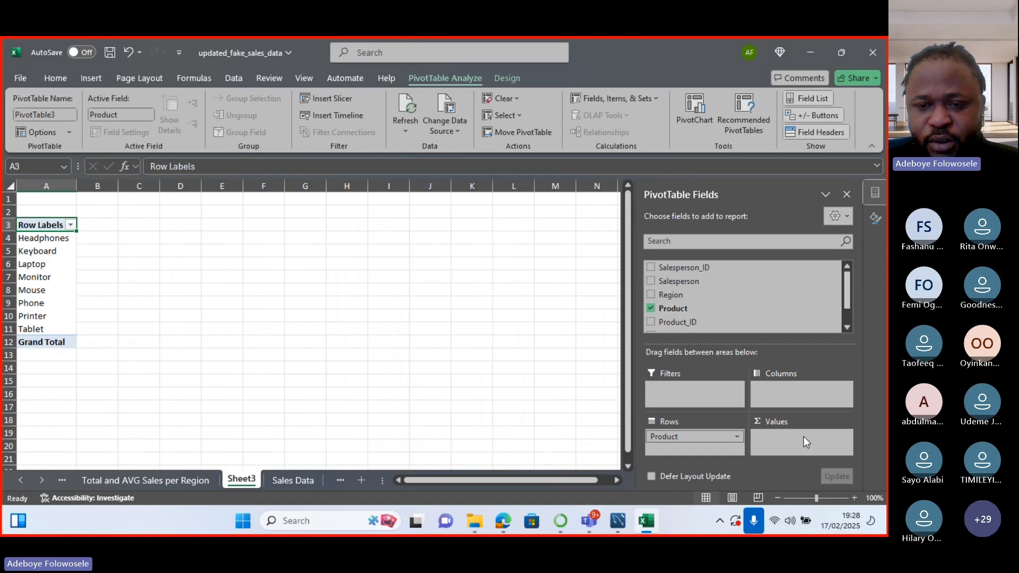
scroll(690, 303, "down", 1)
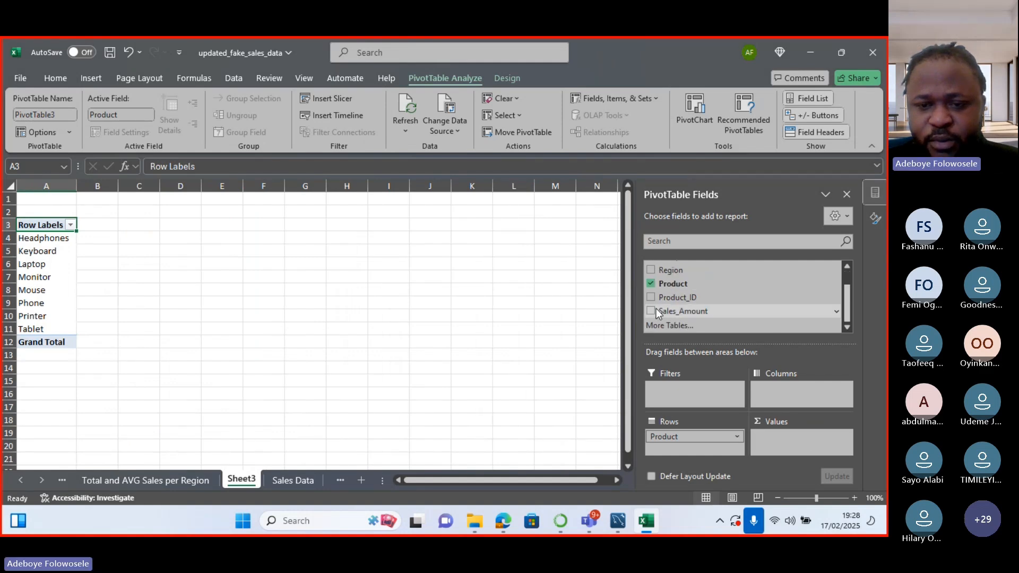
left_click(656, 310)
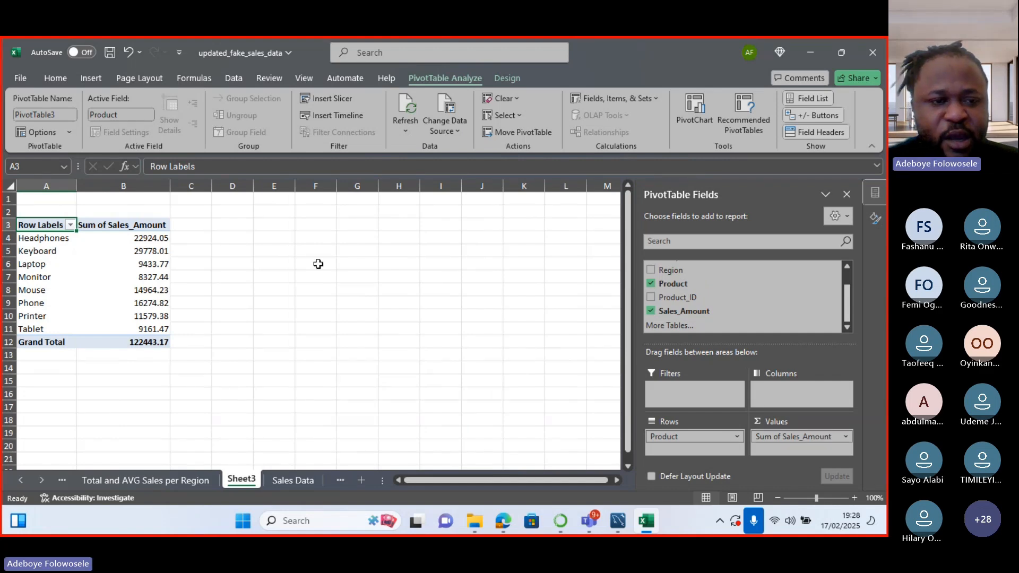
Change the Sales_Amount value field to summarize by Count.
double_click(135, 225)
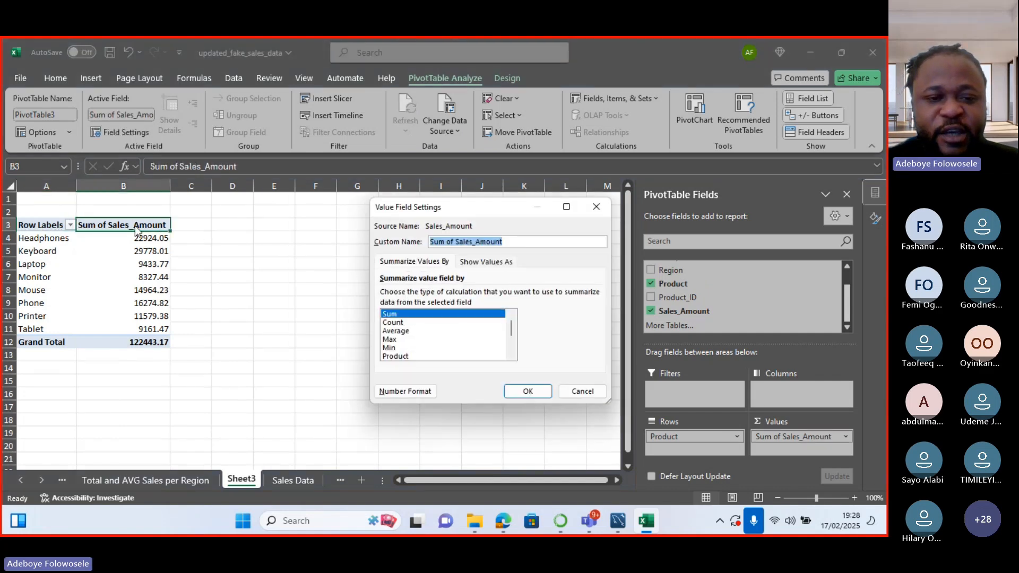
left_click(400, 324)
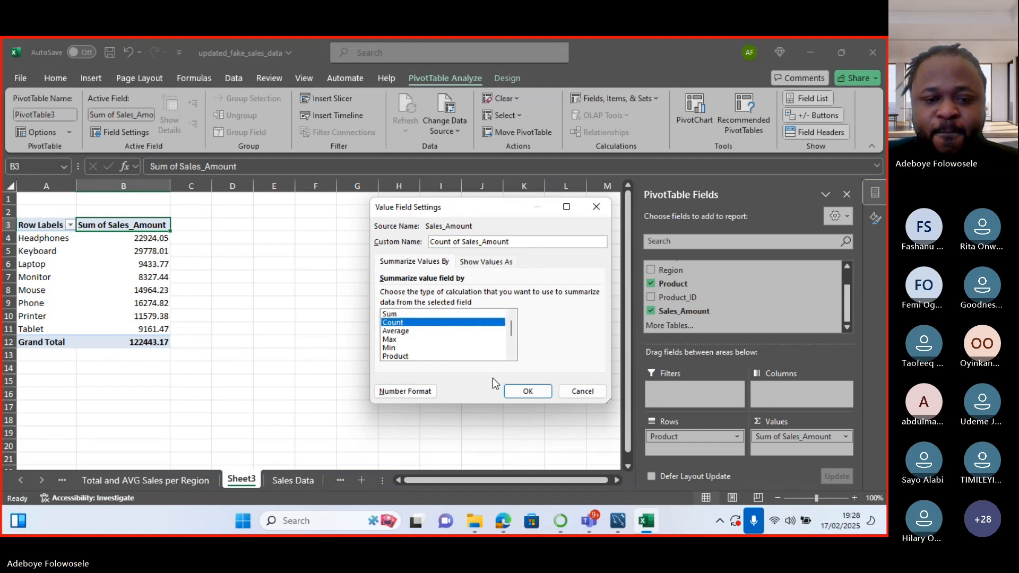
left_click(526, 392)
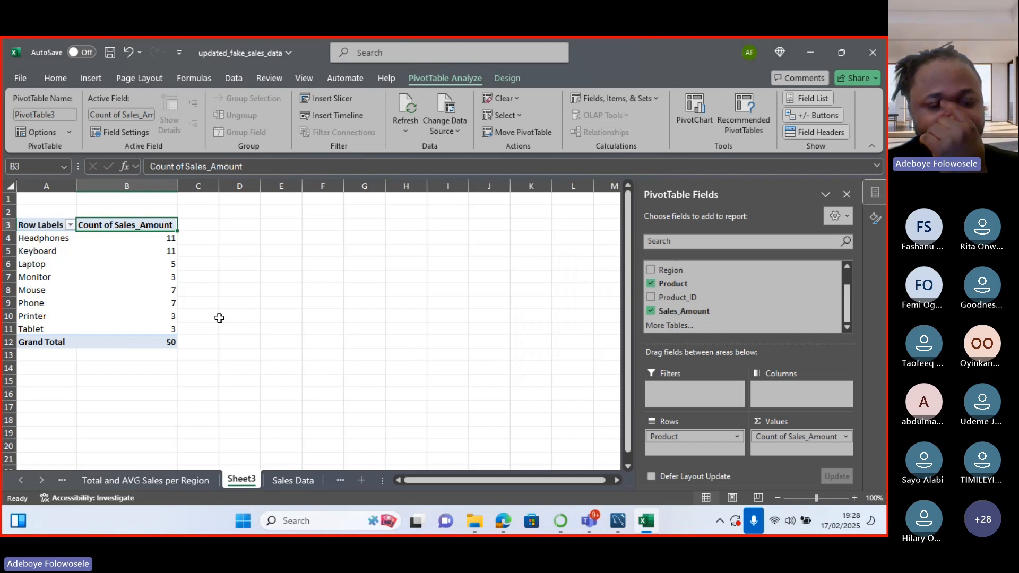
Rename the count column to 'Total Number of Products sold'.
left_click(145, 227)
double_click(145, 227)
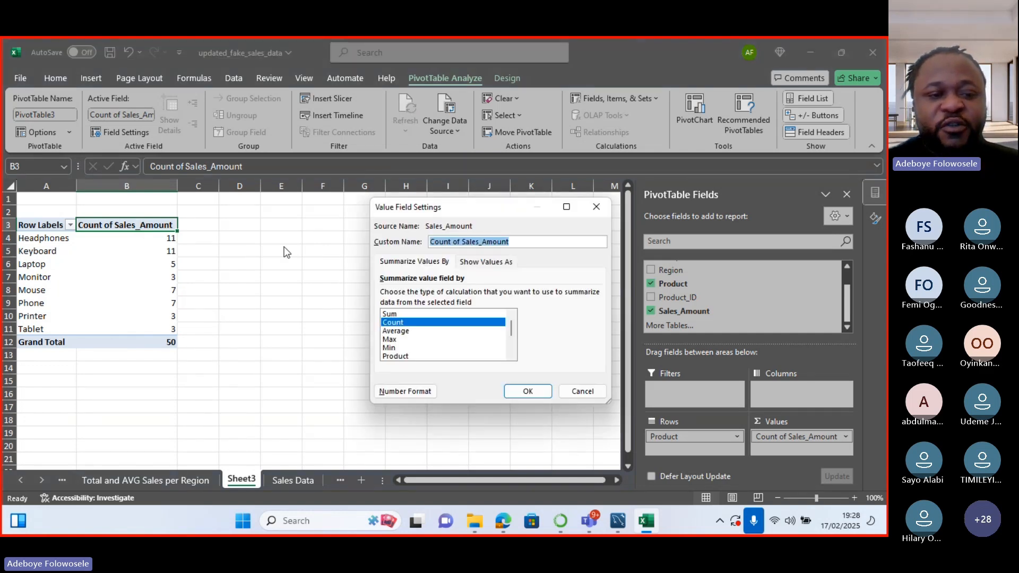
left_click(518, 245)
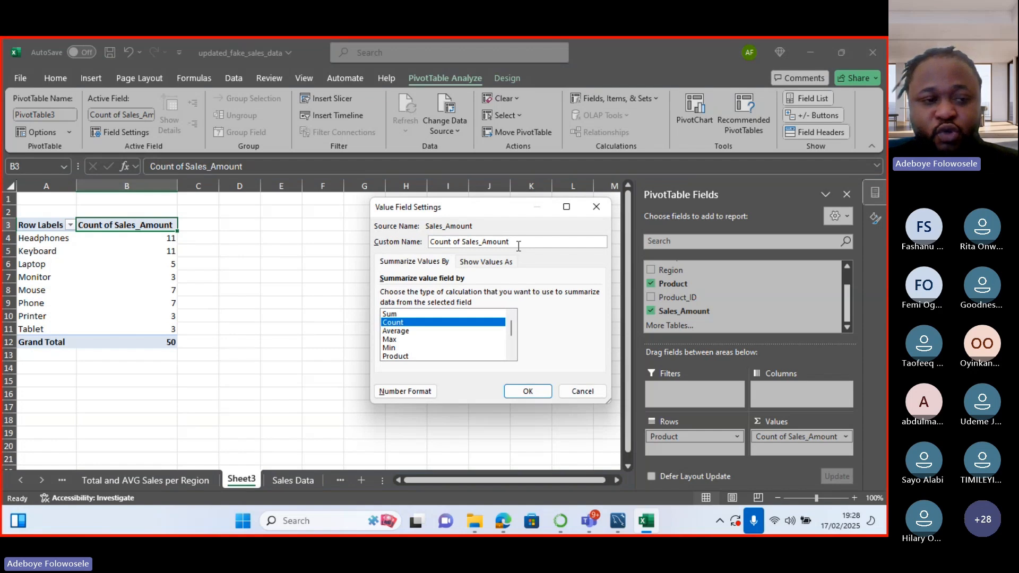
key("BackSpace")
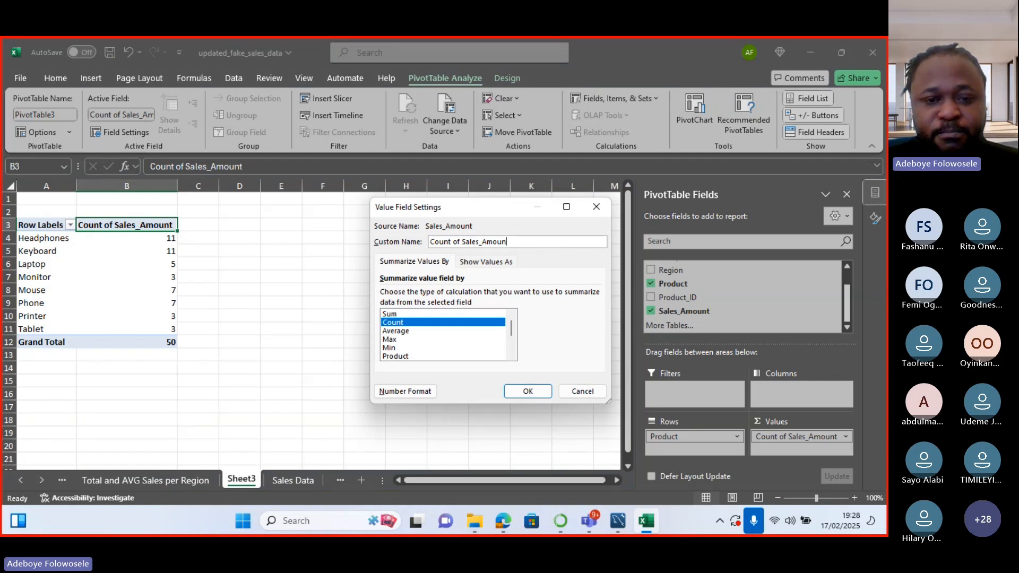
key("BackSpace")
key("BackSpace")
key("BackSpace")
key("BackSpace")
key("BackSpace")
key("BackSpace")
key("BackSpace")
key("BackSpace")
key("BackSpace")
key("BackSpace")
key("BackSpace")
key("BackSpace")
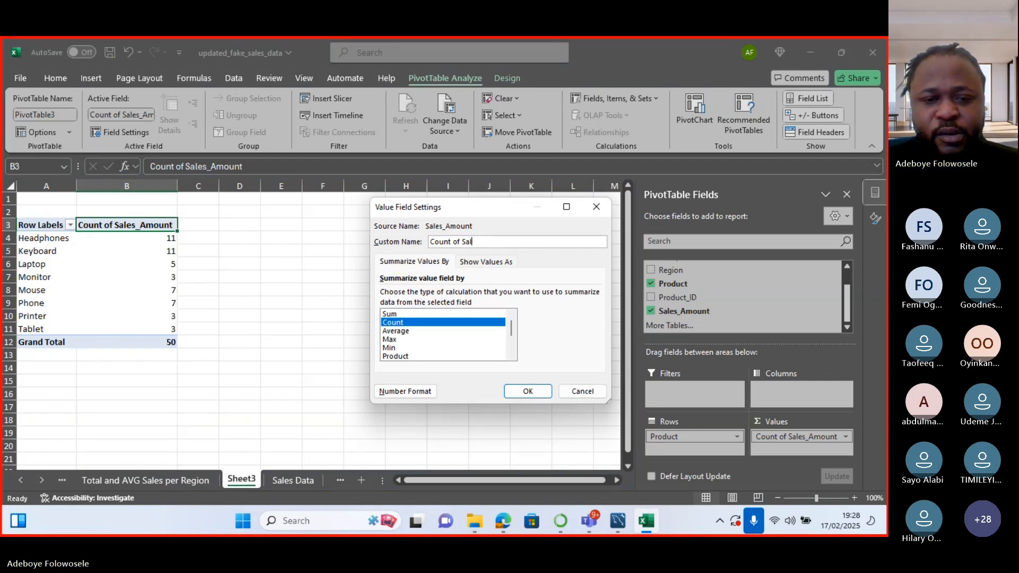
key("BackSpace")
key("BackSpace")
key("BackSpace")
key("BackSpace")
key("BackSpace")
key("BackSpace")
key("BackSpace")
key("BackSpace")
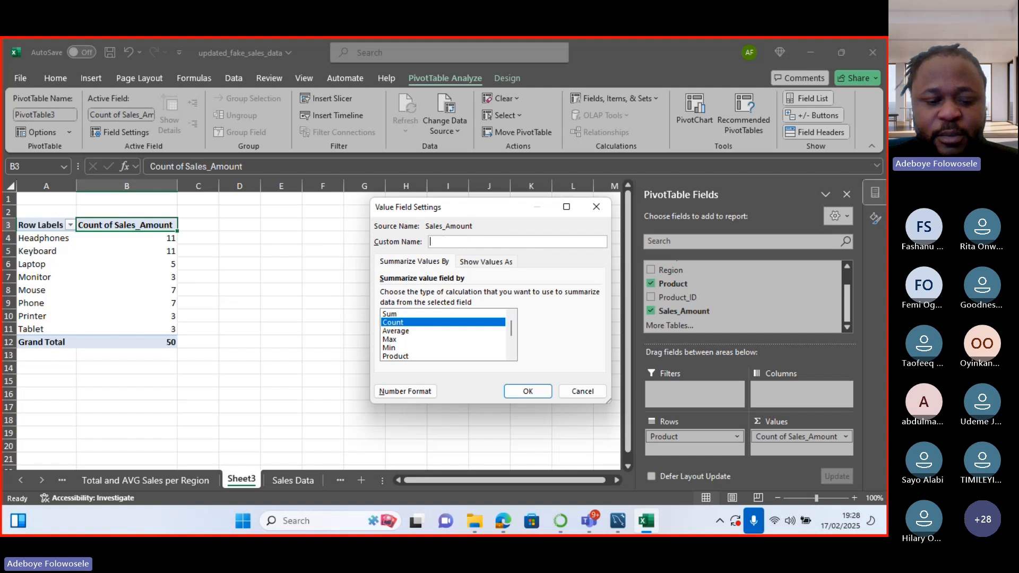
type("to")
key("BackSpace")
key("BackSpace")
type("To")
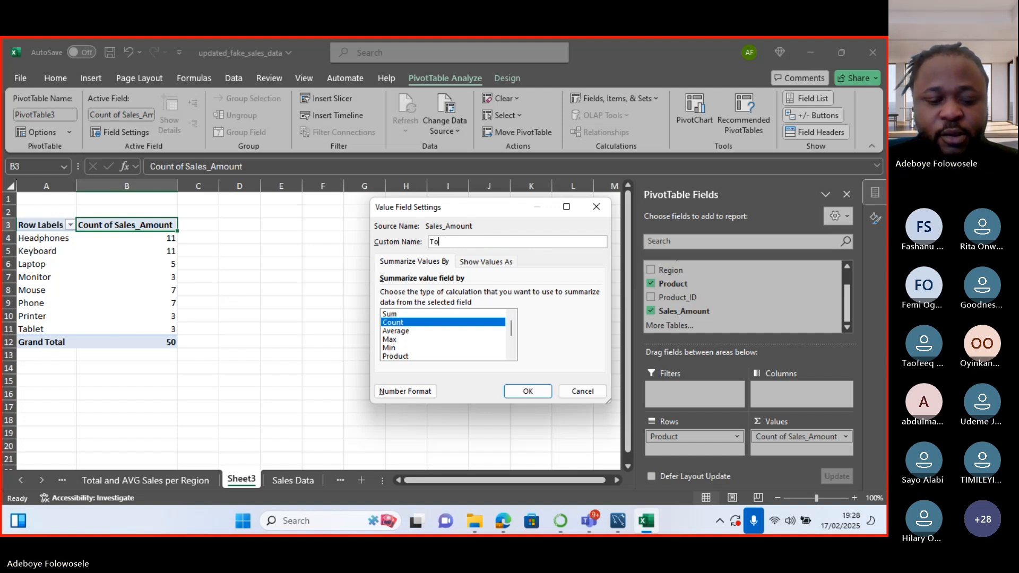
type("tal Num")
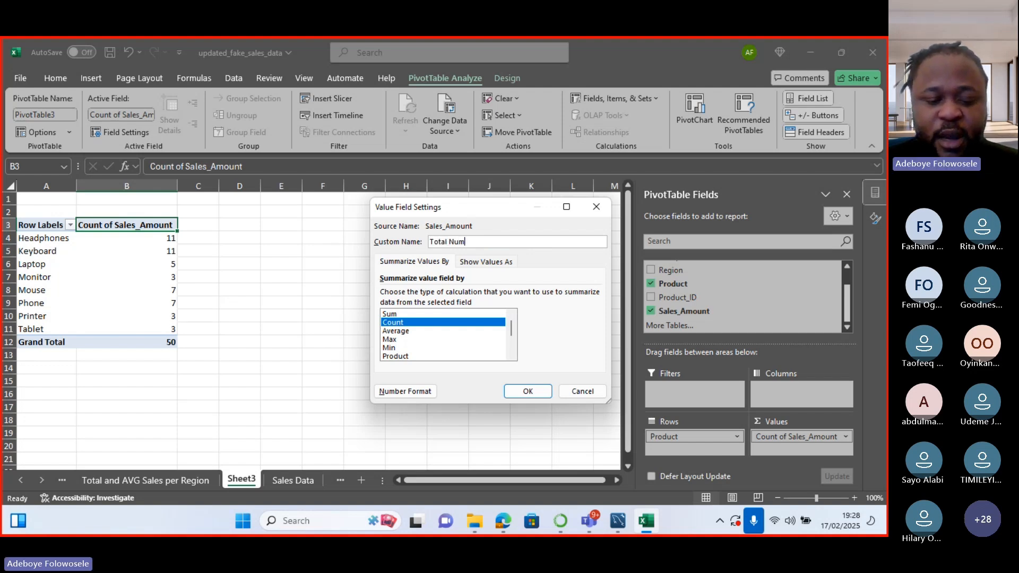
type("ber of Pr")
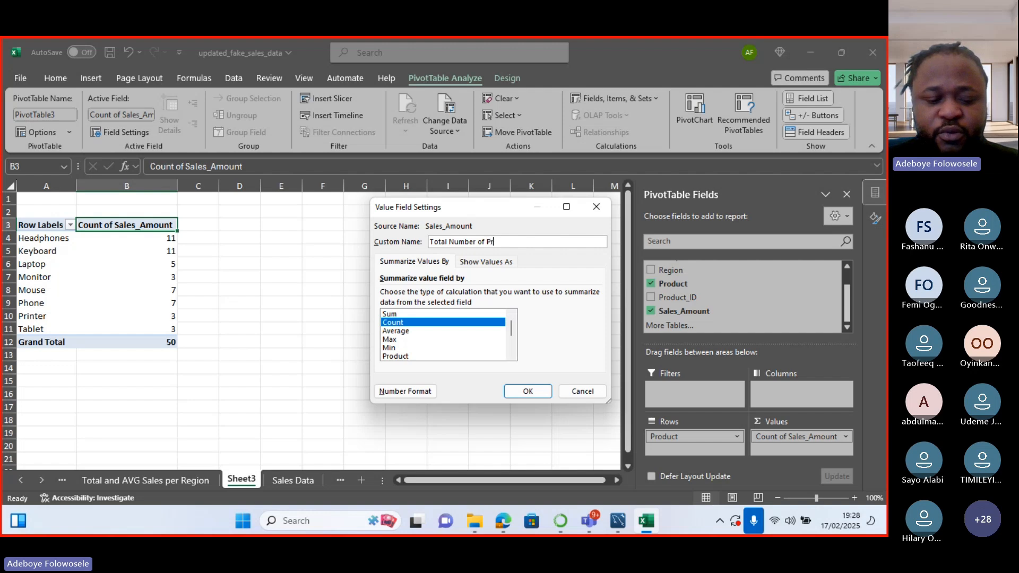
type("oducts so")
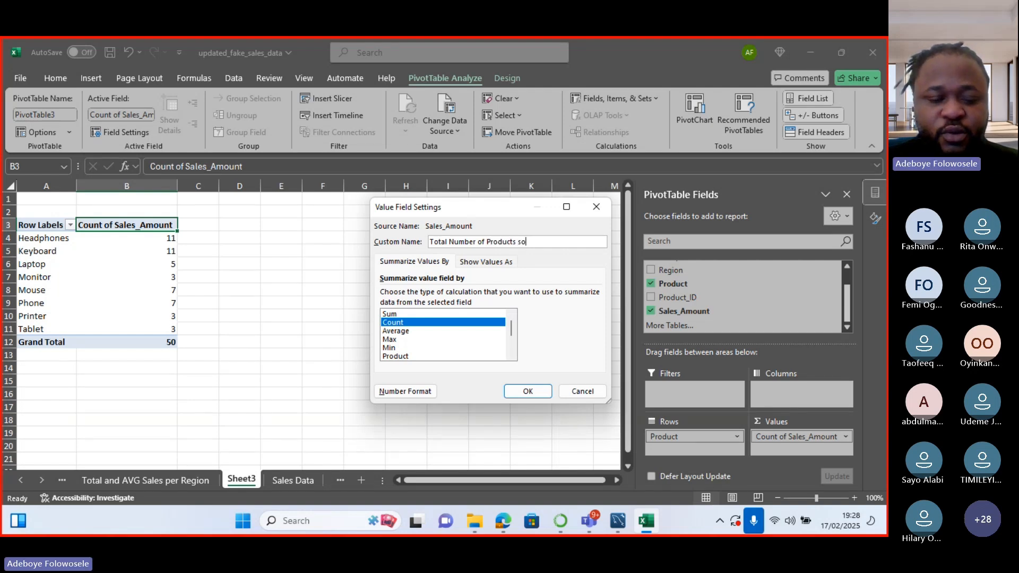
type("ld")
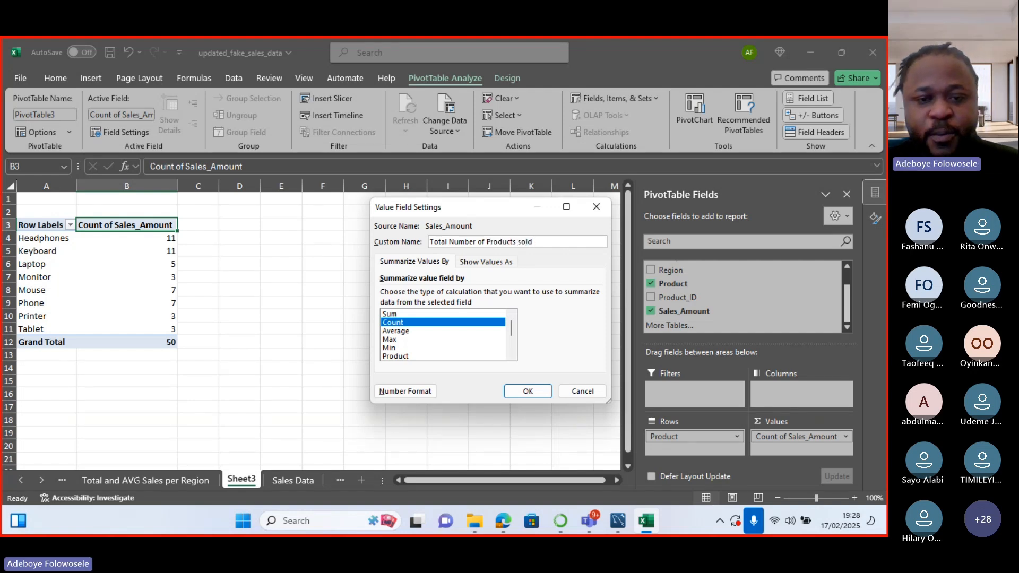
left_click(517, 390)
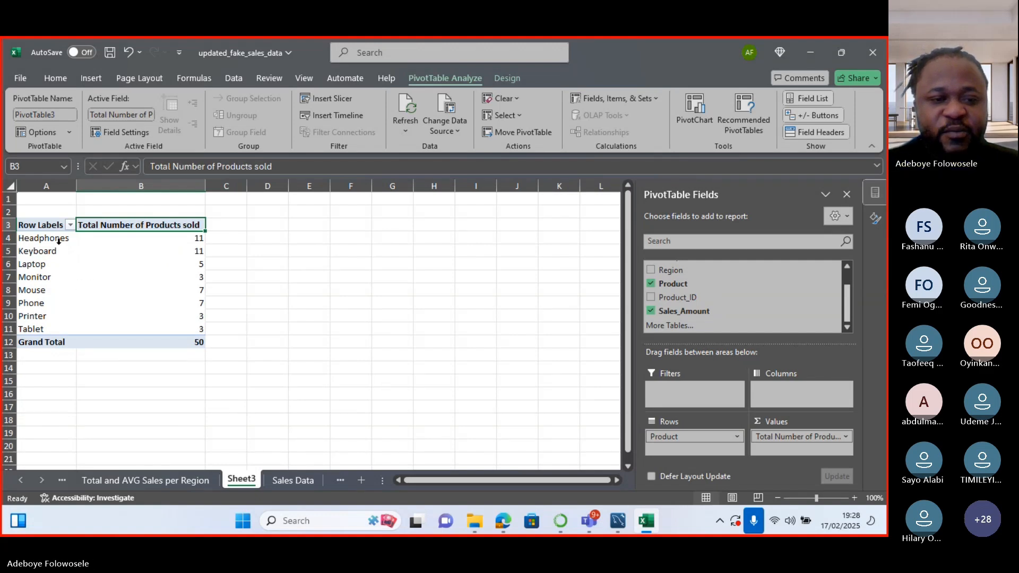
right_click(169, 225)
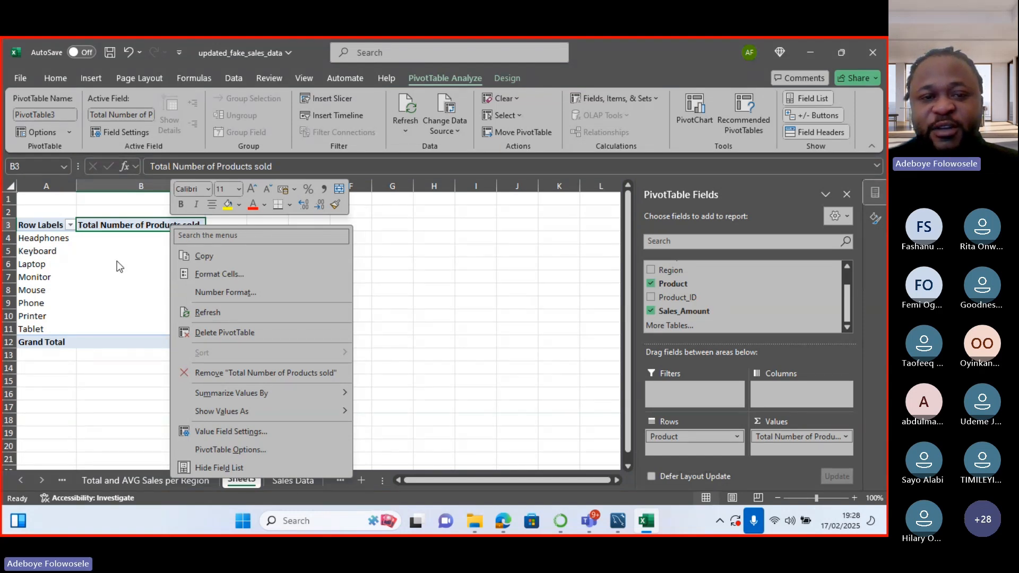
mouse_move(276, 412)
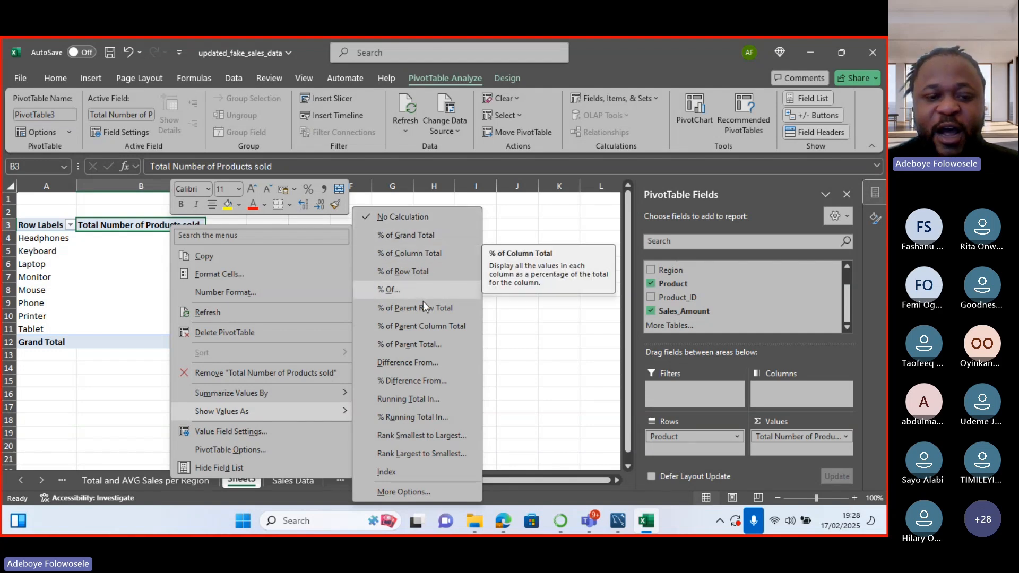
mouse_move(345, 393)
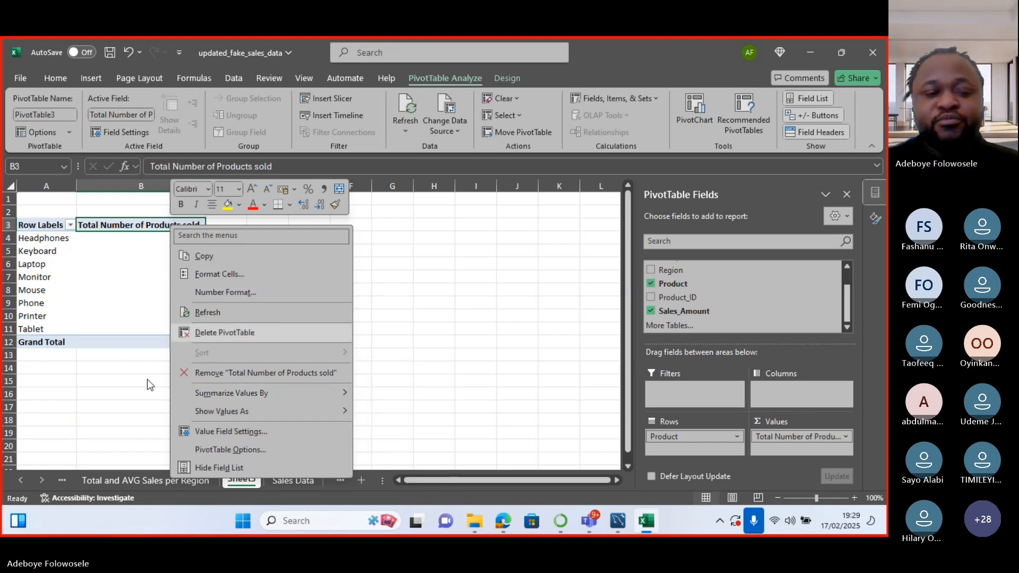
key("Escape")
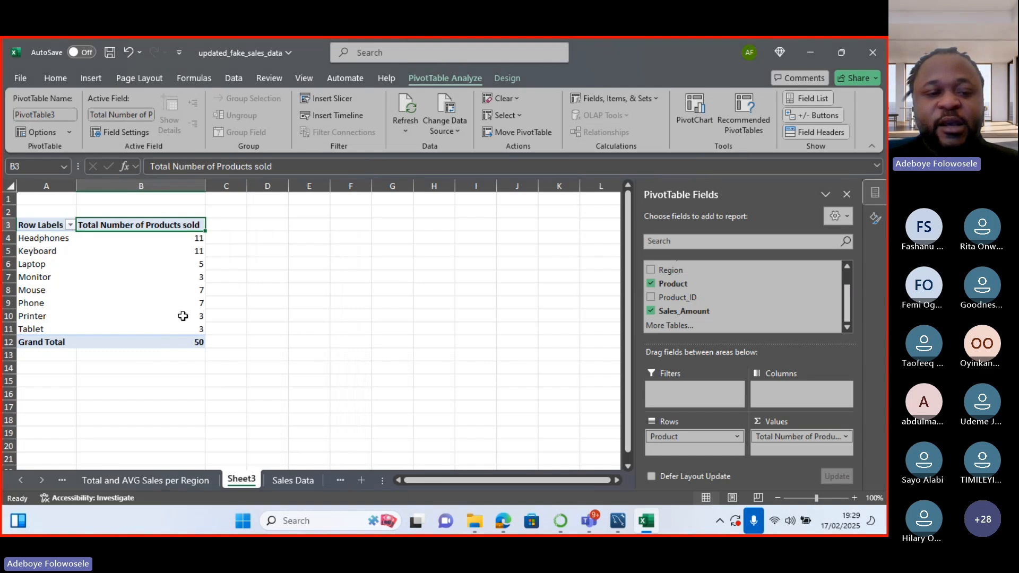
mouse_move(195, 240)
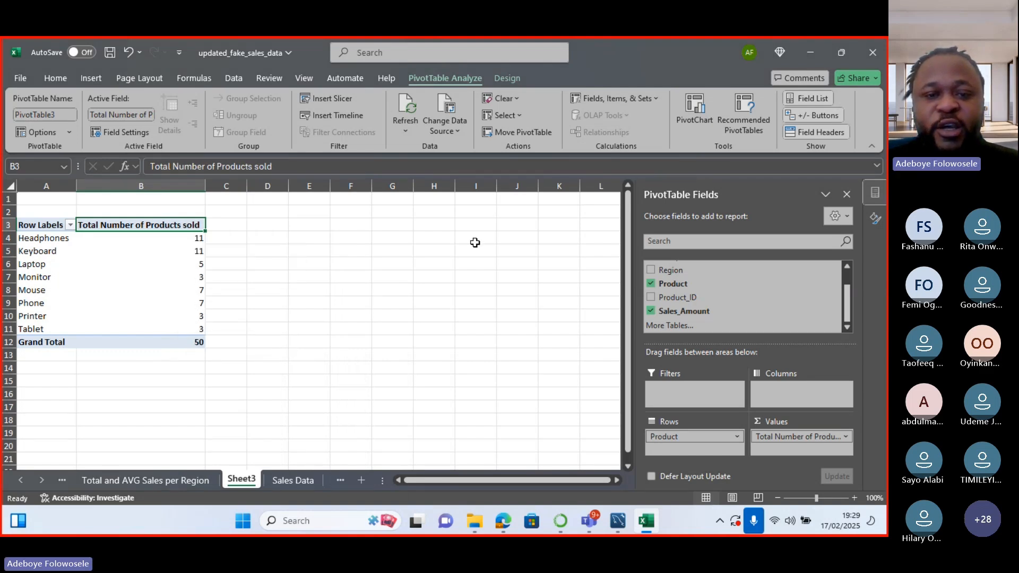
left_click(499, 129)
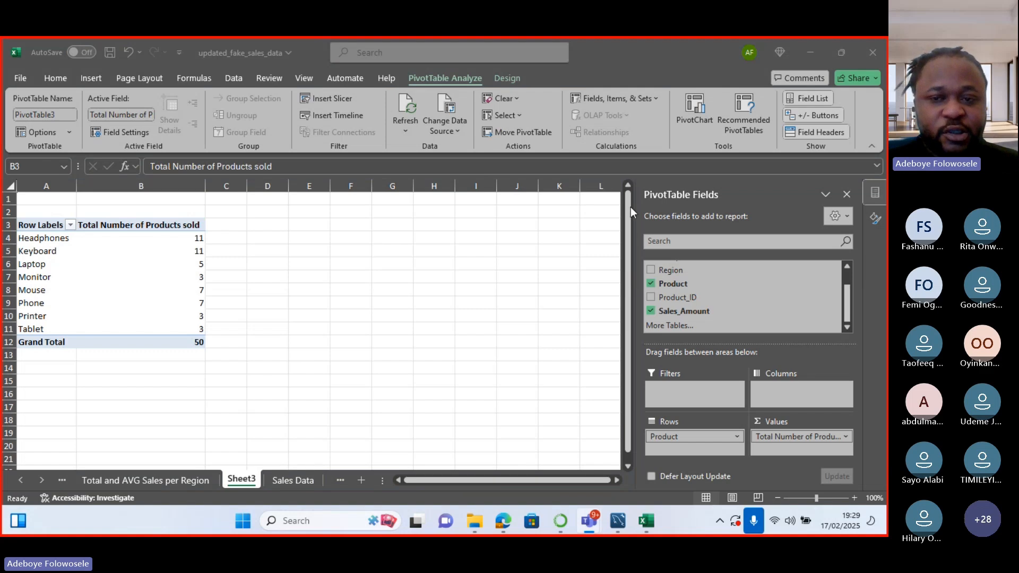
left_click(694, 113)
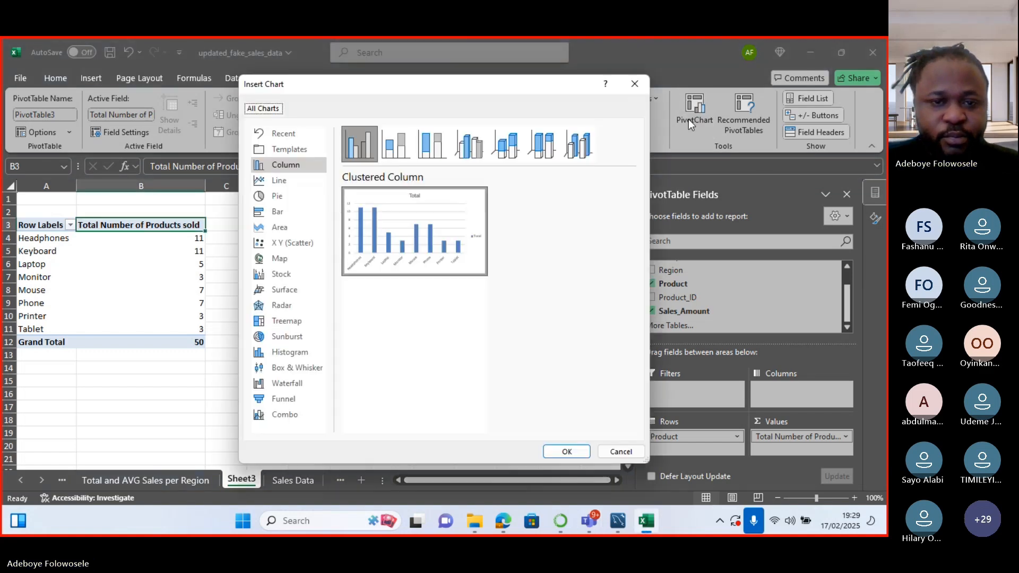
left_click(293, 214)
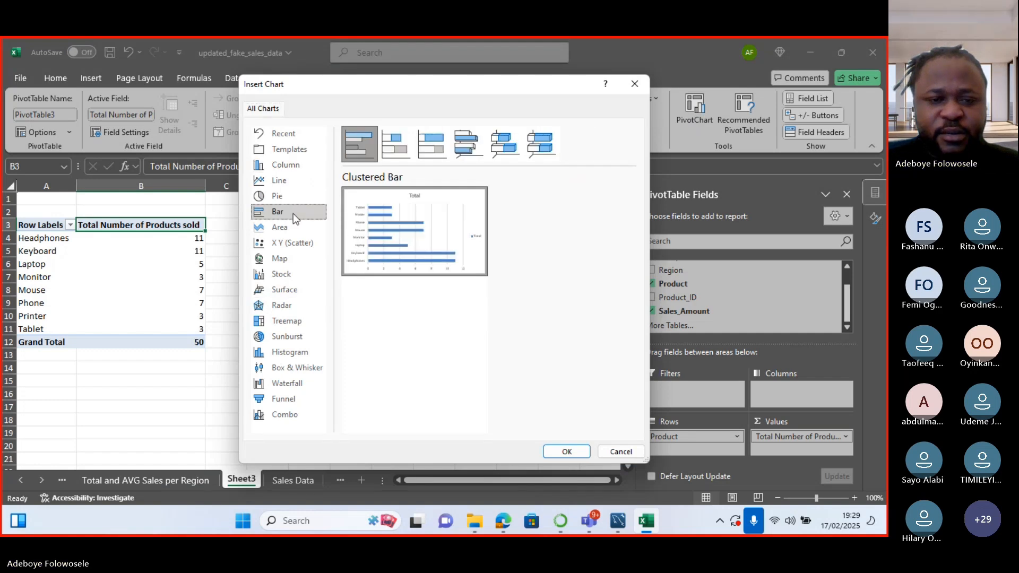
mouse_move(361, 252)
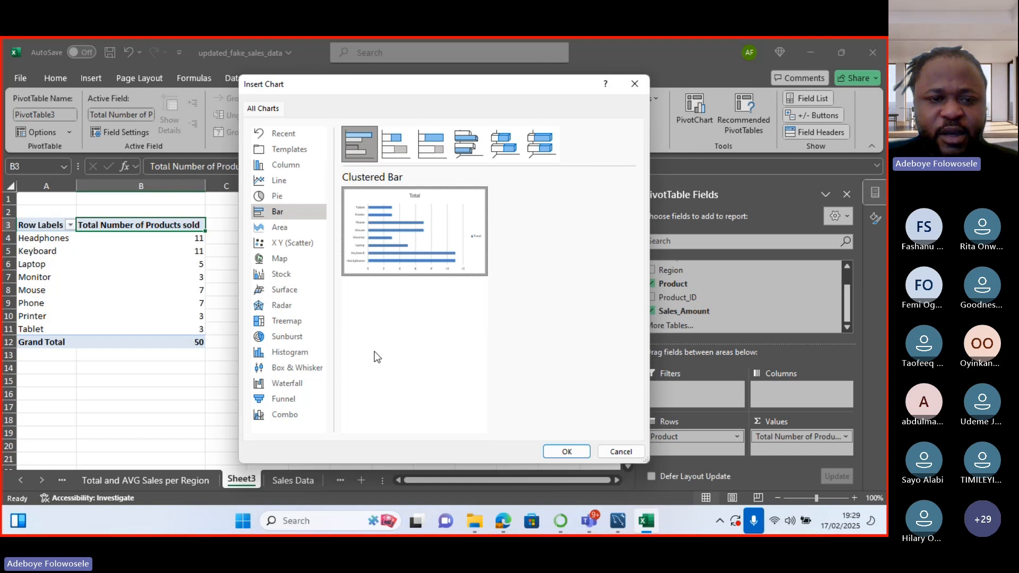
left_click(291, 183)
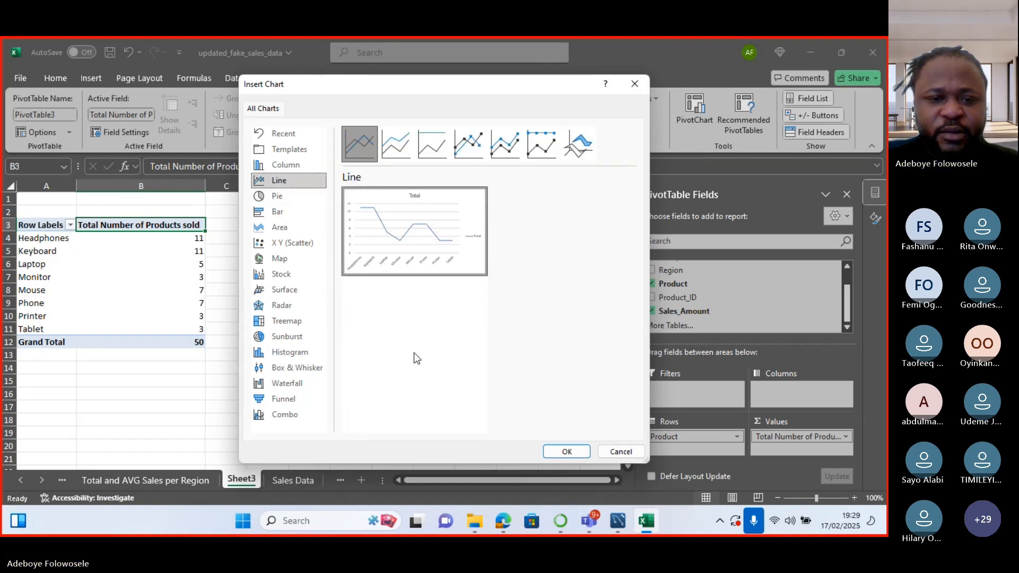
left_click(557, 453)
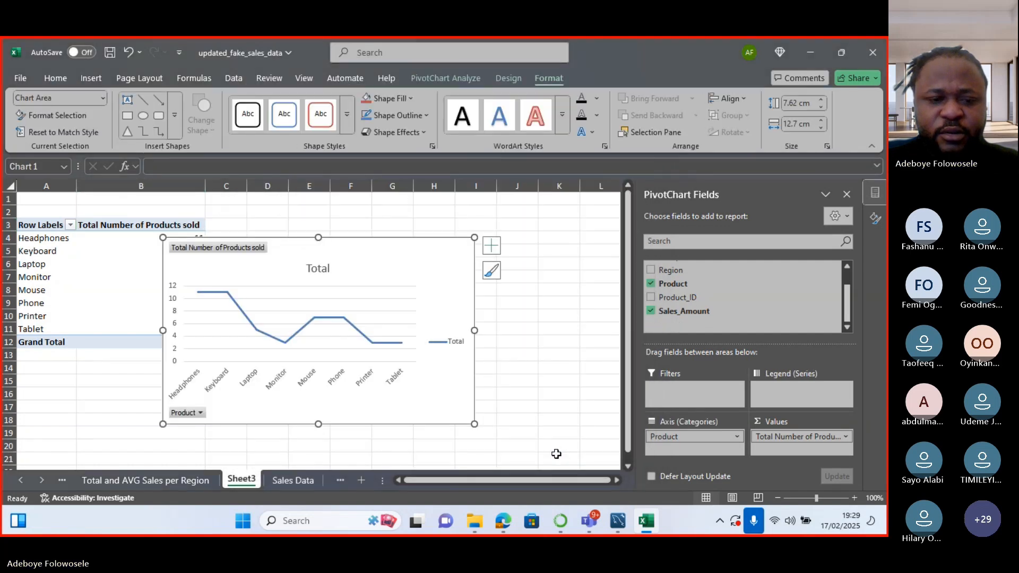
left_click(493, 246)
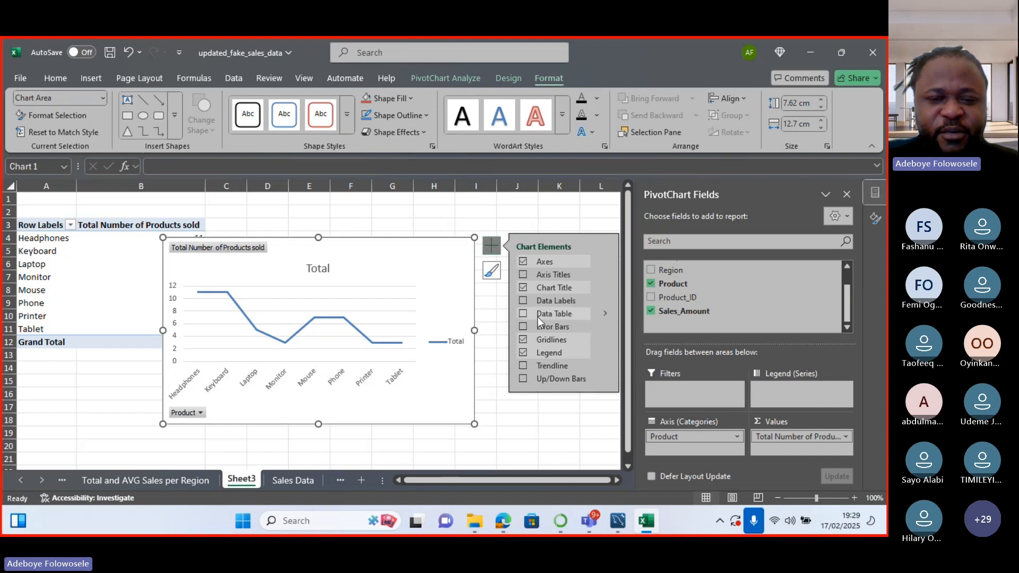
left_click(604, 380)
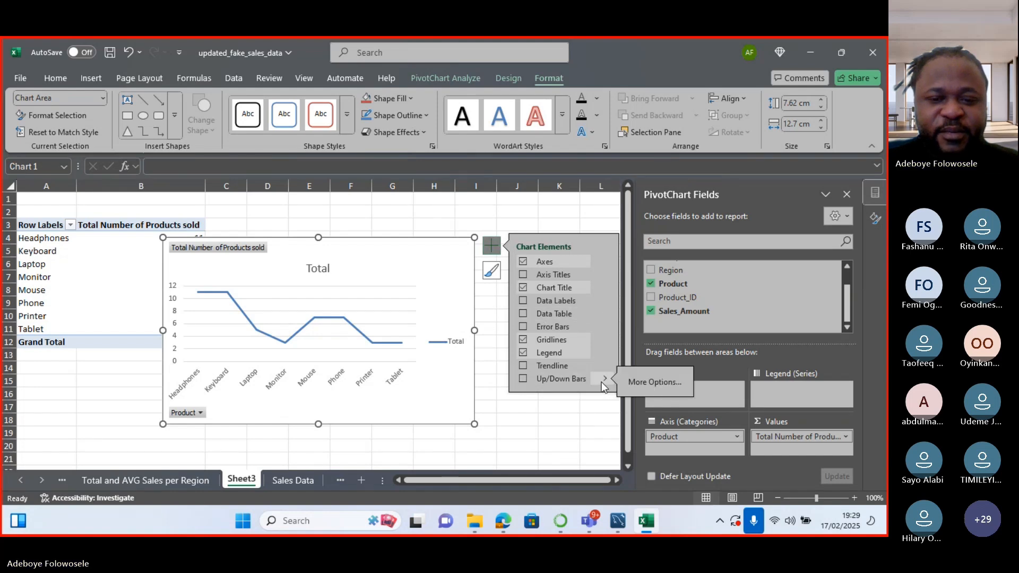
left_click(523, 379)
left_click(524, 386)
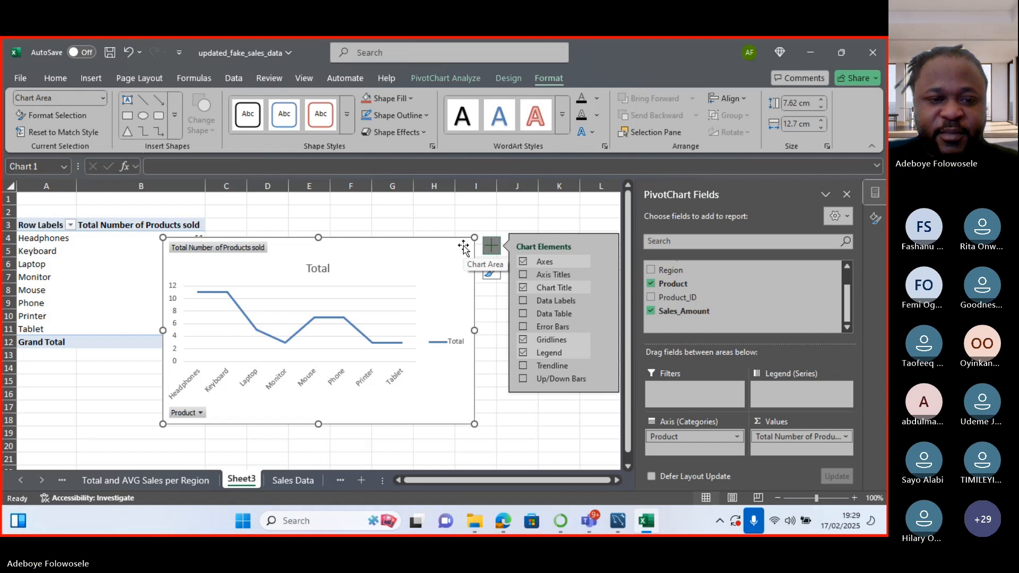
key("Escape")
Replace the line chart with a Clustered Bar PivotChart and drag it right of the pivot.
key("Delete")
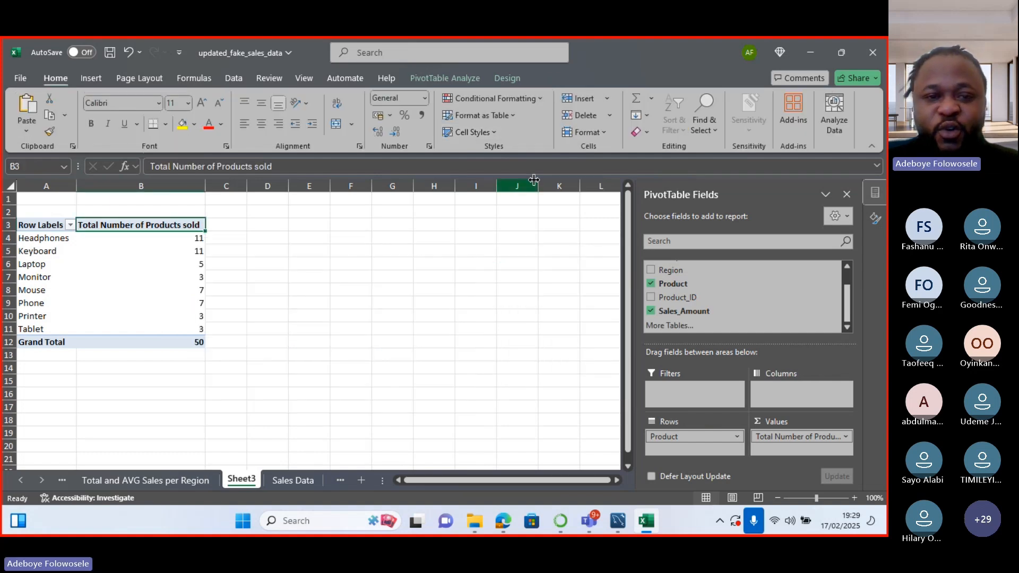
left_click(437, 81)
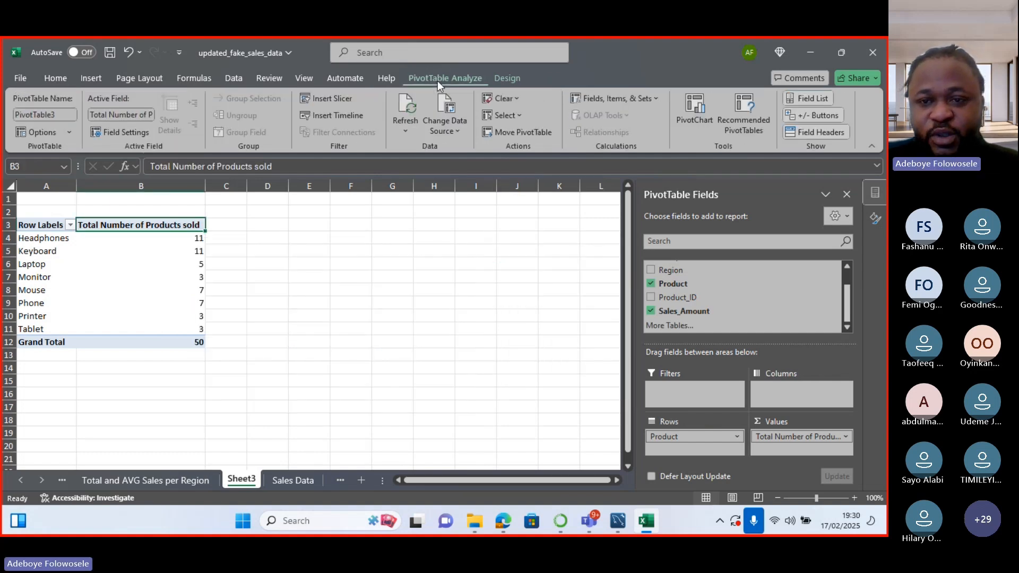
left_click(695, 113)
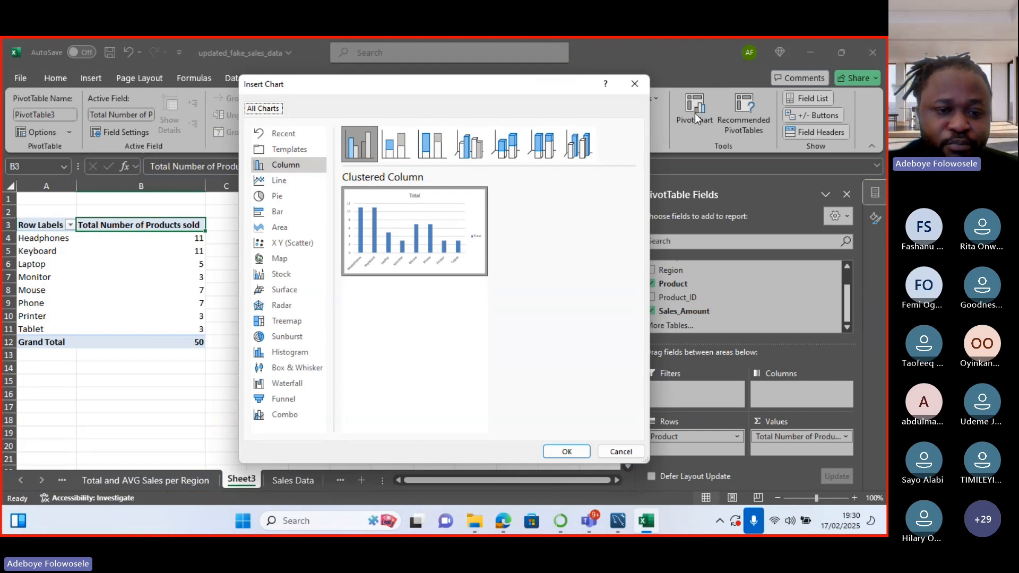
left_click(277, 212)
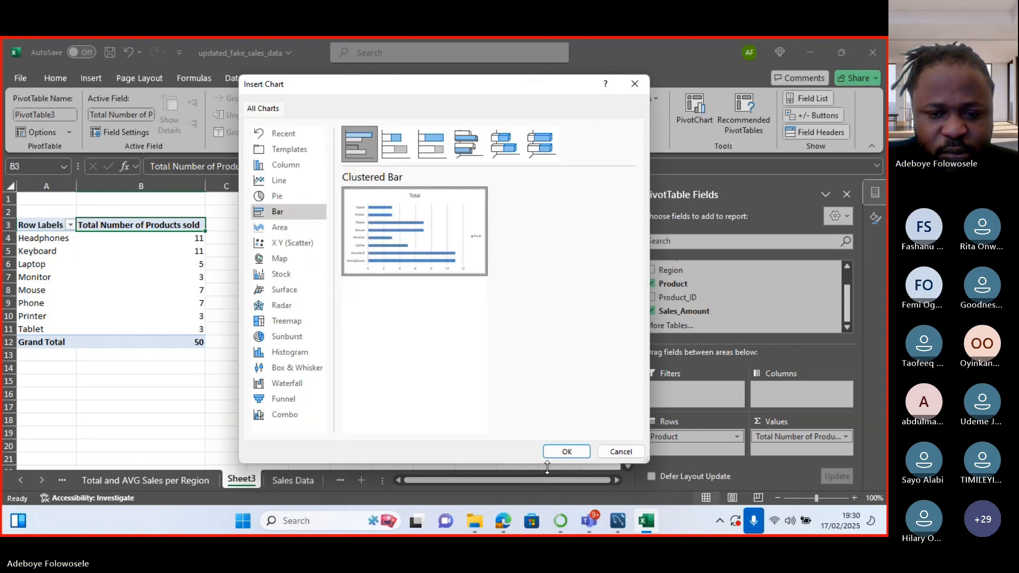
left_click(562, 453)
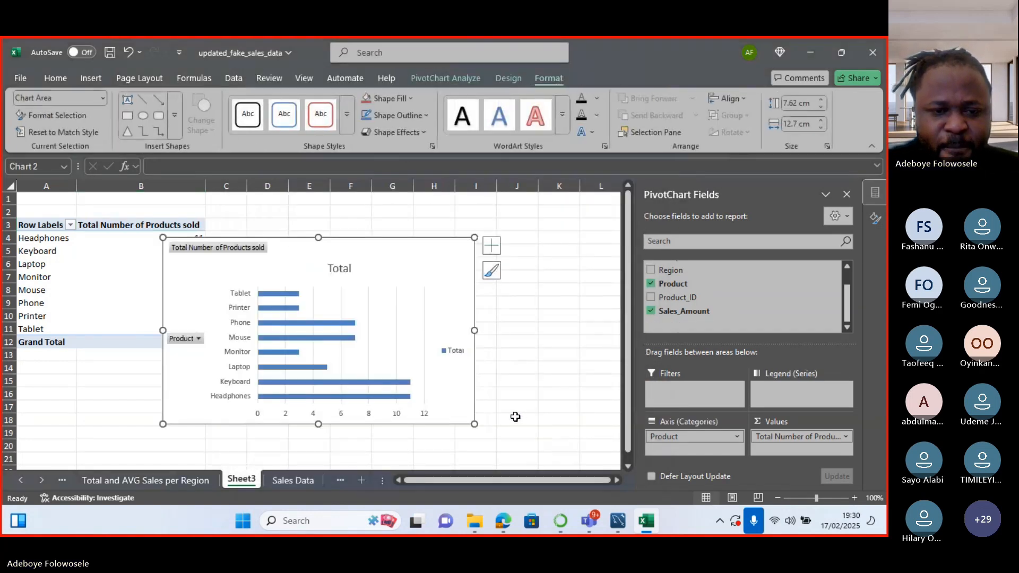
left_click_drag(446, 238, 507, 230)
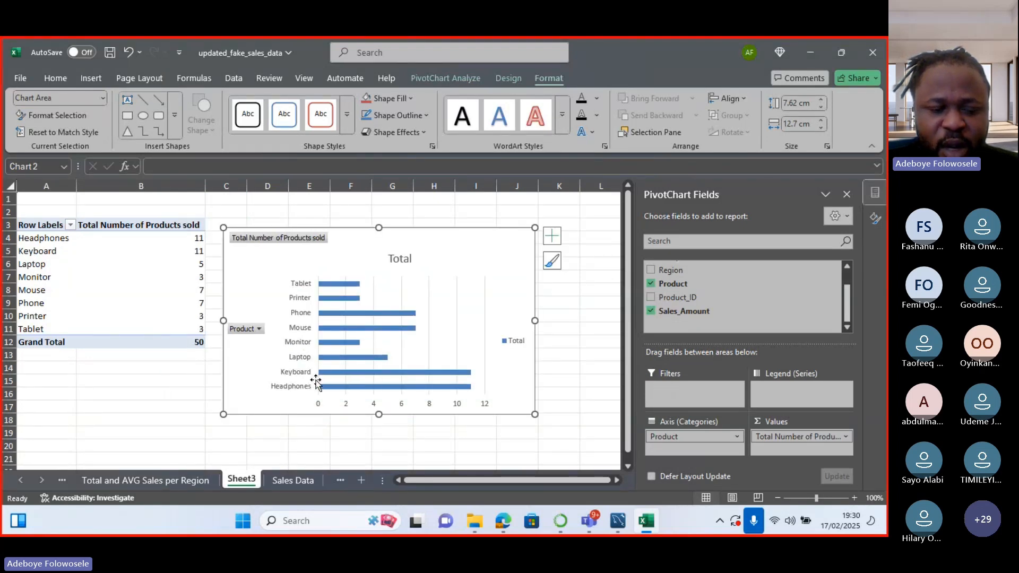
Remove the gridlines, add data labels to each bar, and hide the horizontal value axis.
left_click(552, 235)
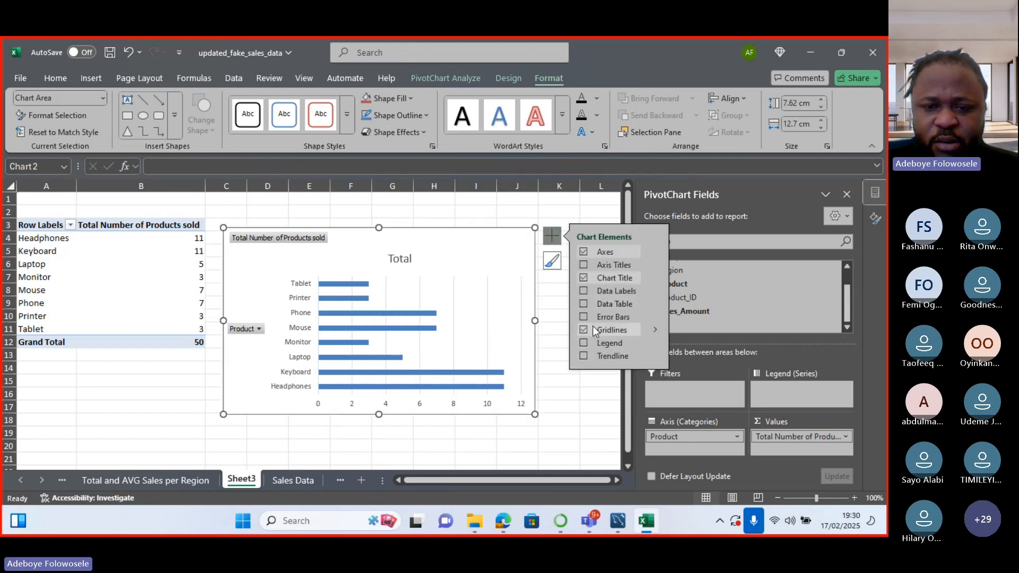
left_click(584, 330)
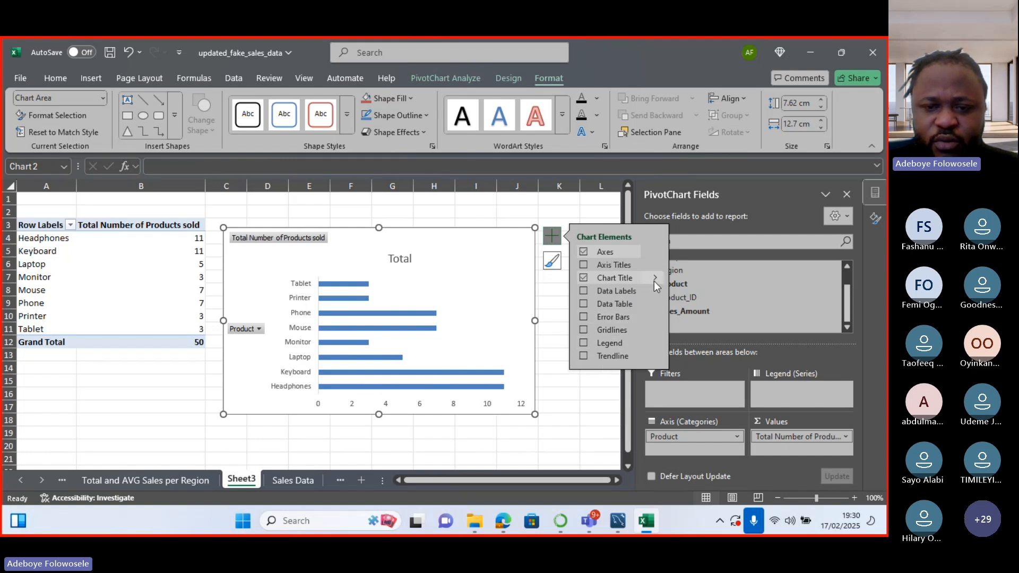
left_click(583, 291)
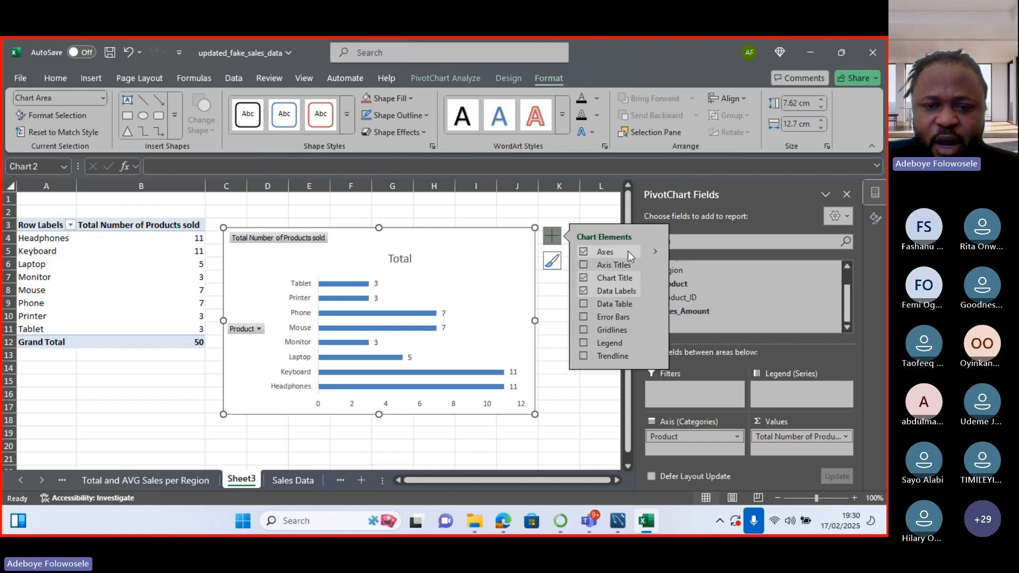
left_click(656, 253)
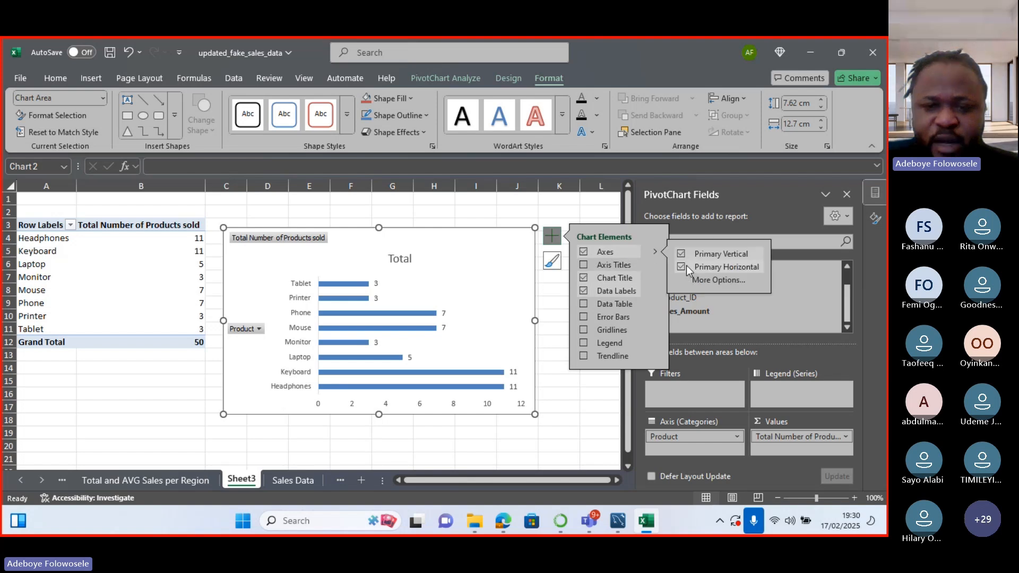
left_click(685, 268)
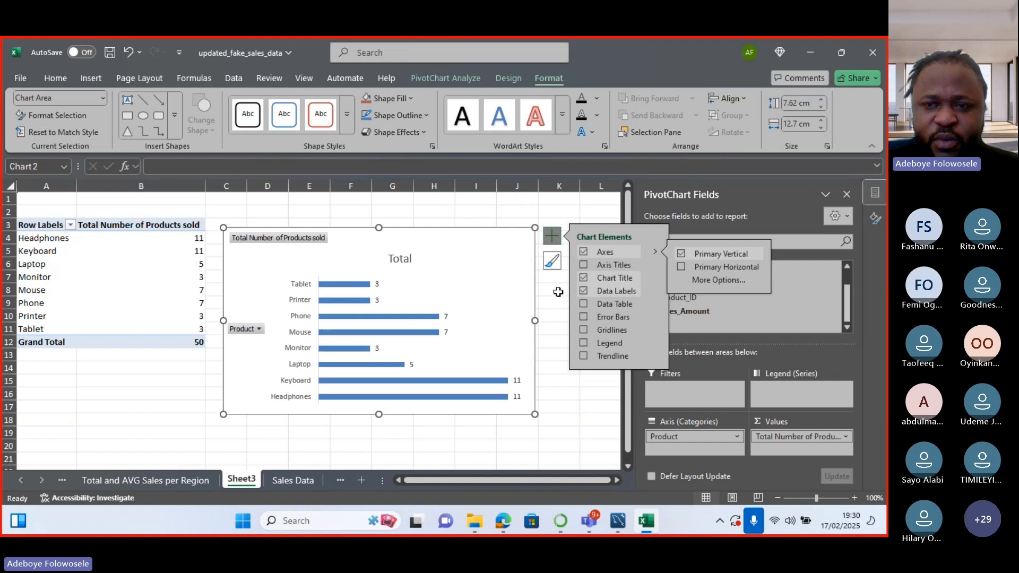
left_click(558, 292)
Hide the Product and value field buttons on the PivotChart.
left_click(525, 245)
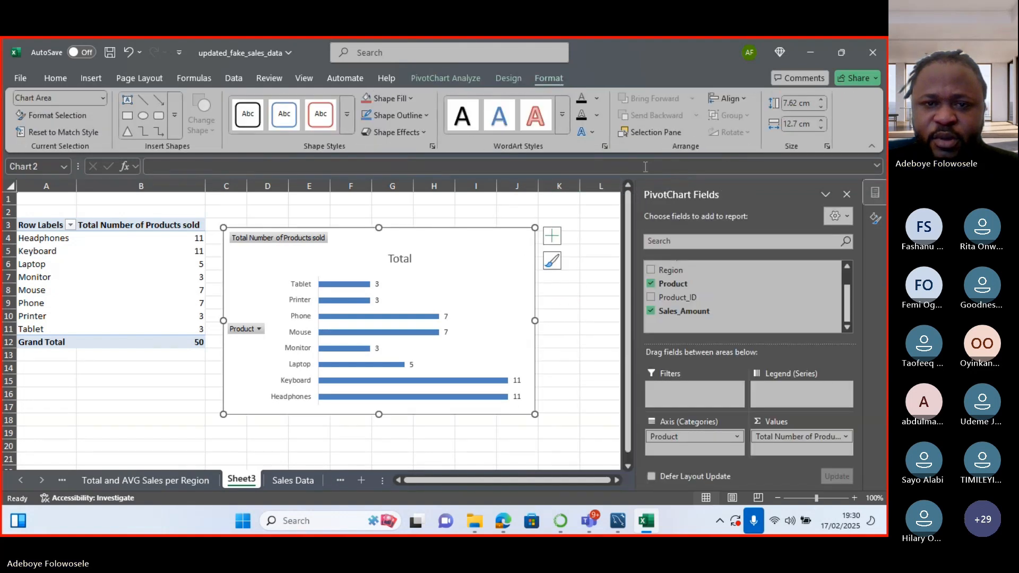
left_click(463, 78)
left_click(747, 133)
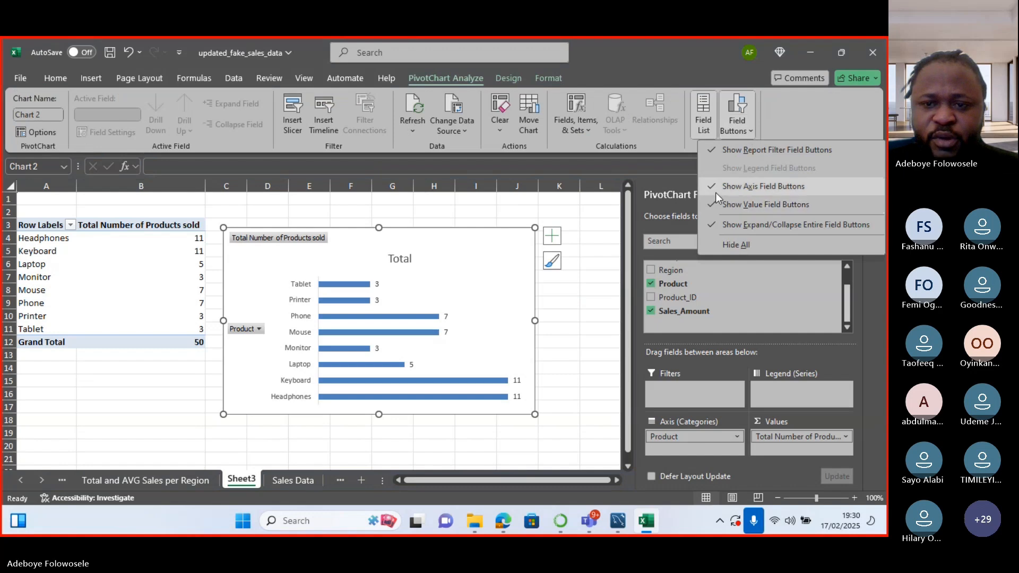
left_click(715, 191)
left_click(732, 132)
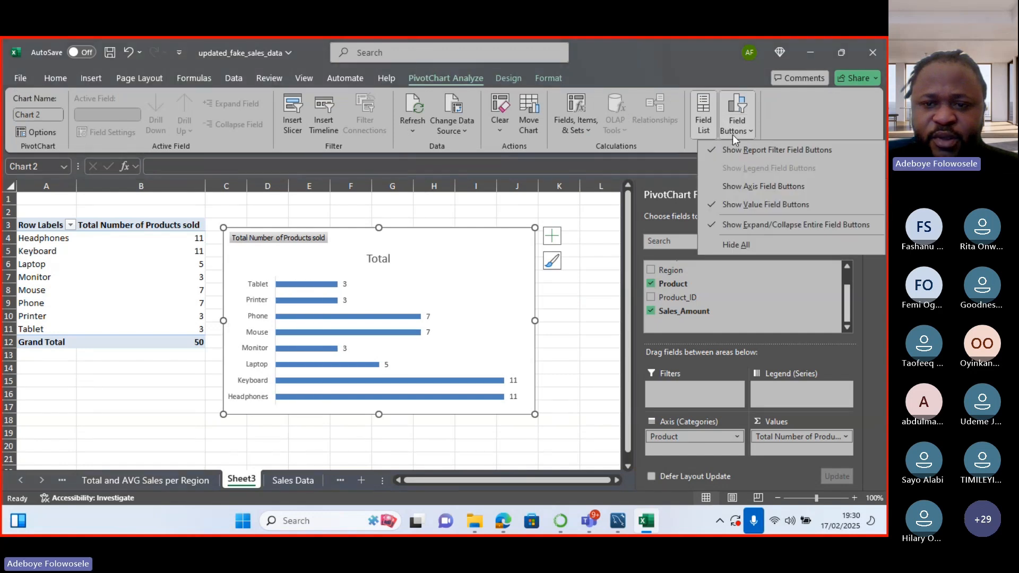
left_click(714, 204)
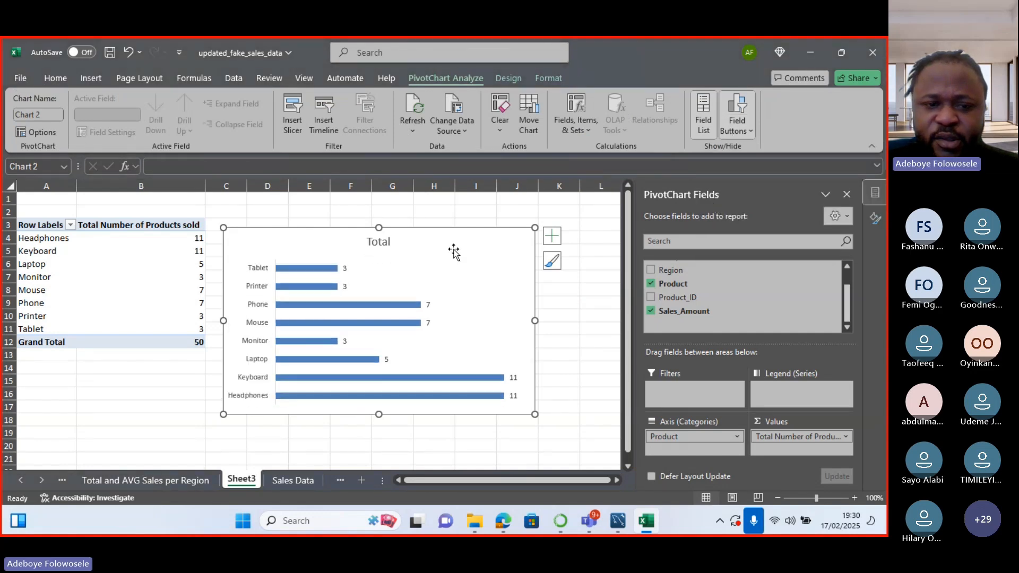
Change the chart title from 'Total' to 'Total Number of Products Solds'.
double_click(383, 240)
left_click(385, 243)
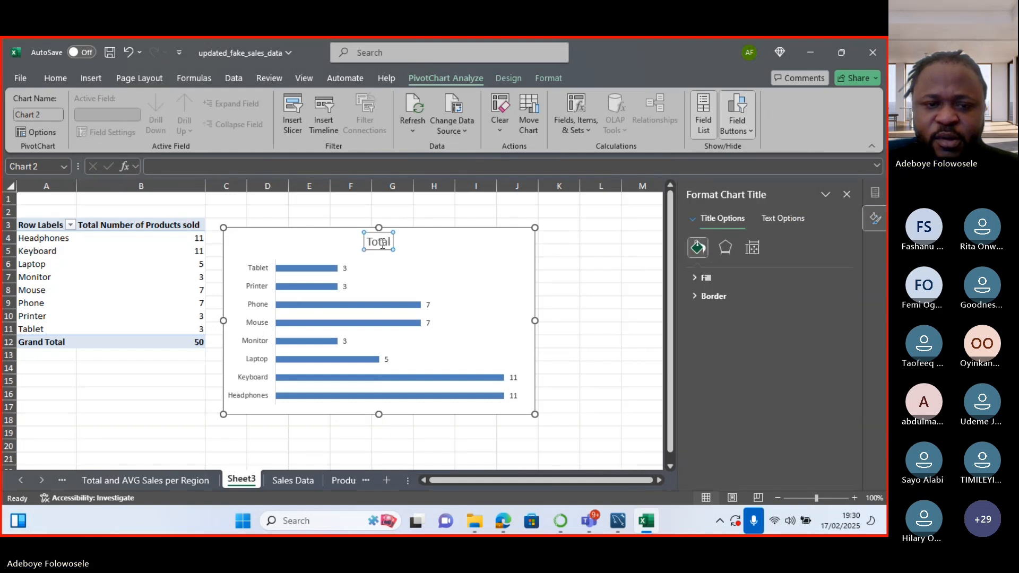
type("n")
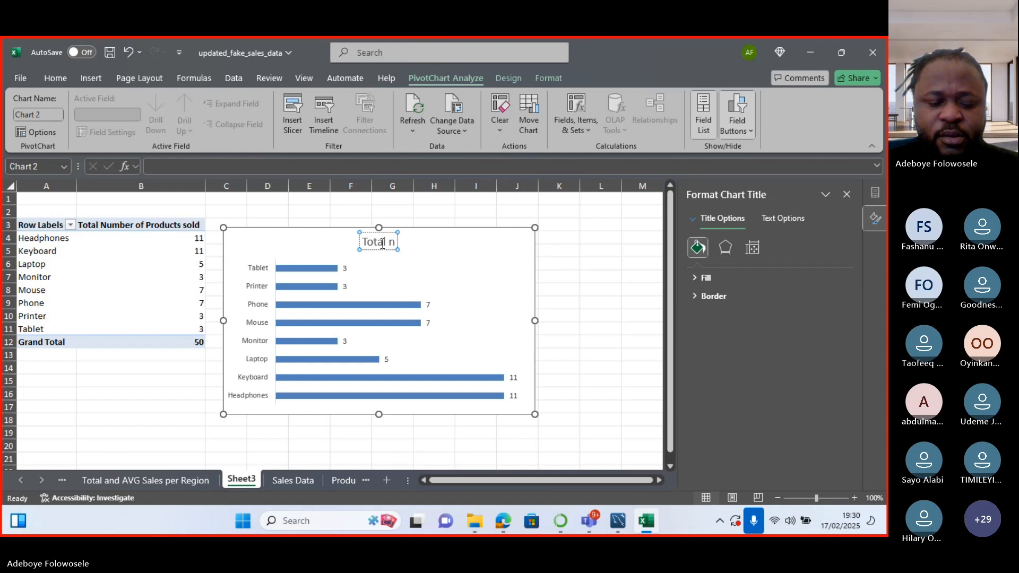
key("BackSpace")
type("Number of")
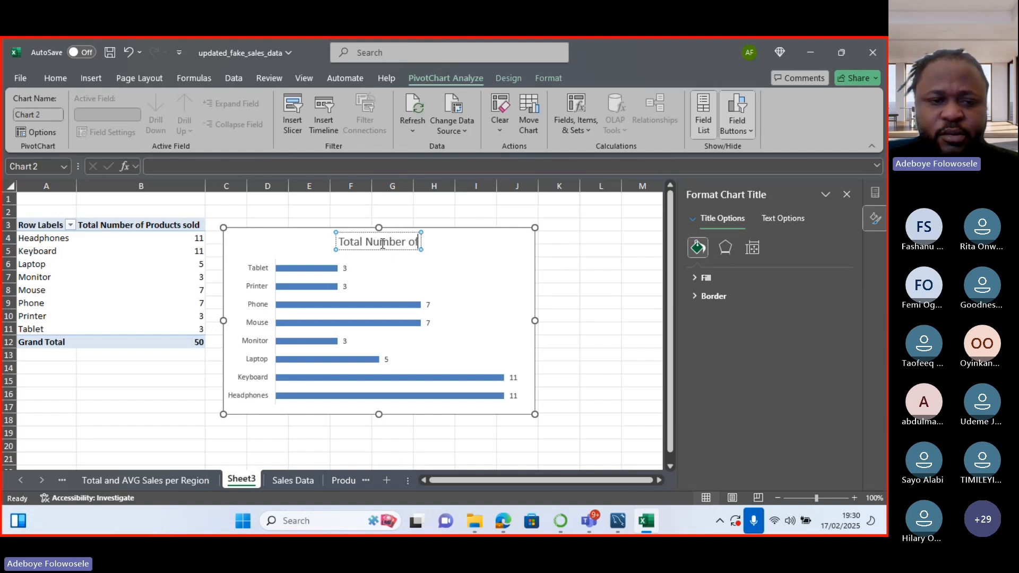
type(" Prod")
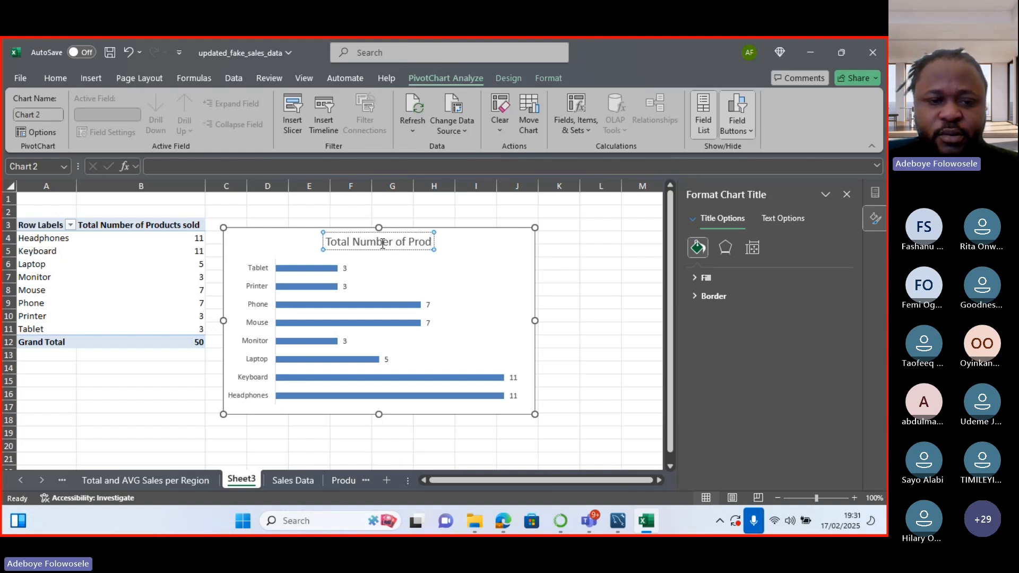
type("ucts")
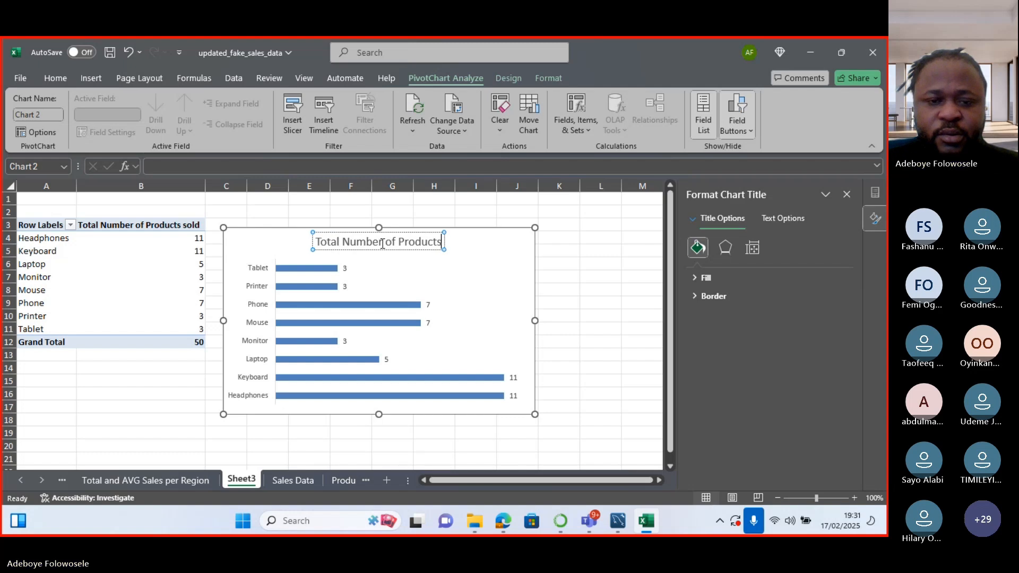
type(" Sold")
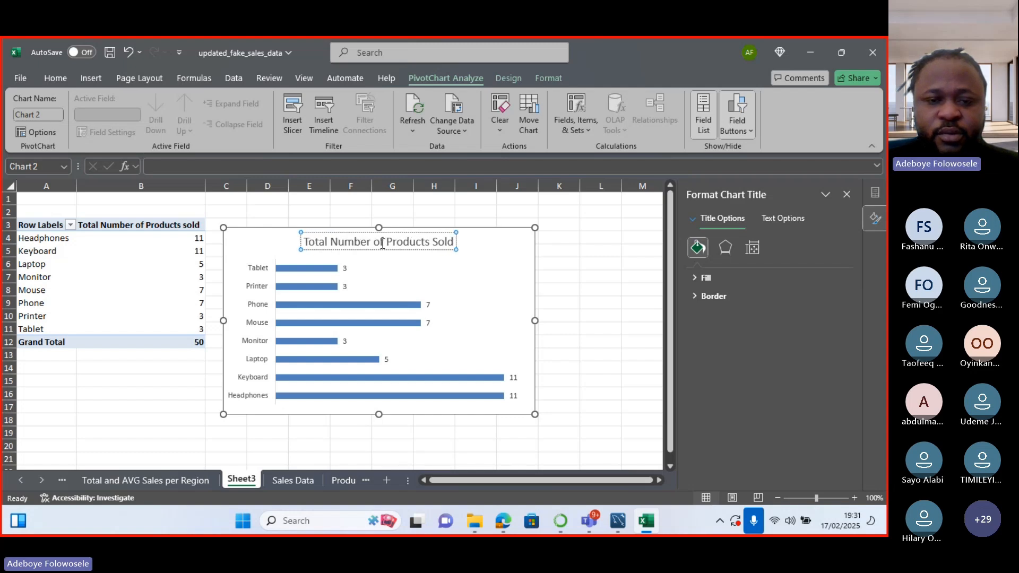
type("s")
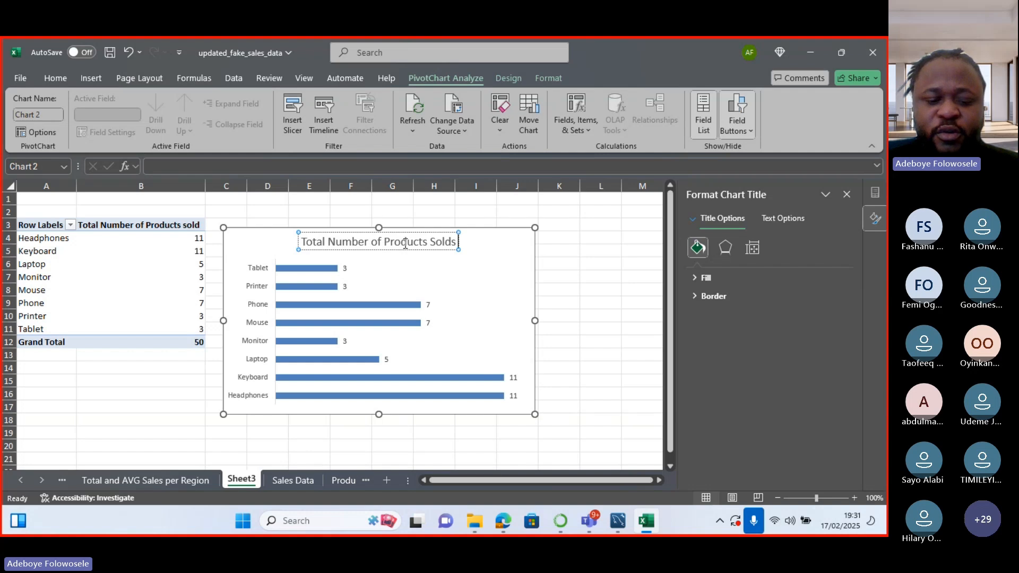
type(" and the")
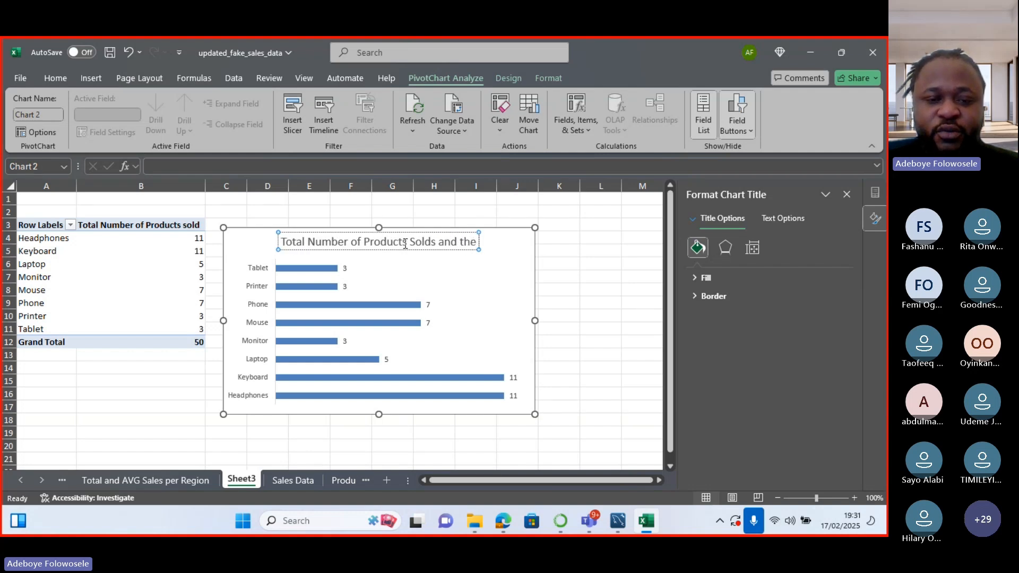
type(" A")
key("BackSpace")
key("BackSpace")
key("BackSpace")
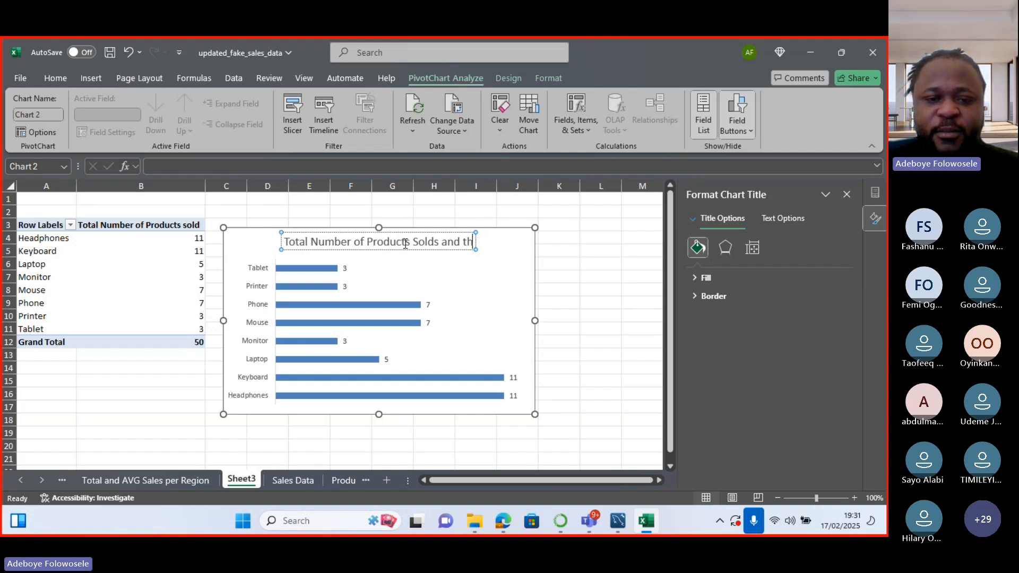
key("BackSpace")
key("BackSpace")
key("BackSpace")
key("BackSpace")
key("BackSpace")
key("BackSpace")
key("BackSpace")
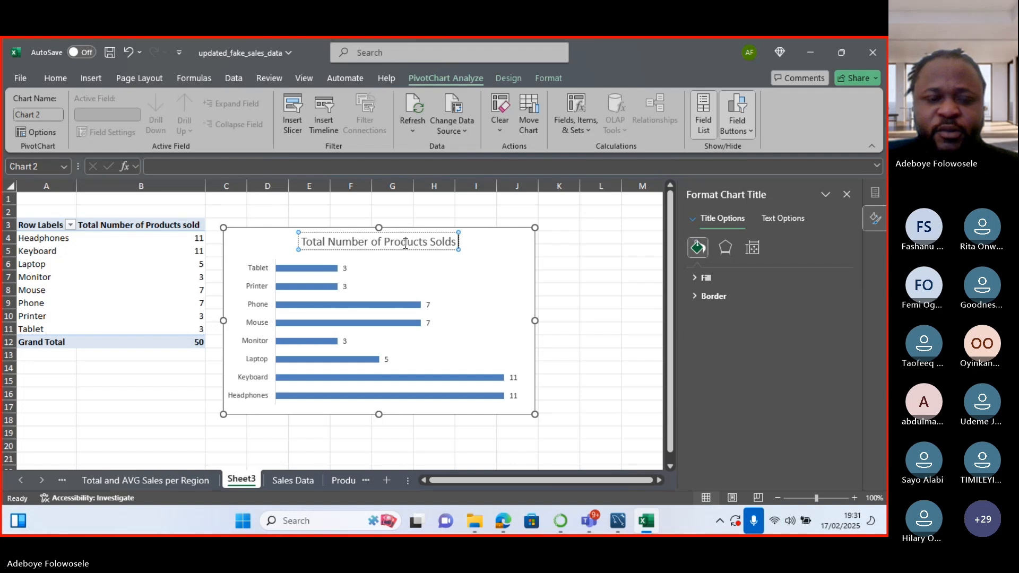
Insert 'and Average' into the title, fix its spelling, and nudge the chart right.
left_click(373, 246)
type("and Average")
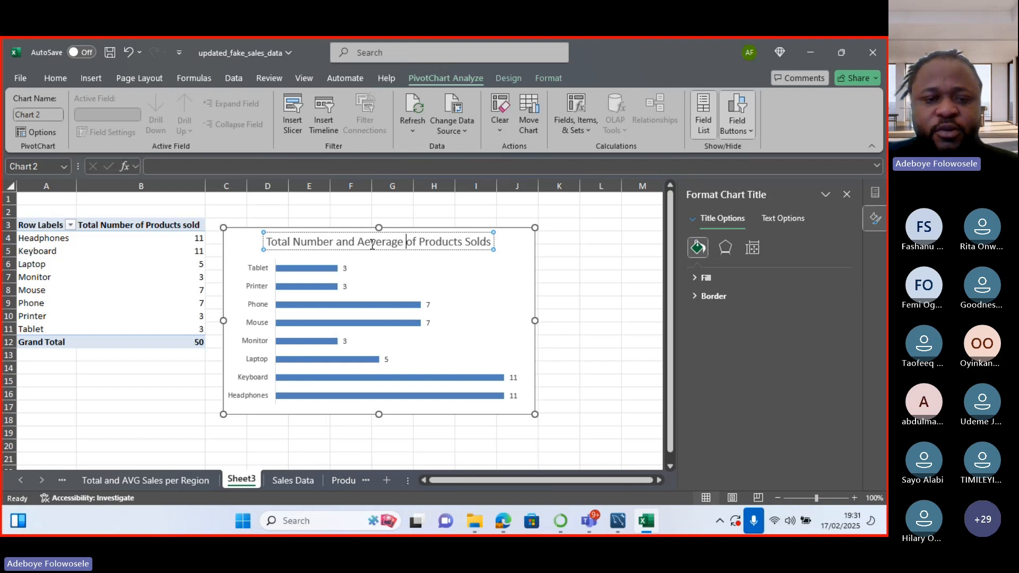
left_click(373, 244)
key("BackSpace")
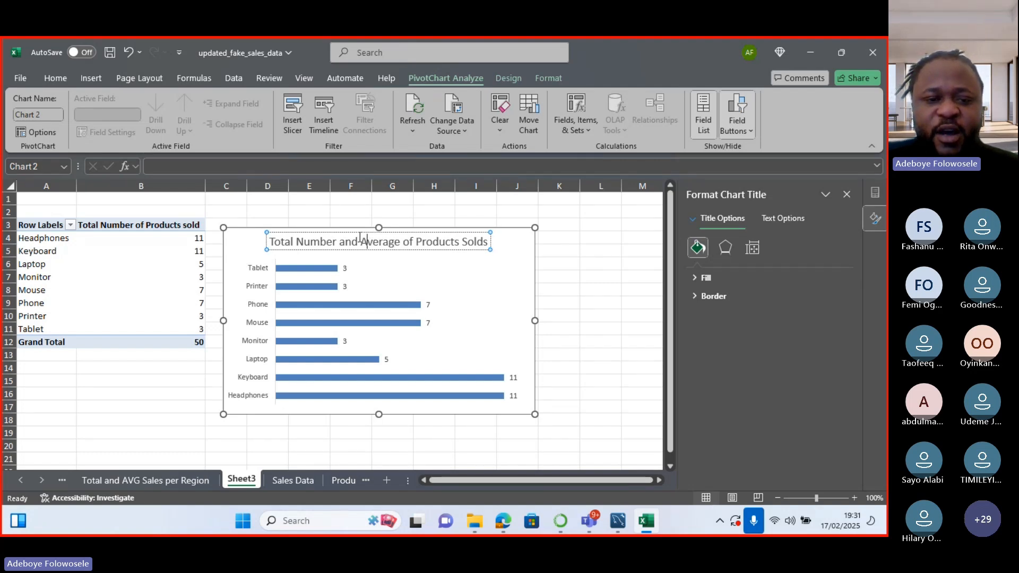
left_click_drag(360, 228, 388, 228)
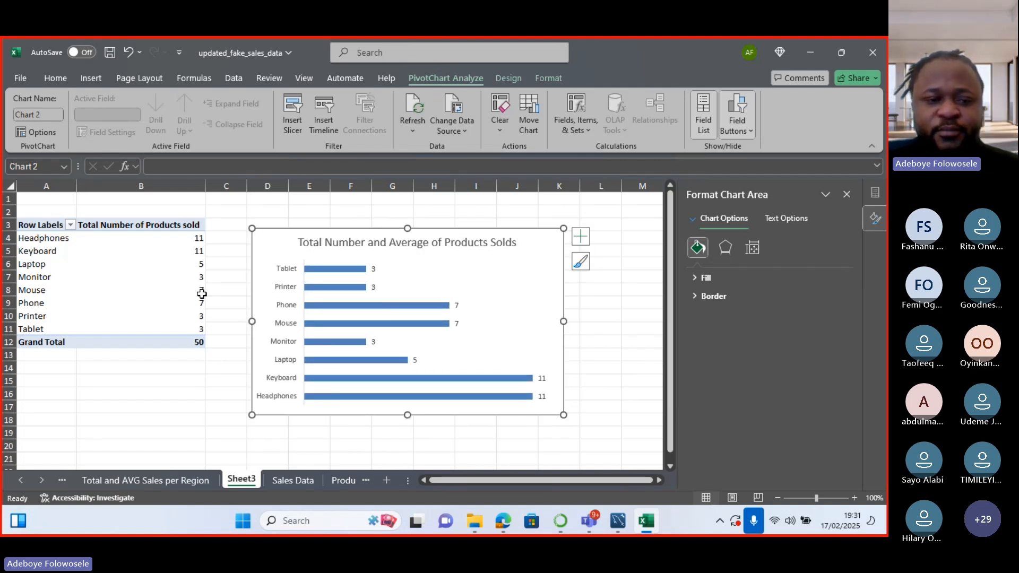
Check the pivot counts: Phone 7, Laptop 5, Tablet 3, Grand Total 50.
left_click(162, 304)
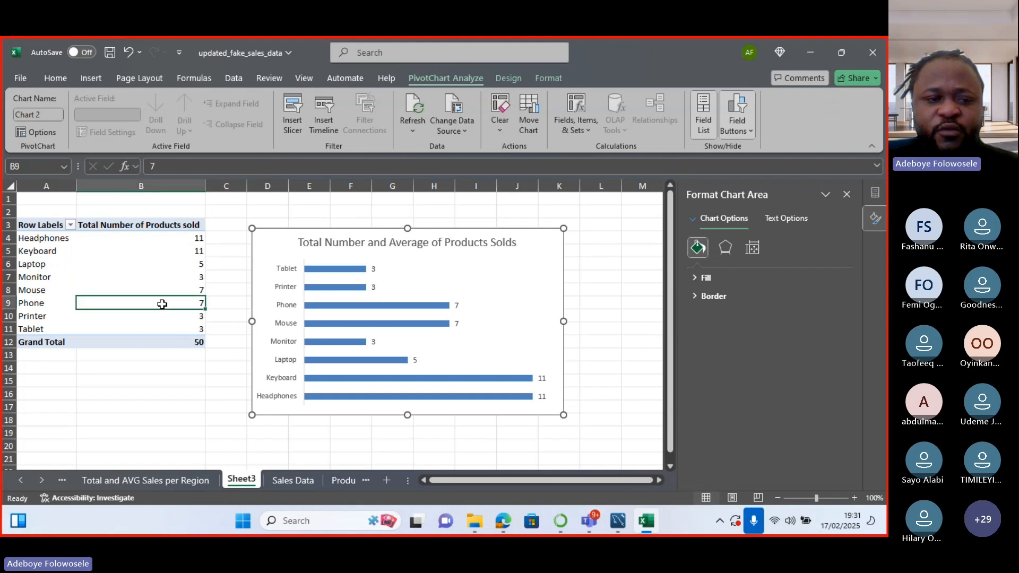
left_click(204, 261)
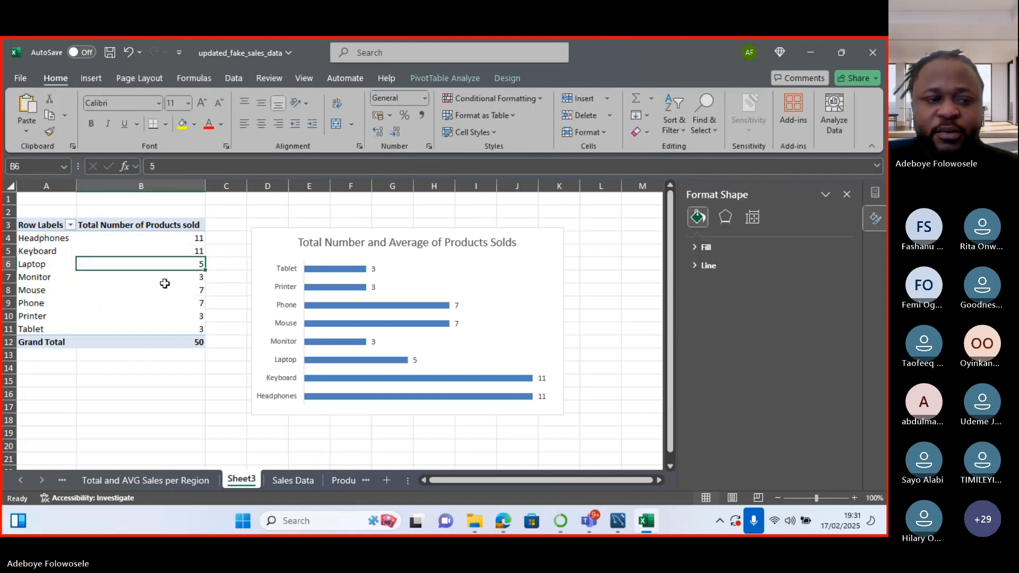
left_click(23, 226)
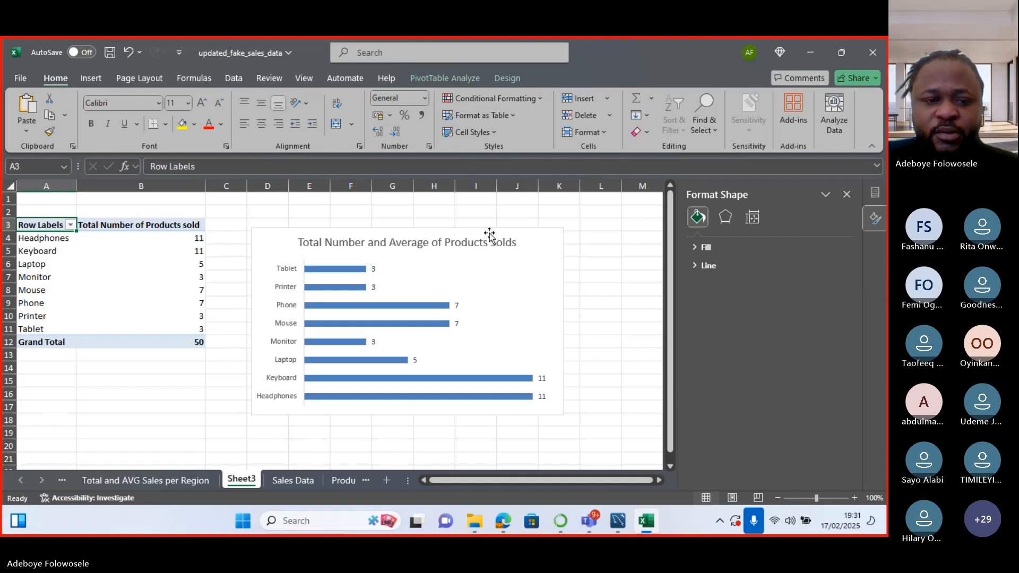
left_click(200, 337)
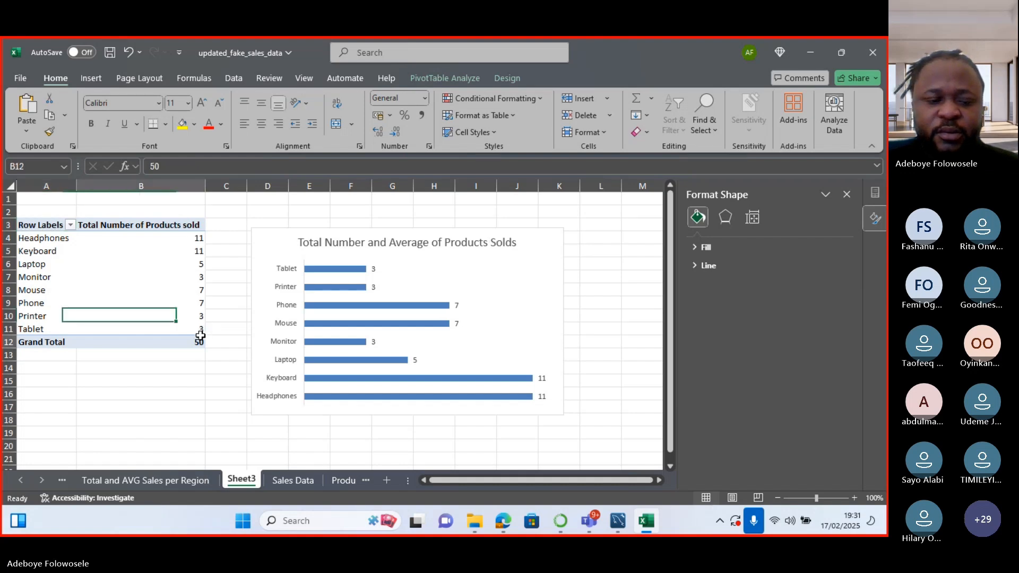
left_click(196, 325)
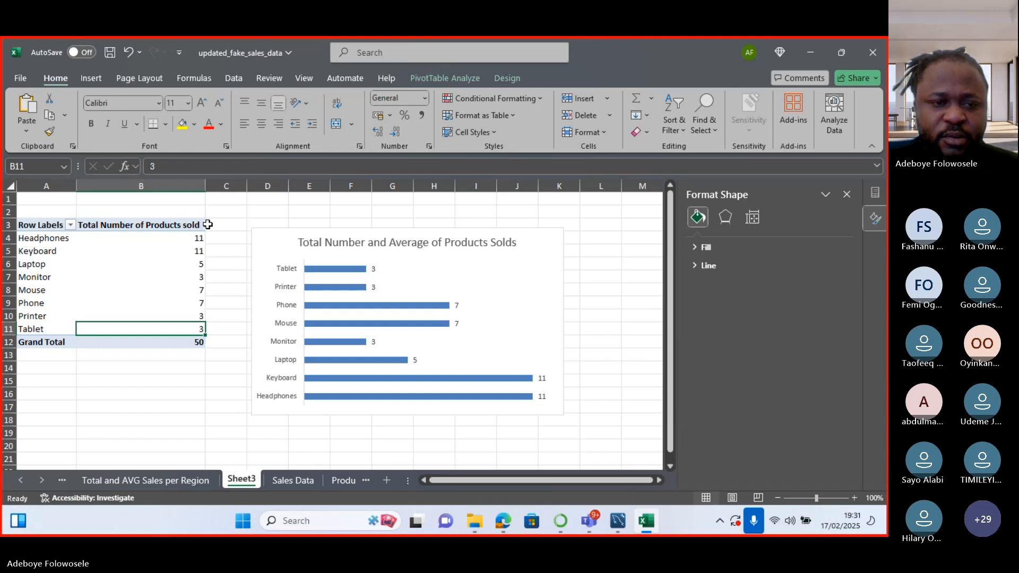
Look at PivotTable Options without changing anything, then close the Format Shape pane.
right_click(191, 220)
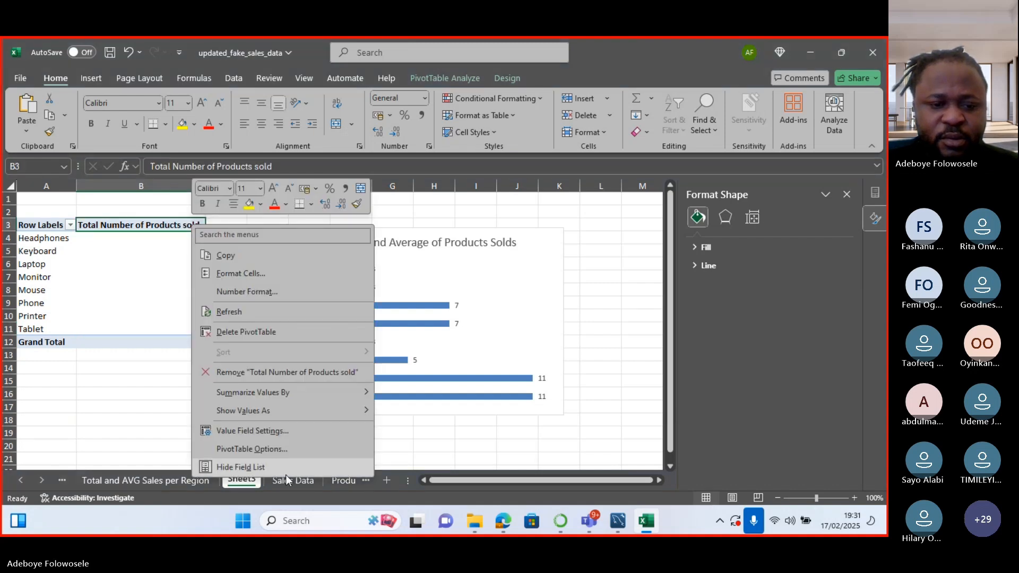
left_click(286, 454)
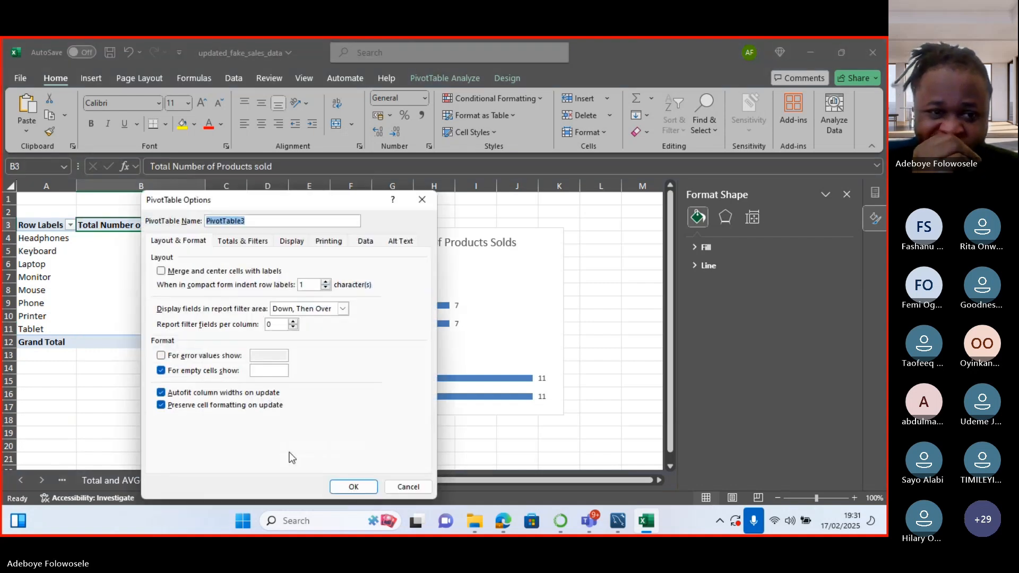
left_click(407, 486)
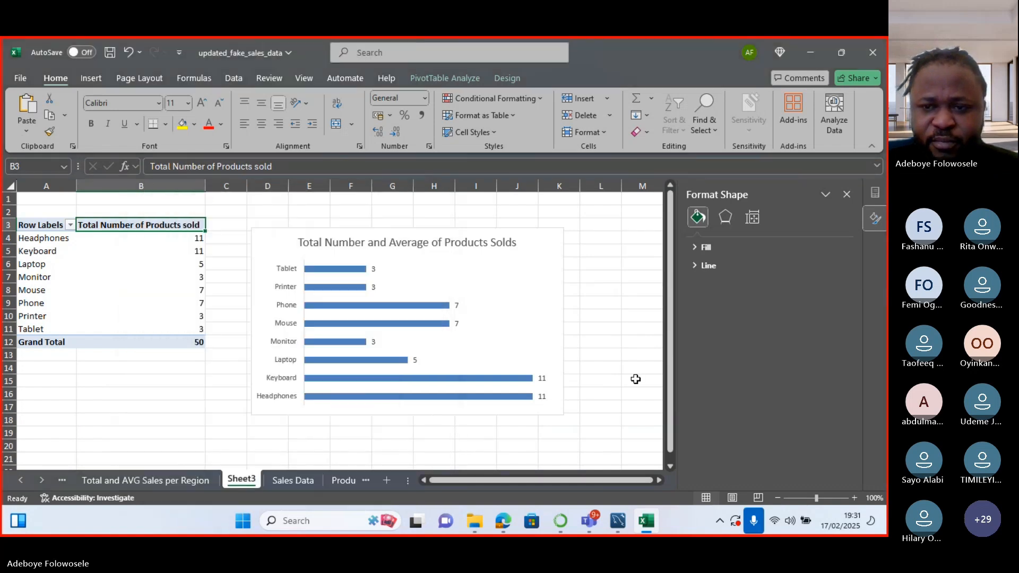
left_click(847, 194)
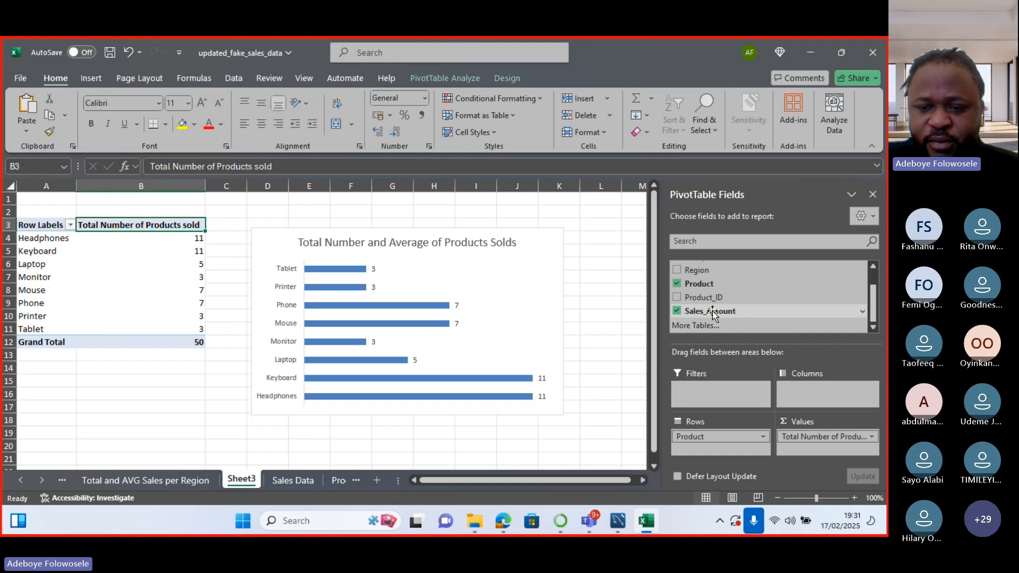
Add Sales_Amount to Values, summarised as Average and renamed 'Average Sales'.
left_click_drag(712, 311, 816, 449)
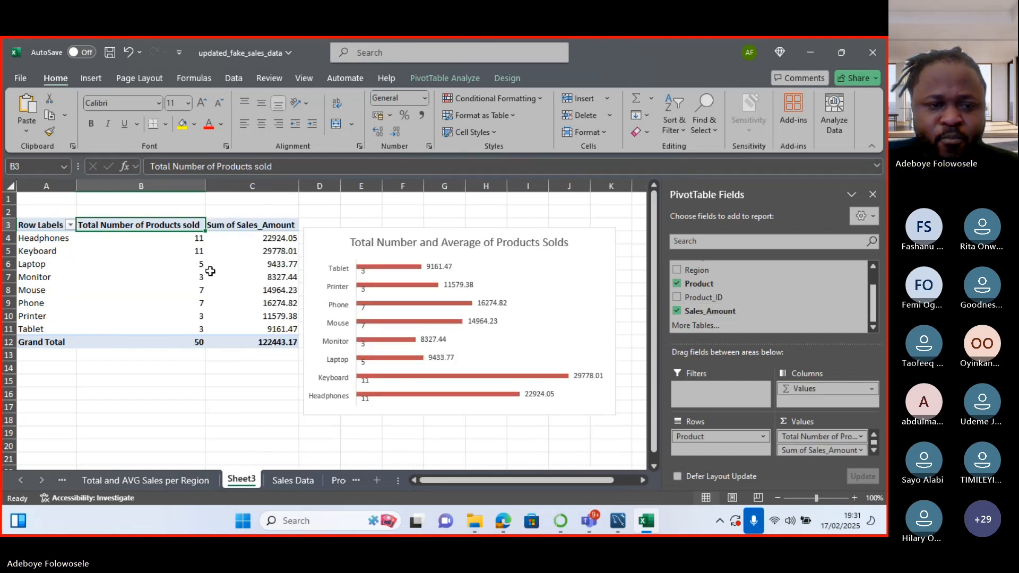
left_click(247, 220)
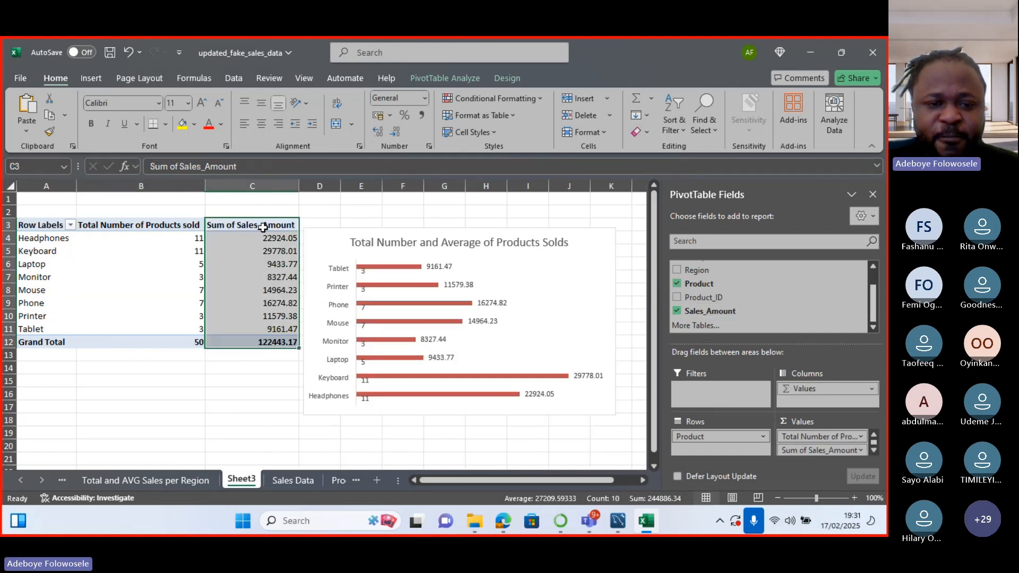
double_click(263, 227)
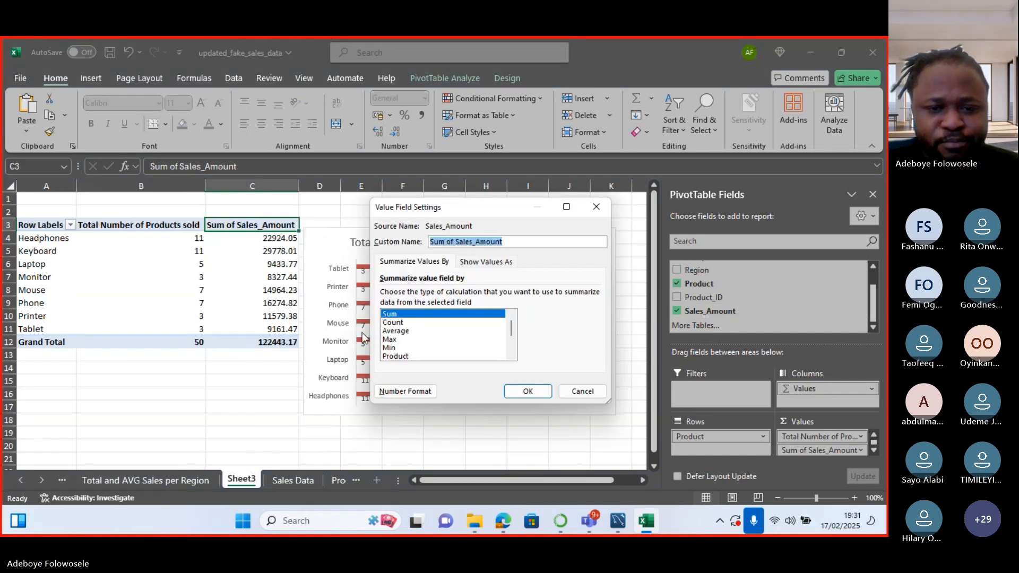
left_click(395, 330)
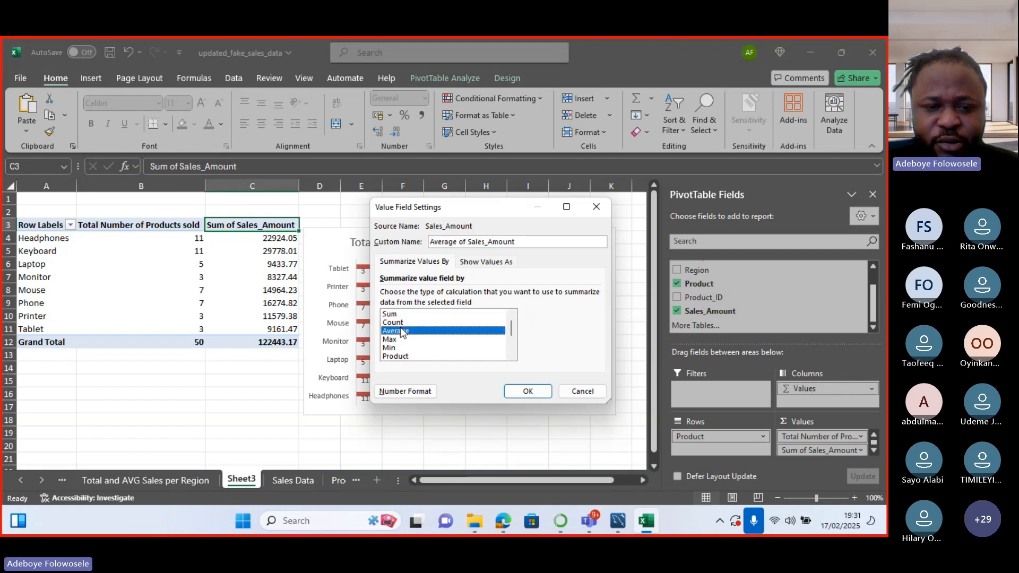
left_click(520, 244)
key("BackSpace")
key("BackSpace")
key("BackSpace")
key("BackSpace")
key("BackSpace")
key("BackSpace")
key("BackSpace")
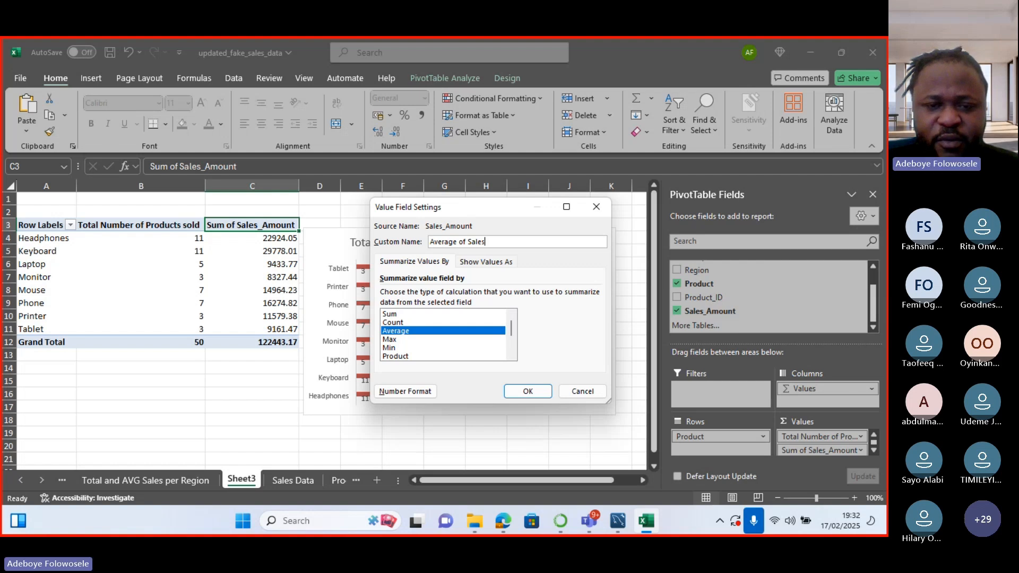
left_click(468, 241)
key("BackSpace")
key("BackSpace")
key("BackSpace")
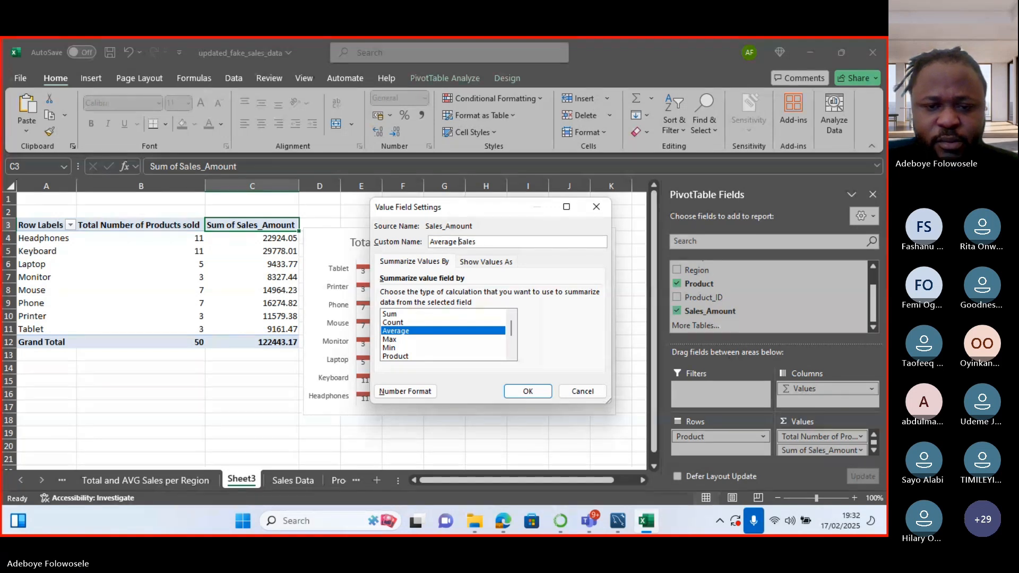
left_click(528, 391)
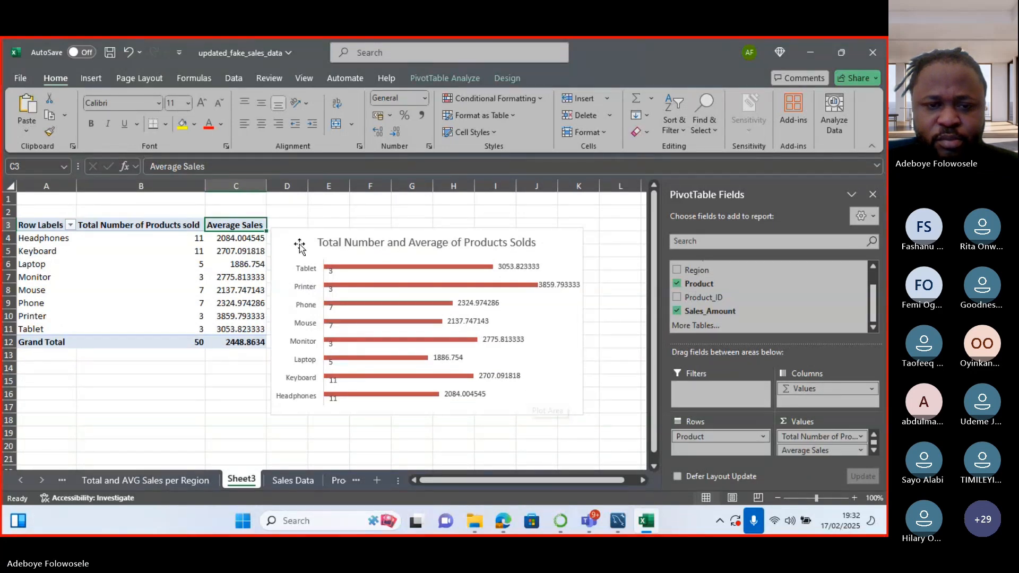
Delete the old chart and preview currency formatting on the Average Sales header.
left_click(388, 232)
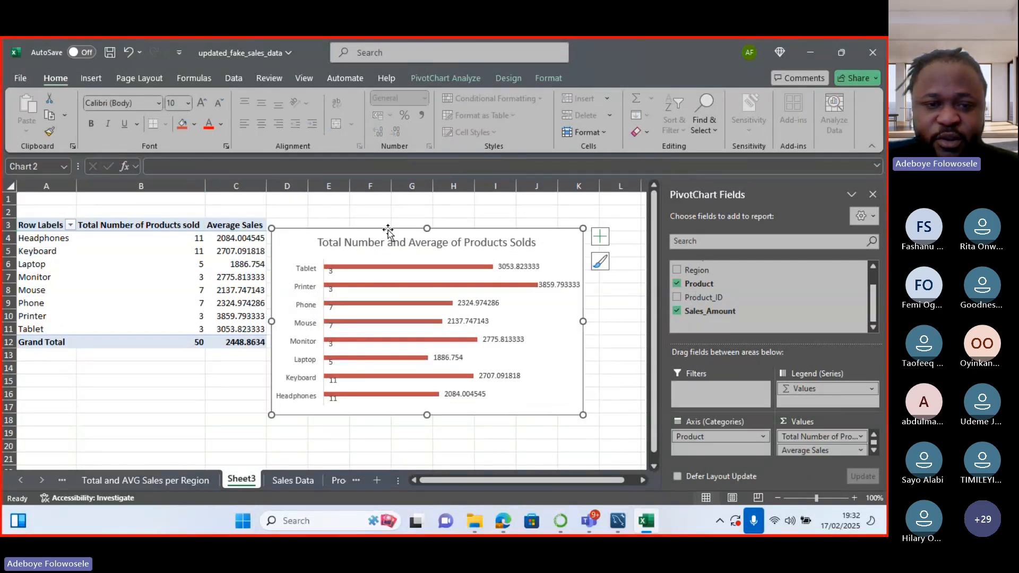
key("Delete")
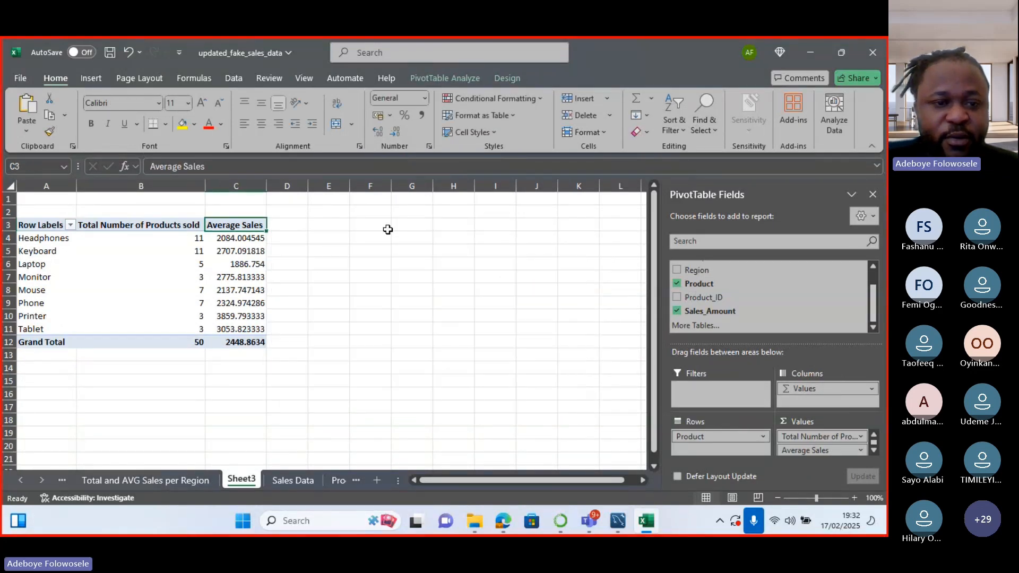
right_click(228, 228)
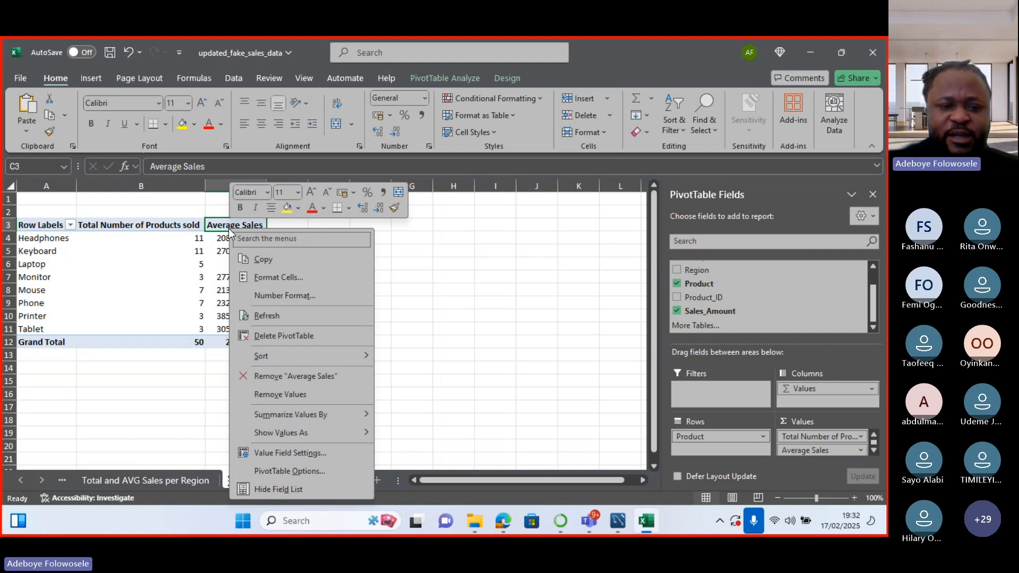
left_click(295, 281)
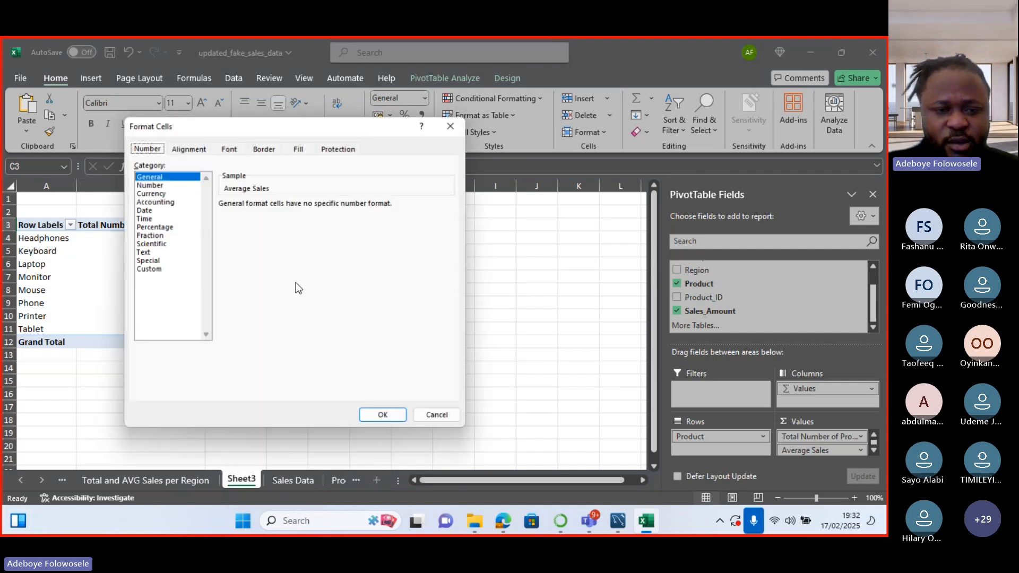
left_click(164, 193)
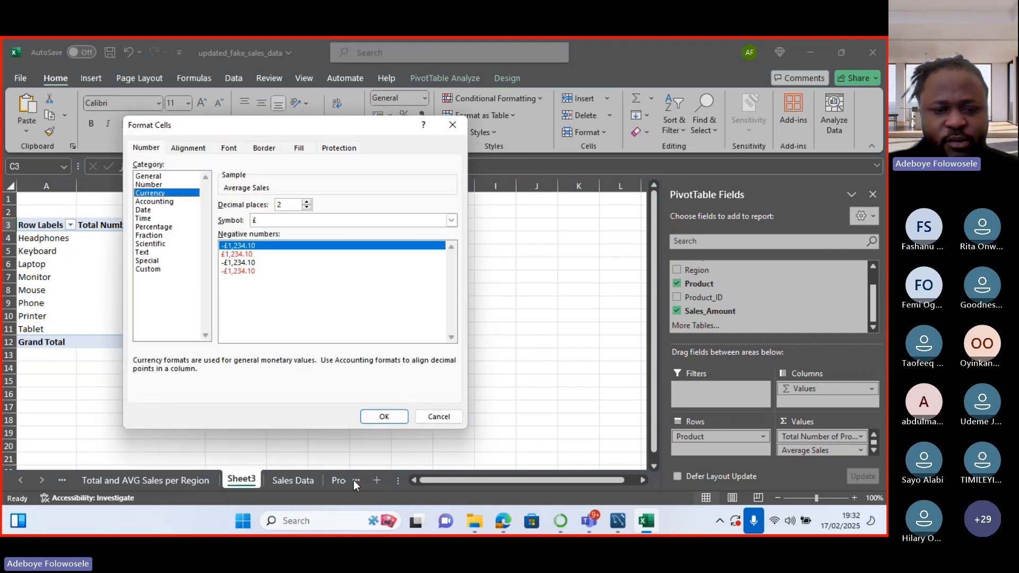
left_click(425, 417)
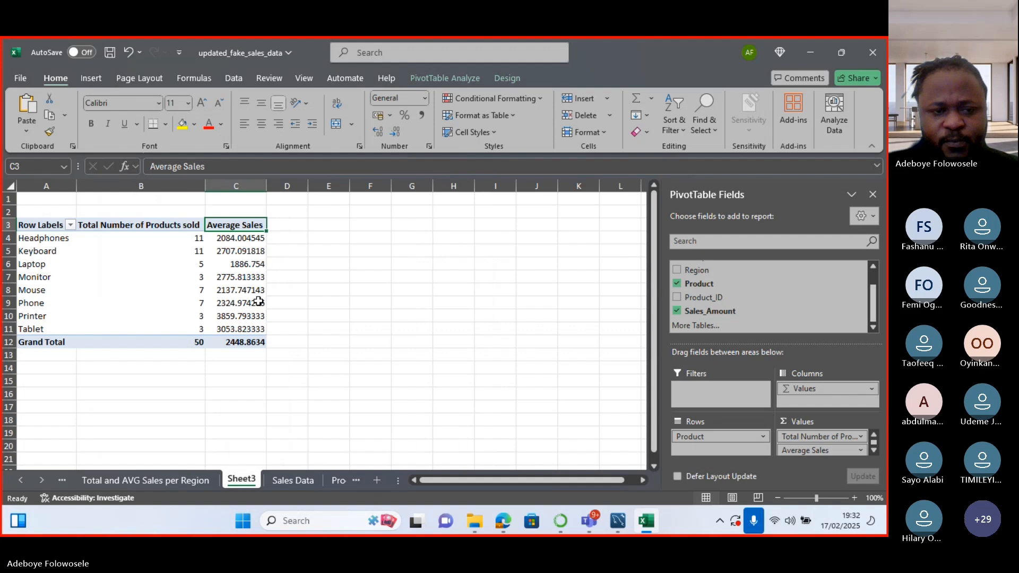
Format Average Sales cells C4:C12 as pound currency with 0 decimal places.
left_click(230, 237)
left_click_drag(229, 237, 251, 342)
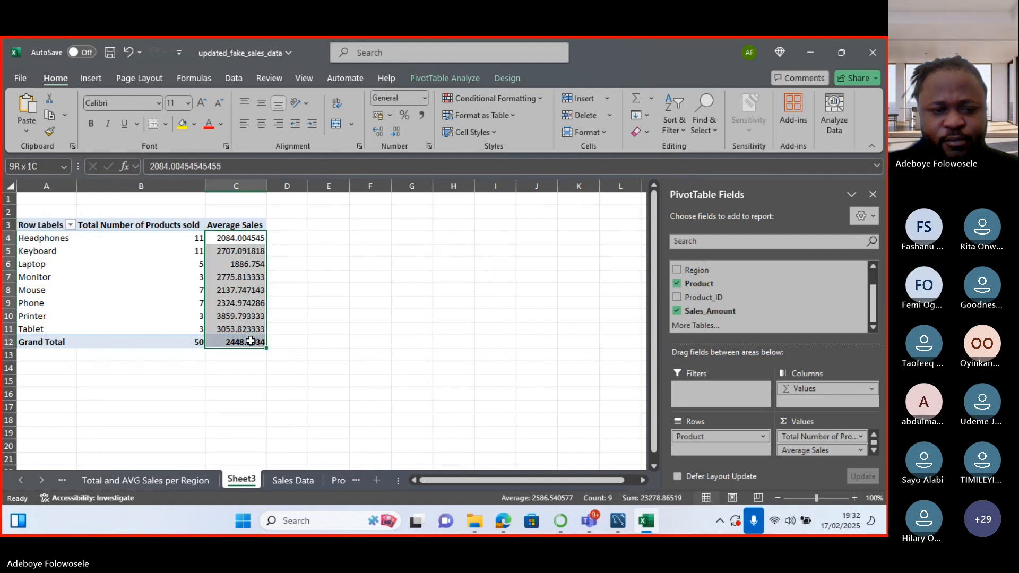
right_click(240, 303)
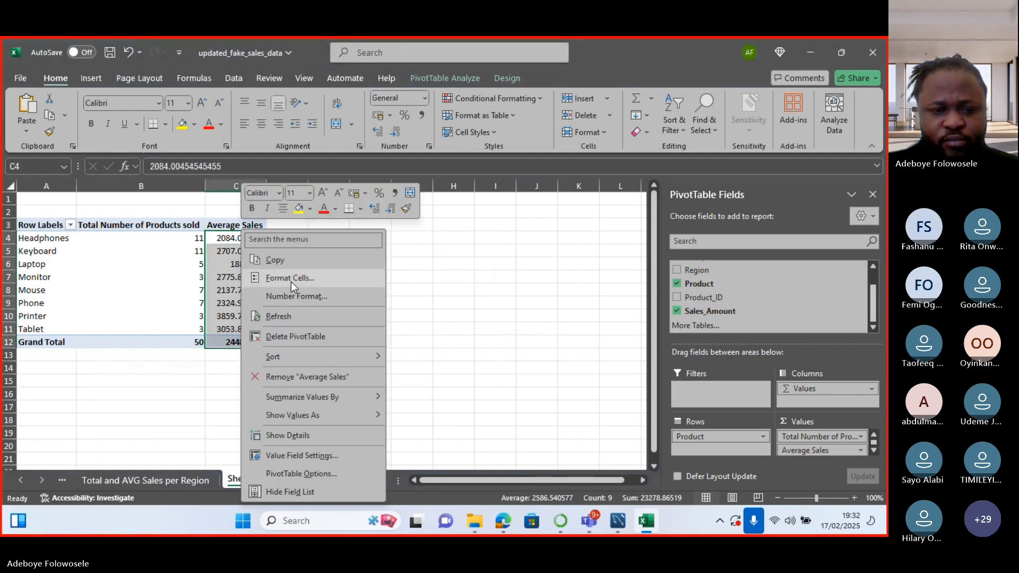
left_click(290, 282)
left_click(160, 192)
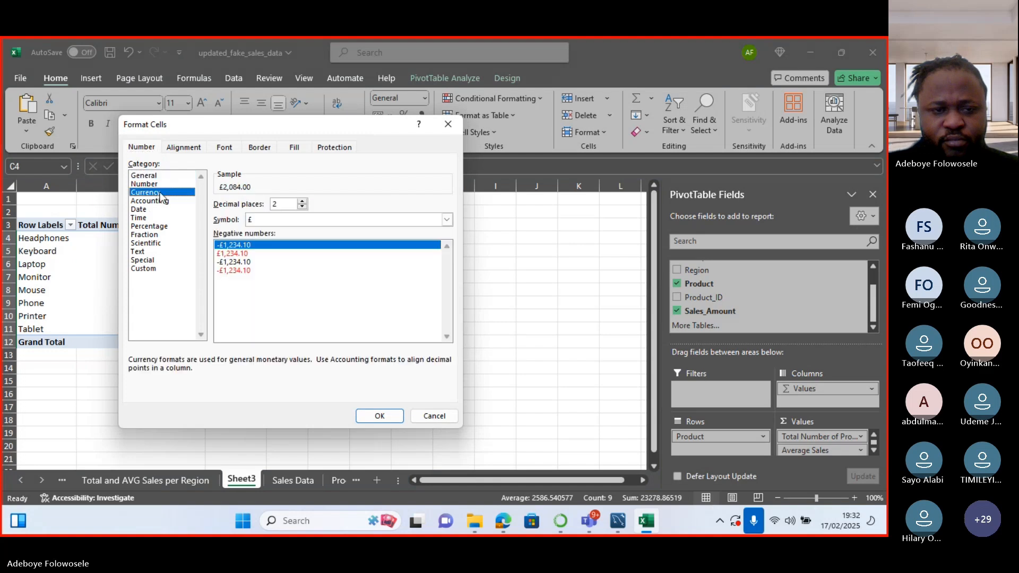
left_click(302, 206)
left_click(302, 206)
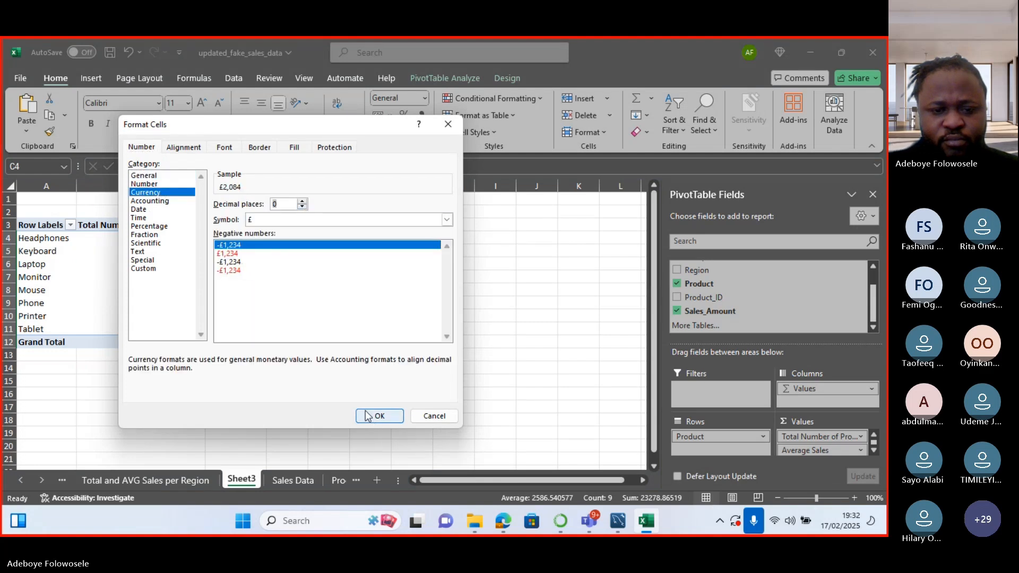
left_click(378, 416)
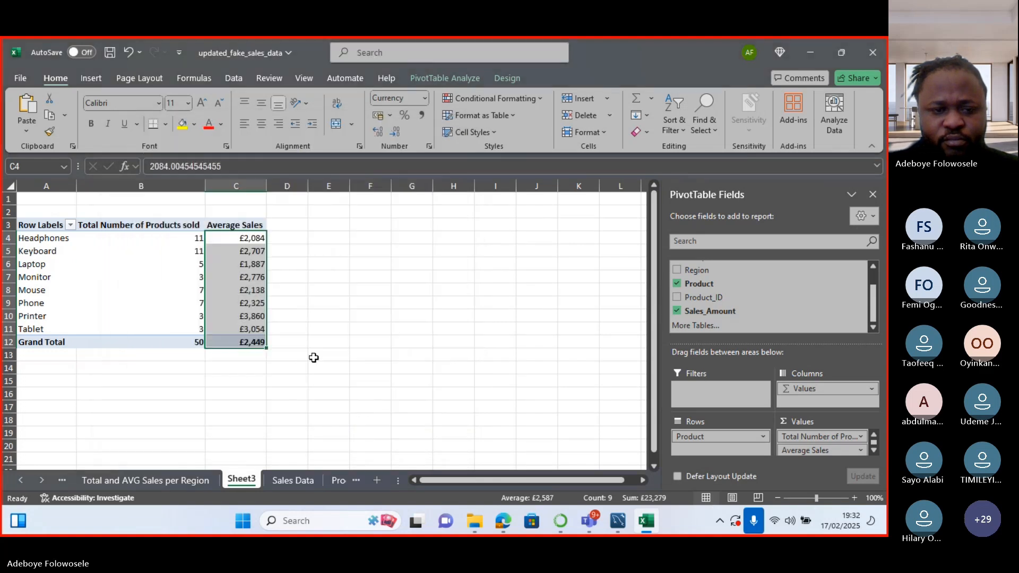
left_click(247, 317)
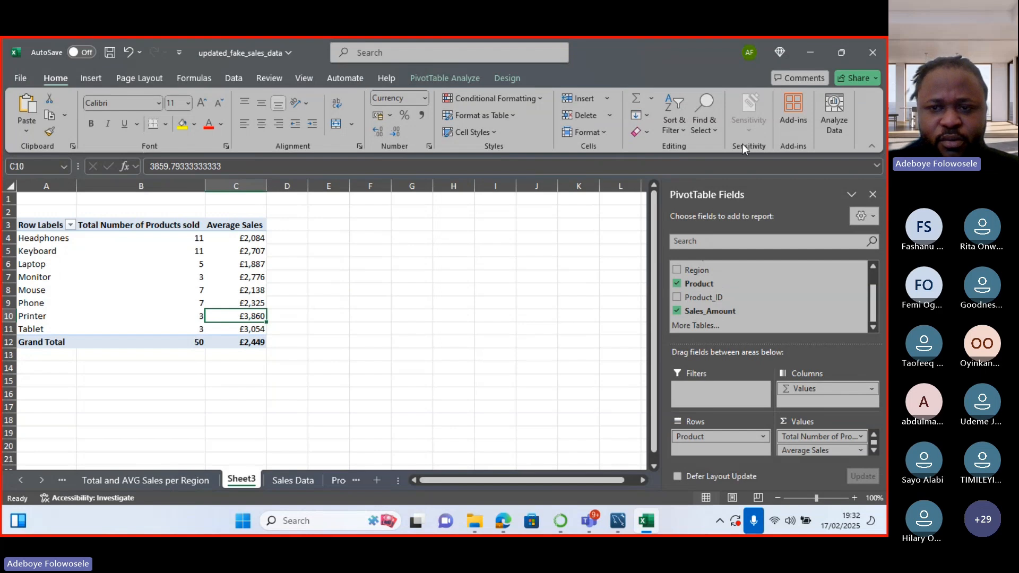
Insert a Clustered Bar PivotChart chosen from Recent chart types.
left_click(462, 79)
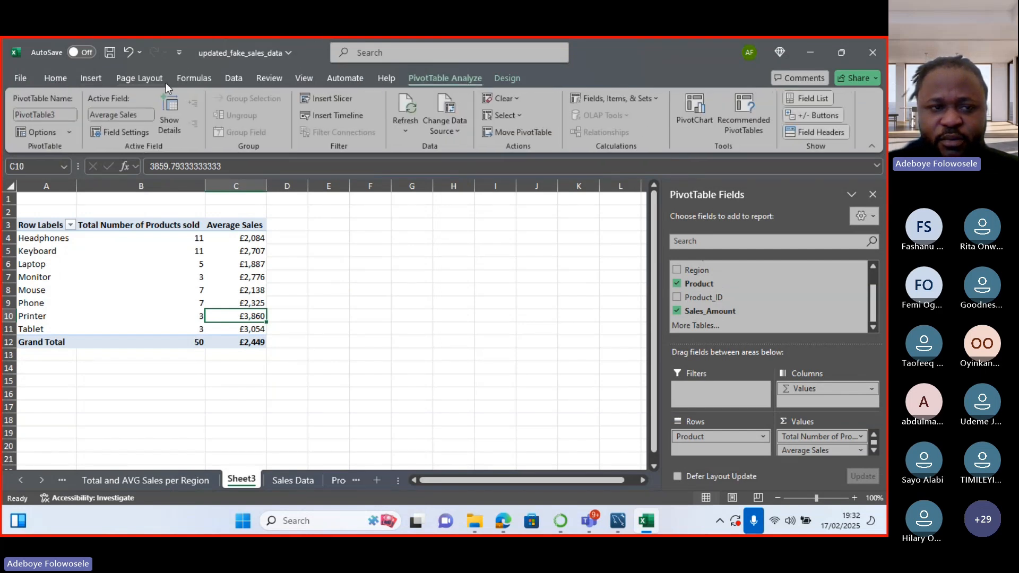
left_click(100, 83)
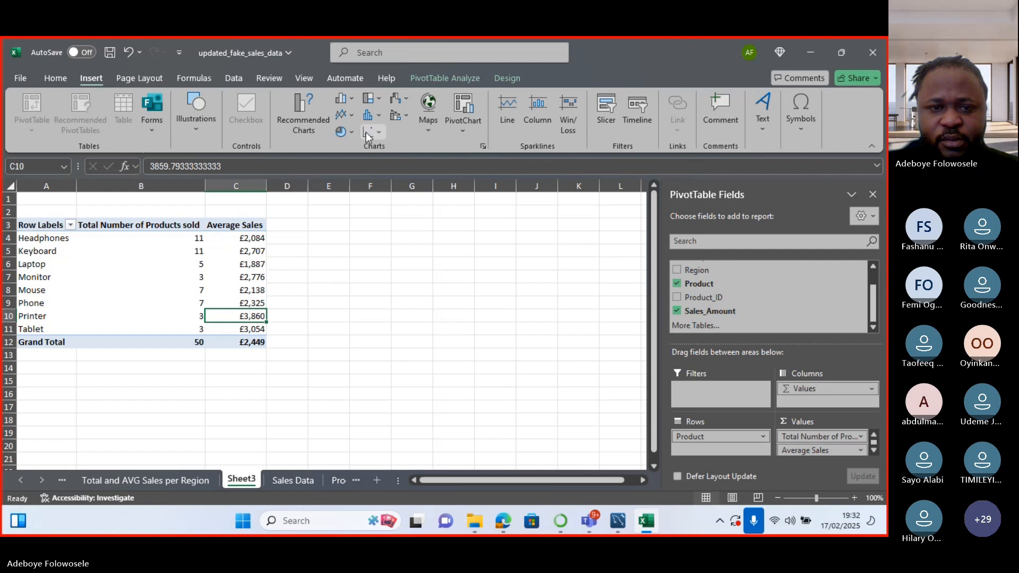
left_click(381, 133)
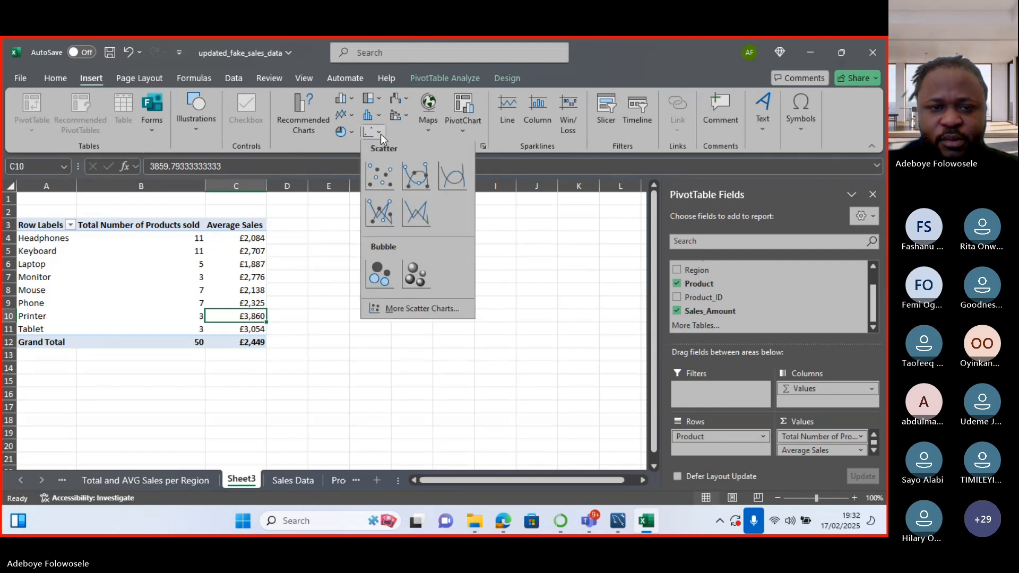
left_click(328, 128)
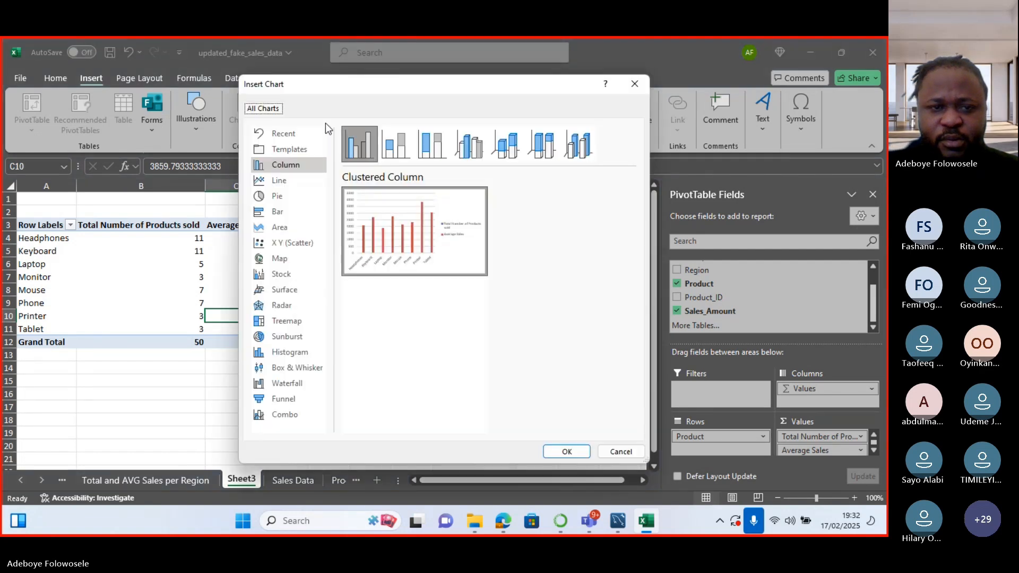
left_click(291, 134)
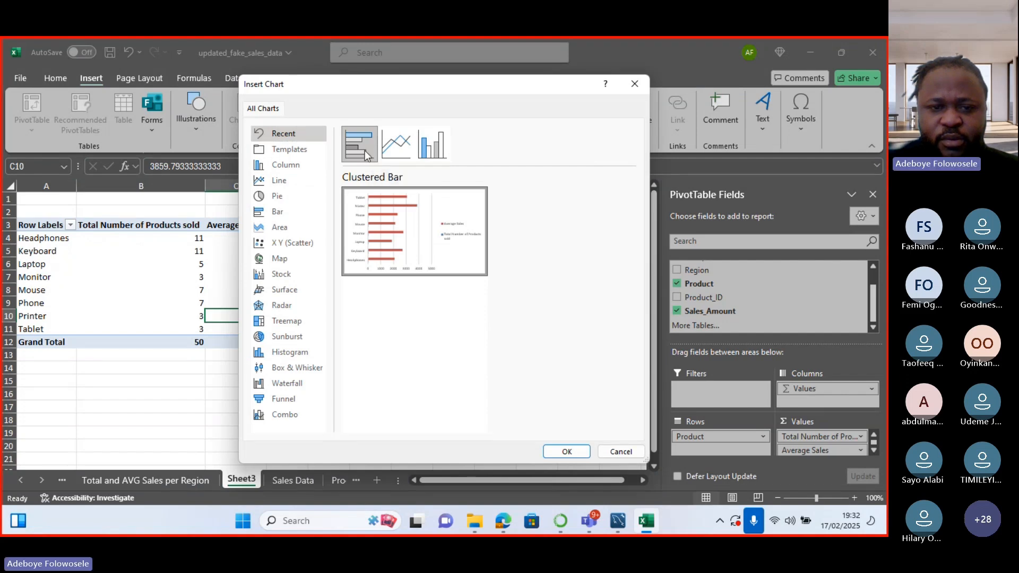
left_click(567, 452)
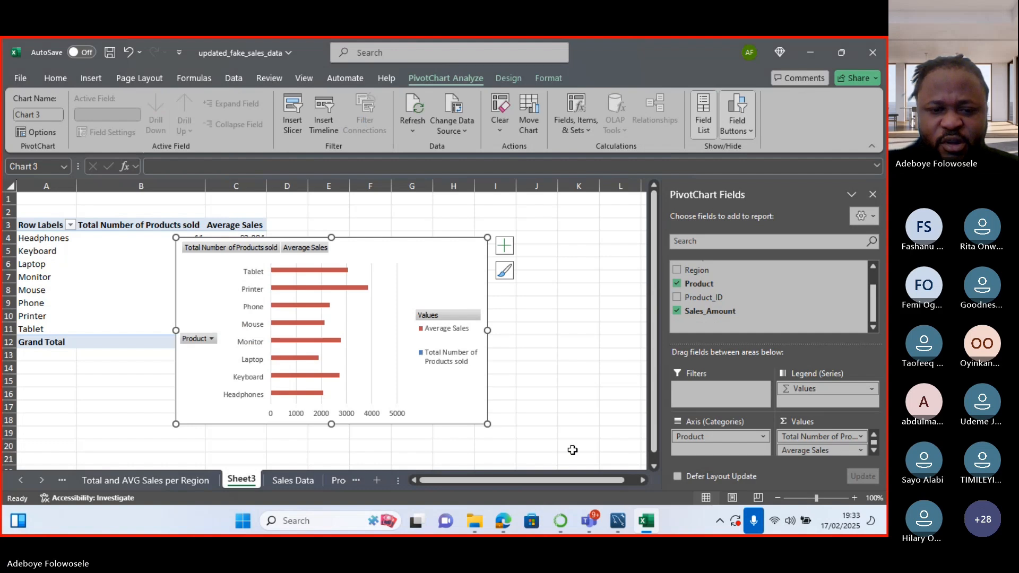
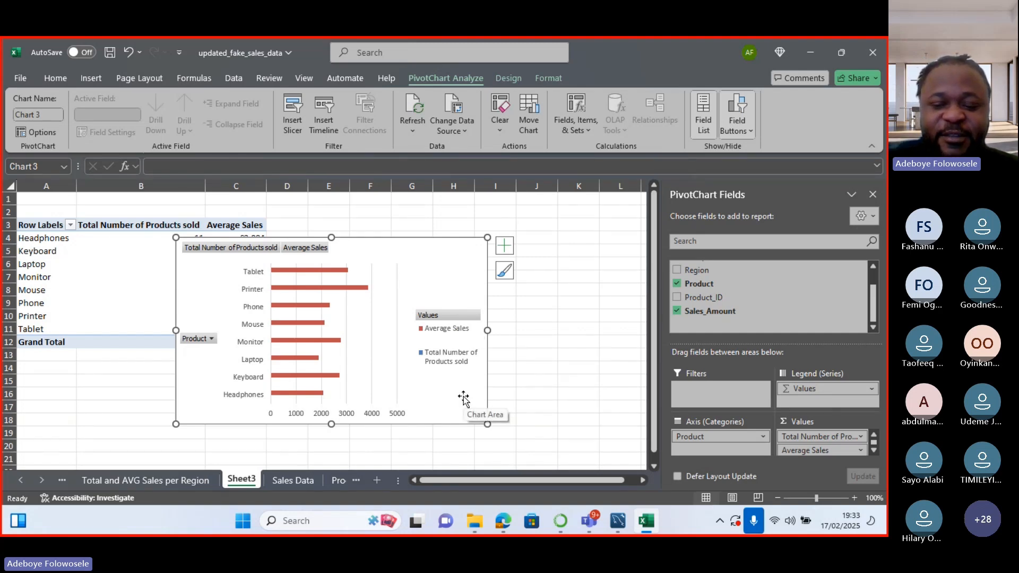
Delete the existing pivot chart, keeping the pivot table that totals 50 and £2,449.
key("Delete")
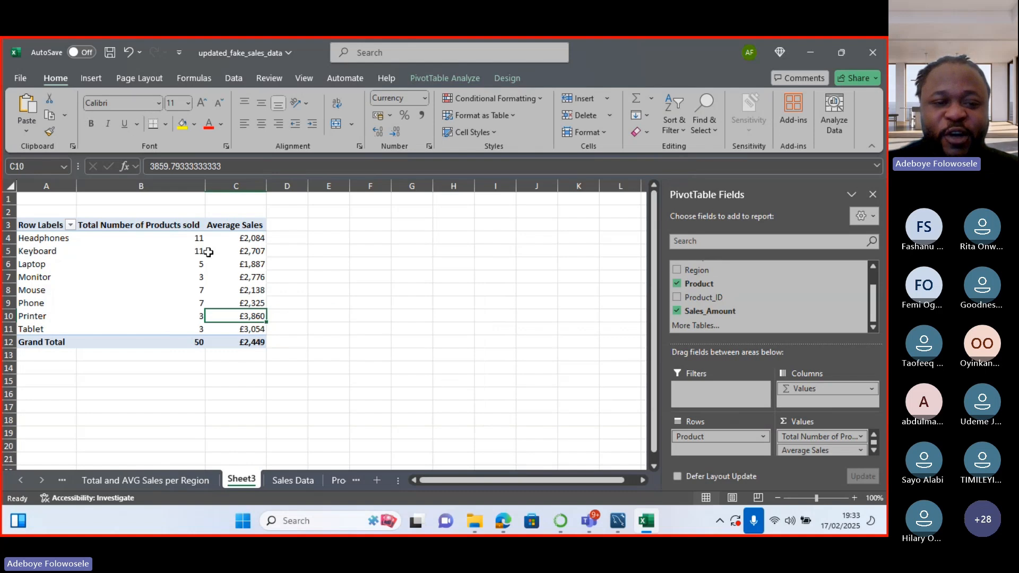
Remove the Average Sales field so the pivot shows only units sold per product, totalling 50.
left_click_drag(219, 226, 256, 345)
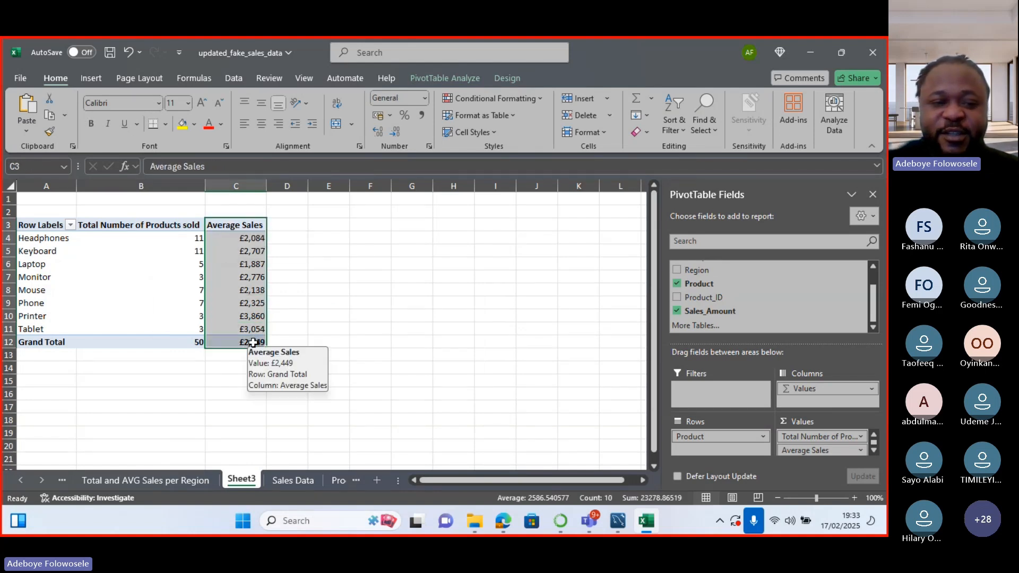
key("Delete")
left_click(449, 313)
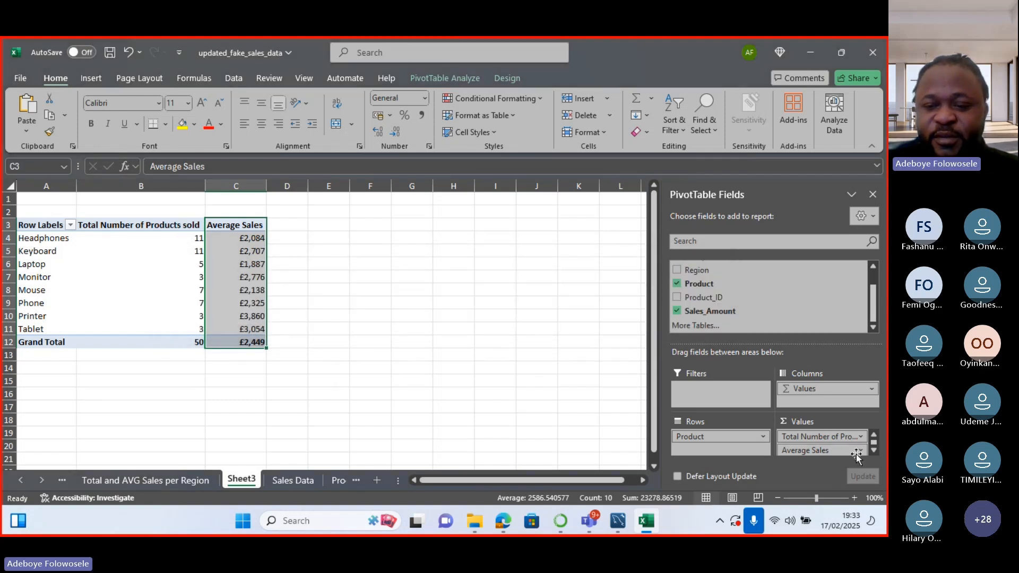
left_click(819, 450)
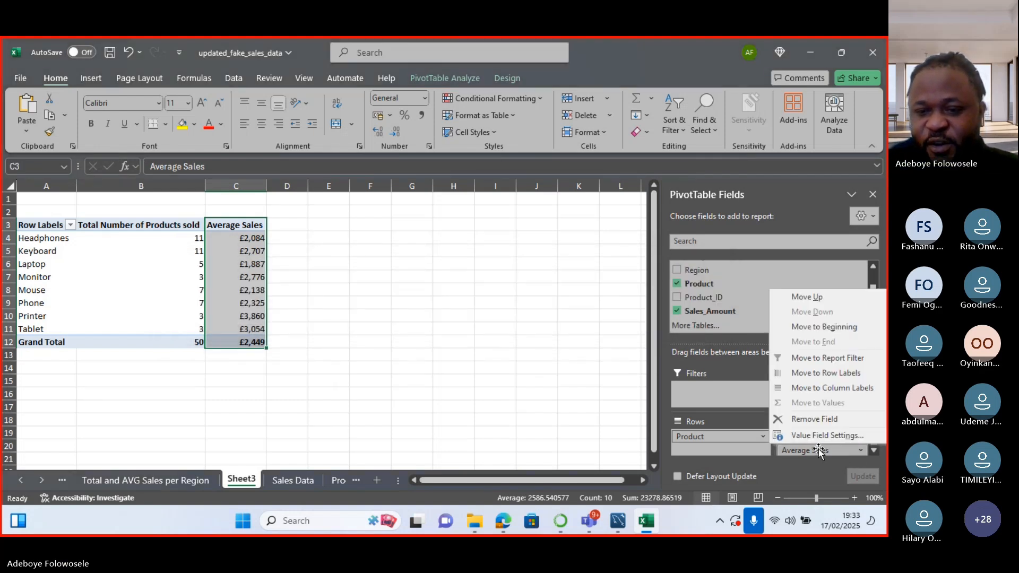
left_click(812, 419)
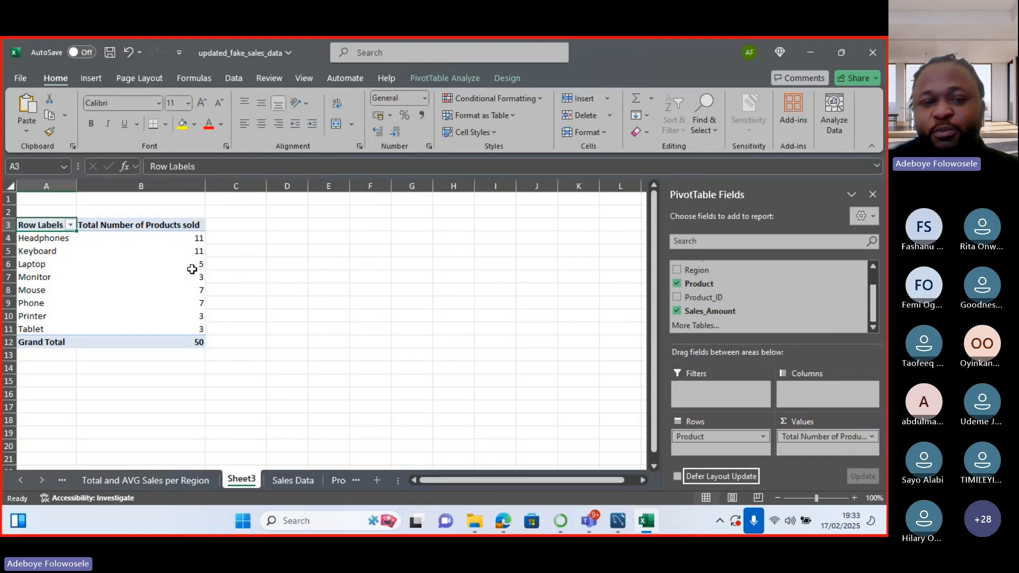
mouse_move(192, 269)
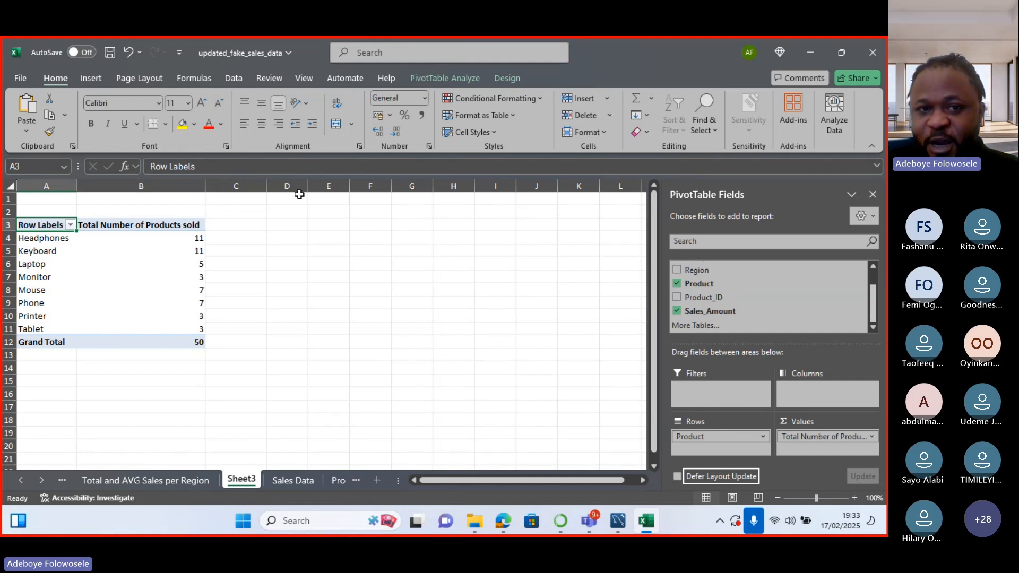
Insert a Clustered Column pivot chart and move it slightly right and up.
left_click(444, 80)
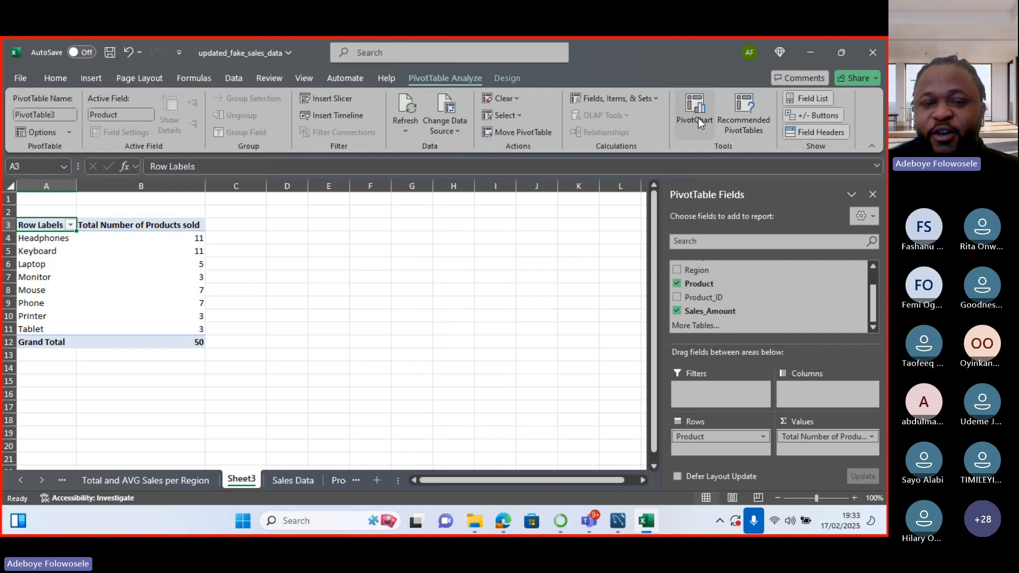
left_click(698, 118)
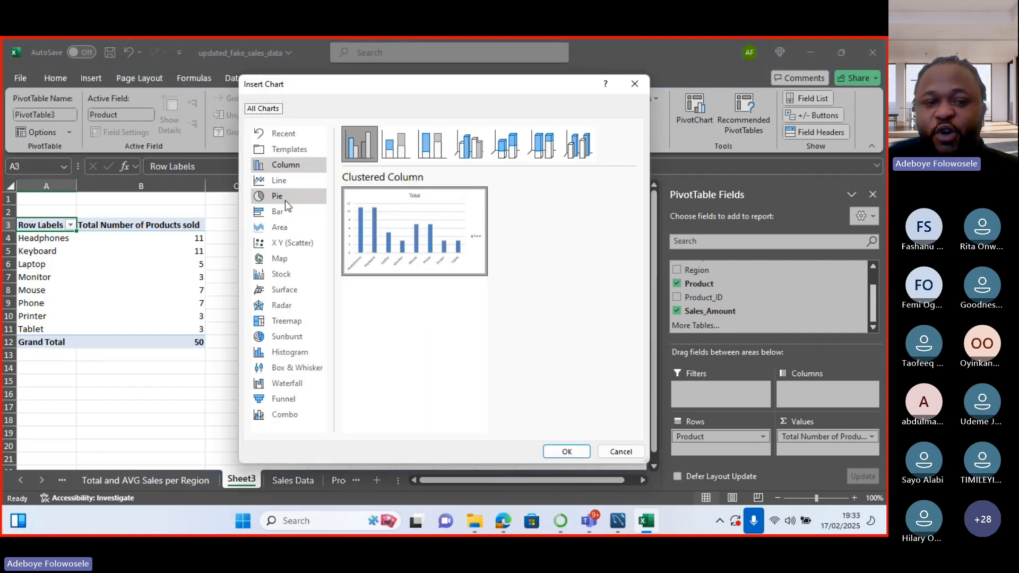
mouse_move(384, 263)
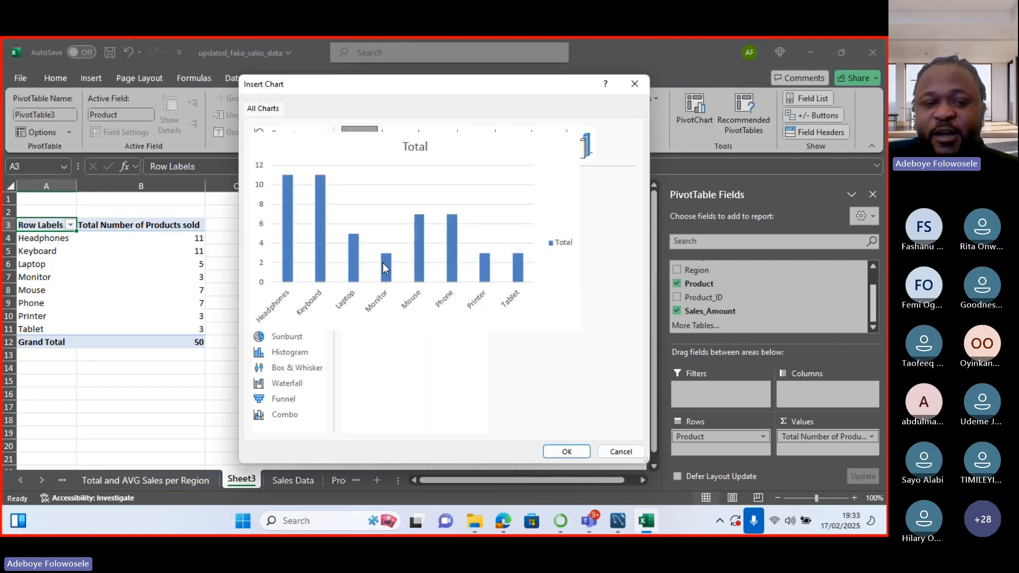
left_click(552, 451)
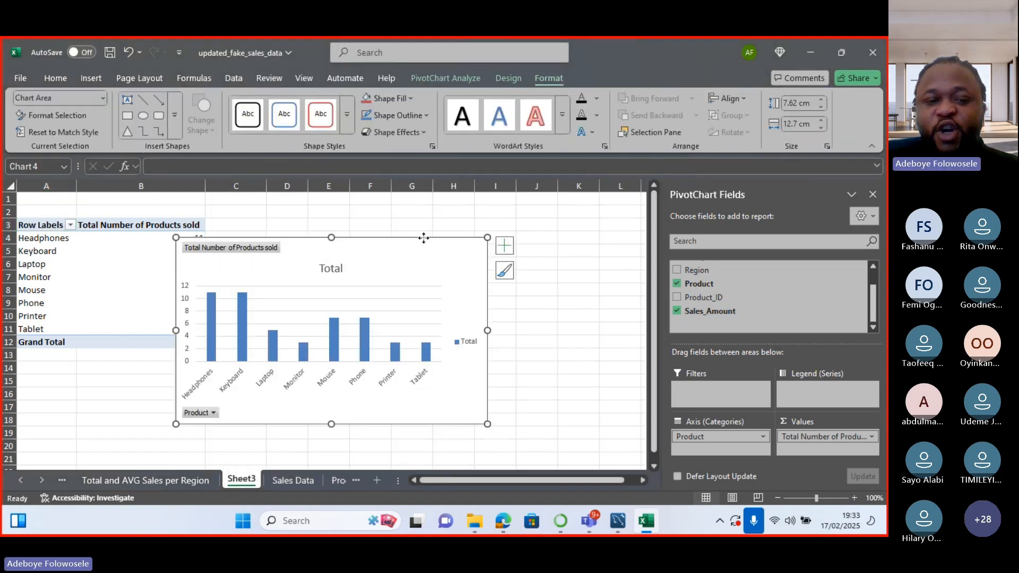
left_click_drag(423, 237, 462, 223)
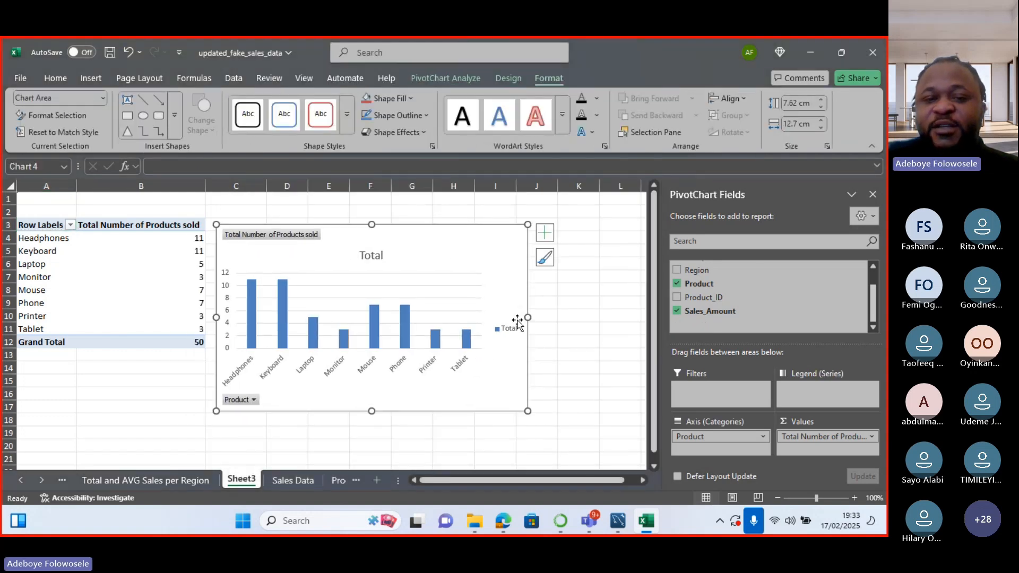
Remove the legend, gridlines and vertical axis, and add data labels to the columns.
left_click(545, 232)
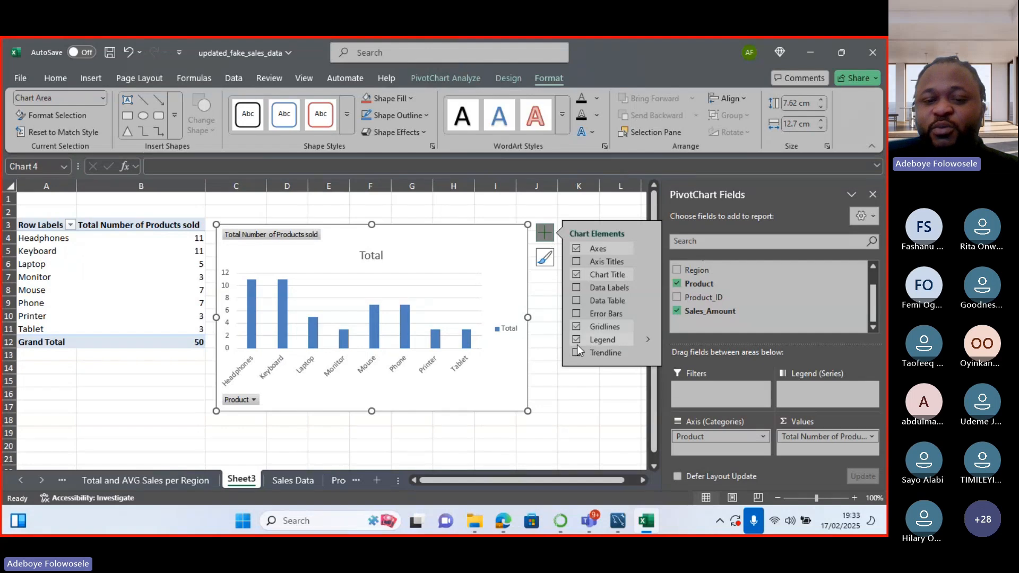
left_click(577, 340)
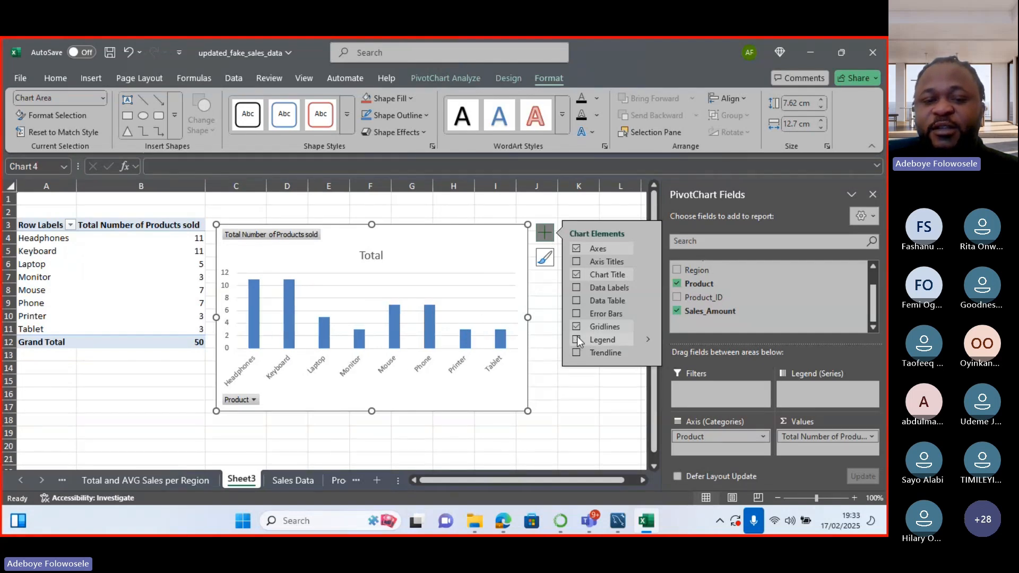
left_click(577, 301)
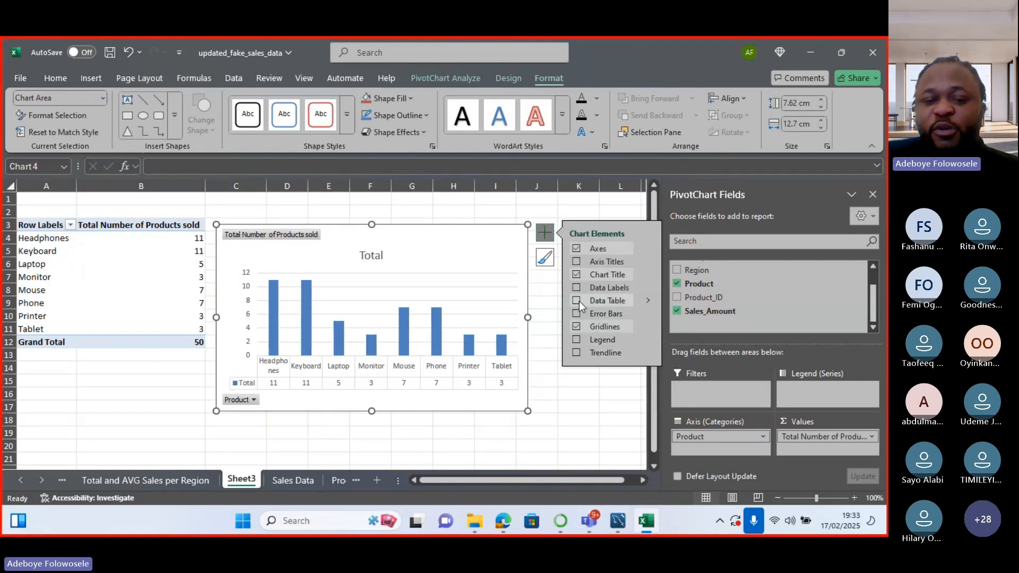
left_click(576, 300)
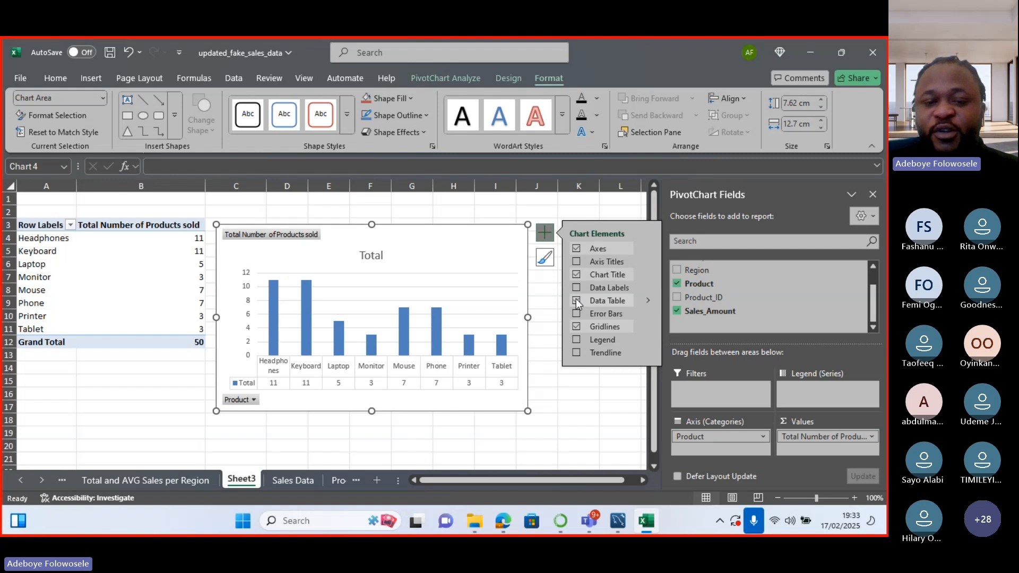
left_click(577, 301)
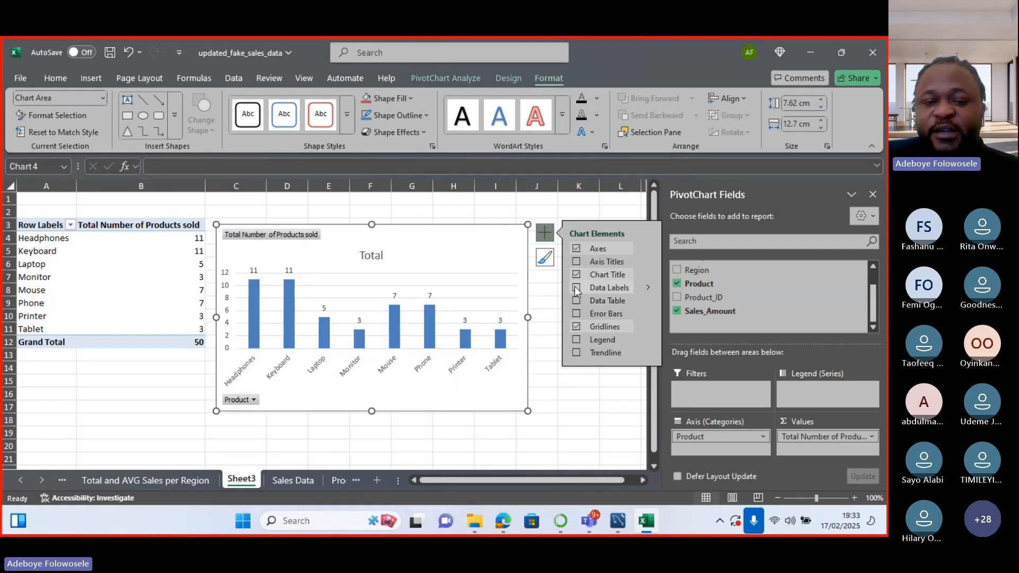
left_click(577, 288)
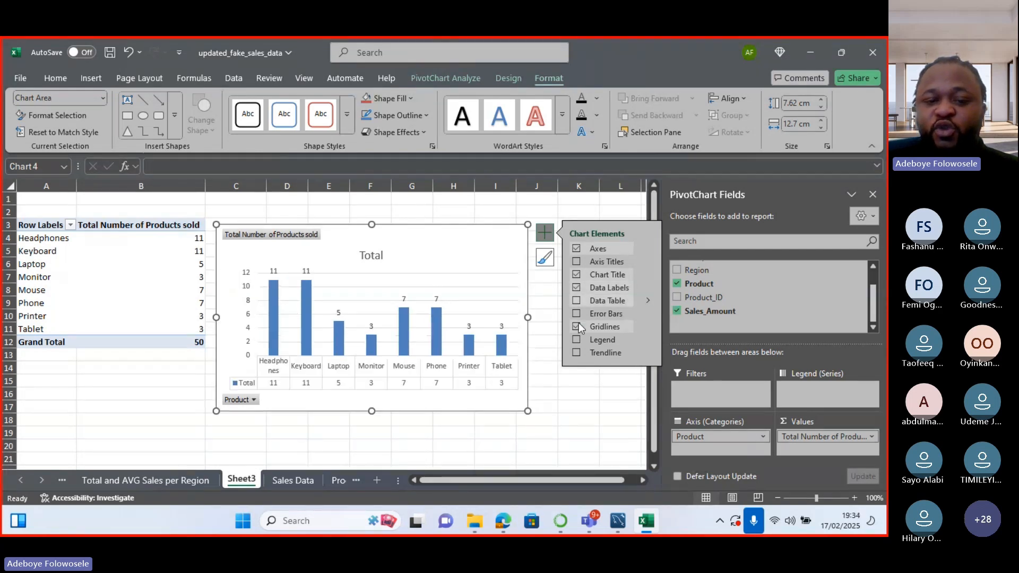
left_click(577, 326)
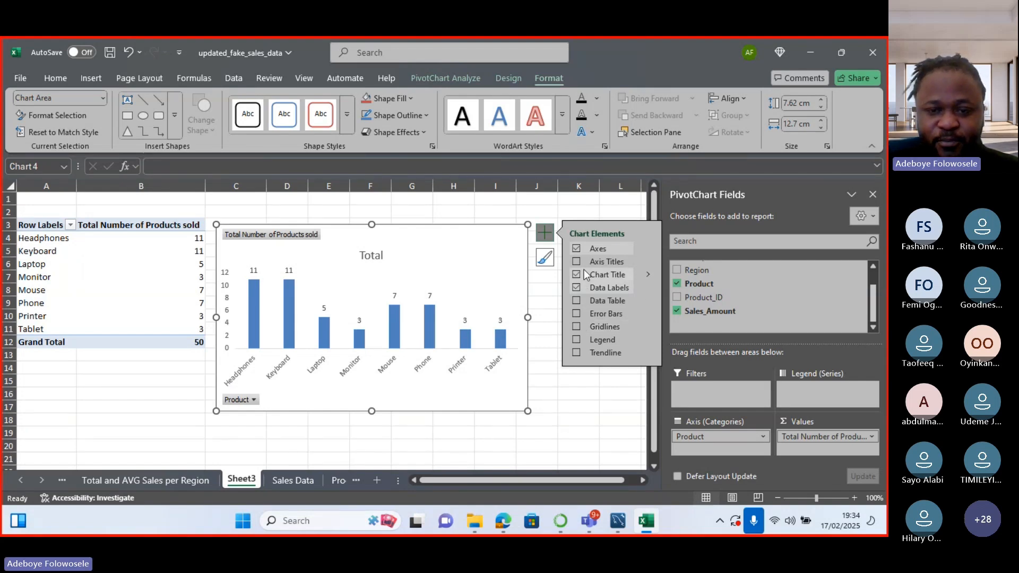
mouse_move(649, 253)
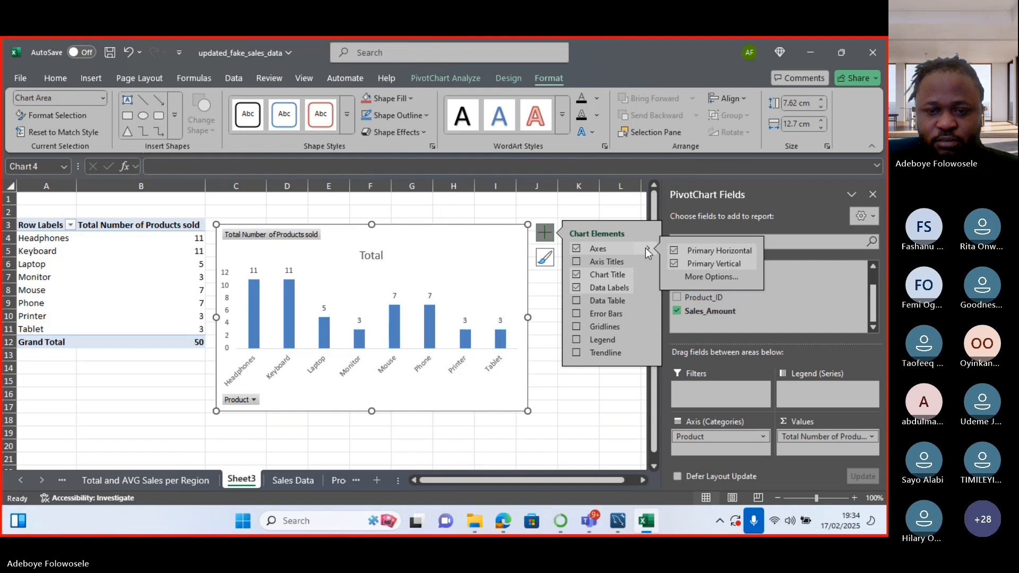
left_click(674, 265)
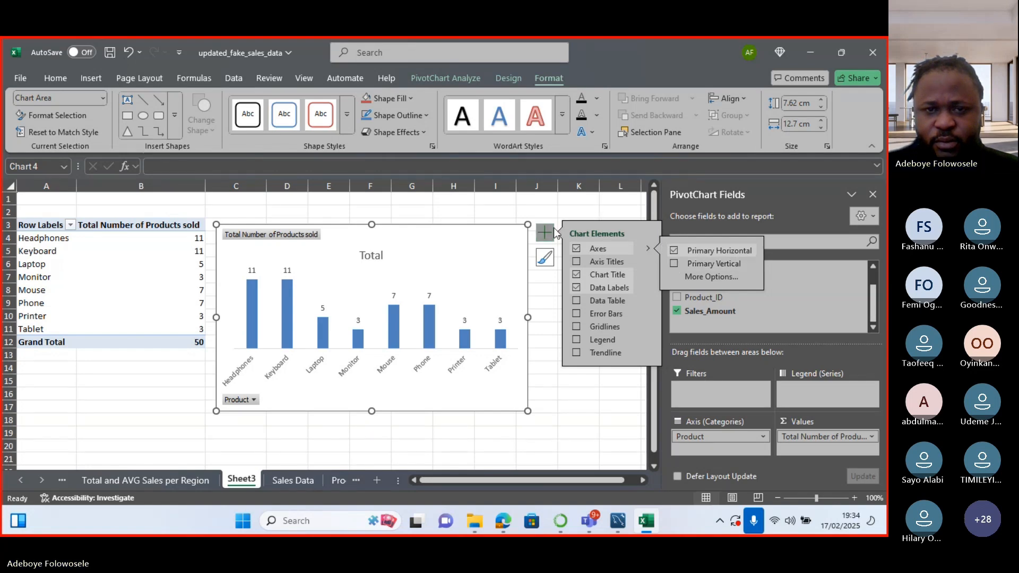
left_click(578, 211)
Hide the Product and value field buttons on the pivot chart.
left_click(528, 276)
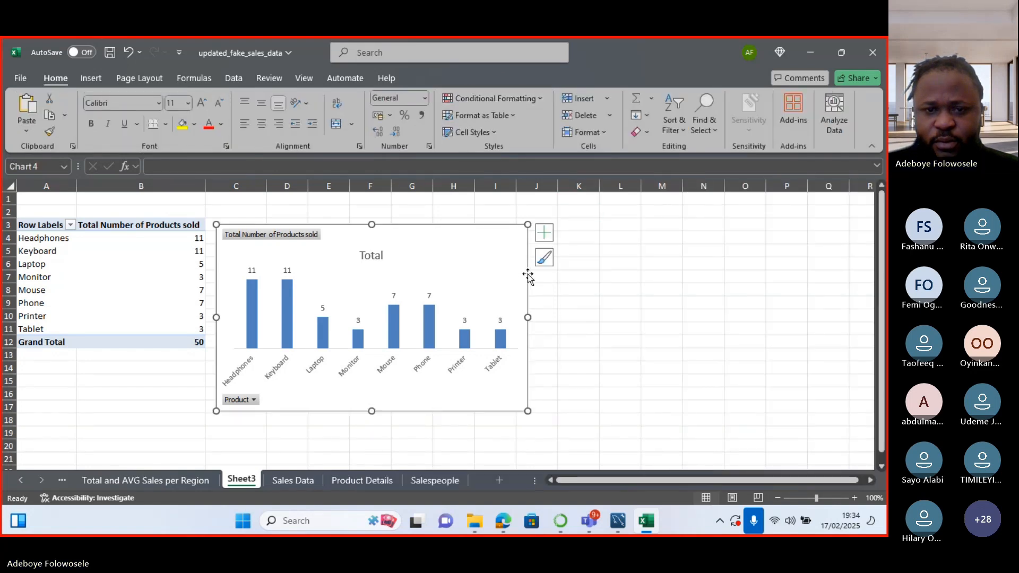
left_click(508, 79)
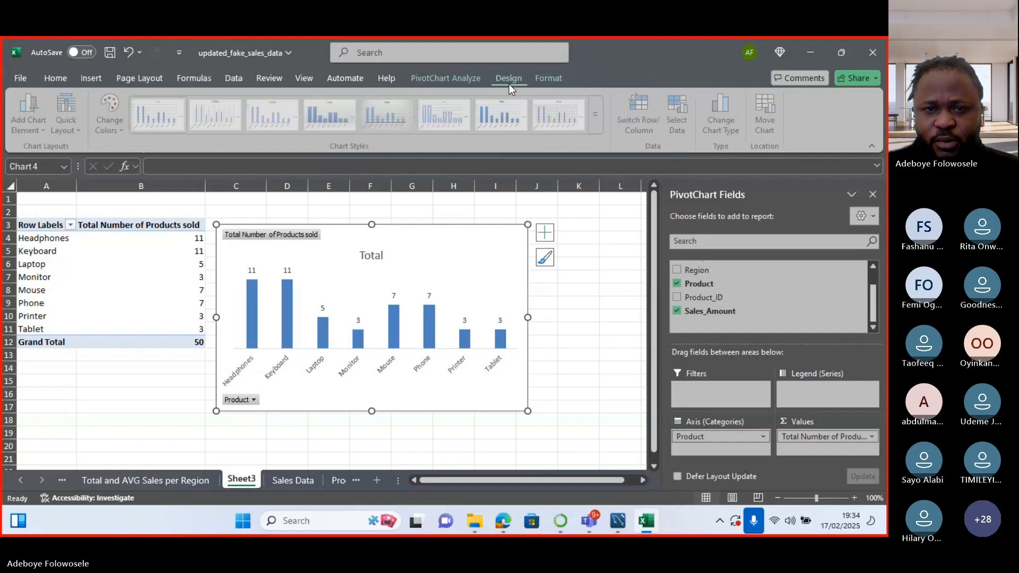
left_click(440, 78)
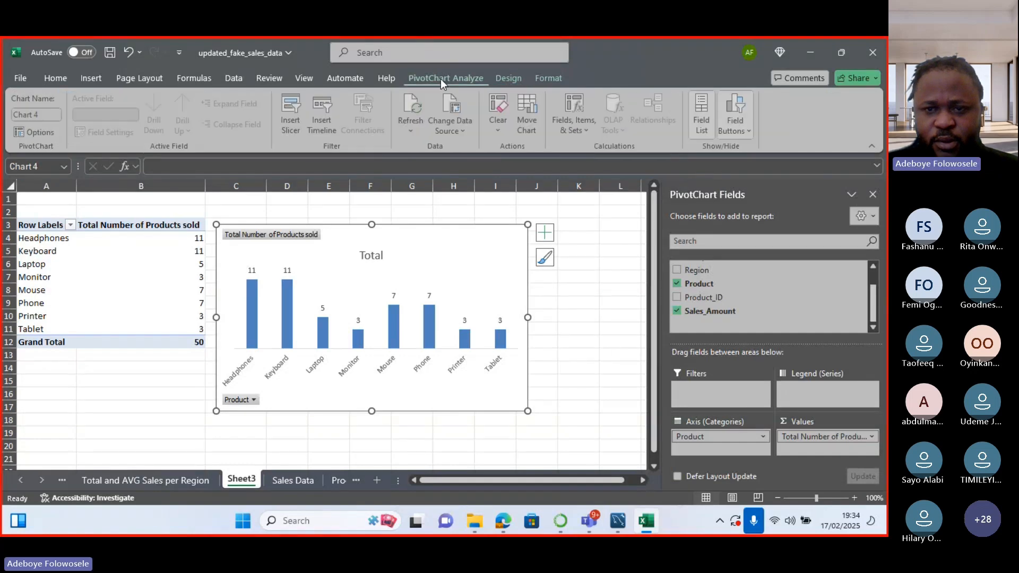
left_click(732, 136)
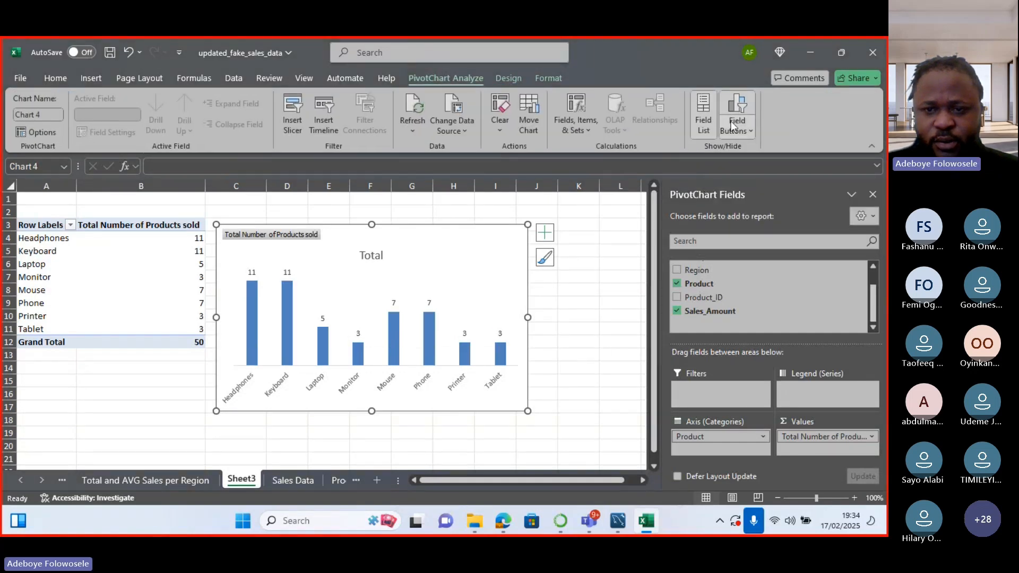
left_click(733, 128)
left_click(714, 205)
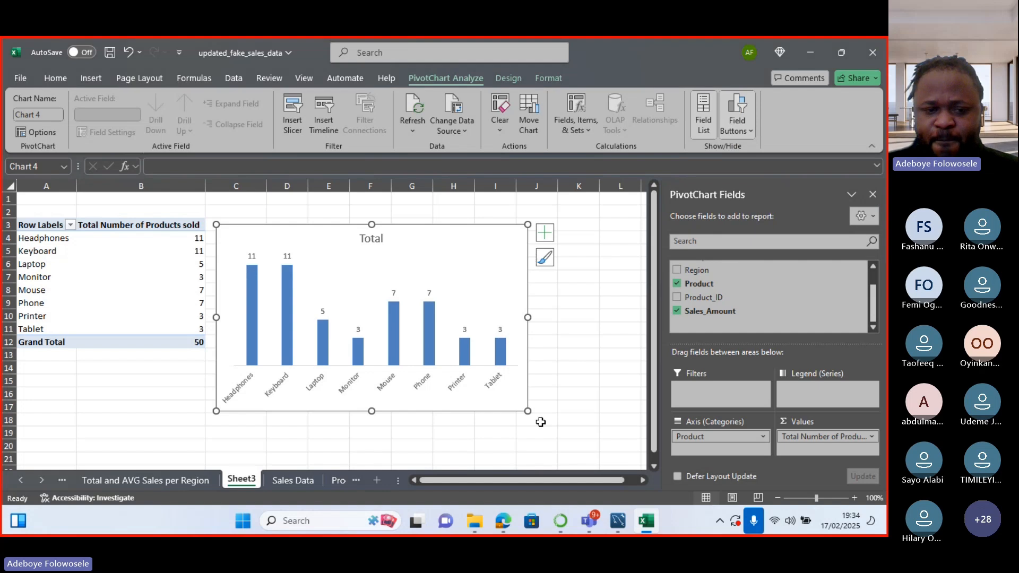
Retitle the chart 'Total Number of Products Sold'.
double_click(377, 240)
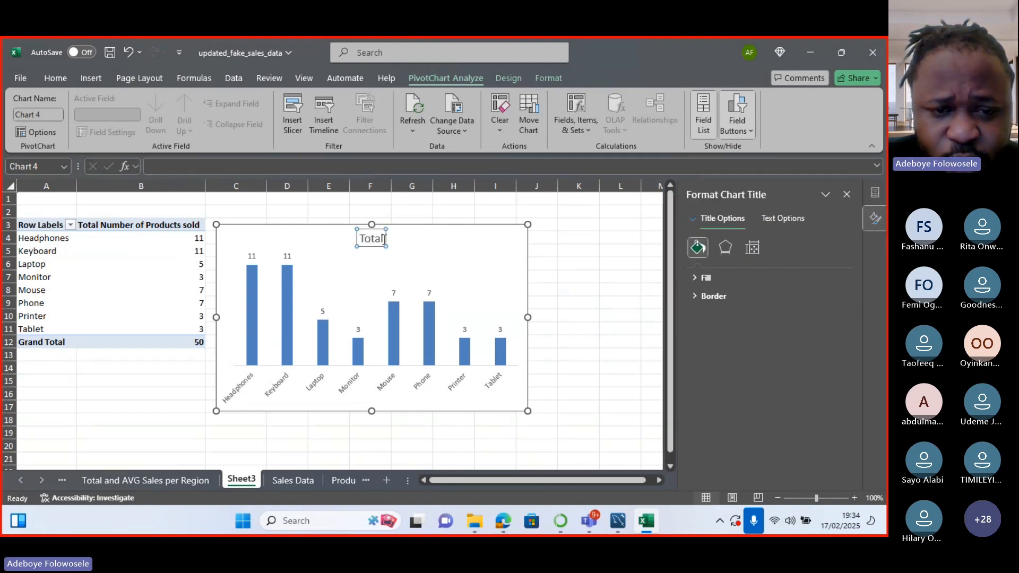
type("No")
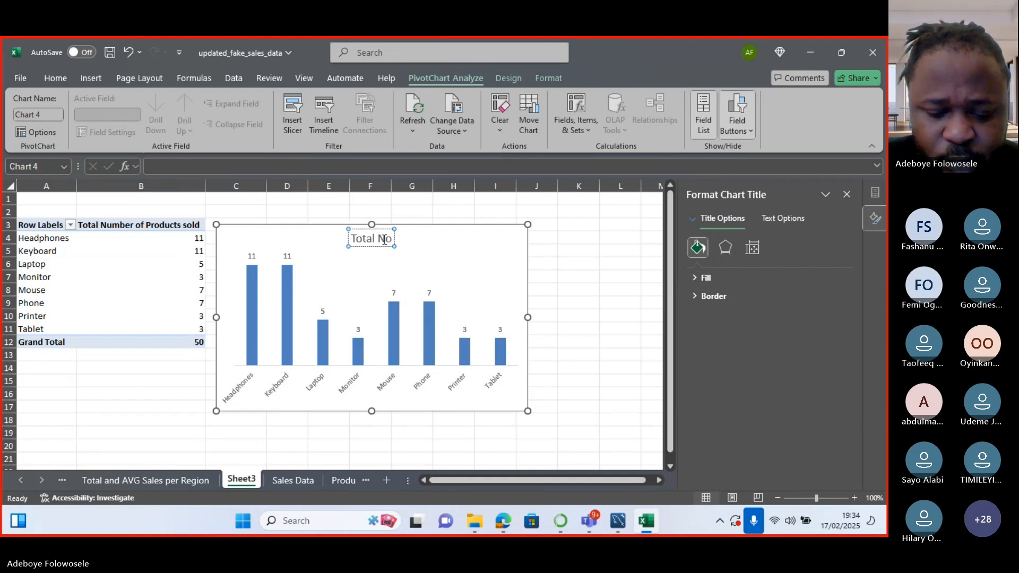
key("BackSpace")
key("BackSpace")
type("Number")
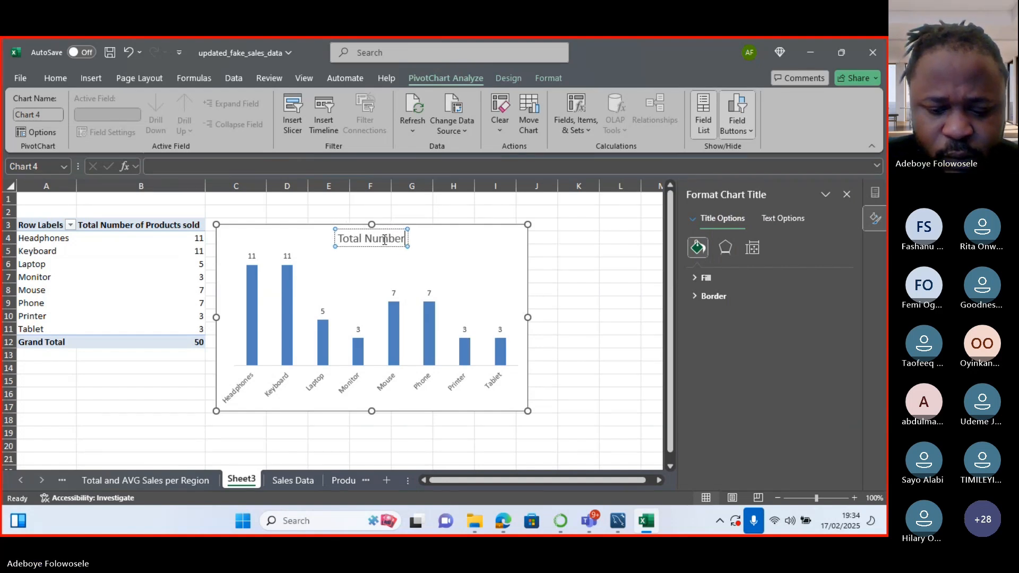
type(" of Products Sol")
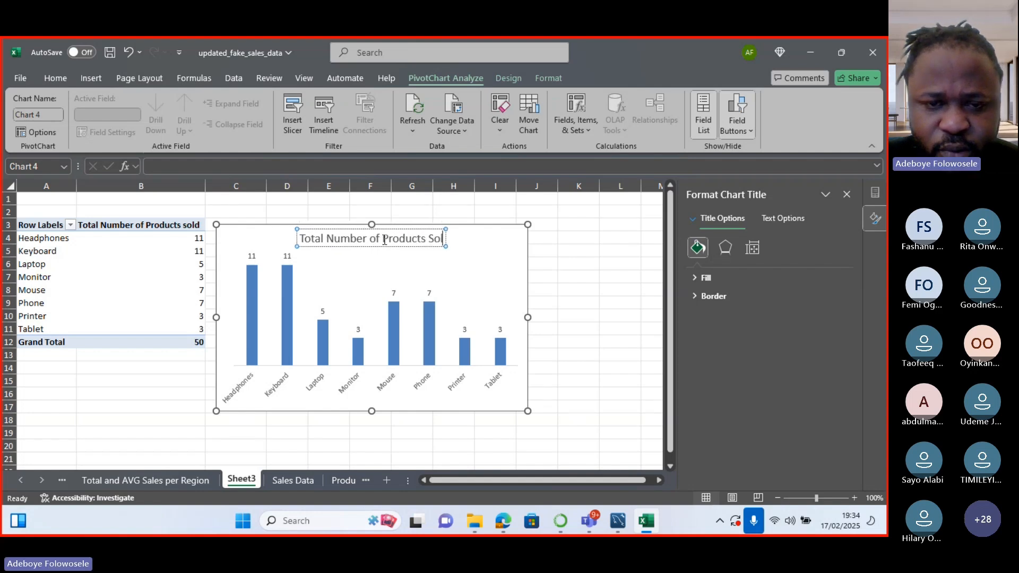
type("d")
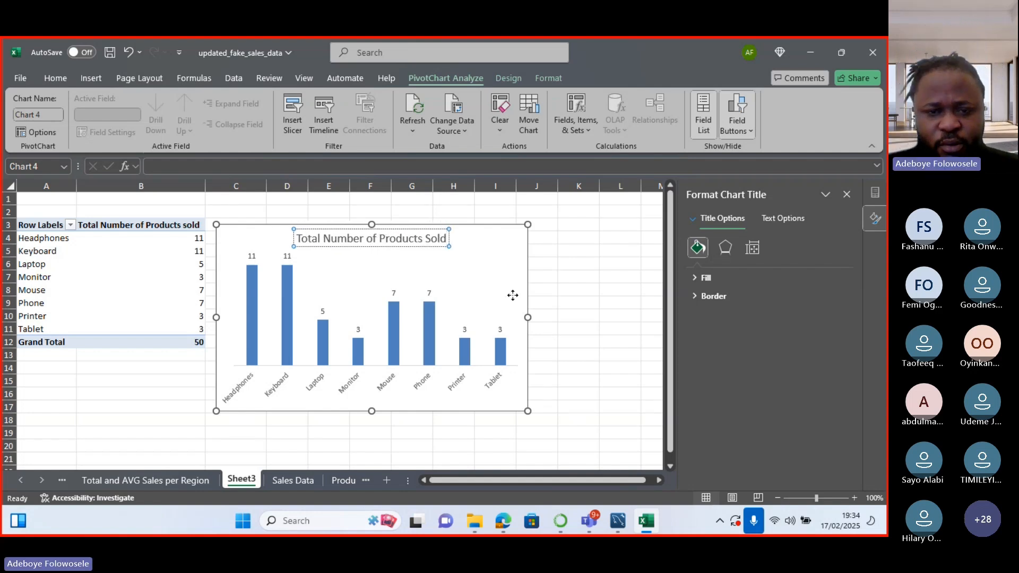
left_click(512, 296)
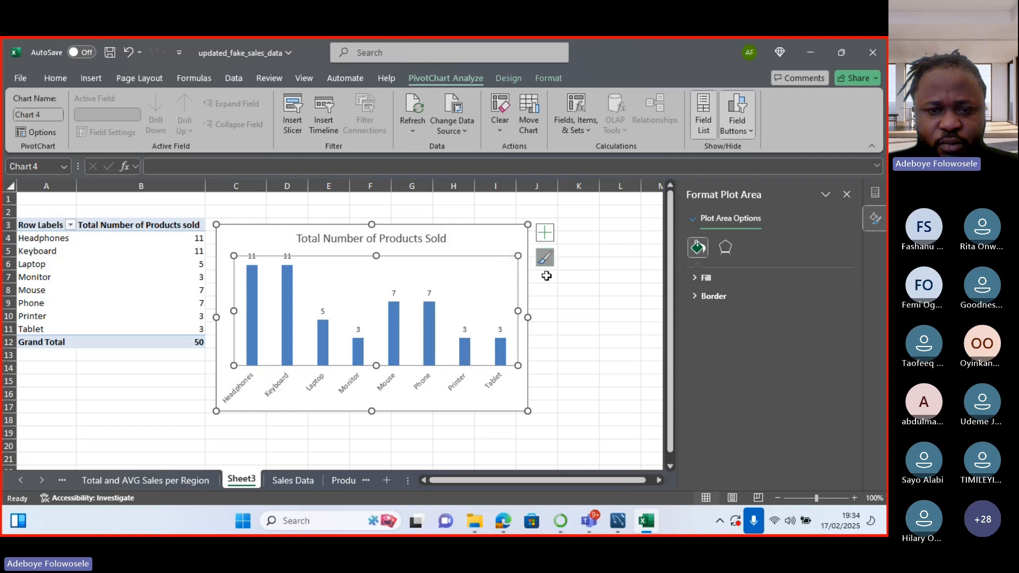
Rename Sheet3 to 'Total Number of Products Sold'.
left_click(555, 345)
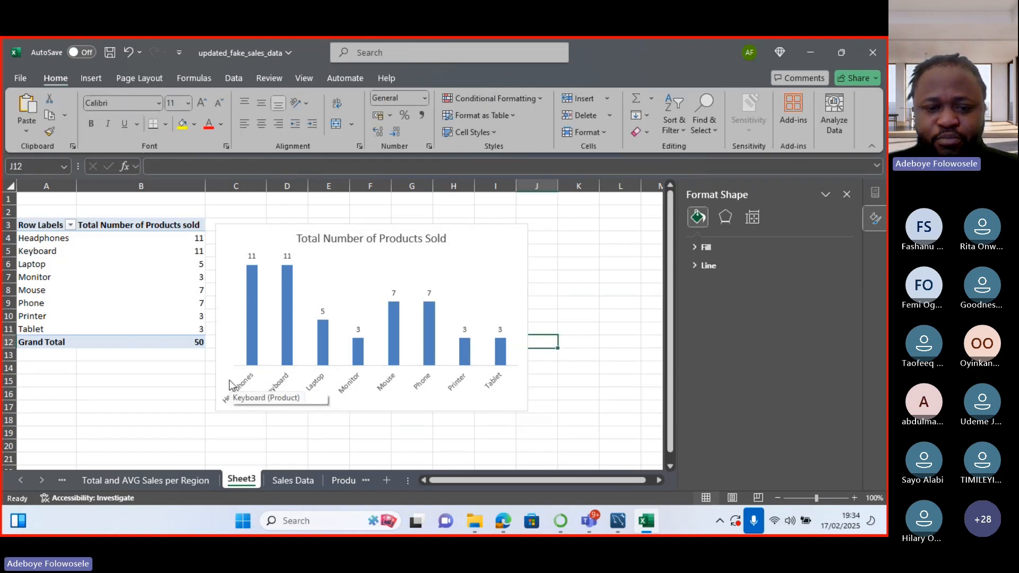
right_click(254, 470)
left_click(281, 321)
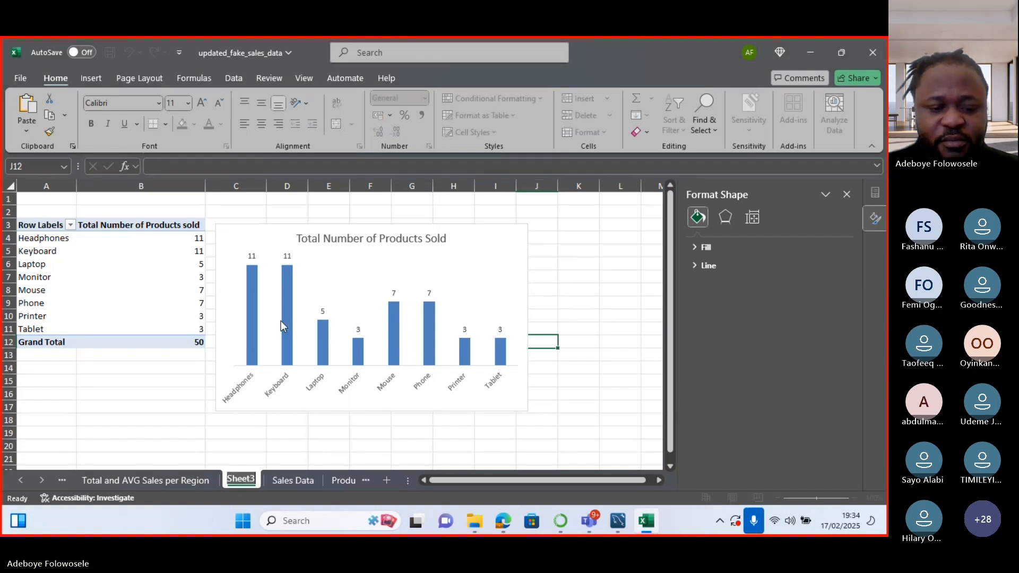
type("total")
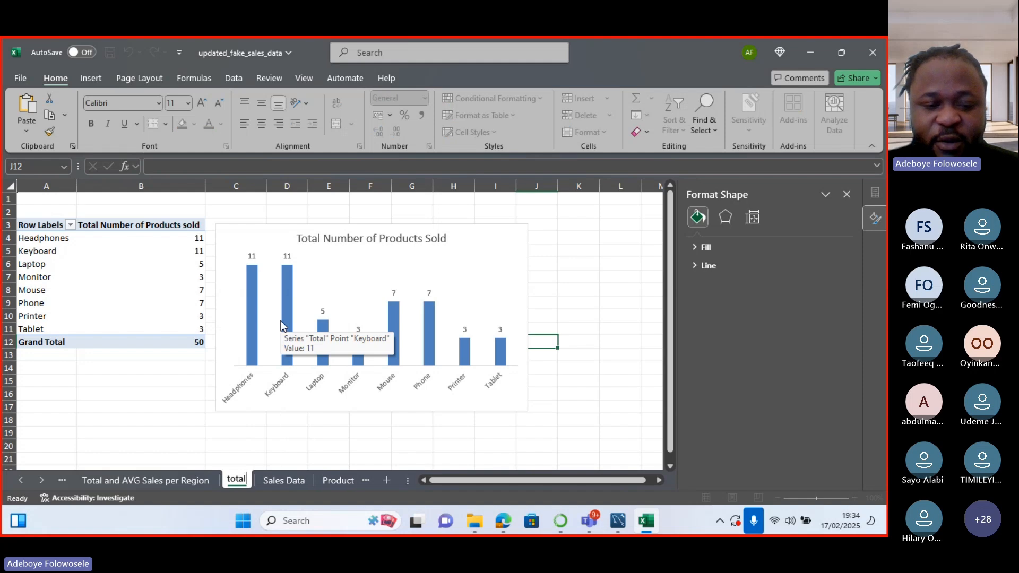
key("BackSpace")
key("BackSpace")
key("BackSpace")
key("BackSpace")
key("BackSpace")
type("Tot")
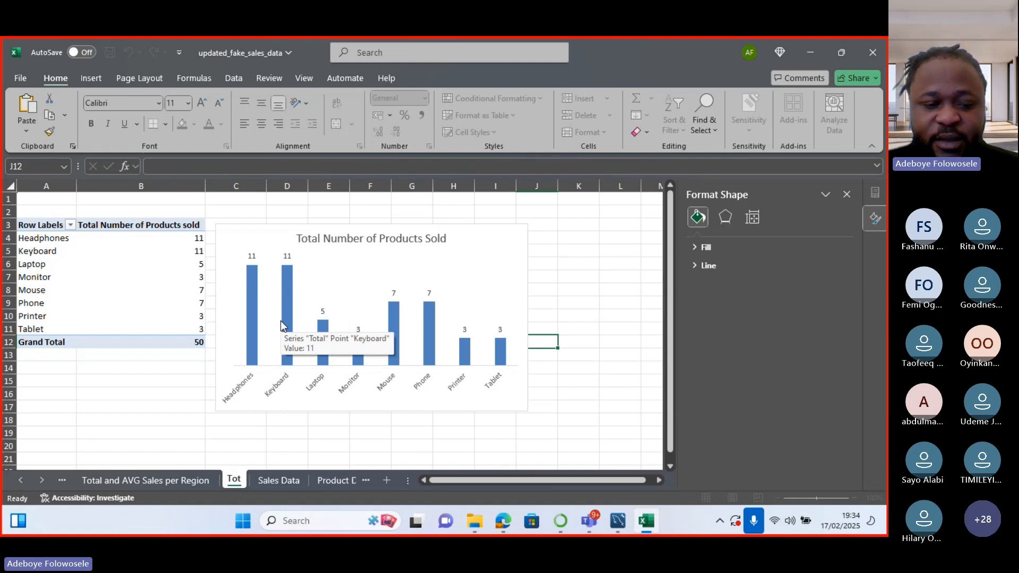
type("al Numbe")
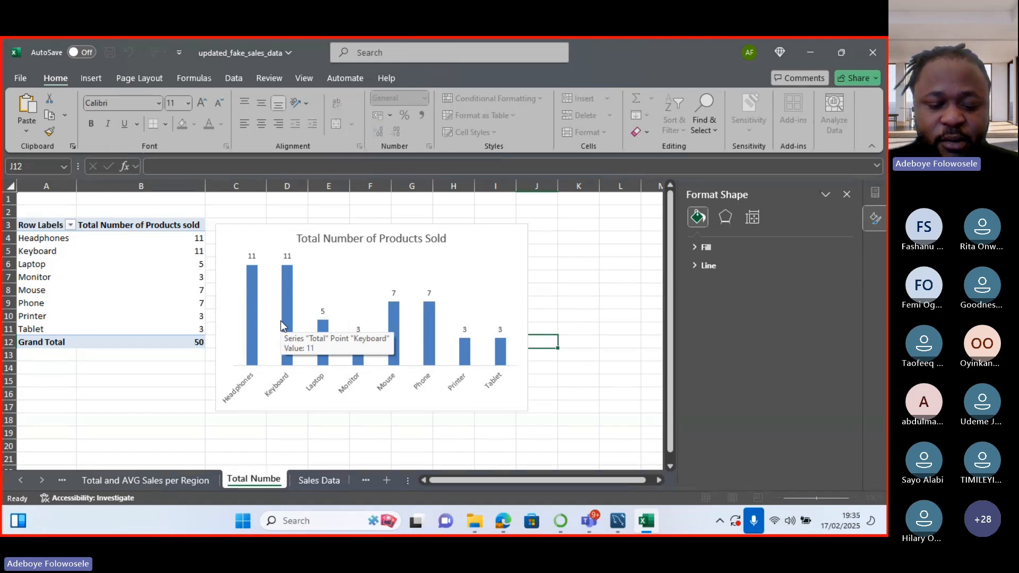
type("r of Prod")
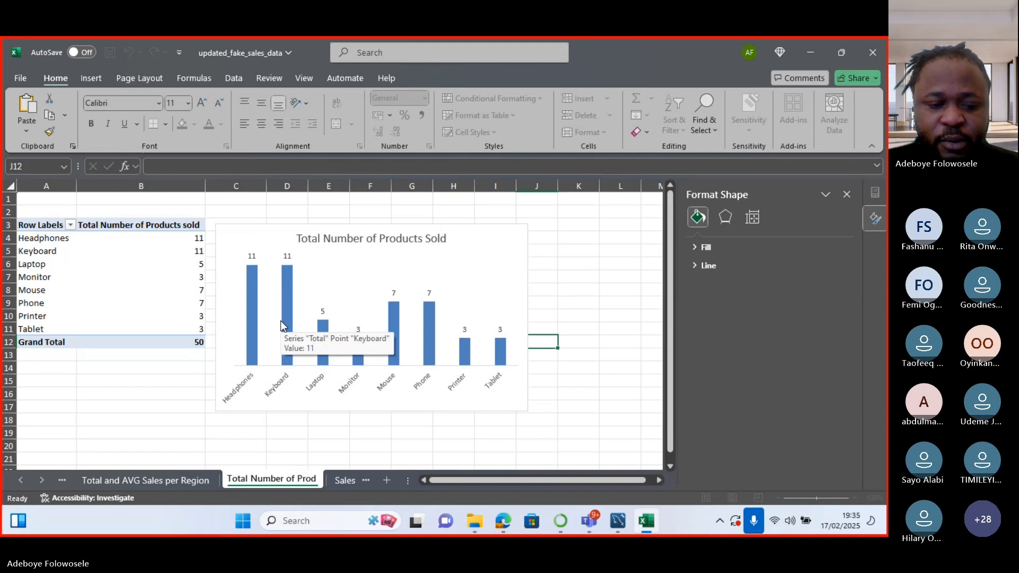
type("ucts Sold")
key("Return")
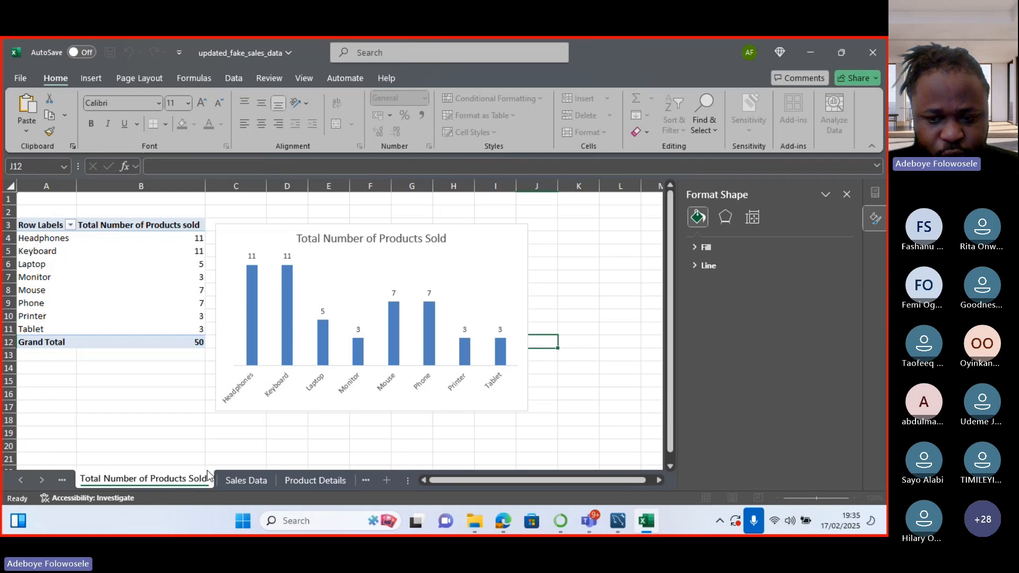
Switch to the Sales Data sheet listing salesperson, region, product and amount records.
left_click(245, 486)
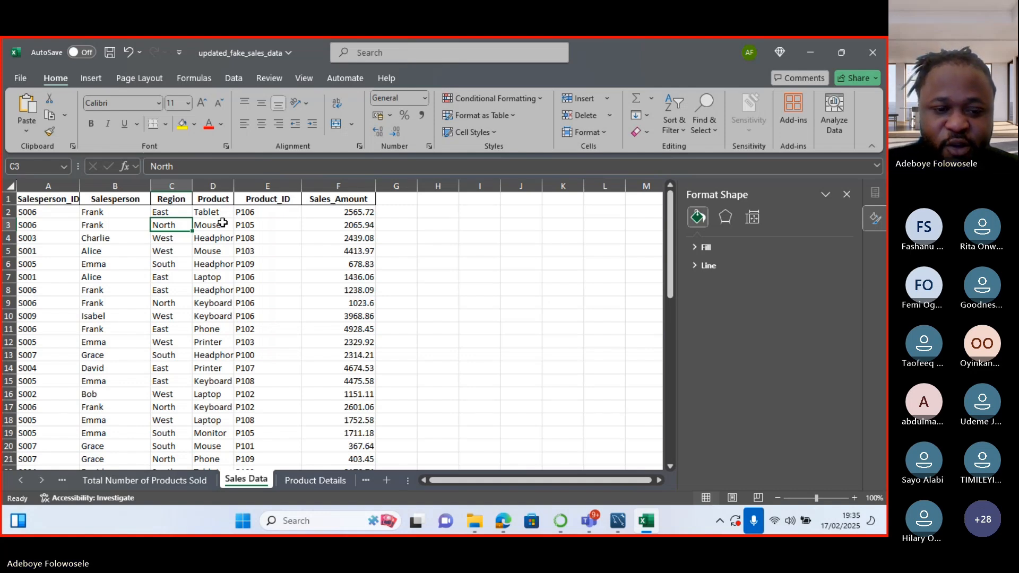
Create a pivot table from the Sales Data table on a new sheet.
left_click(95, 77)
left_click(31, 116)
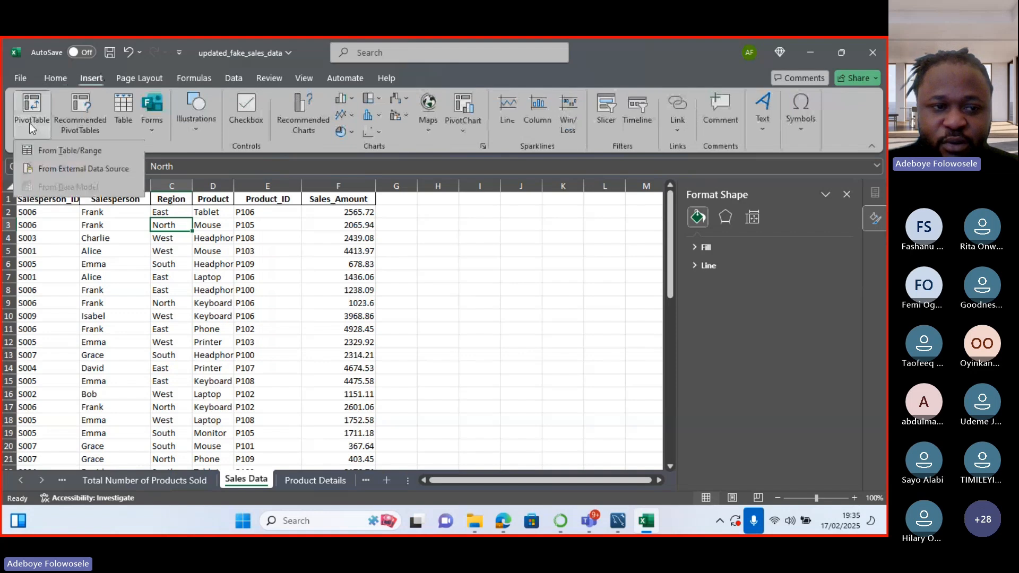
left_click(42, 149)
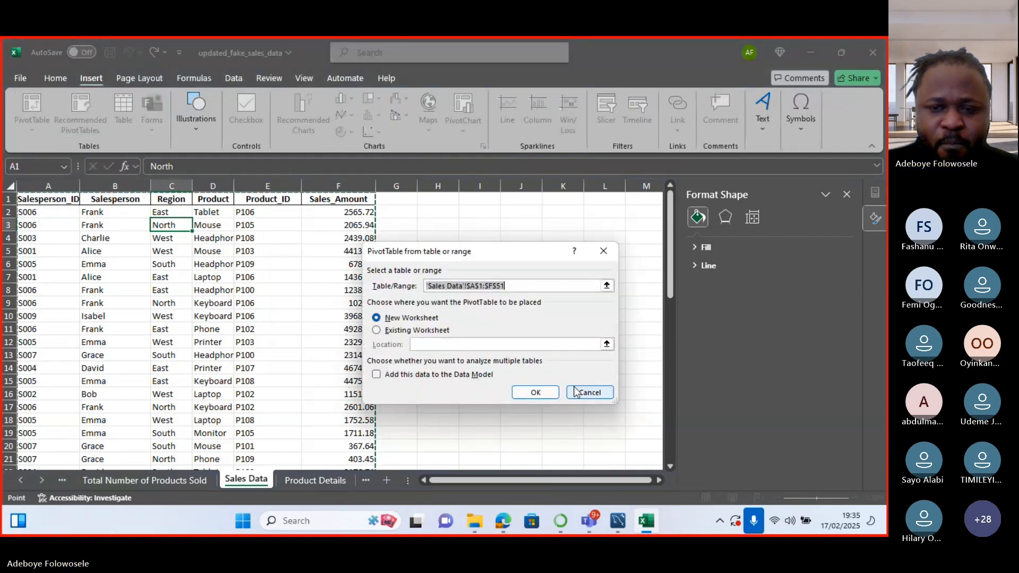
left_click(537, 392)
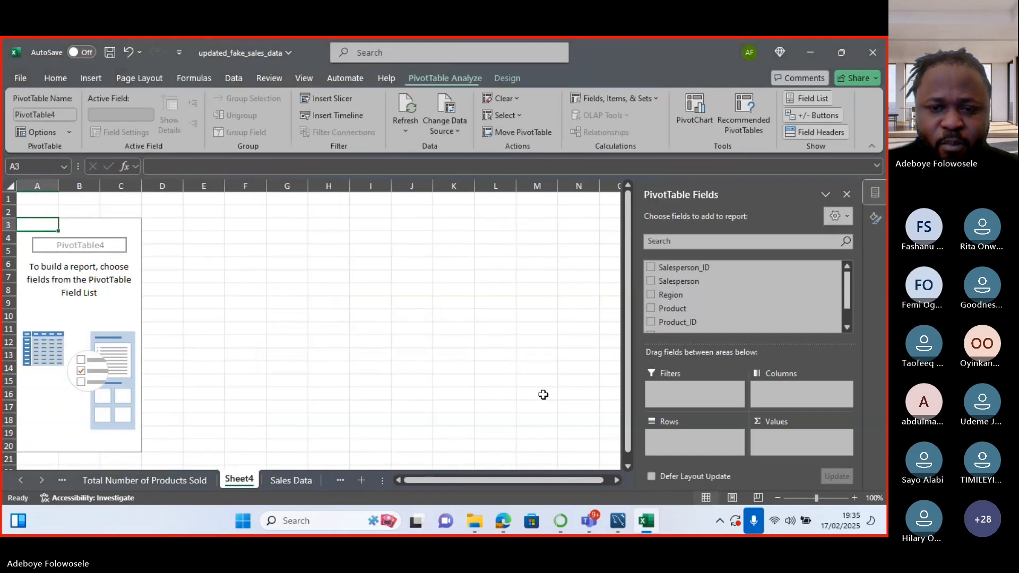
Sum Sales_Amount by Region and make Product a report filter.
left_click(650, 296)
left_click(650, 308)
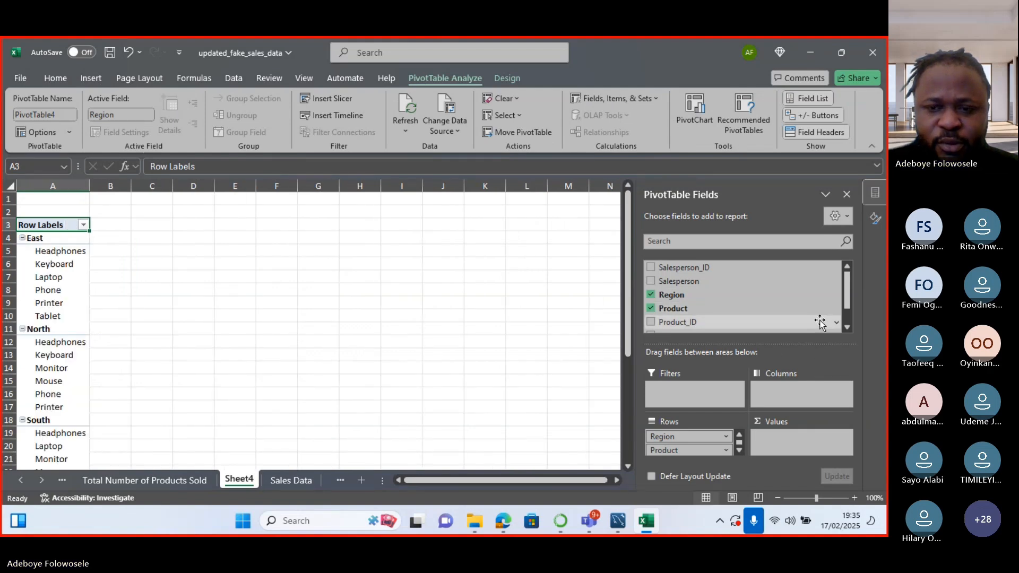
scroll(807, 313, "down", 2)
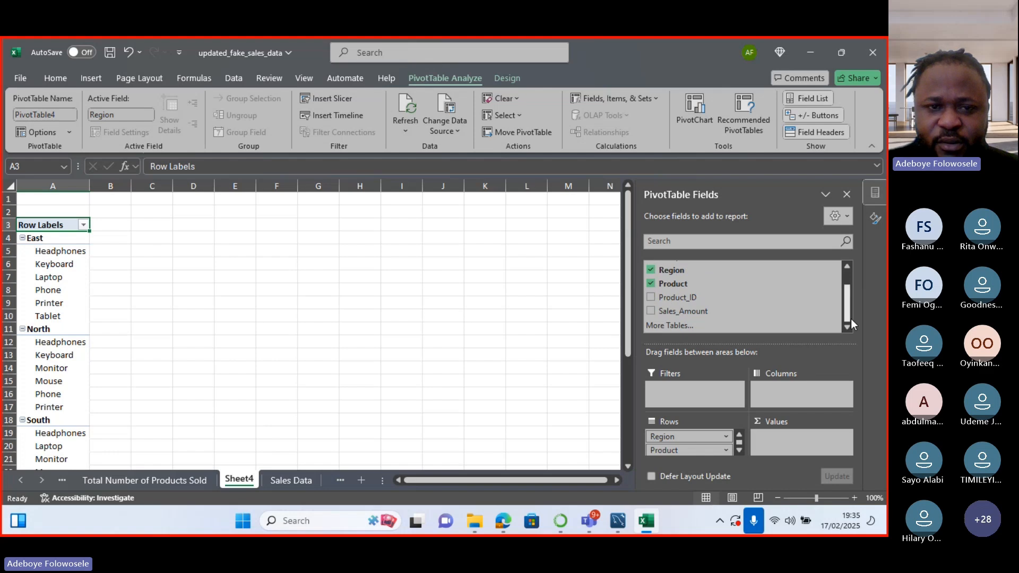
left_click(651, 312)
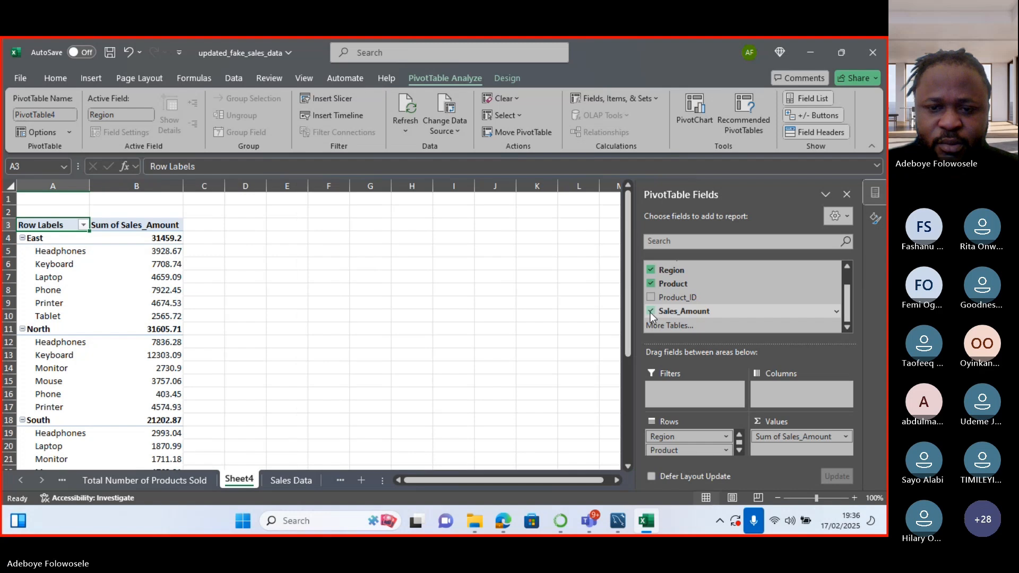
mouse_move(626, 287)
left_mouse_down()
mouse_move(619, 409)
mouse_move(624, 271)
left_mouse_up()
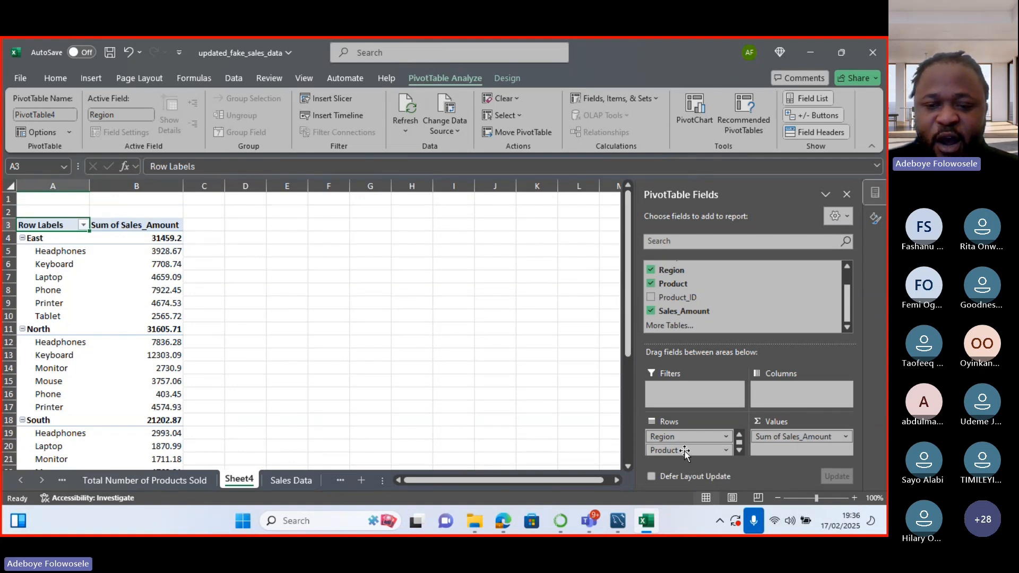
left_click_drag(684, 451, 765, 393)
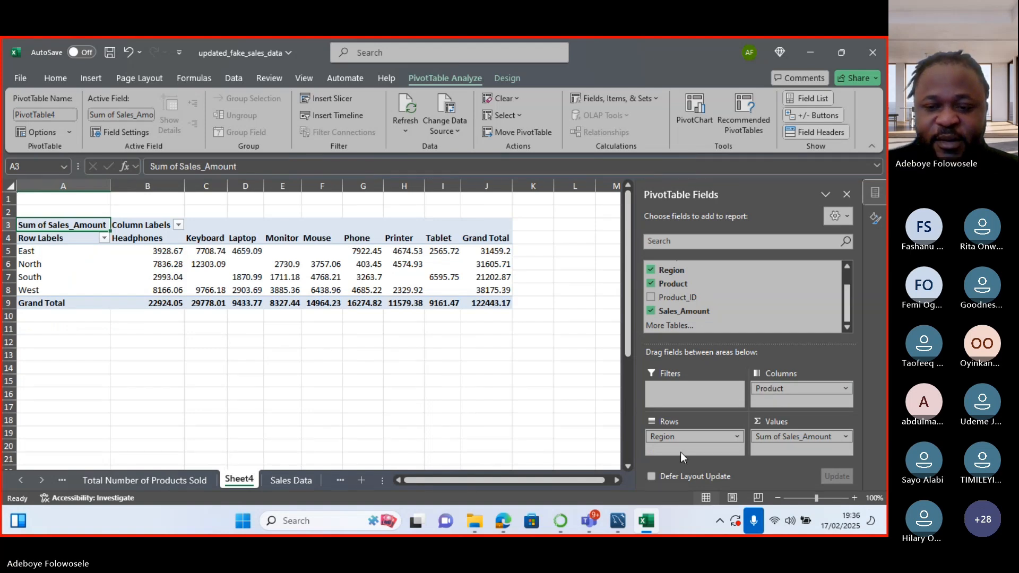
left_click_drag(763, 390, 669, 387)
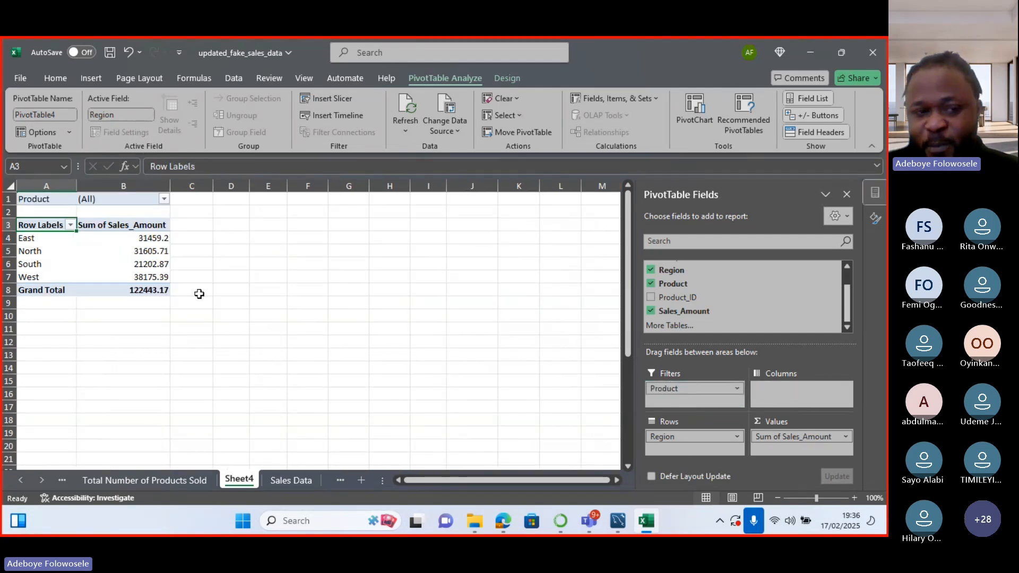
Set the Product filter to Keyboard, after briefly trying Headphones.
left_click(164, 199)
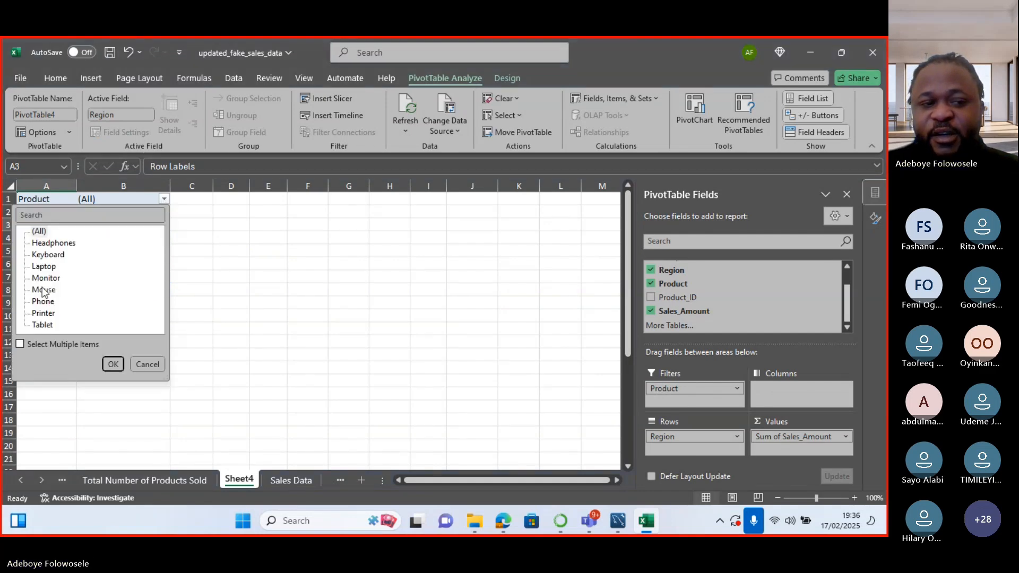
left_click(24, 243)
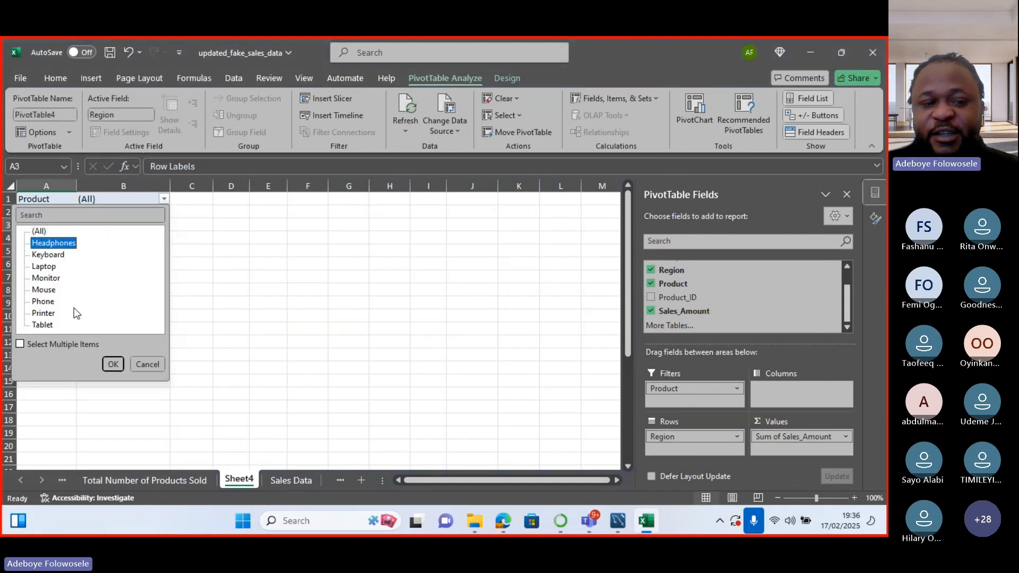
left_click(112, 365)
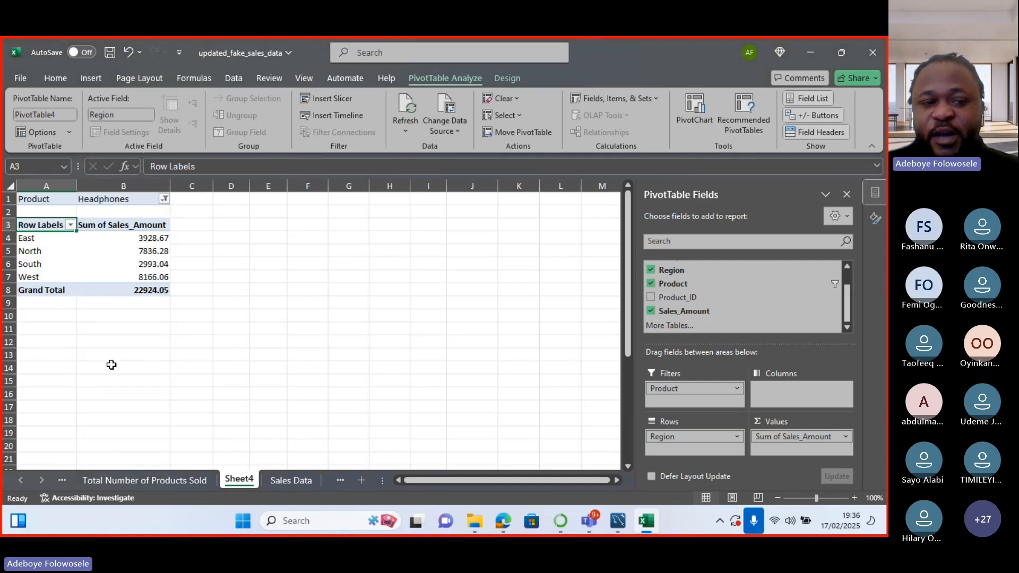
left_click(165, 199)
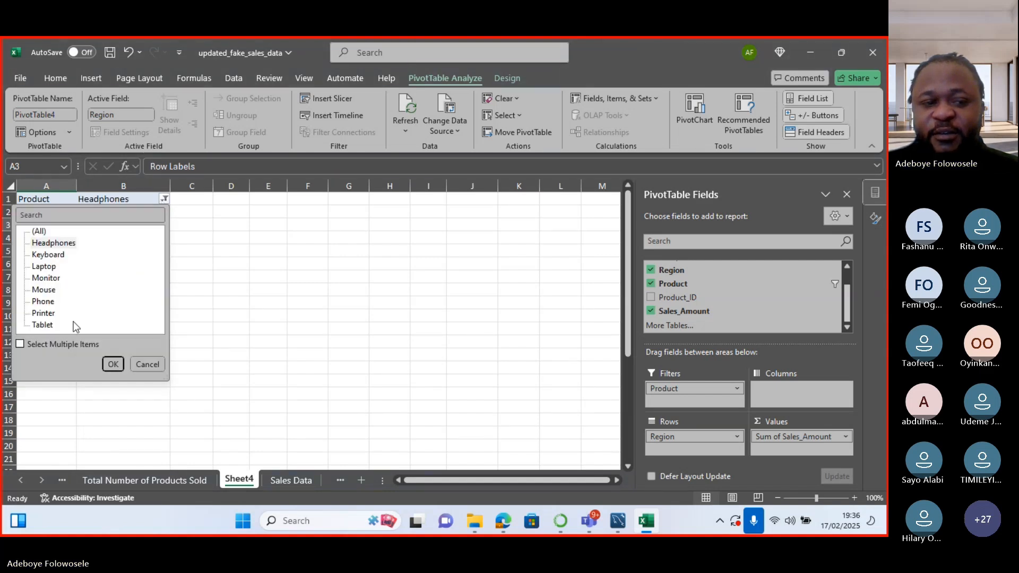
left_click(58, 255)
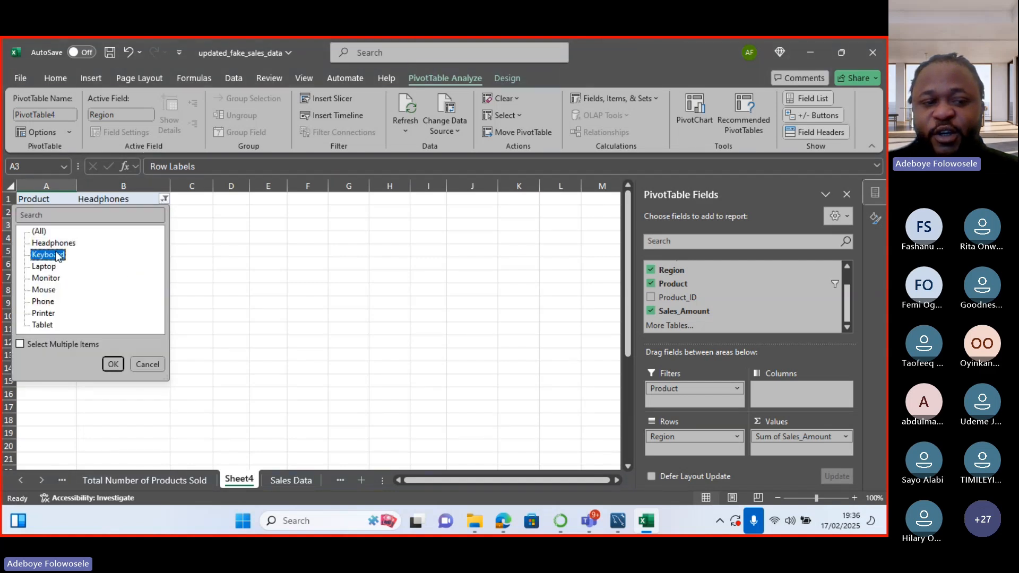
left_click(113, 364)
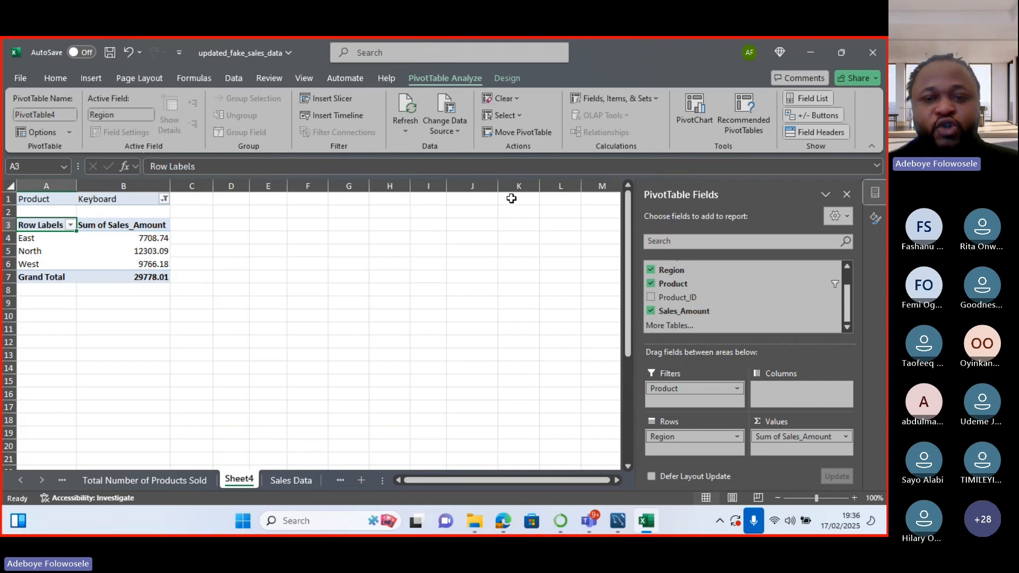
Summarize Sales_Amount by Average and rename the value column 'Average Sales'.
double_click(142, 232)
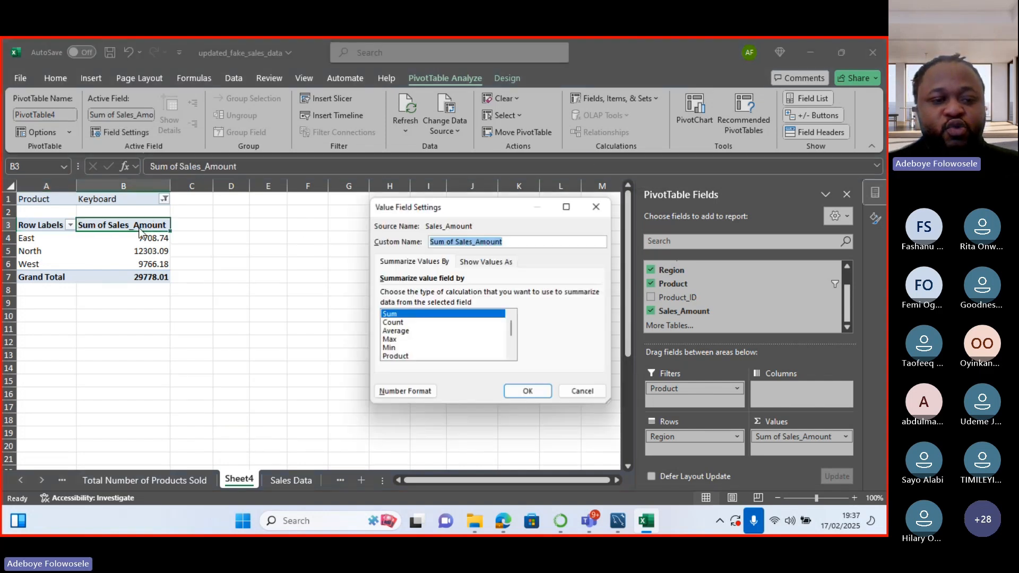
left_click(439, 245)
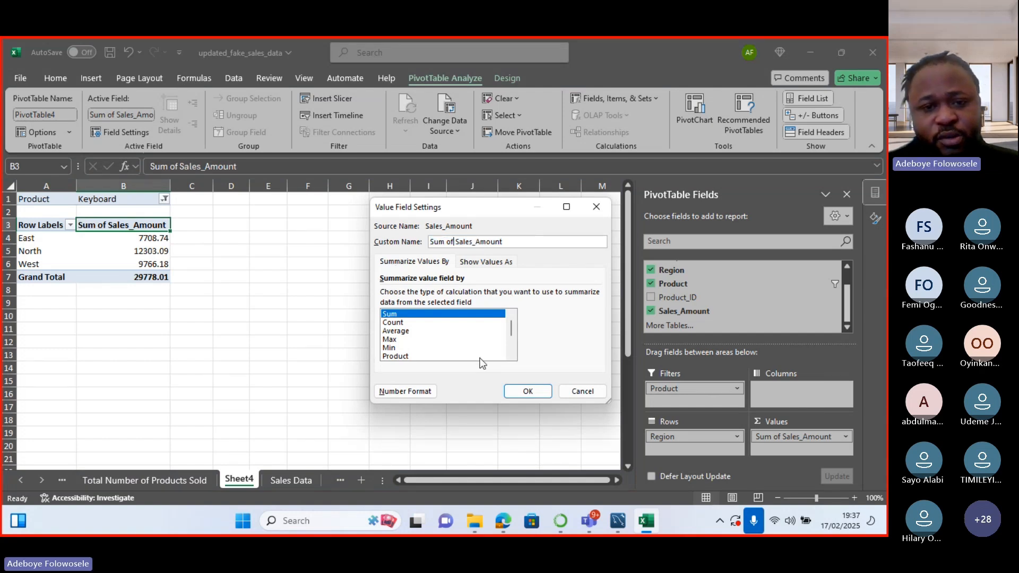
key("Right")
key("Right")
key("Right")
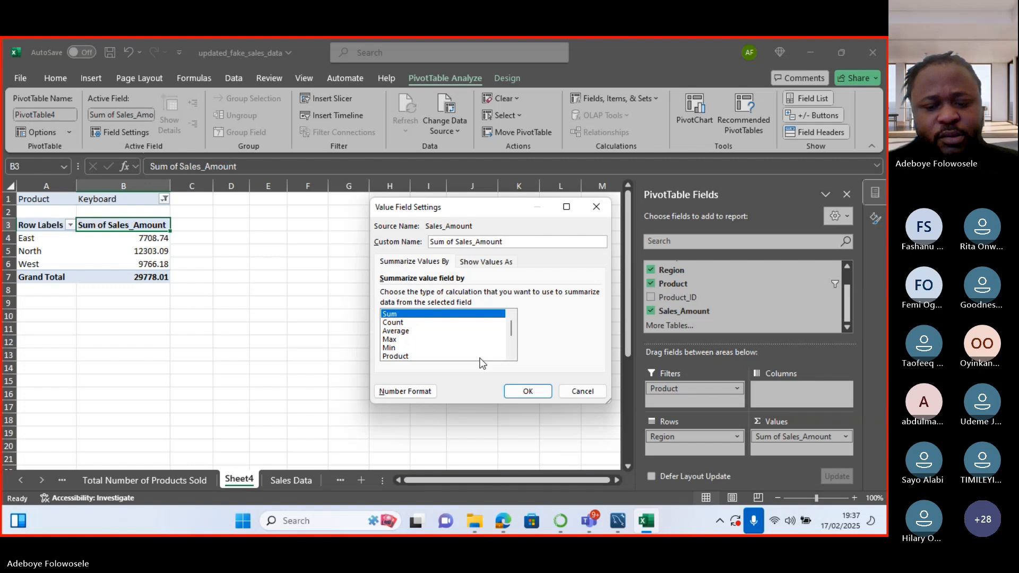
left_click(397, 330)
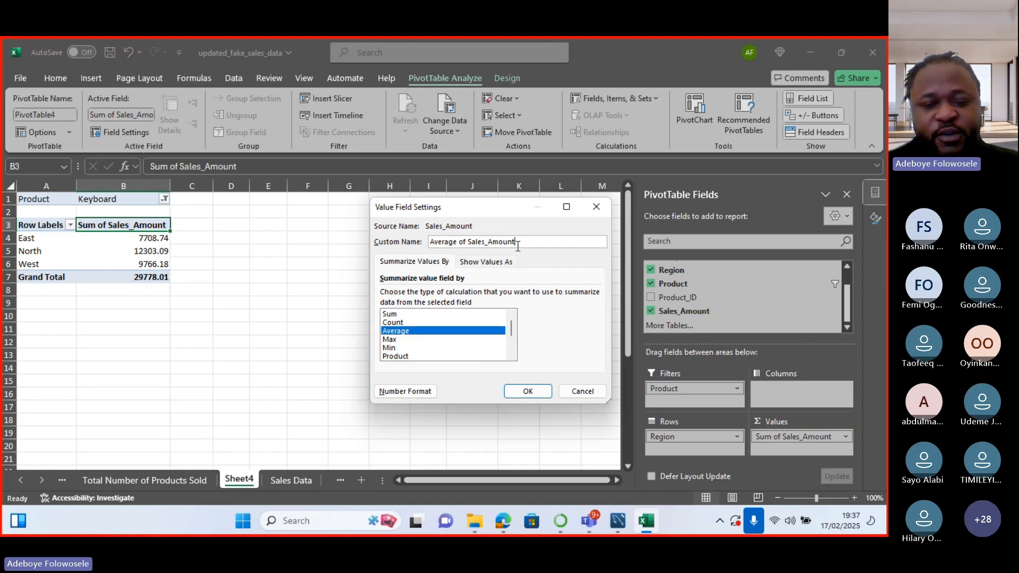
key("BackSpace")
key("BackSpace")
key("BackSpace")
key("BackSpace")
key("BackSpace")
key("BackSpace")
key("BackSpace")
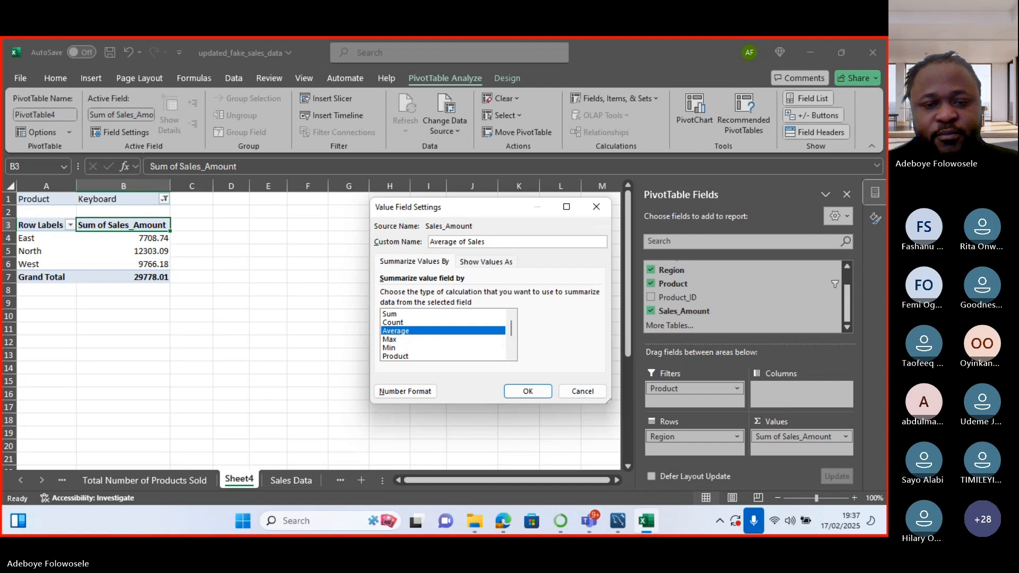
key("BackSpace")
key("BackSpace")
key("BackSpace")
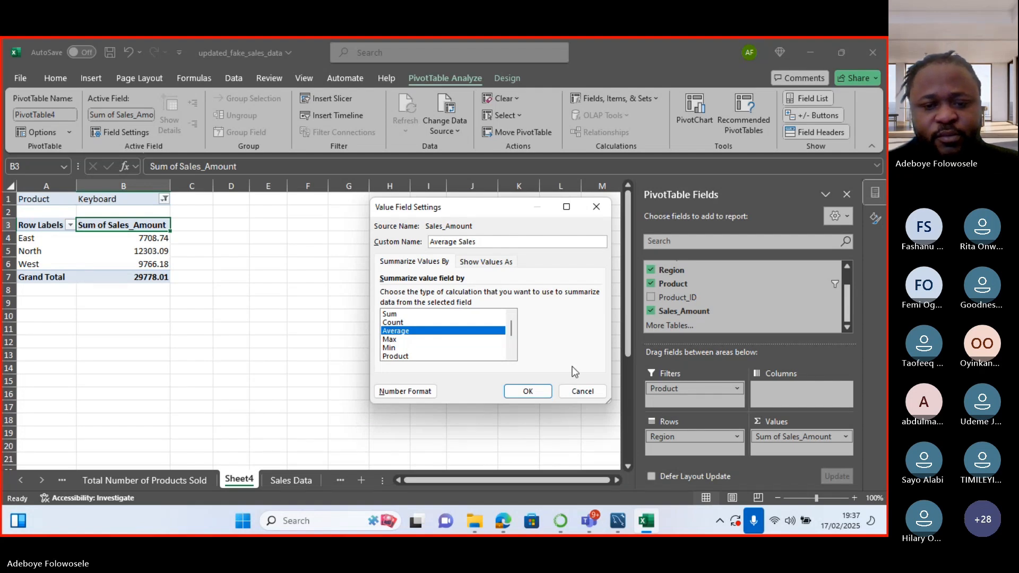
left_click(525, 391)
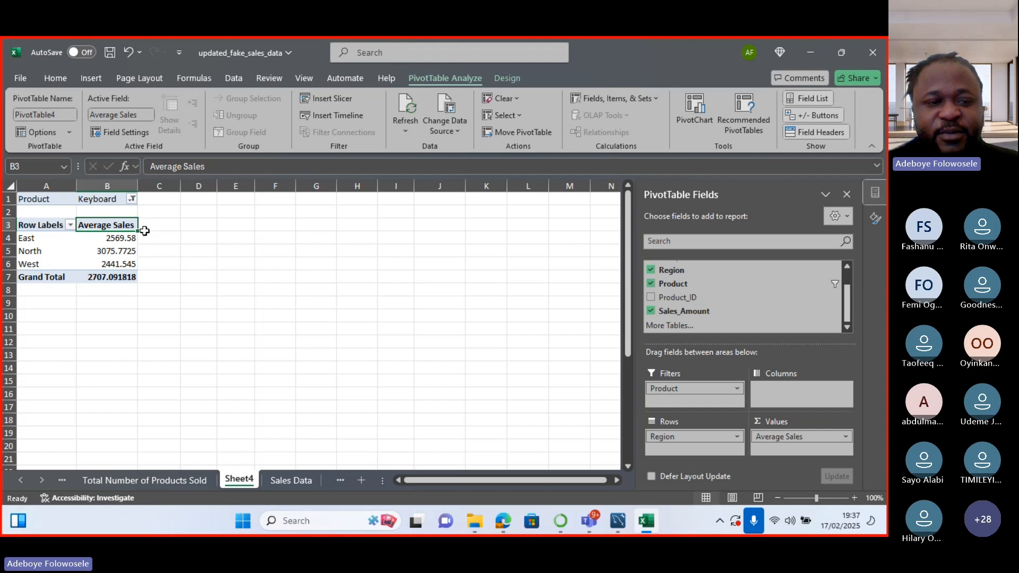
Enable multiple-item selection and set the Product filter to (All) products.
left_click(132, 199)
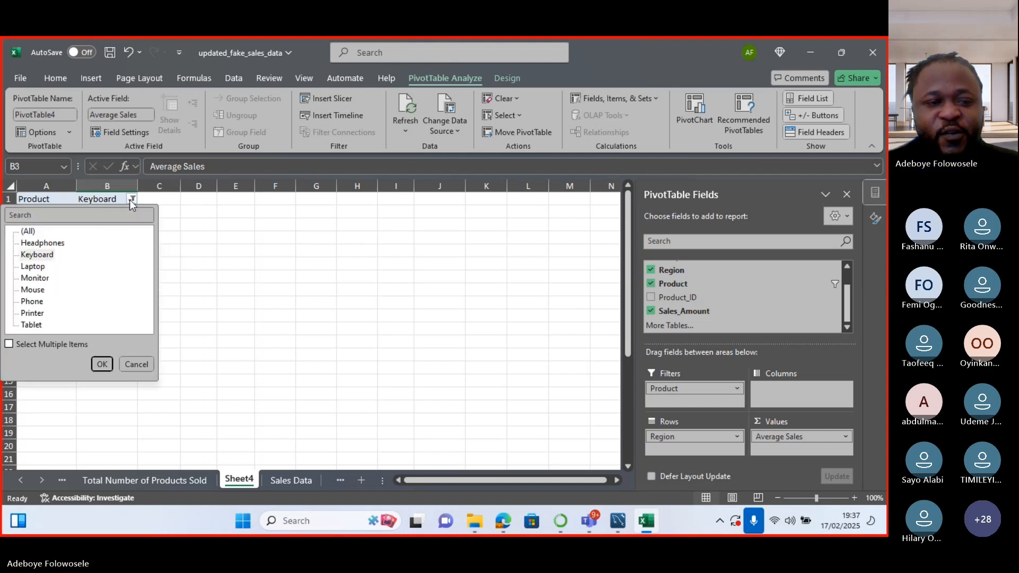
left_click(10, 345)
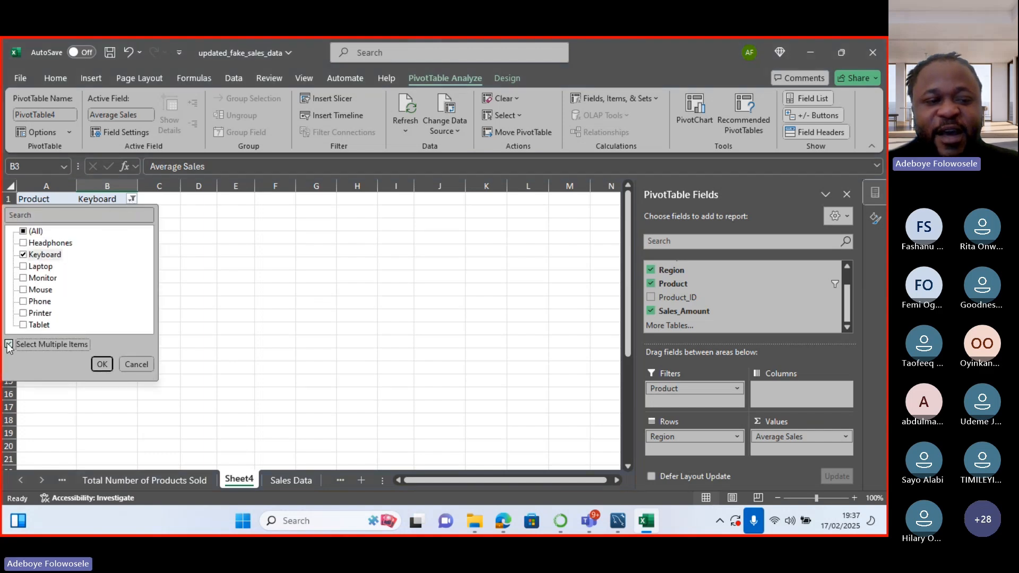
left_click(102, 364)
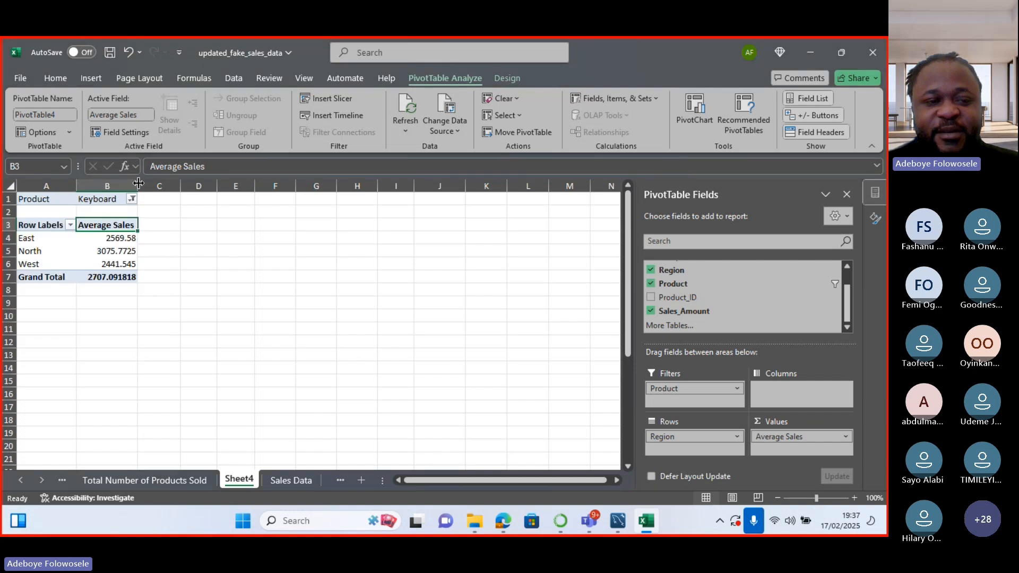
left_click(134, 199)
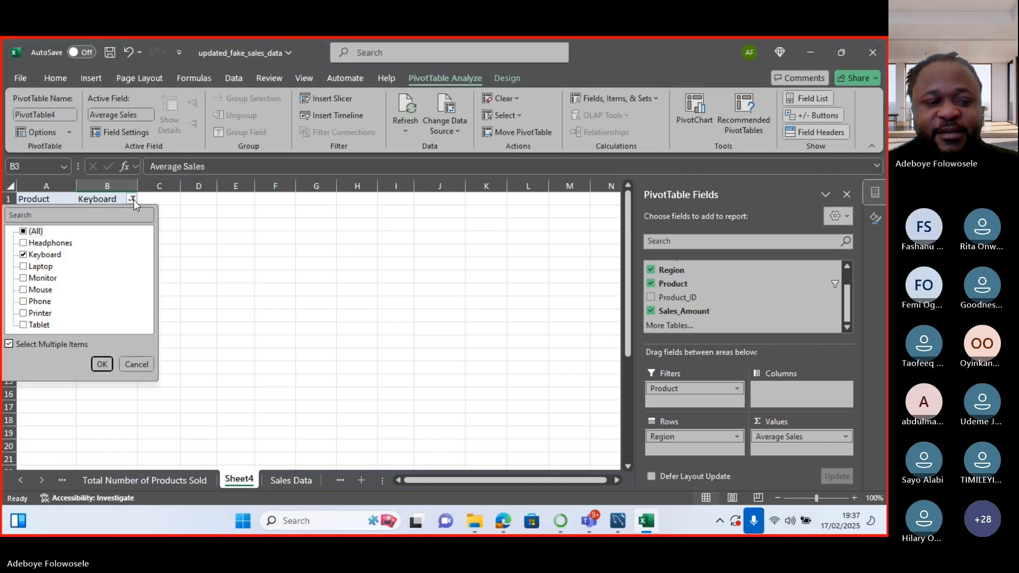
left_click(23, 243)
left_click(23, 266)
left_click(24, 278)
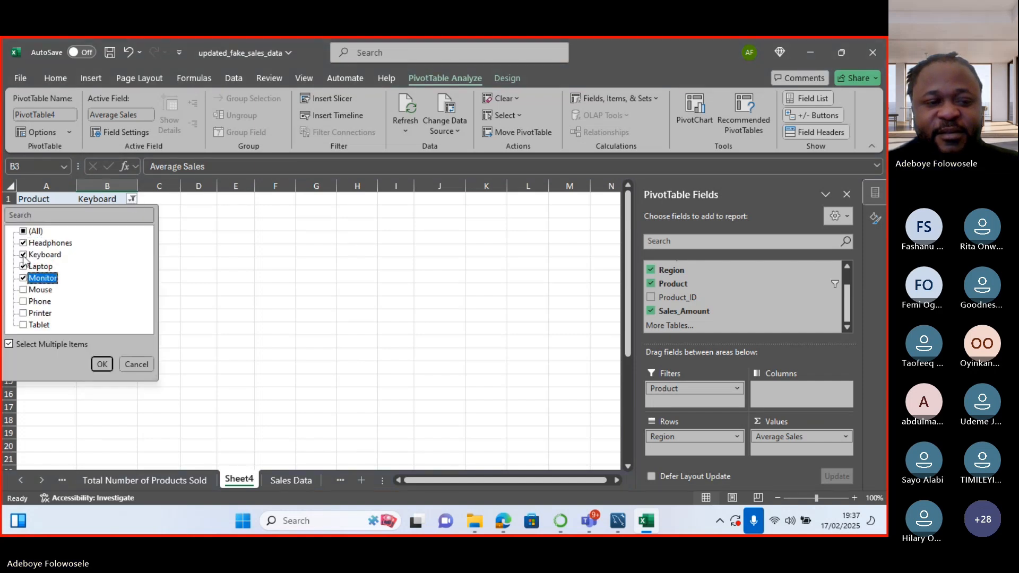
left_click(23, 231)
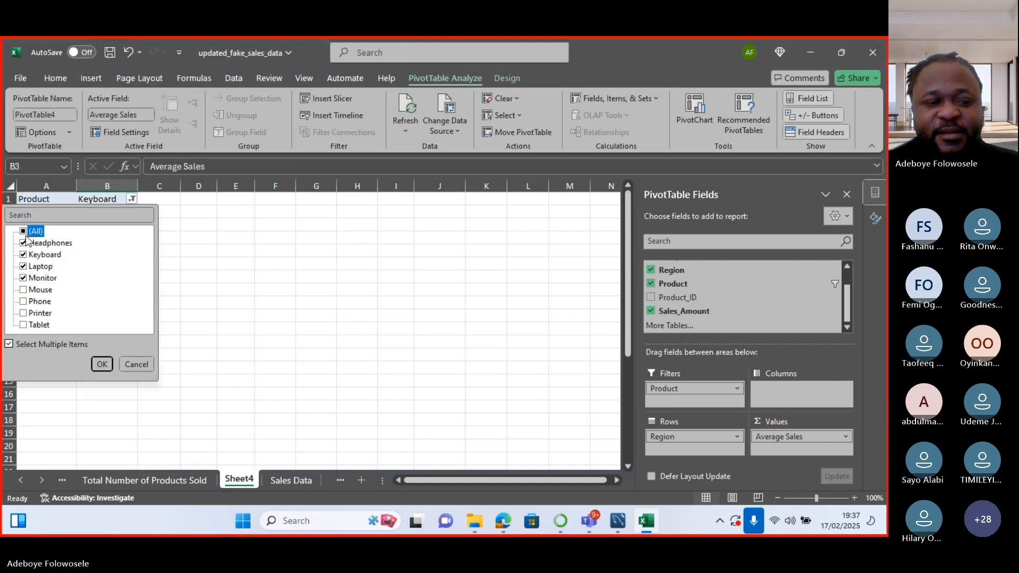
left_click(100, 368)
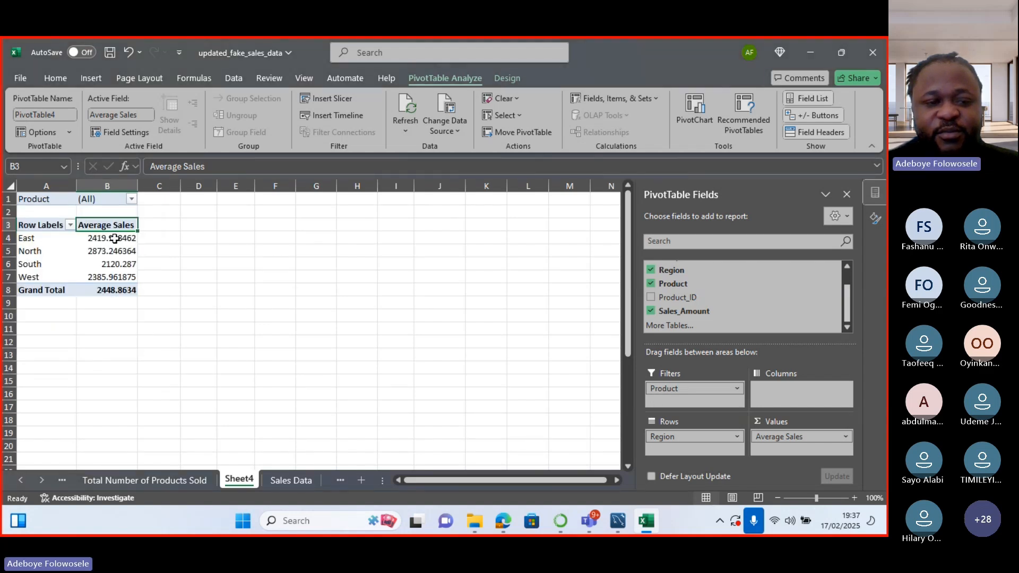
Format the pivot's Average Sales cells B4:B8 as Currency with 0 decimal places.
left_click_drag(118, 226, 116, 278)
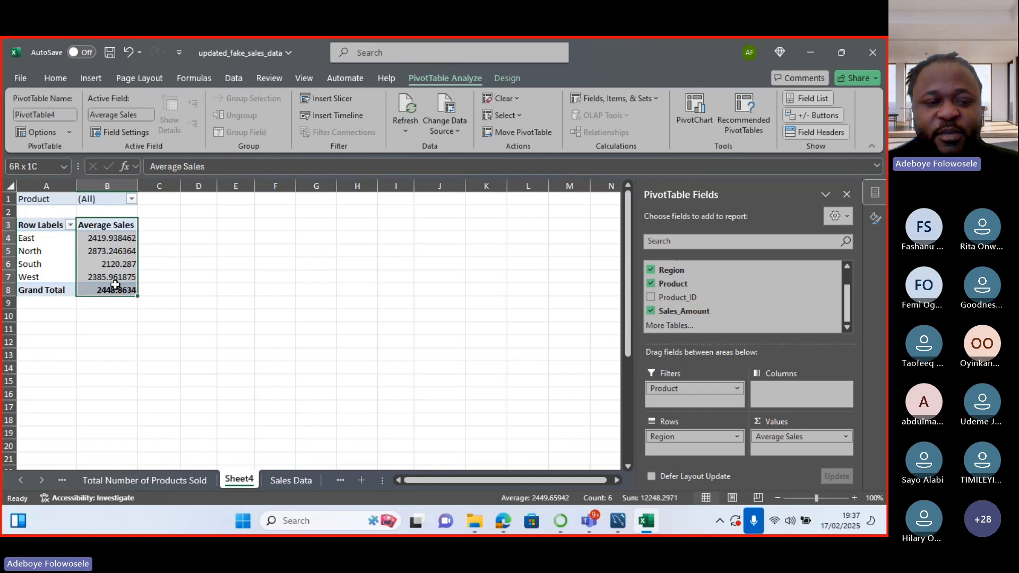
left_click(103, 264)
left_click(86, 238)
left_click_drag(87, 238, 119, 277)
right_click(119, 277)
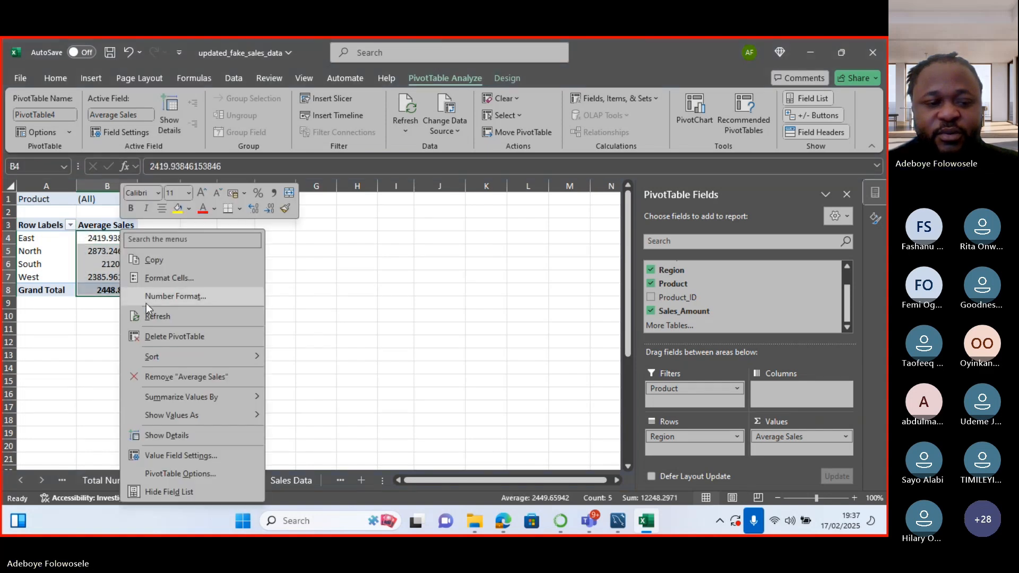
left_click(164, 303)
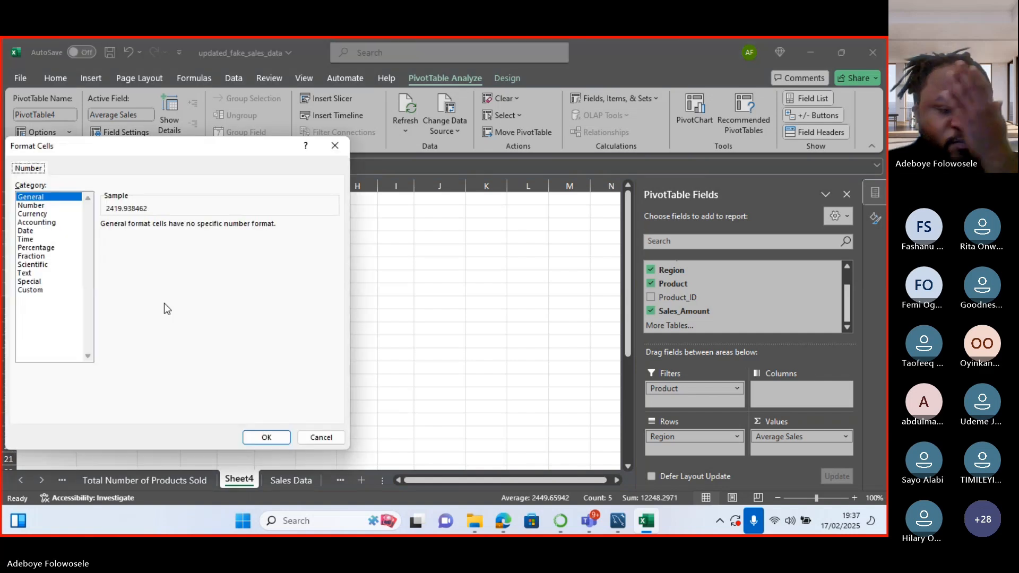
left_click(47, 214)
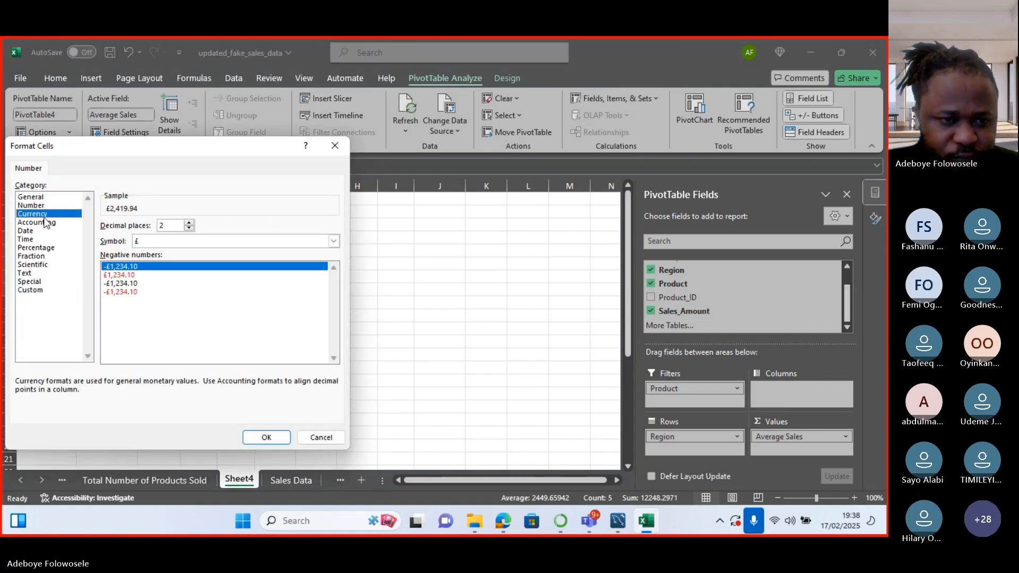
left_click(189, 228)
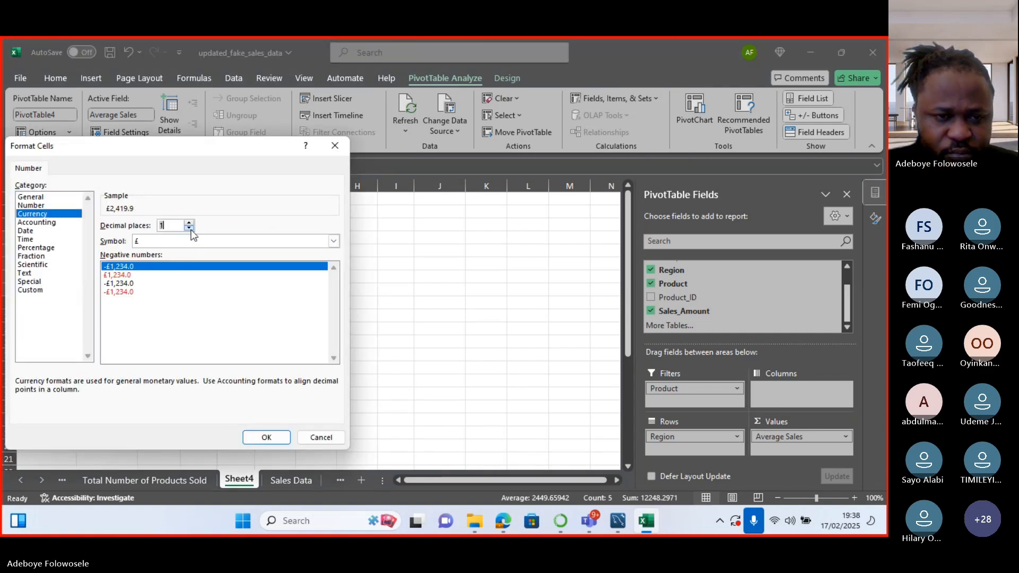
left_click(189, 229)
left_click(266, 437)
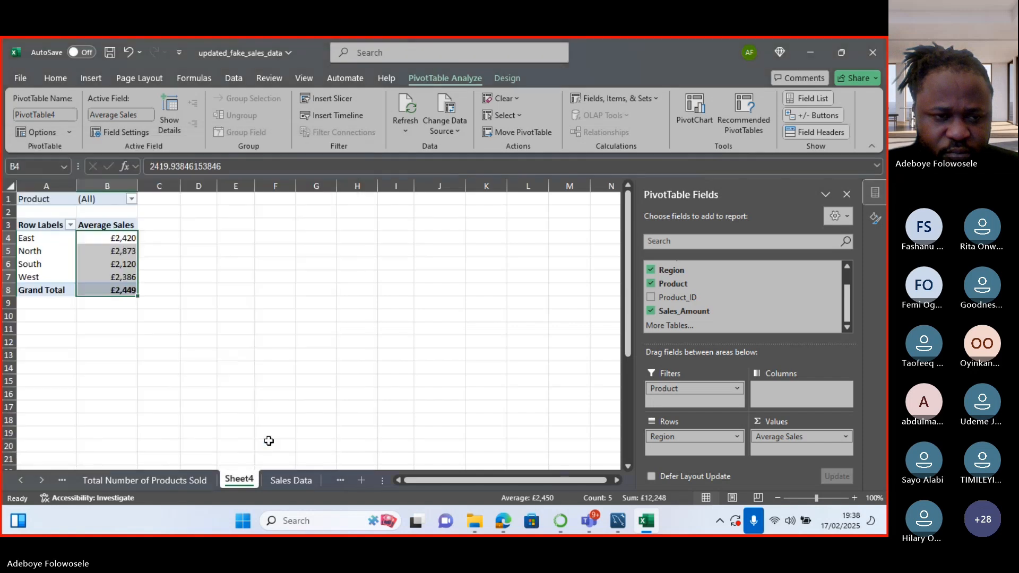
left_click(249, 295)
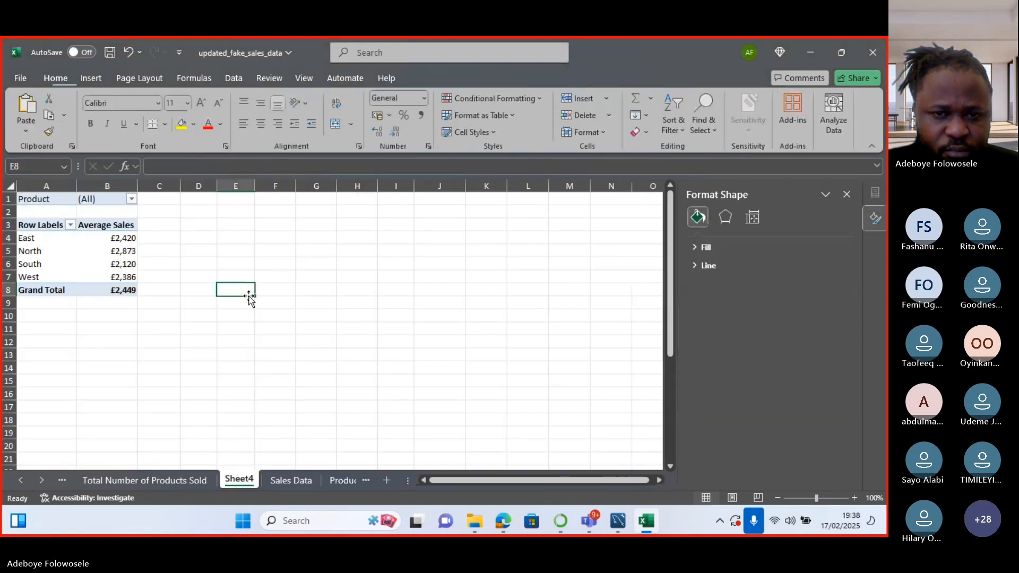
left_click(44, 224)
left_click_drag(81, 234, 121, 290)
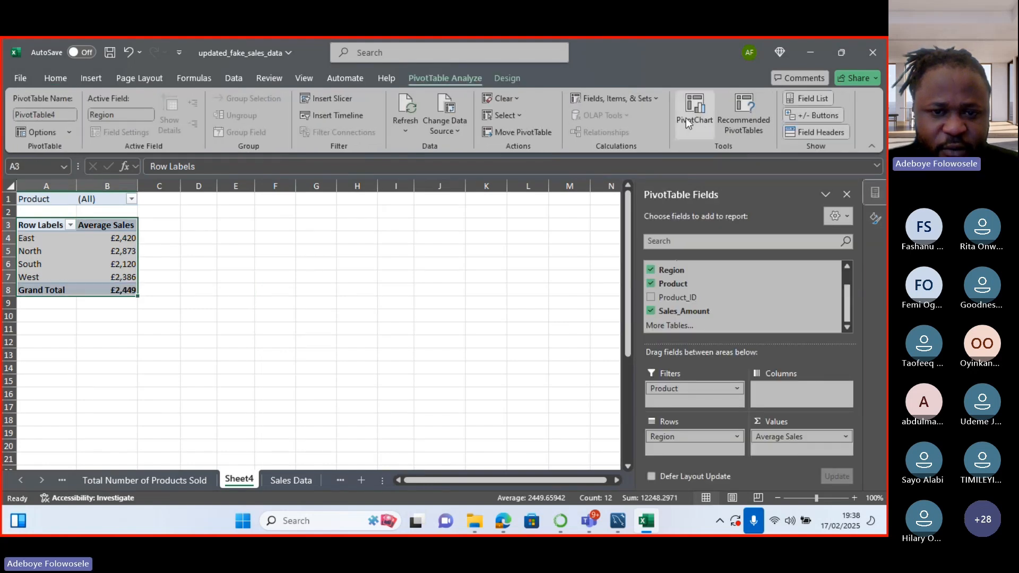
left_click(686, 118)
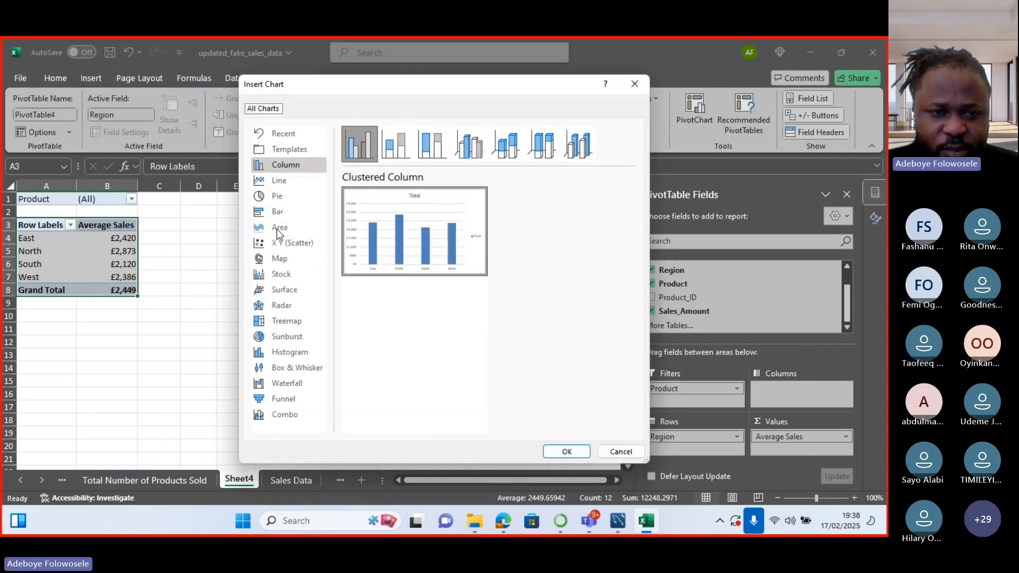
left_click(280, 201)
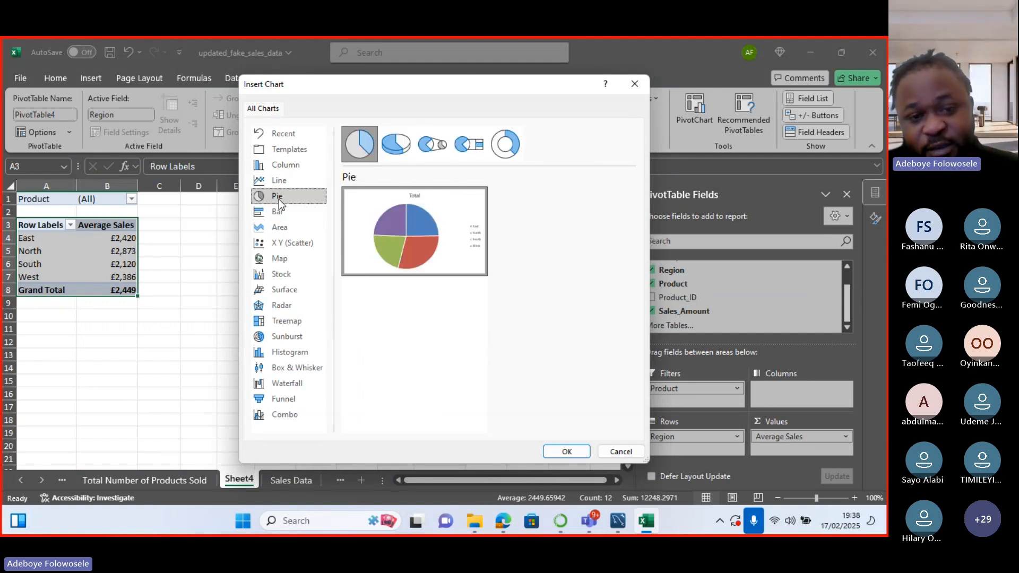
left_click(556, 451)
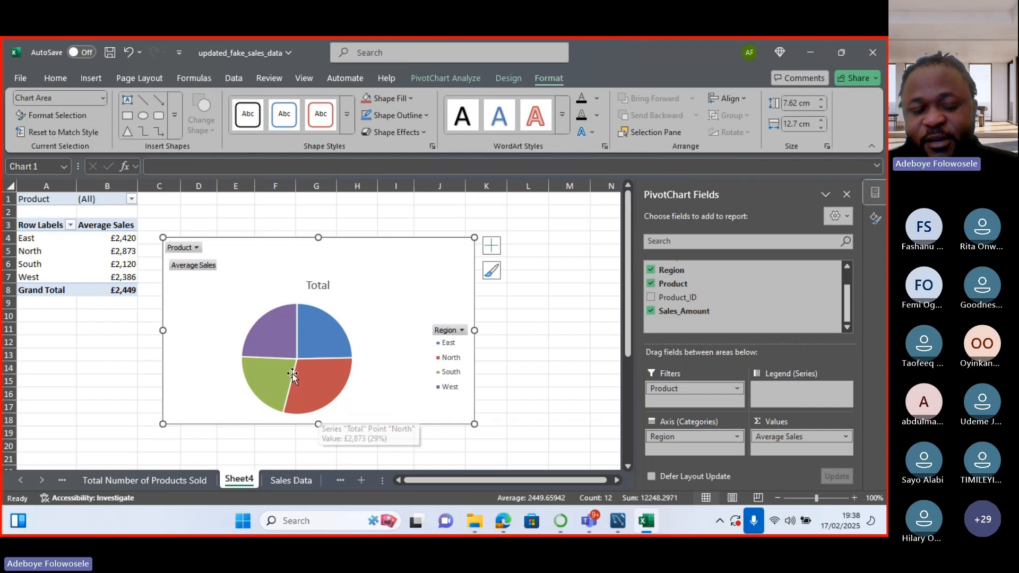
mouse_move(320, 380)
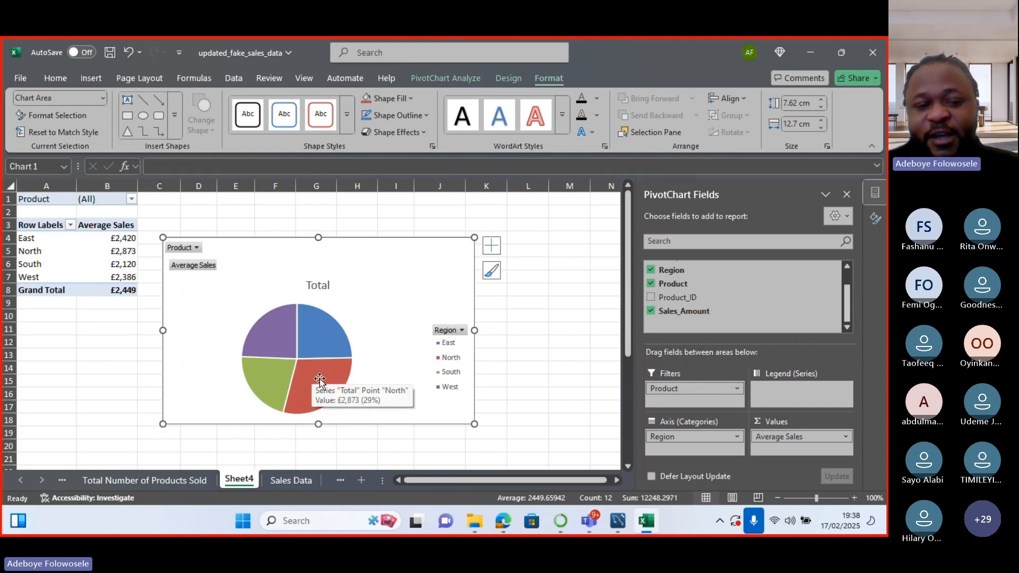
mouse_move(329, 350)
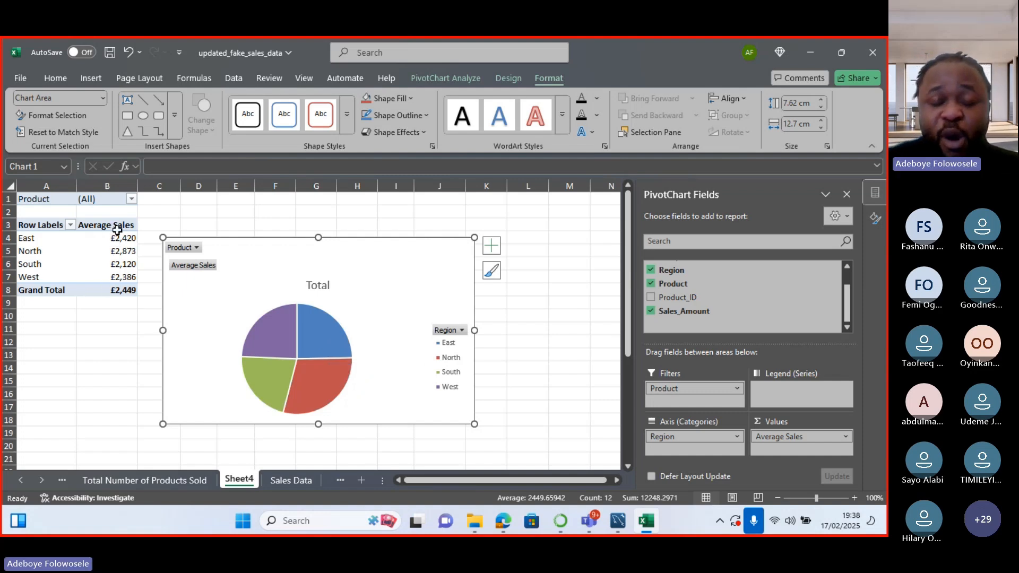
mouse_move(121, 237)
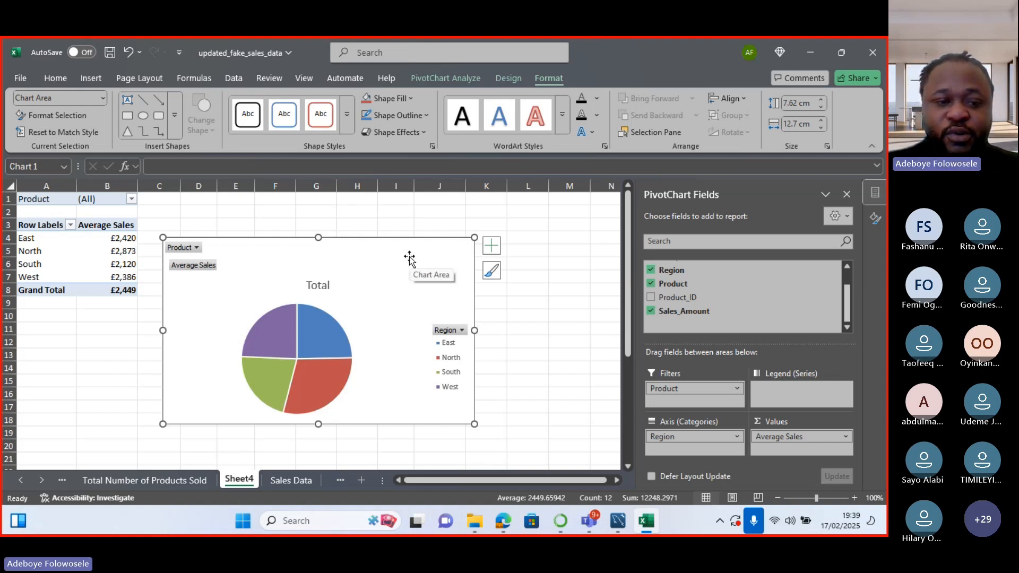
key("Delete")
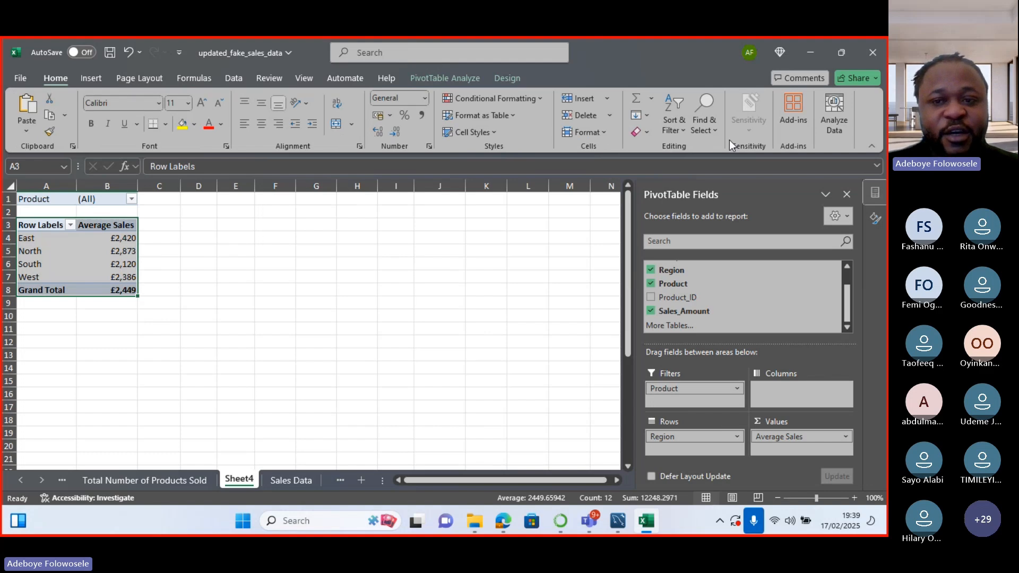
Insert a Clustered Bar PivotChart of Average Sales by region from the pivot table.
left_click(454, 78)
left_click(693, 109)
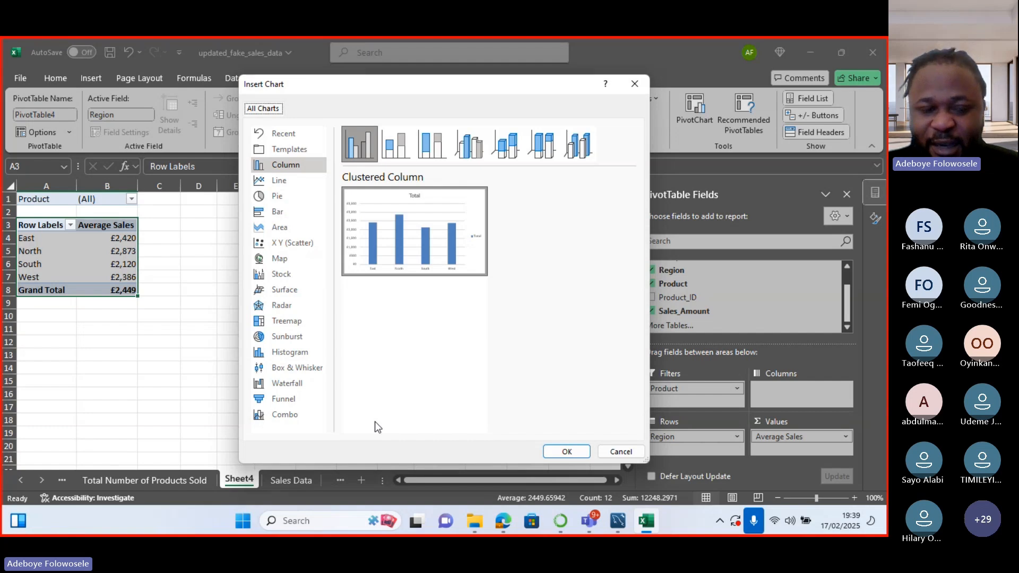
left_click(284, 212)
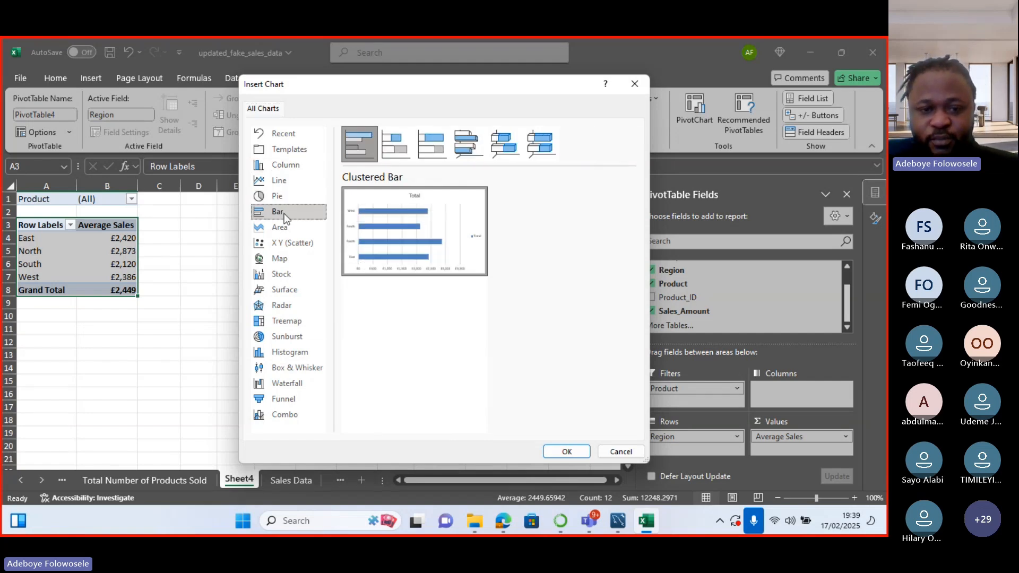
left_click(565, 451)
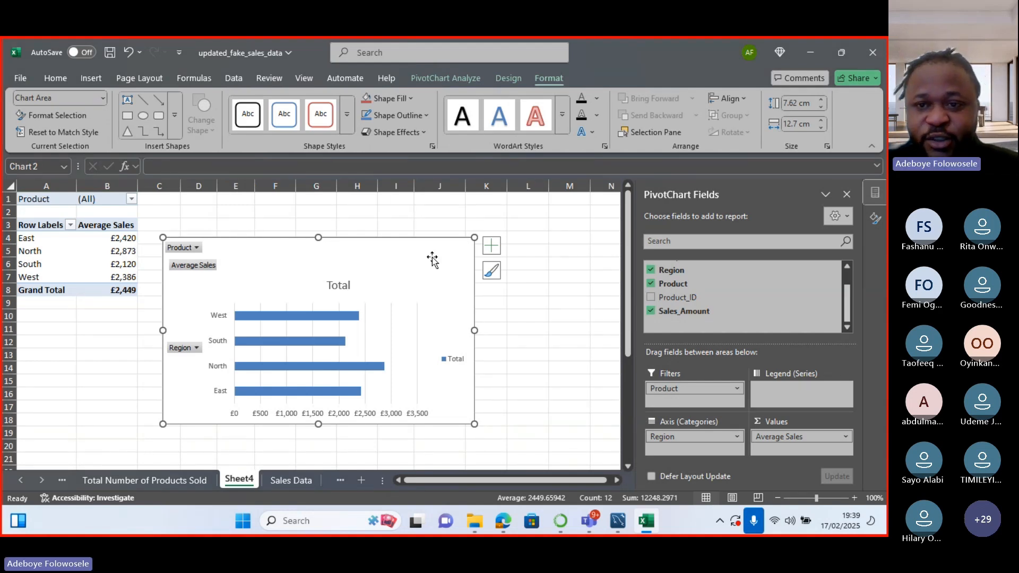
Turn off the bar chart's legend, gridlines and primary horizontal axis, and turn on data labels.
left_click(492, 245)
left_click(523, 353)
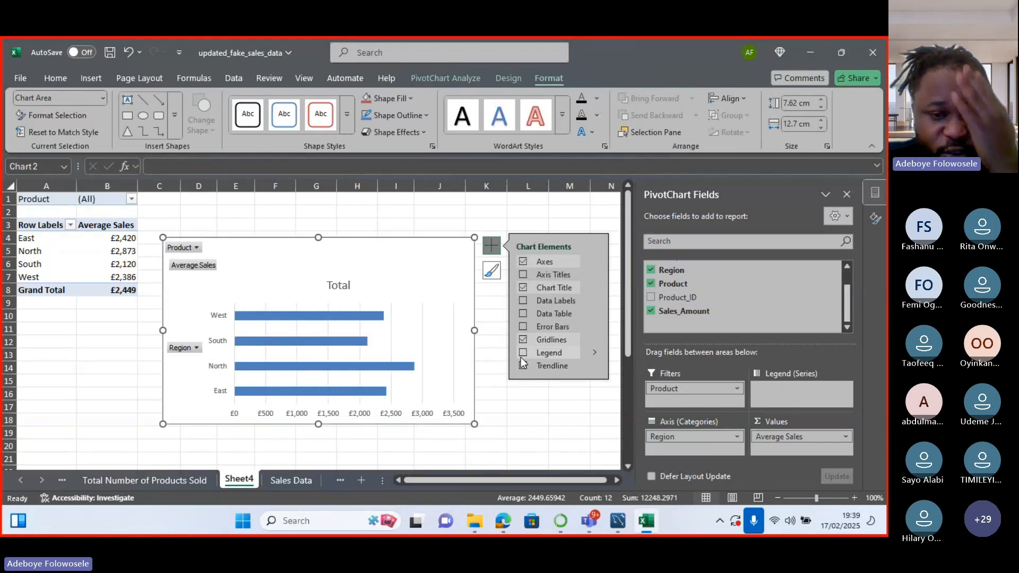
left_click(523, 340)
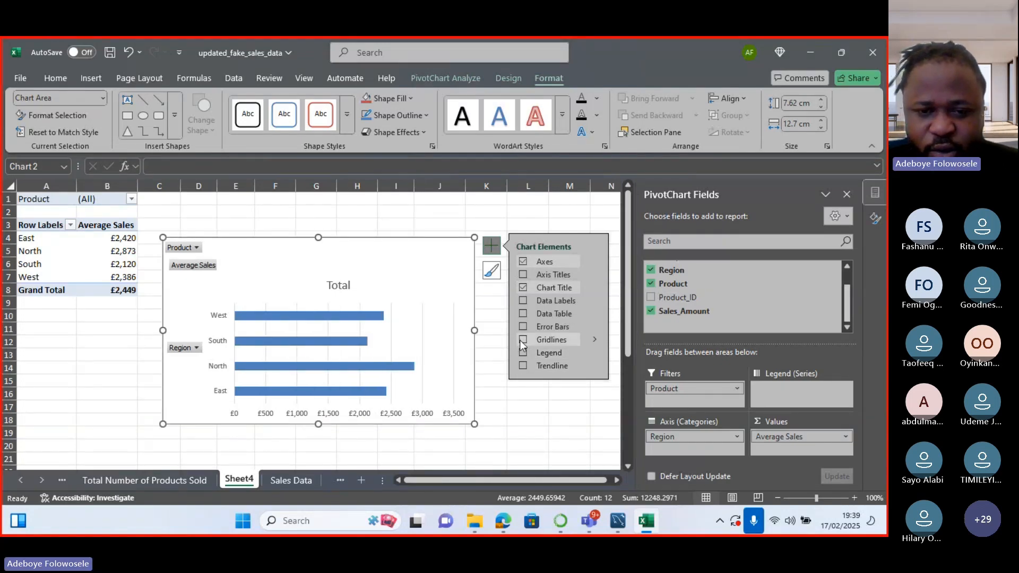
left_click(523, 301)
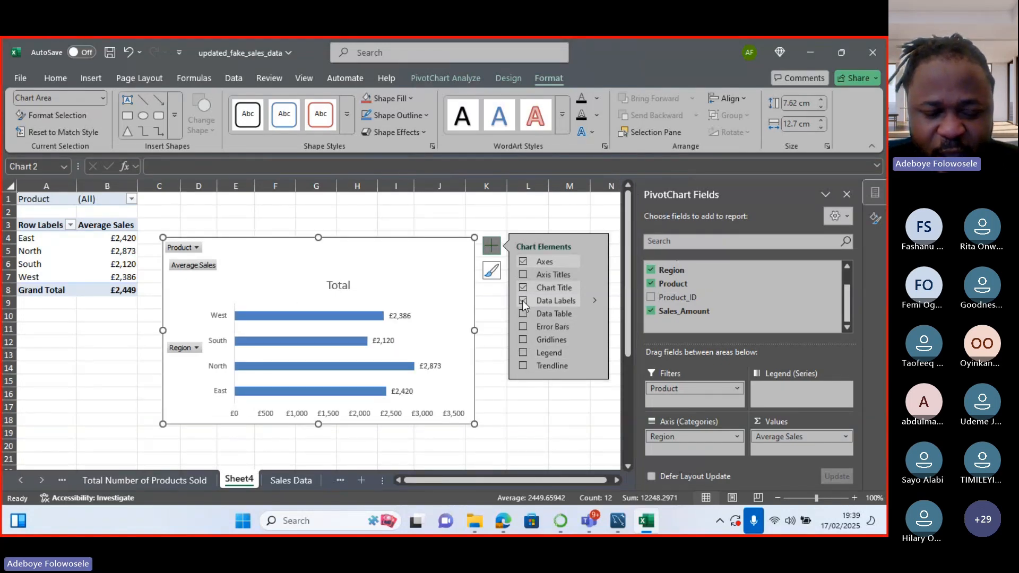
left_click(595, 261)
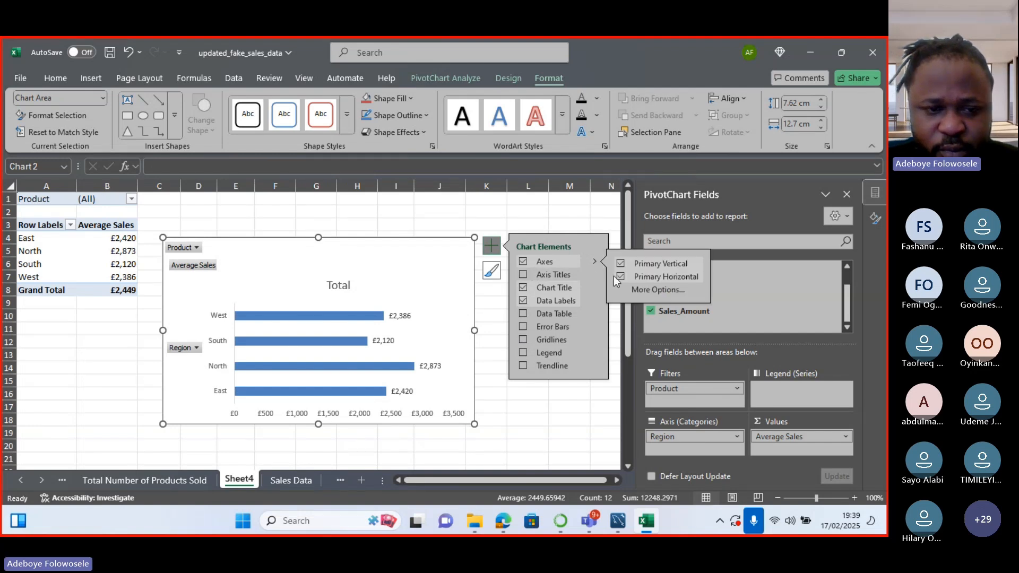
left_click(619, 278)
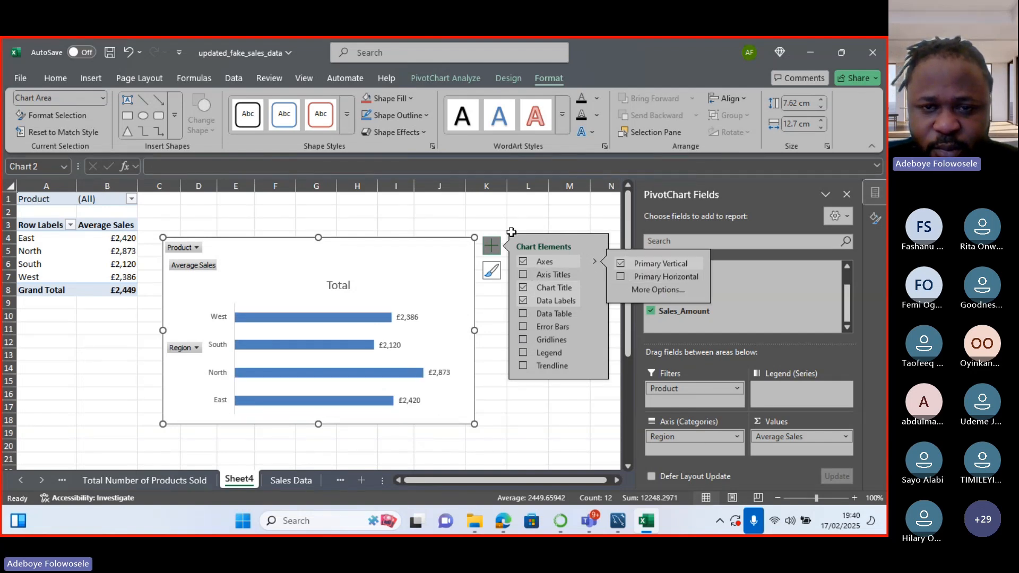
left_click(496, 225)
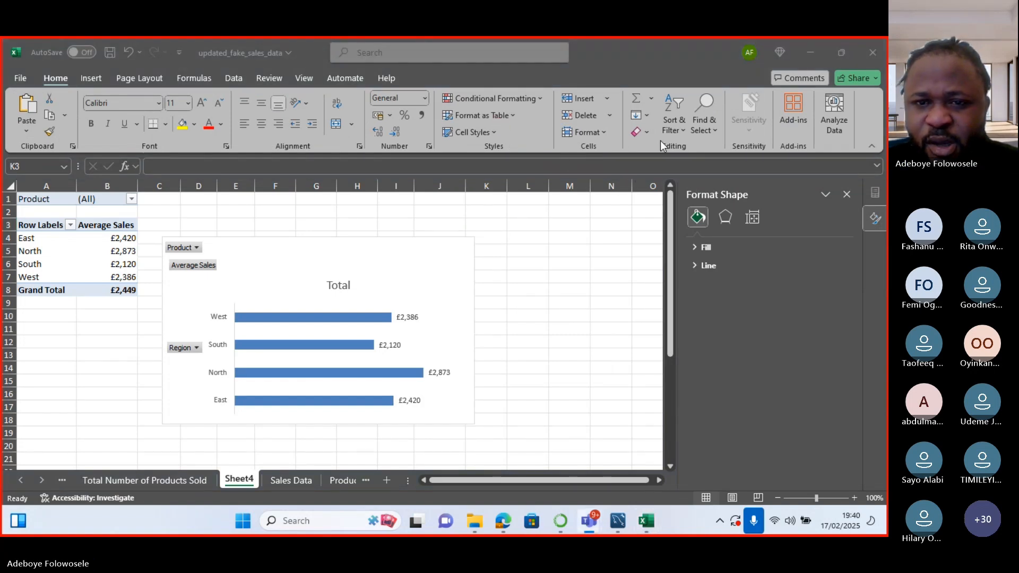
Hide the Region axis, Average Sales value, expand/collapse and Product filter buttons on the pivot chart.
left_click(472, 308)
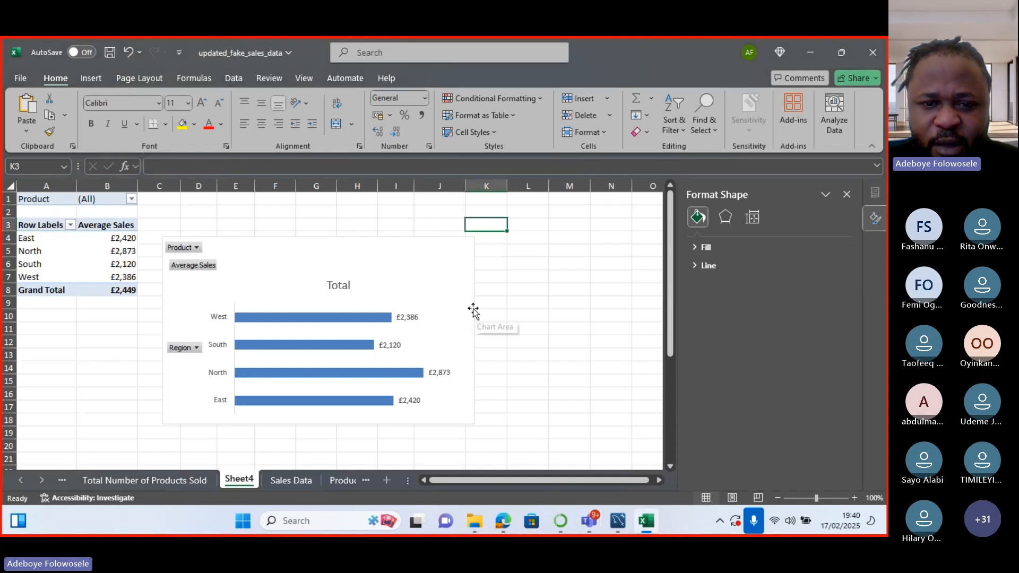
left_click(472, 309)
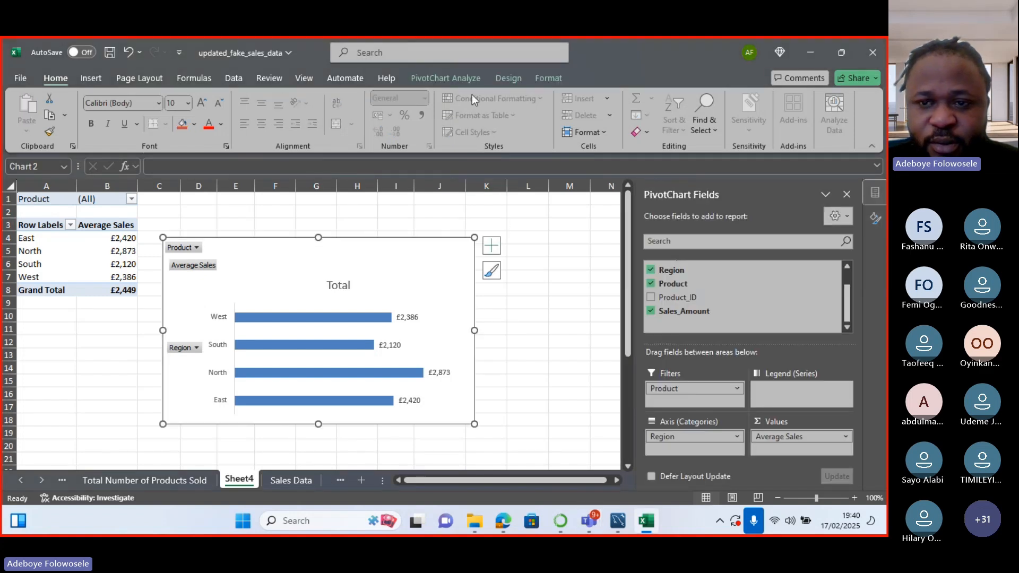
left_click(460, 84)
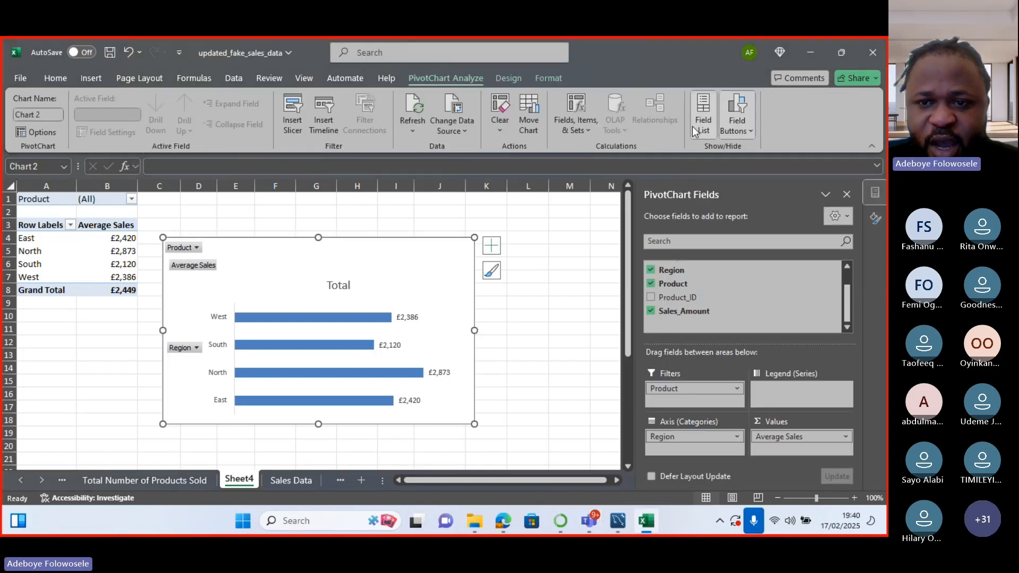
left_click(737, 130)
left_click(727, 188)
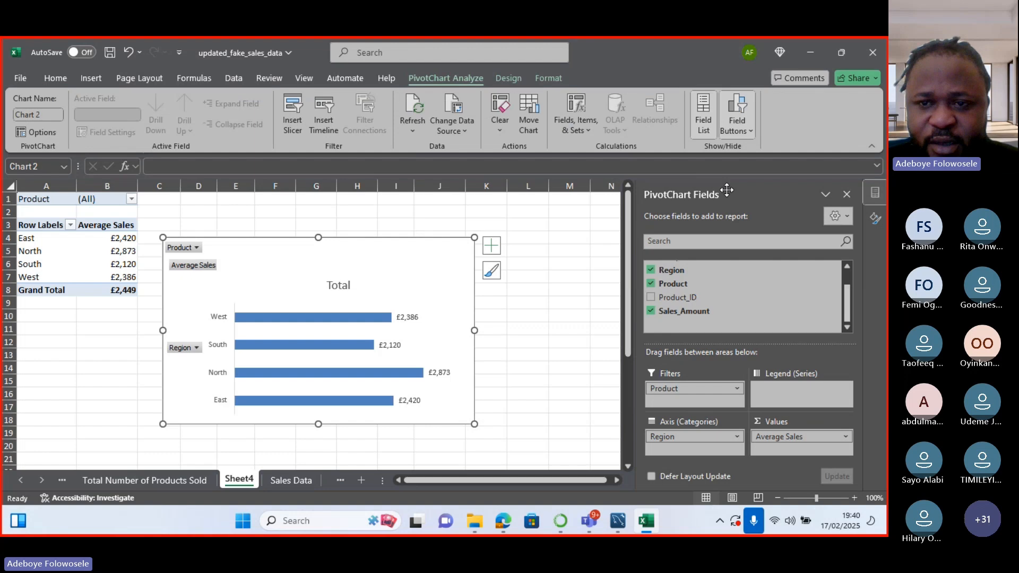
left_click(736, 130)
left_click(727, 204)
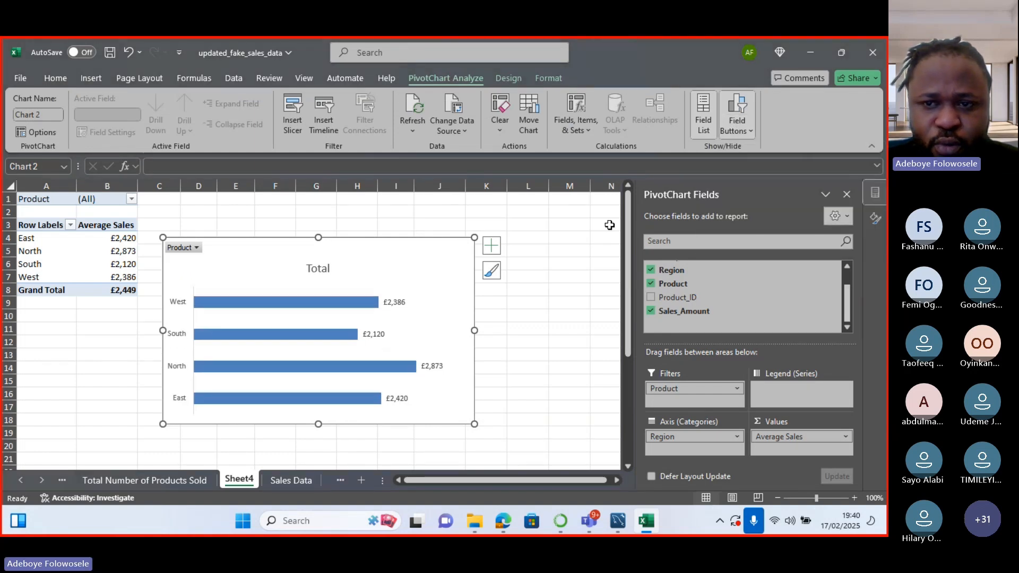
left_click(731, 134)
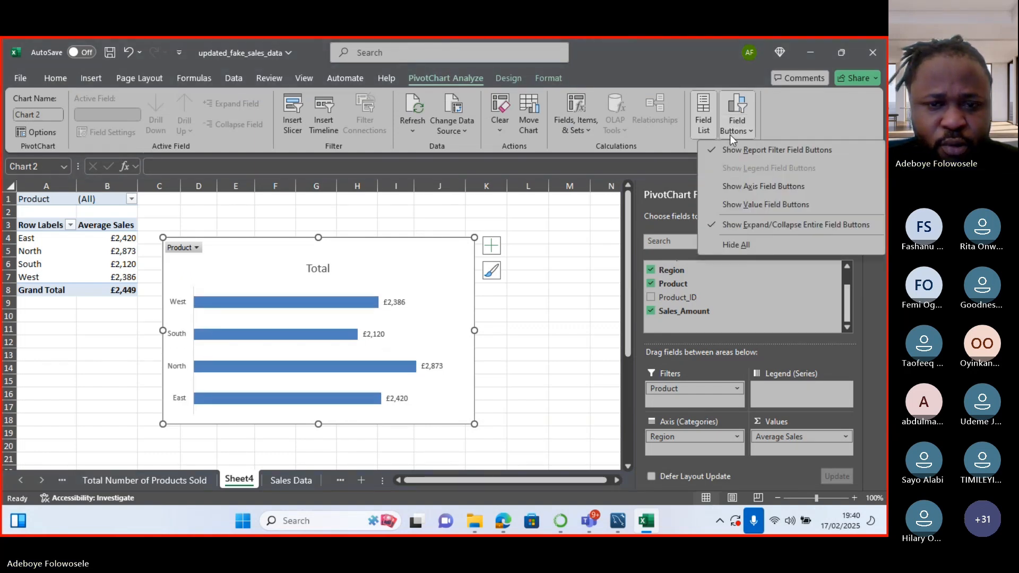
left_click(710, 225)
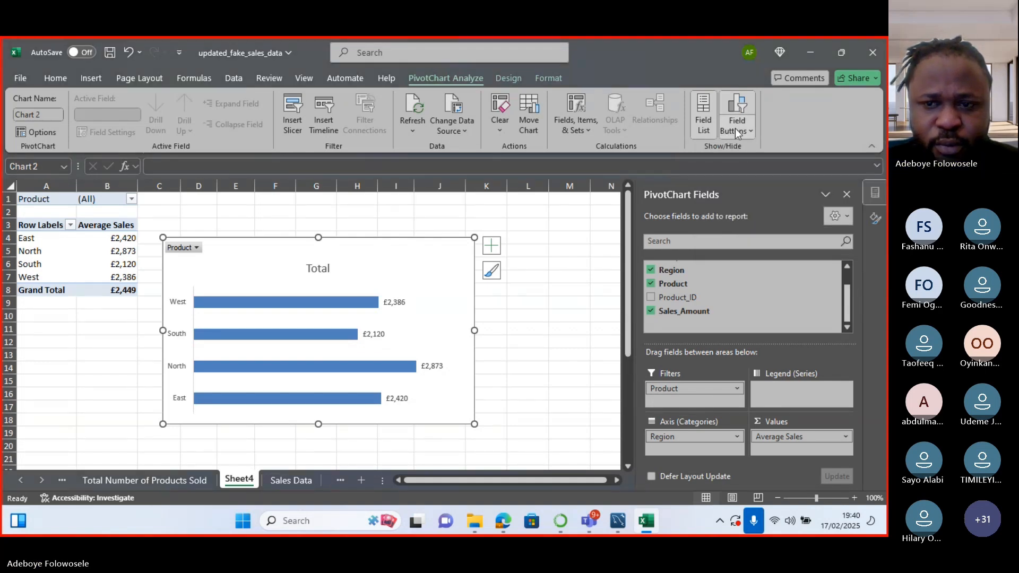
left_click(734, 129)
left_click(723, 151)
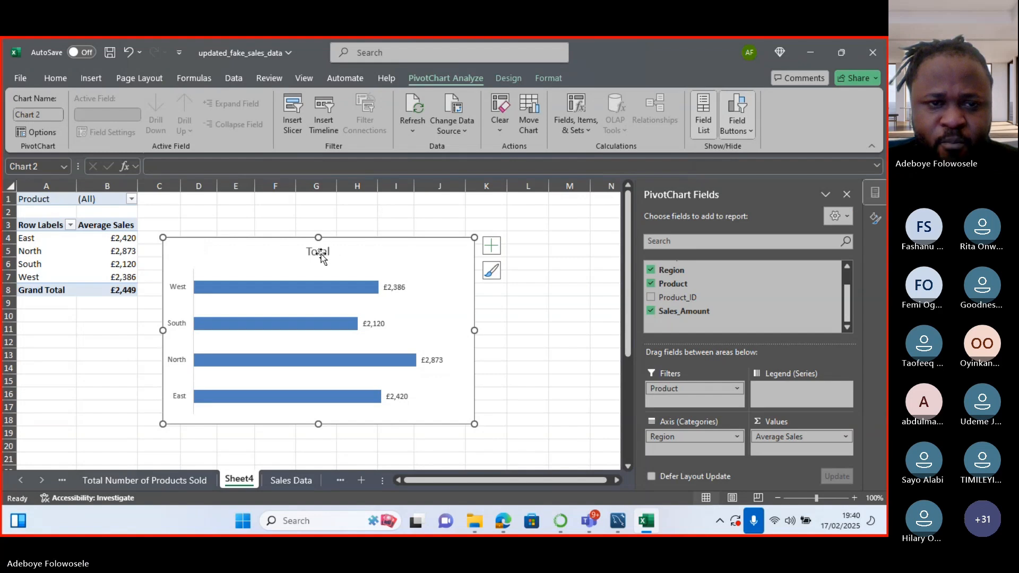
left_click(300, 129)
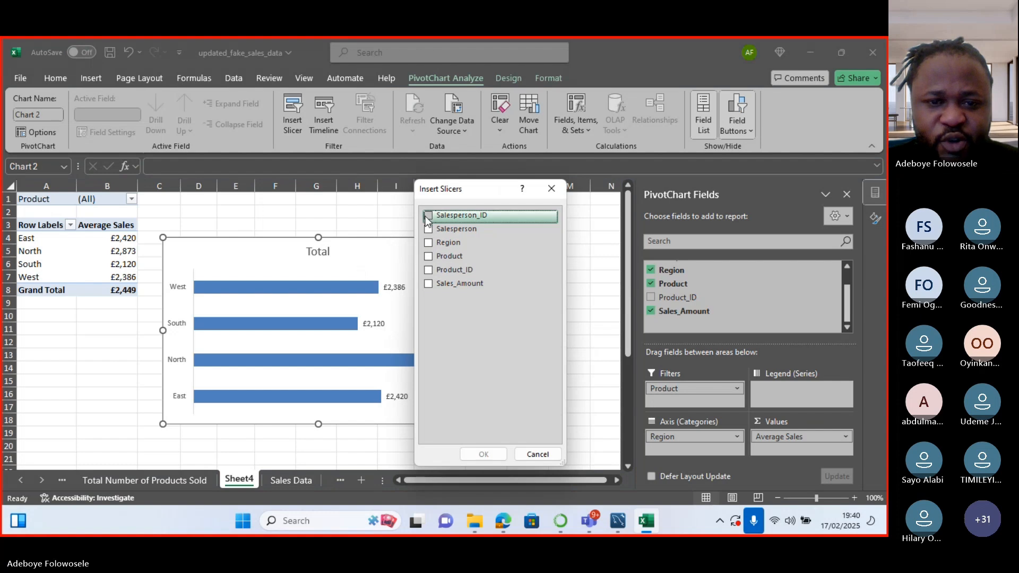
Insert a Product slicer and position it just right of the Average Sales chart.
left_click(428, 257)
left_click(483, 454)
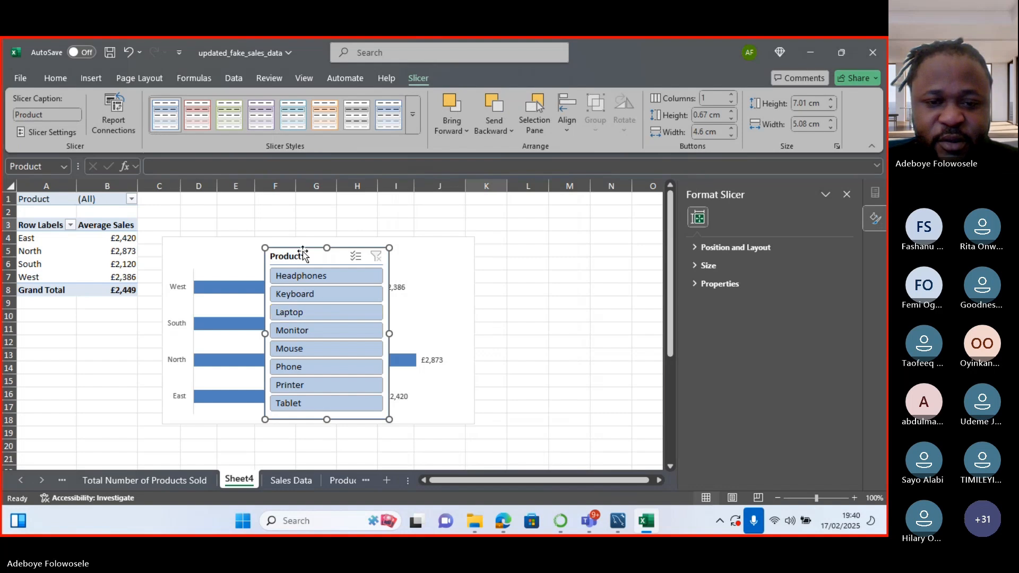
left_click_drag(302, 253, 519, 241)
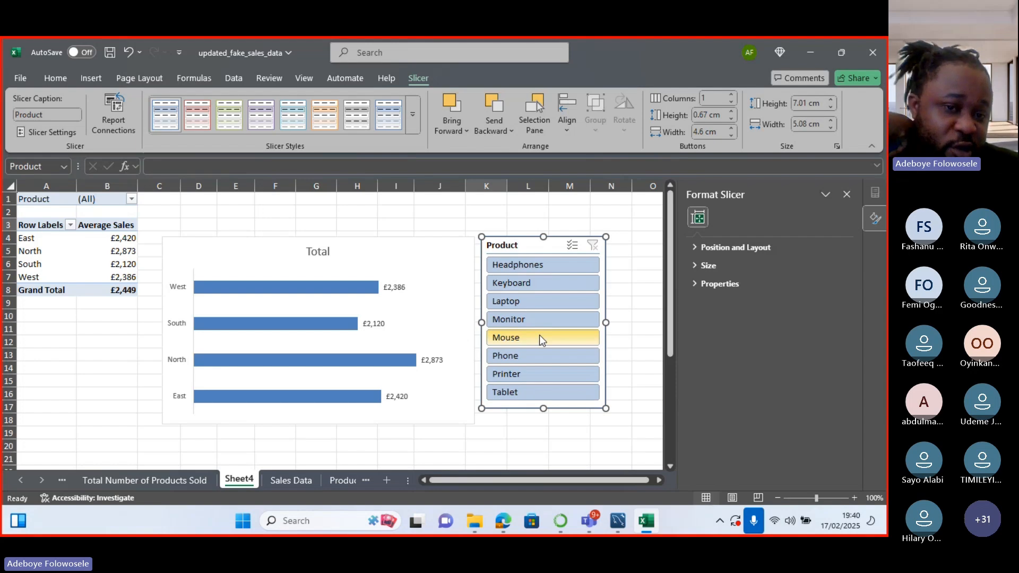
left_click(326, 253)
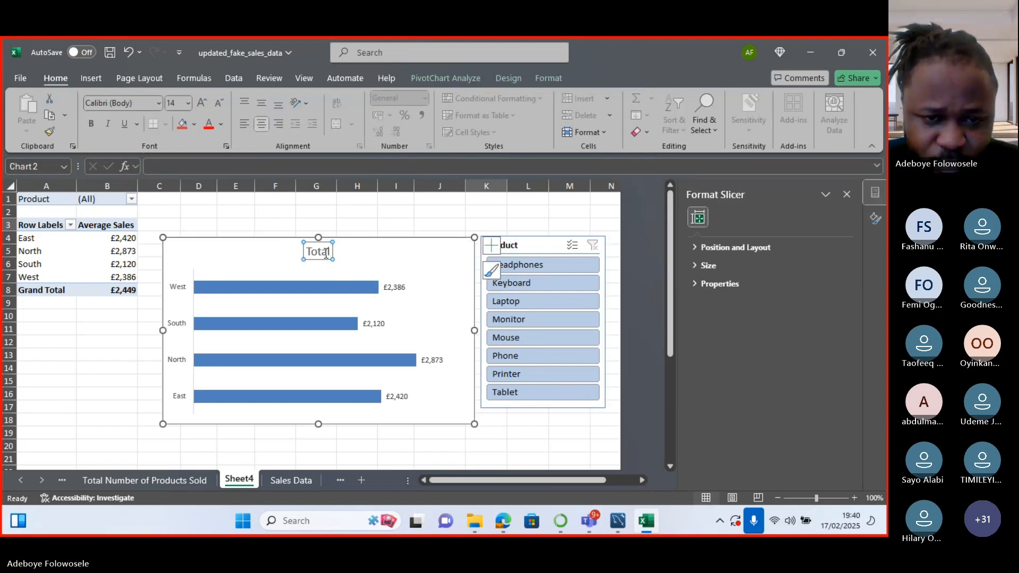
Replace the chart title 'Total' with 'Average Sales per Region'.
key("BackSpace")
key("BackSpace")
key("BackSpace")
key("BackSpace")
key("BackSpace")
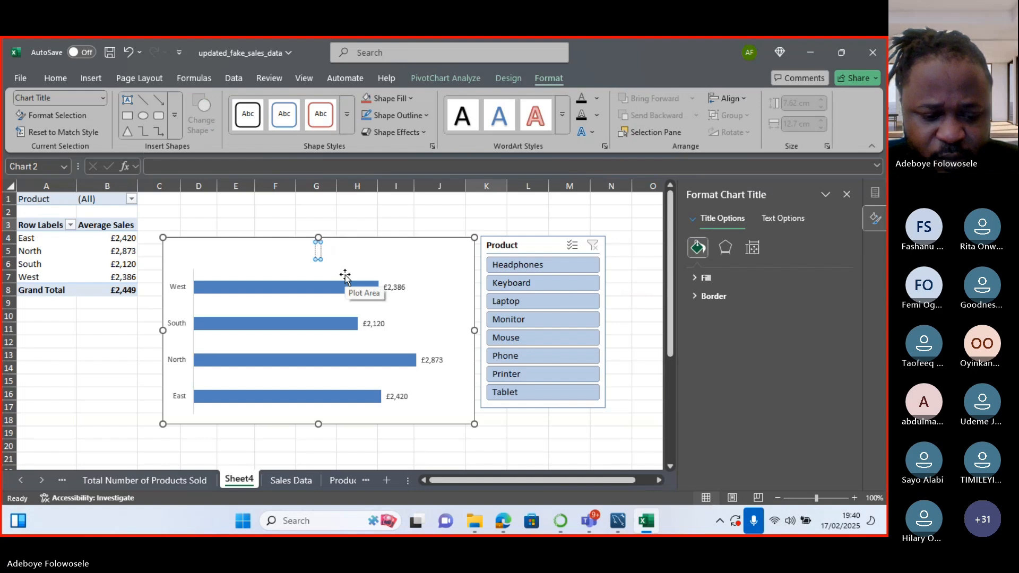
type("Ave")
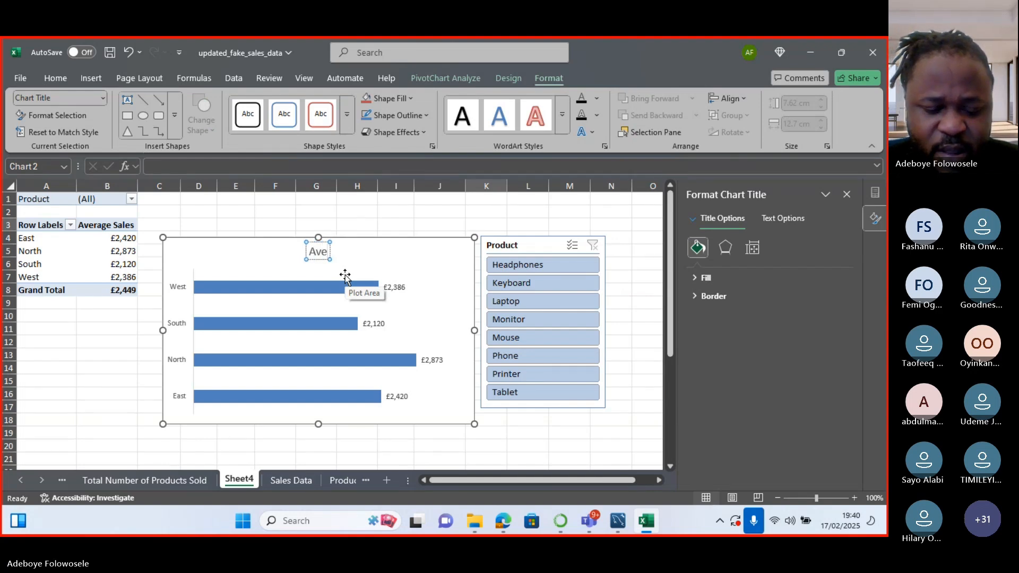
type("rage Sa")
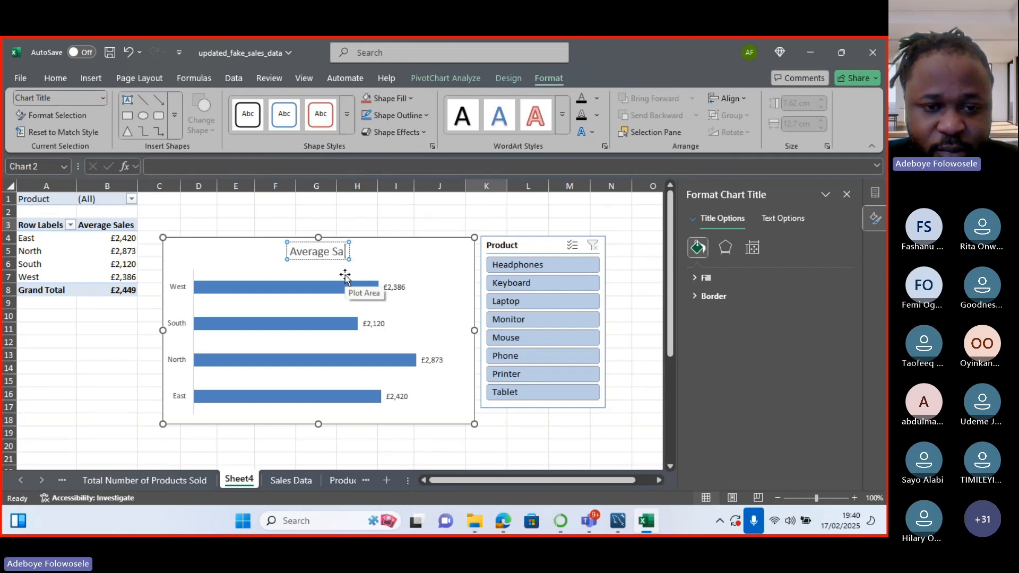
type("les")
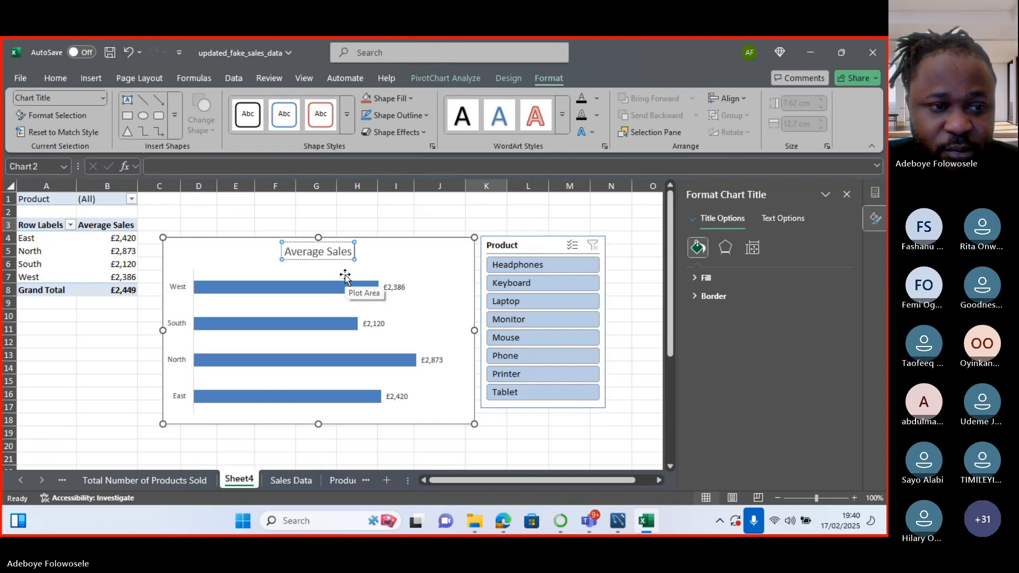
type(" per Region")
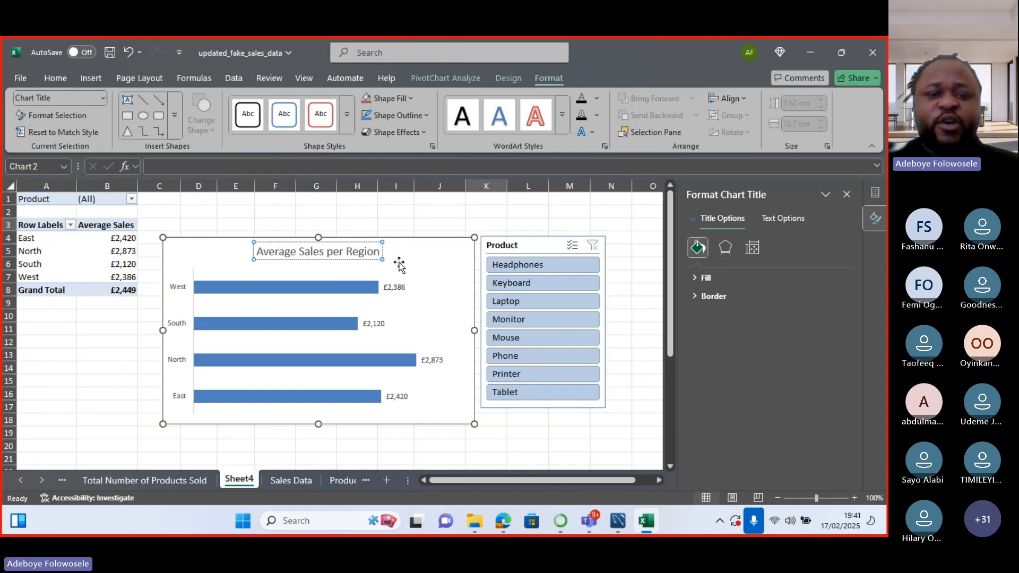
left_click(402, 265)
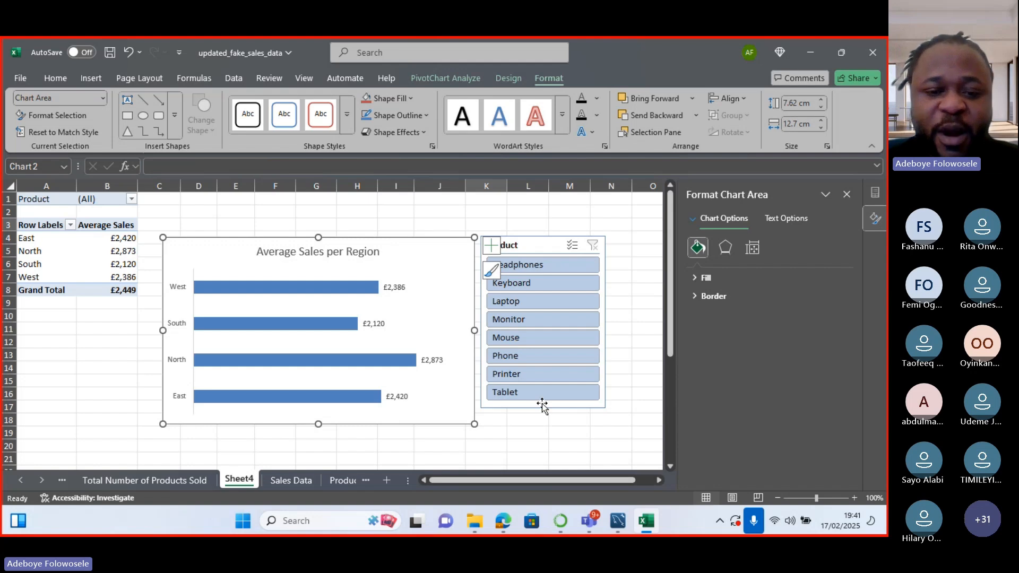
Filter the chart to Mouse, then Phone, shift the slicer slightly down-right, and clear the filter.
left_click(521, 342)
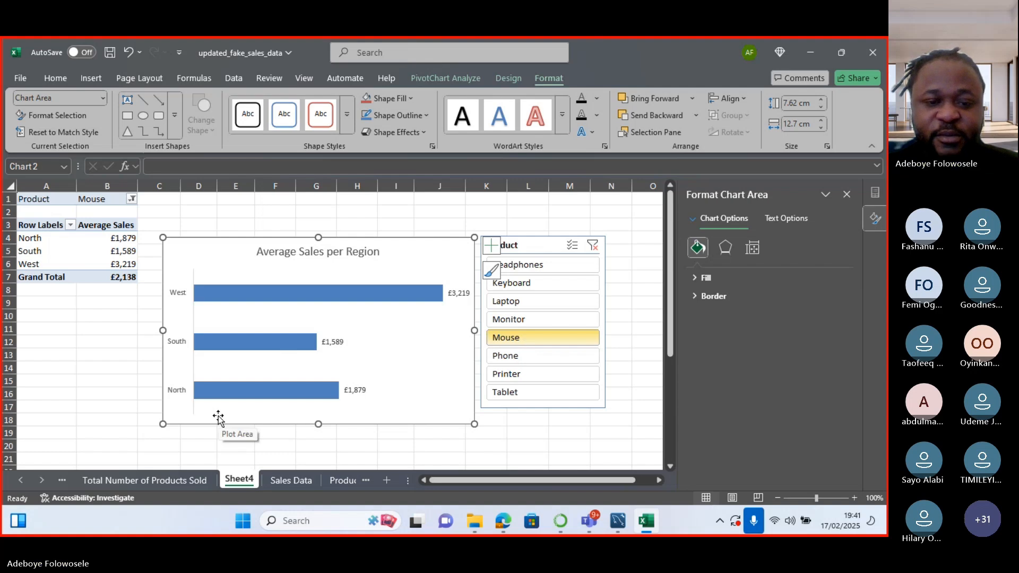
left_click(513, 357)
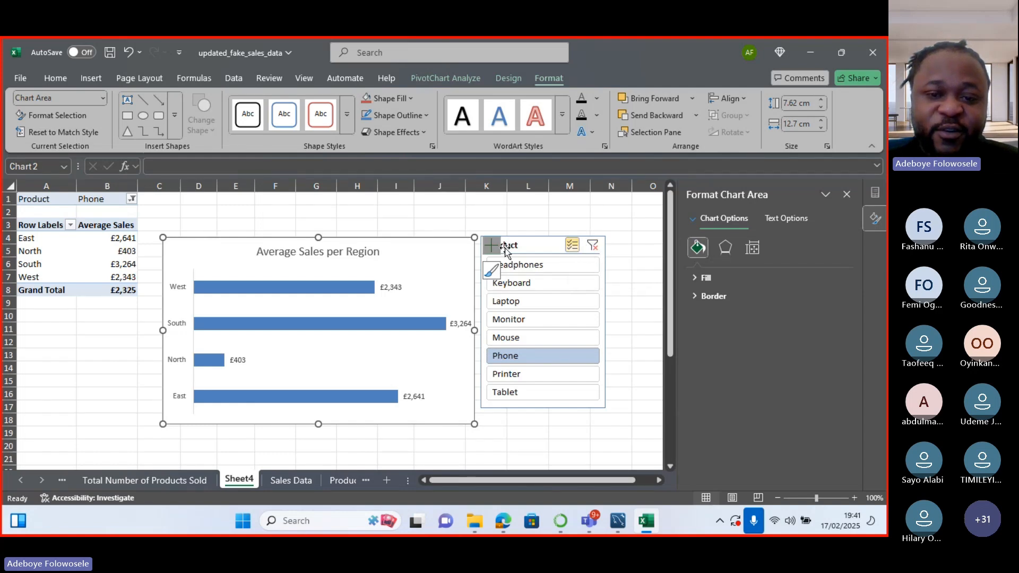
left_click_drag(552, 240, 565, 251)
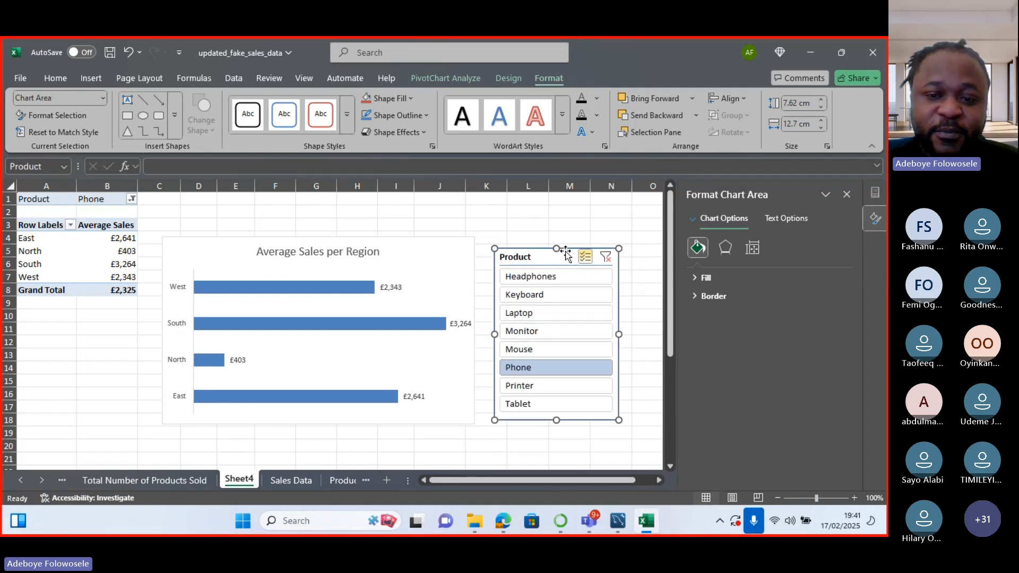
left_click(605, 258)
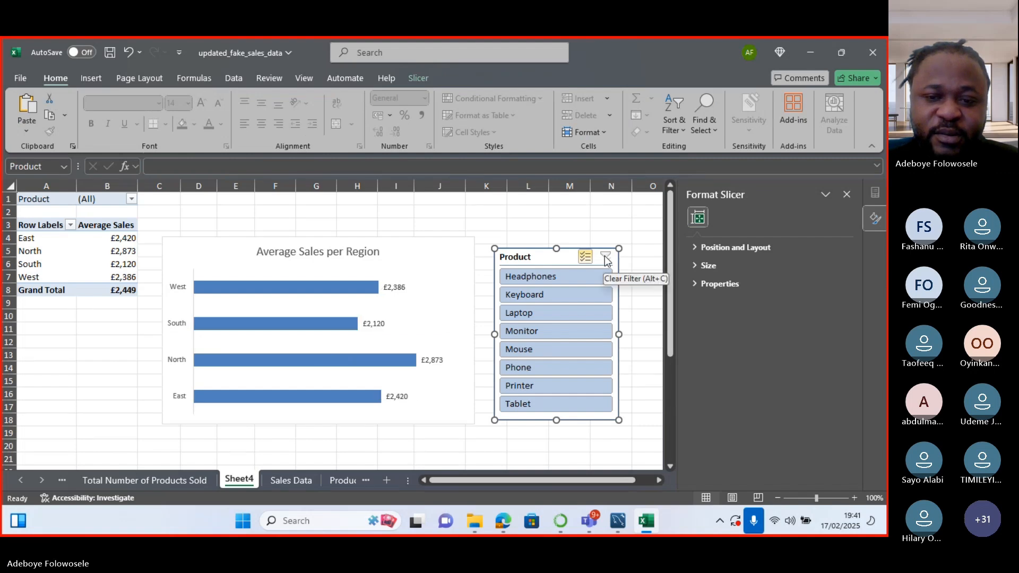
Narrow the Product slicer down to Tablet only, then add Headphones back.
left_click(575, 275)
left_click(552, 294)
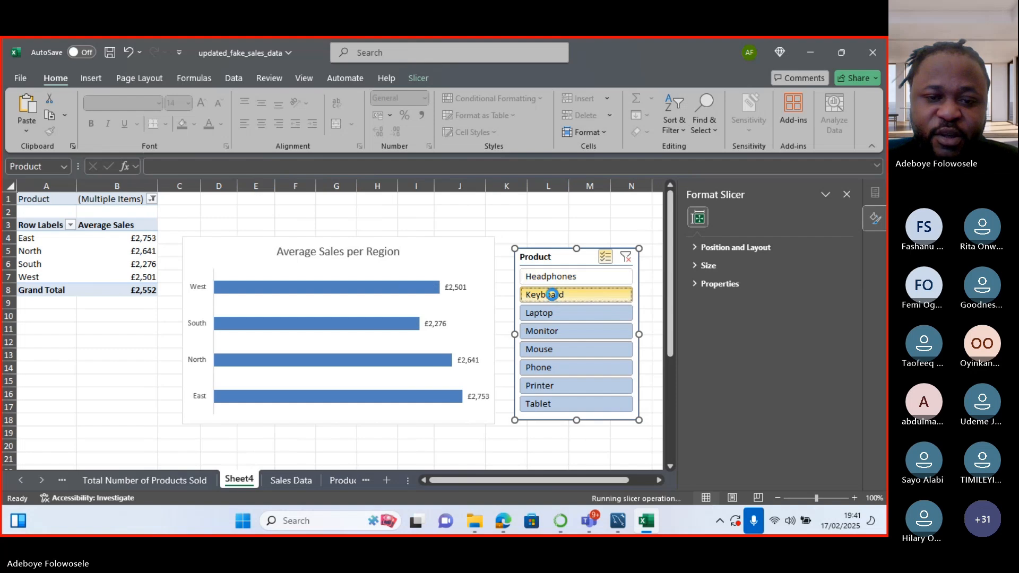
left_click(545, 314)
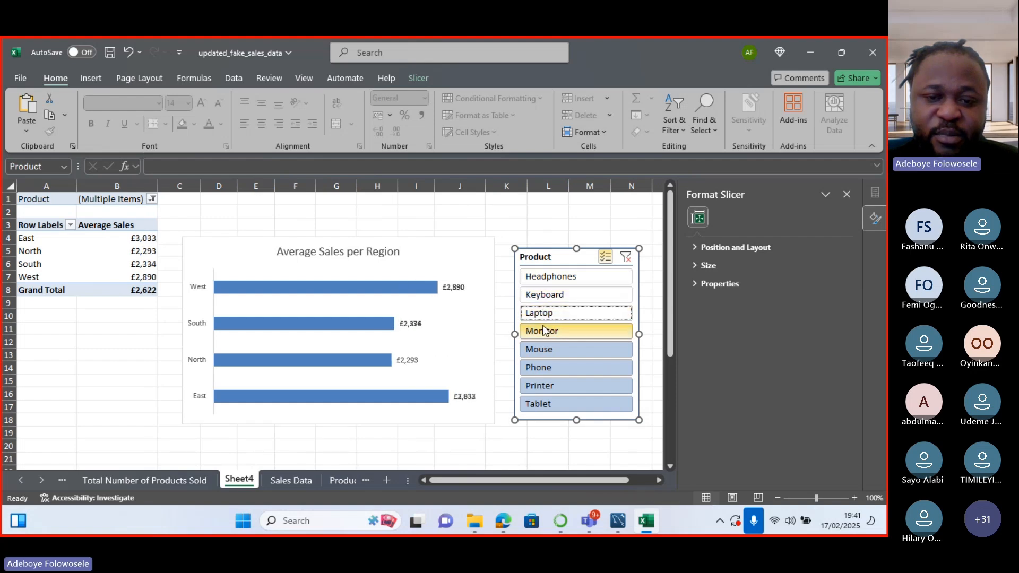
left_click(544, 331)
left_click(544, 352)
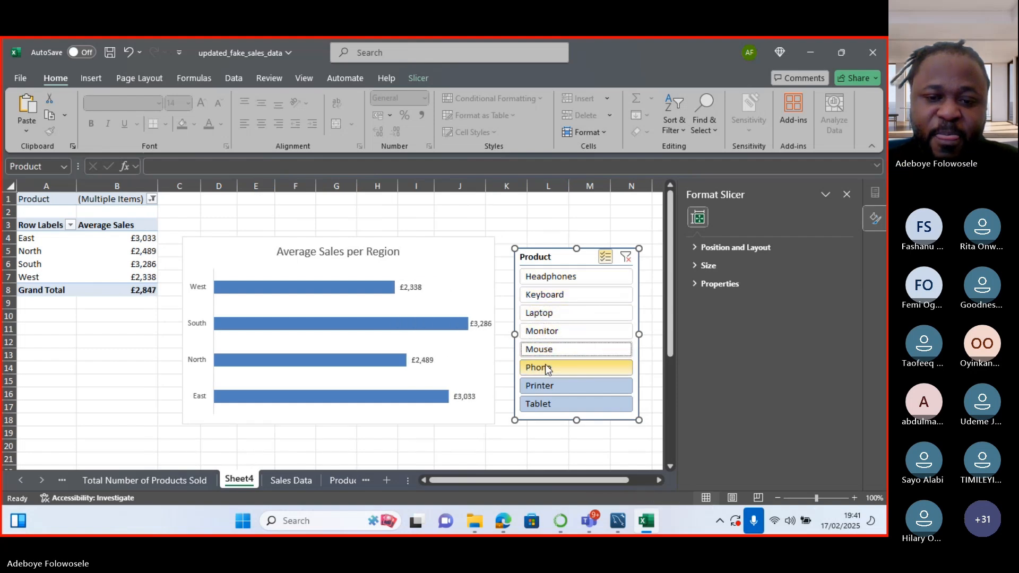
left_click(547, 369)
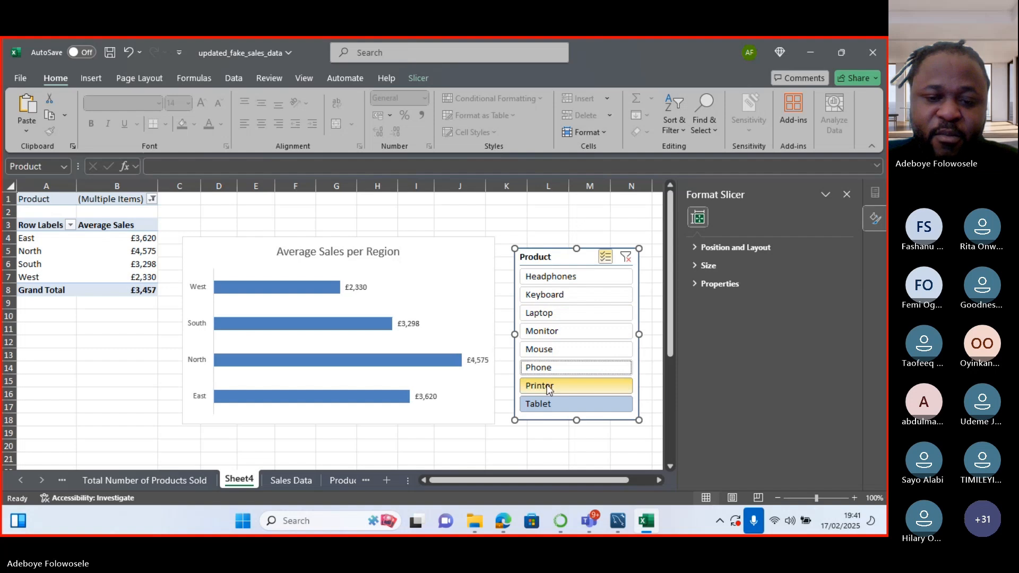
left_click(546, 384)
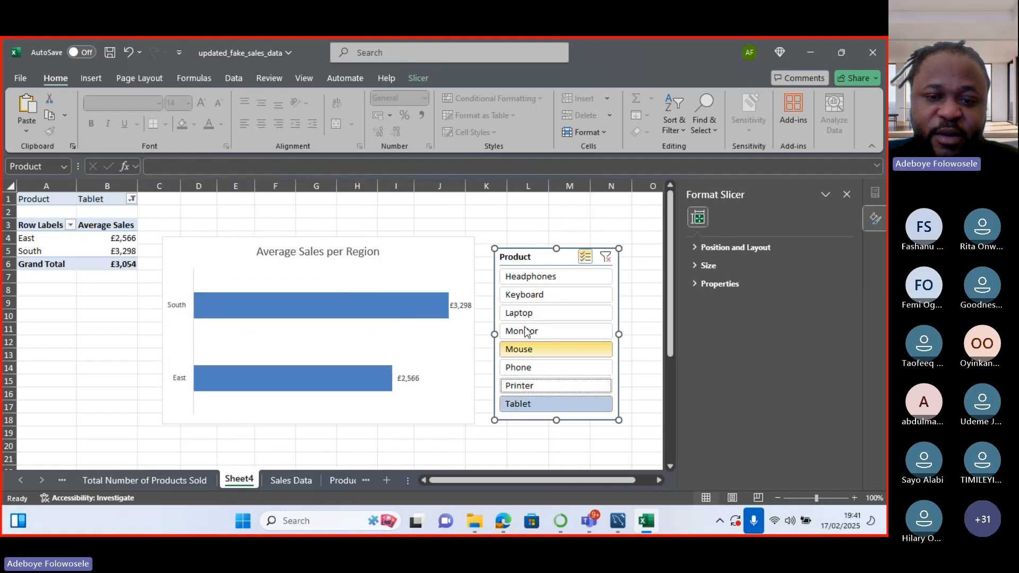
left_click(542, 276)
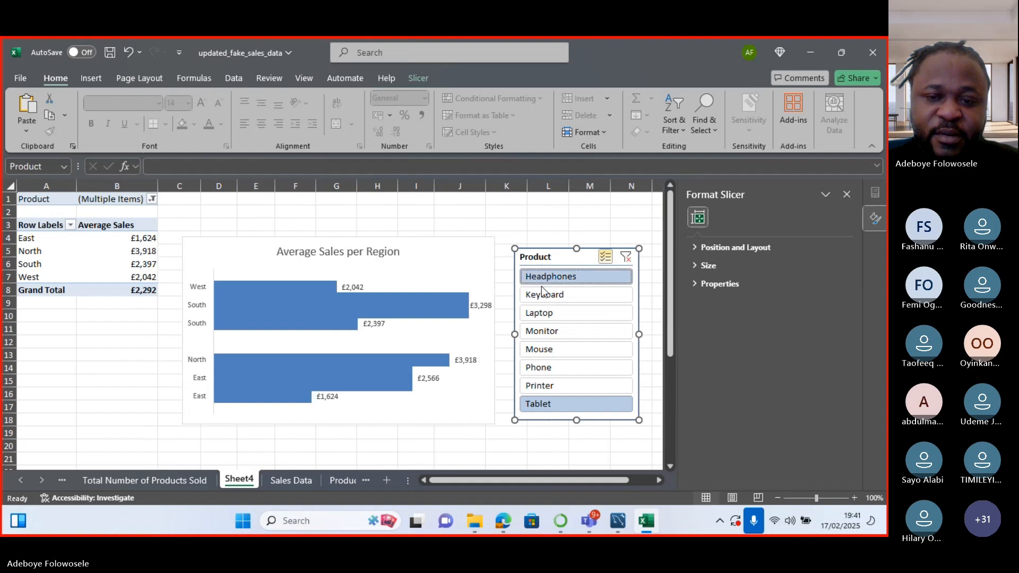
With multi-select on, add Keyboard, Laptop, Monitor, Mouse, Phone and Printer, then deselect Tablet.
left_click(607, 258)
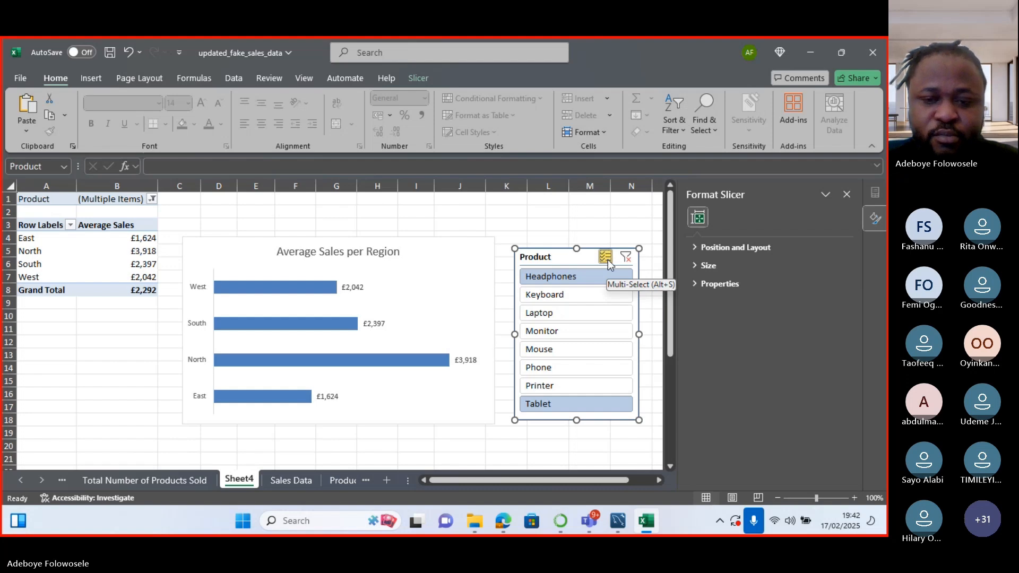
left_click(605, 258)
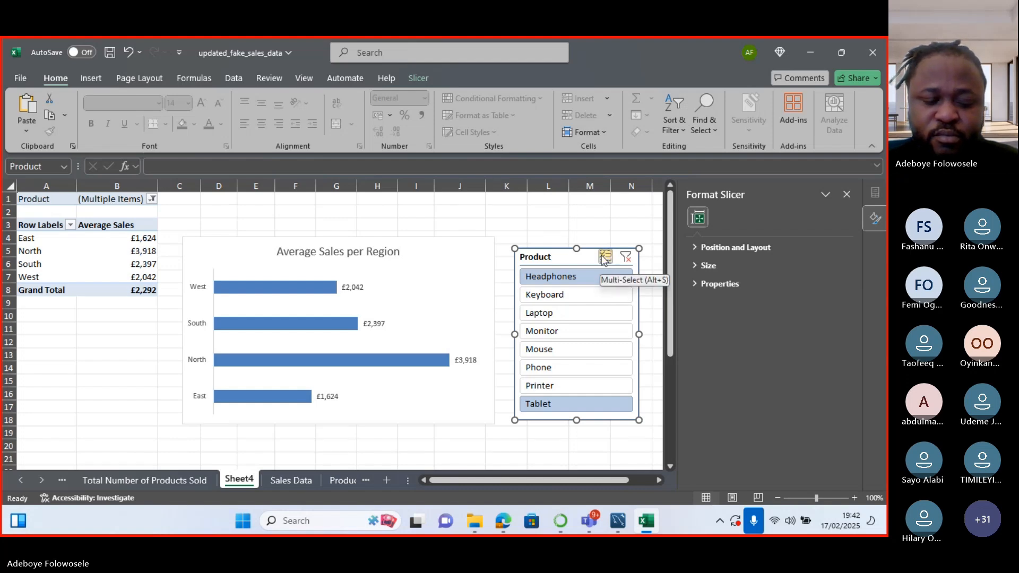
left_click(605, 259)
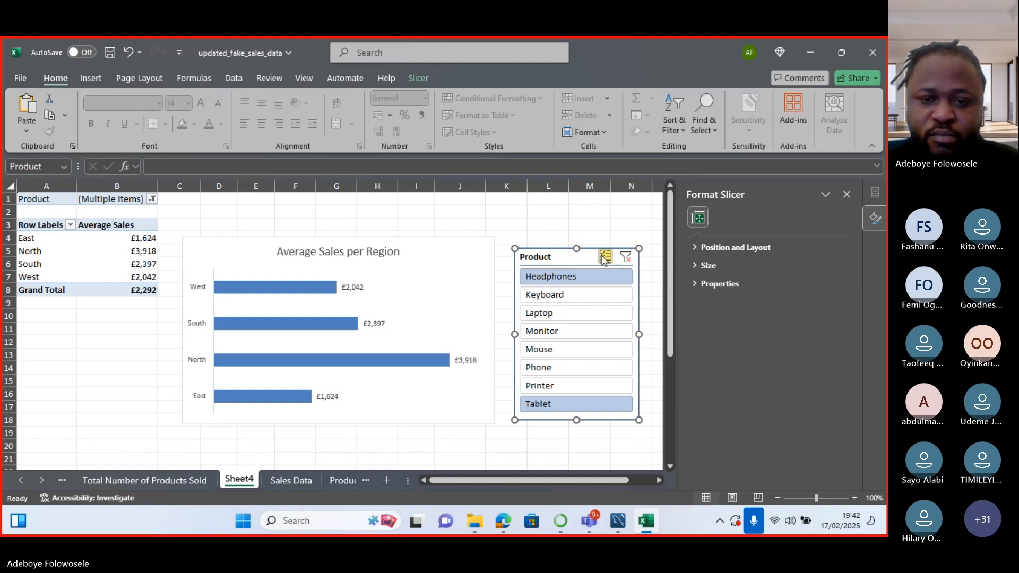
left_click(555, 295)
left_click(550, 314)
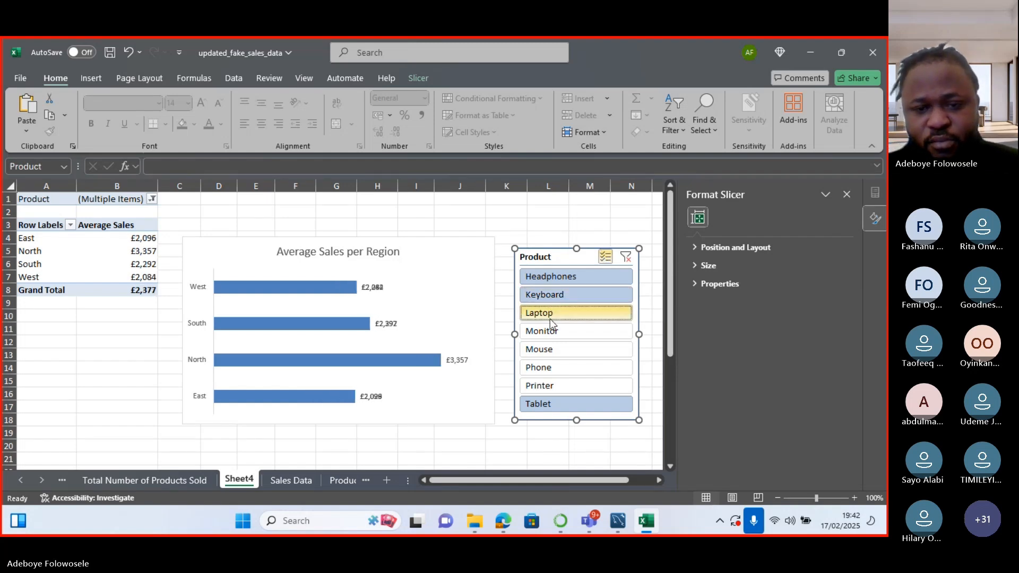
left_click(550, 328)
left_click(549, 348)
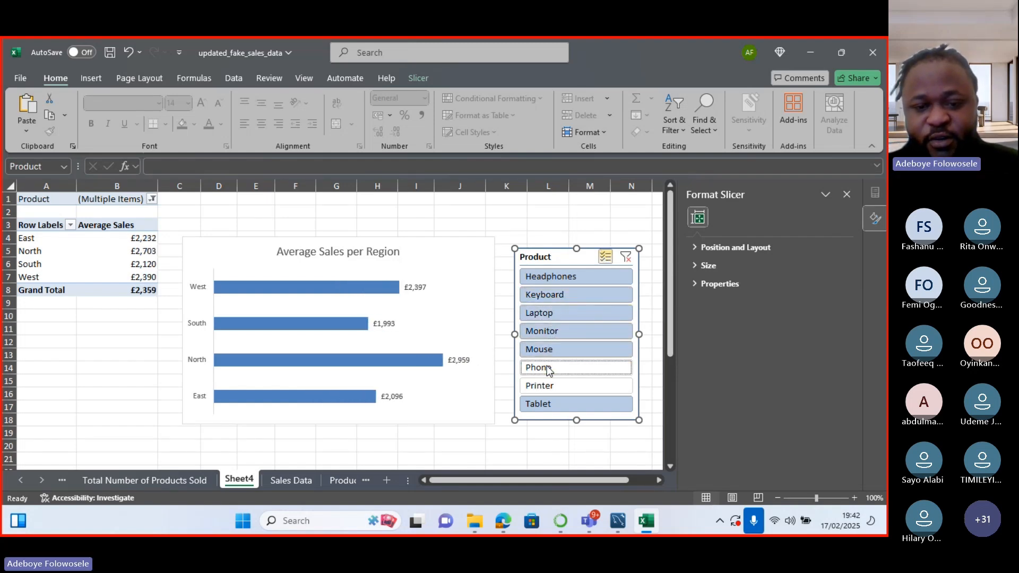
left_click(549, 367)
left_click(546, 383)
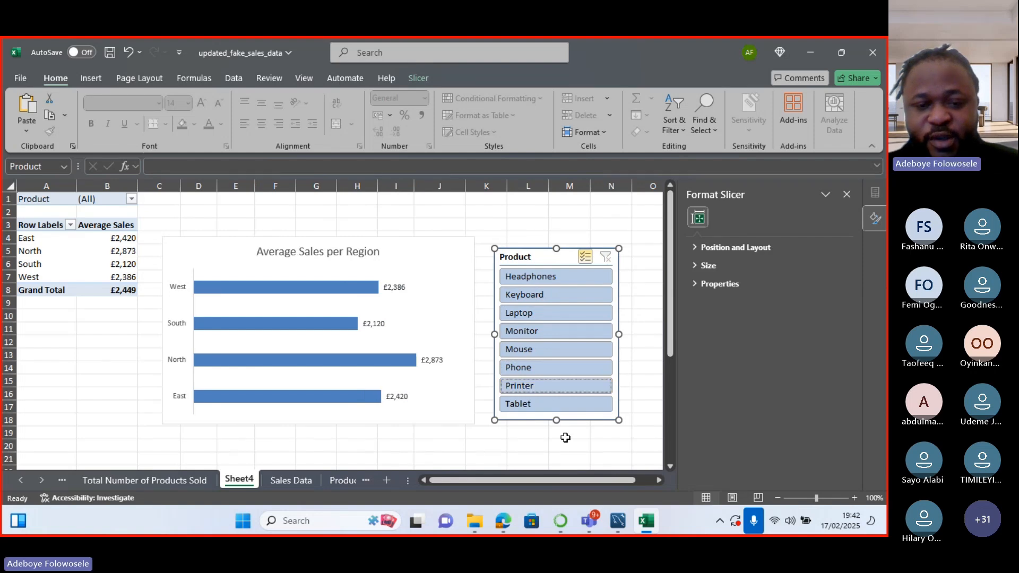
left_click(536, 406)
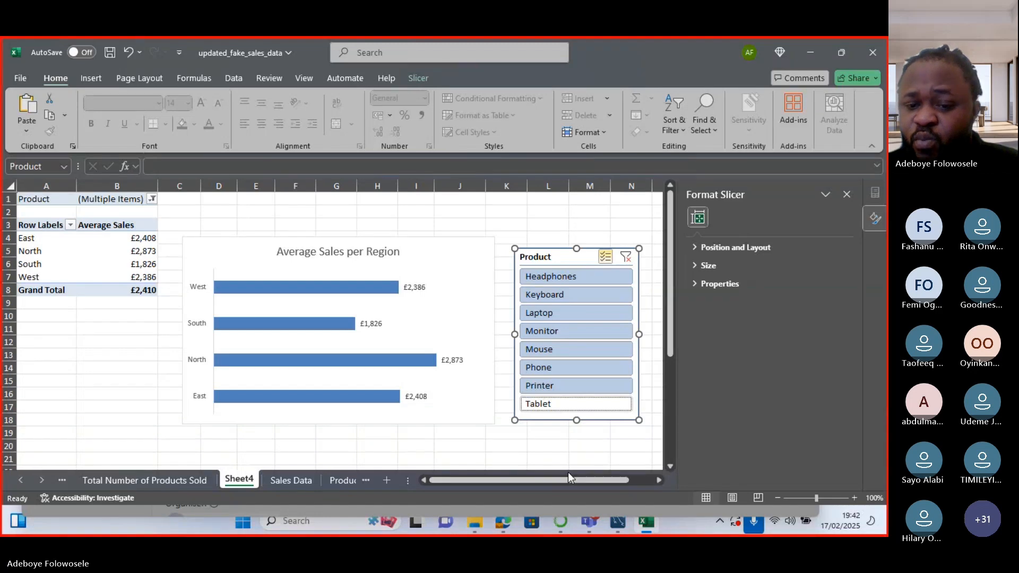
mouse_move(607, 526)
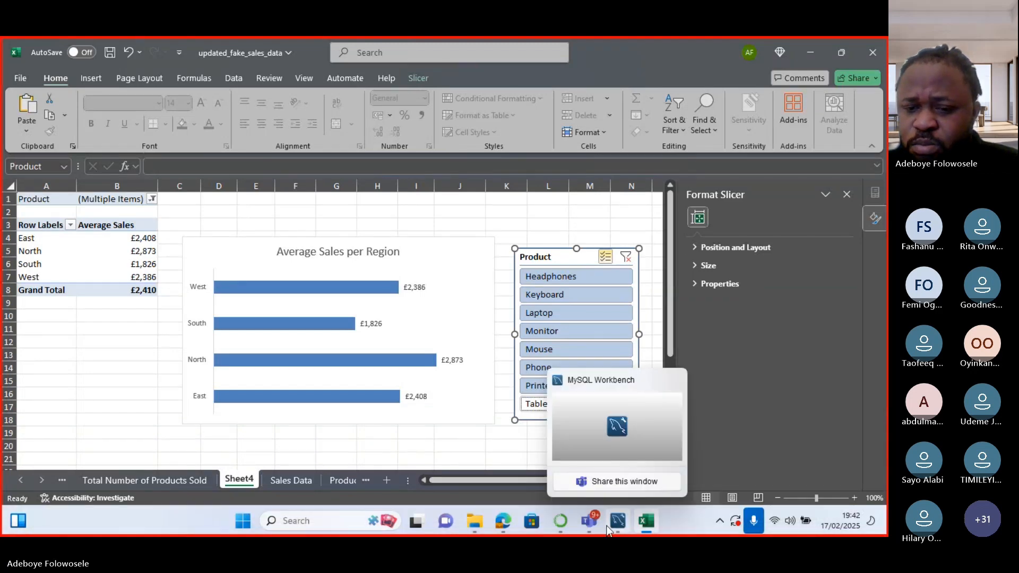
Switch to the Teams class meeting window from the taskbar to view its chat.
left_click(589, 522)
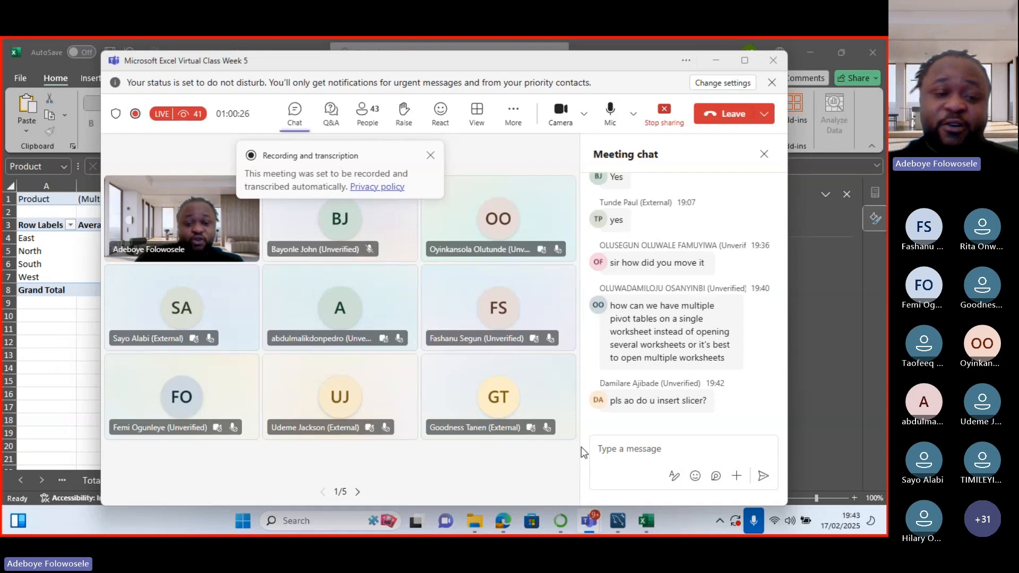
Rename Sheet4 to 'Average Sales Per Region'.
left_click(57, 352)
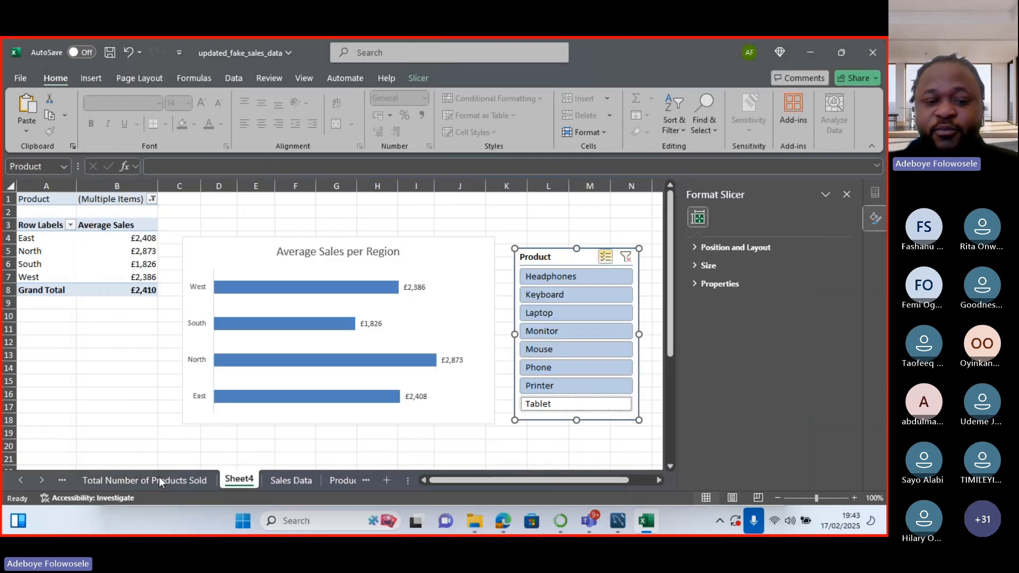
right_click(232, 480)
left_click(265, 314)
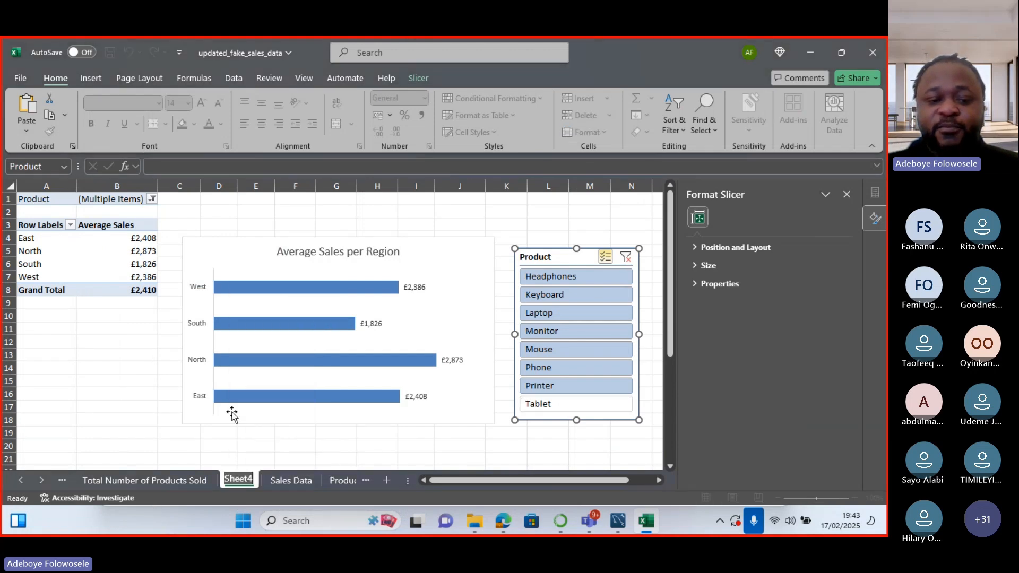
type("Aver")
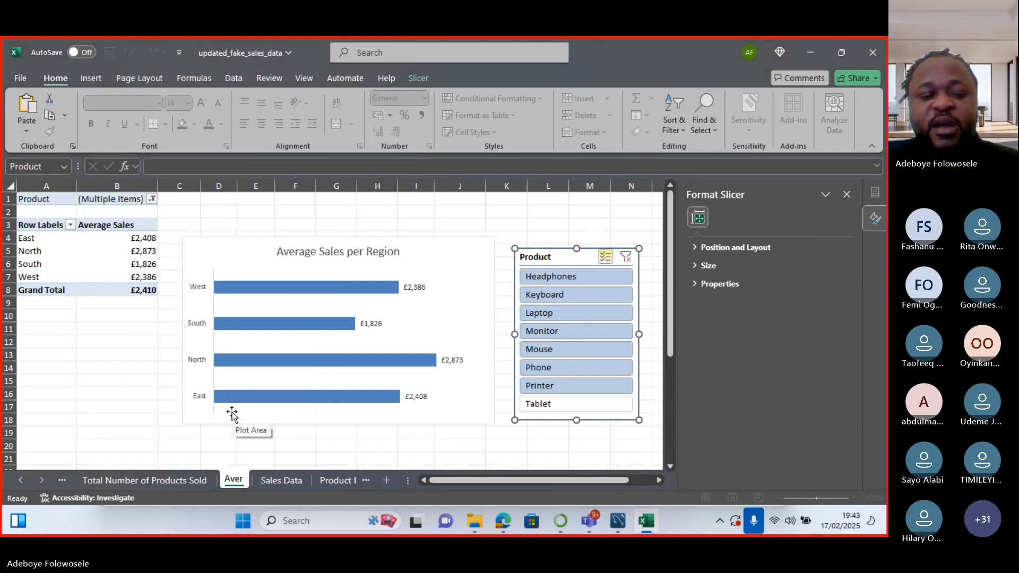
type("age Sales")
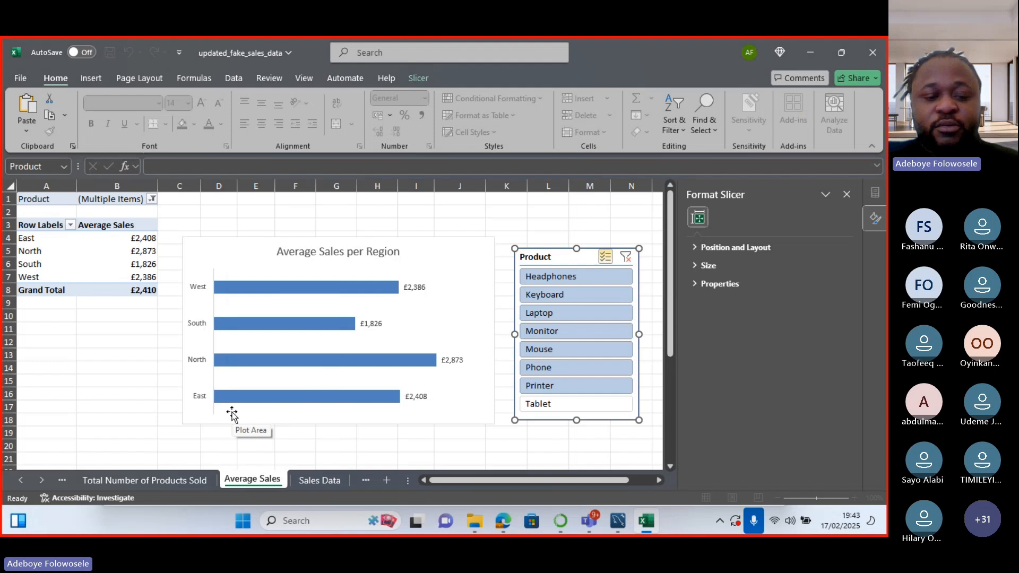
type(" Per")
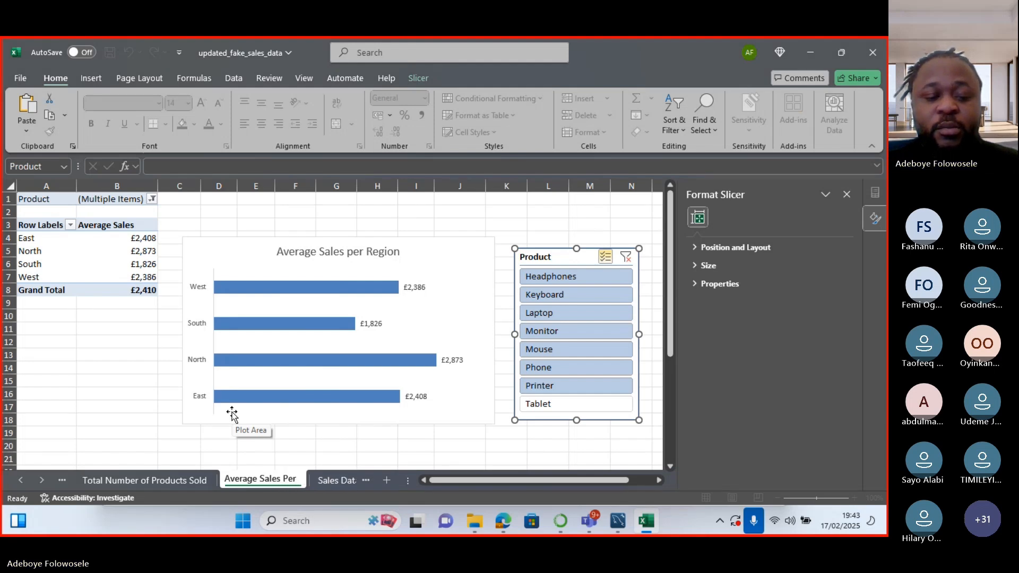
type(" Region")
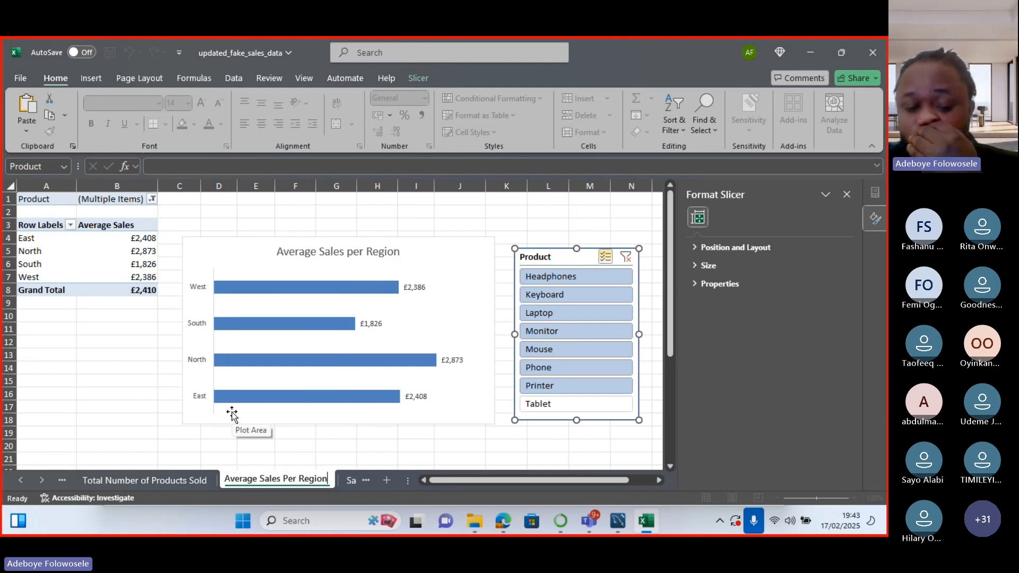
Add a new blank worksheet and rename it 'Dashboard'.
left_click(387, 481)
right_click(349, 482)
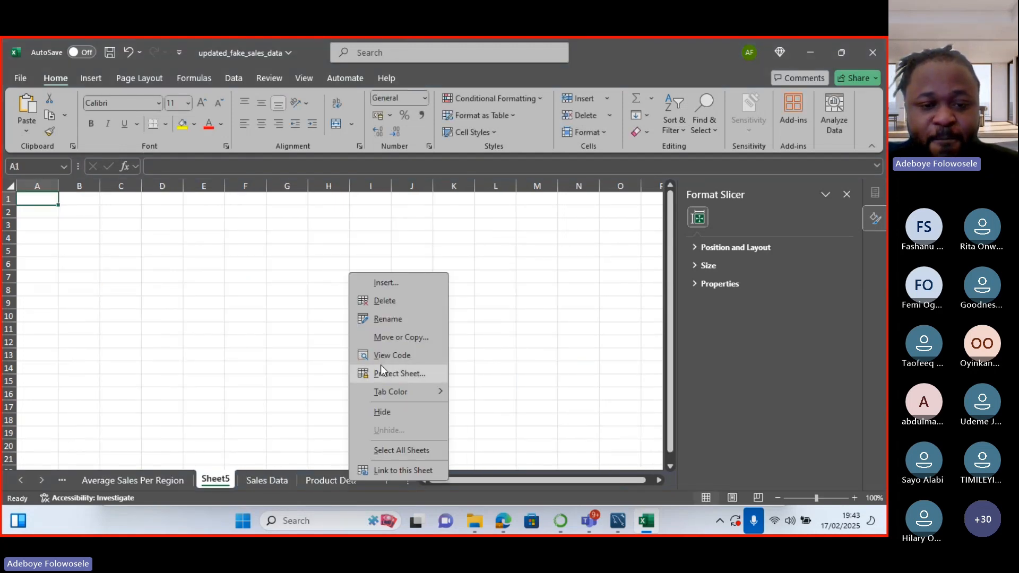
left_click(393, 319)
type("Dash")
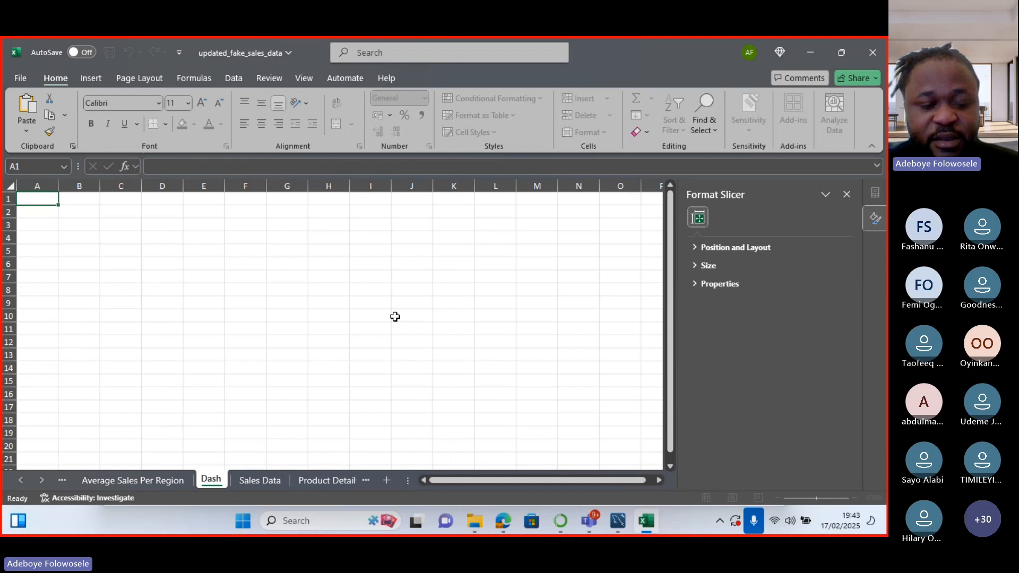
type("boa")
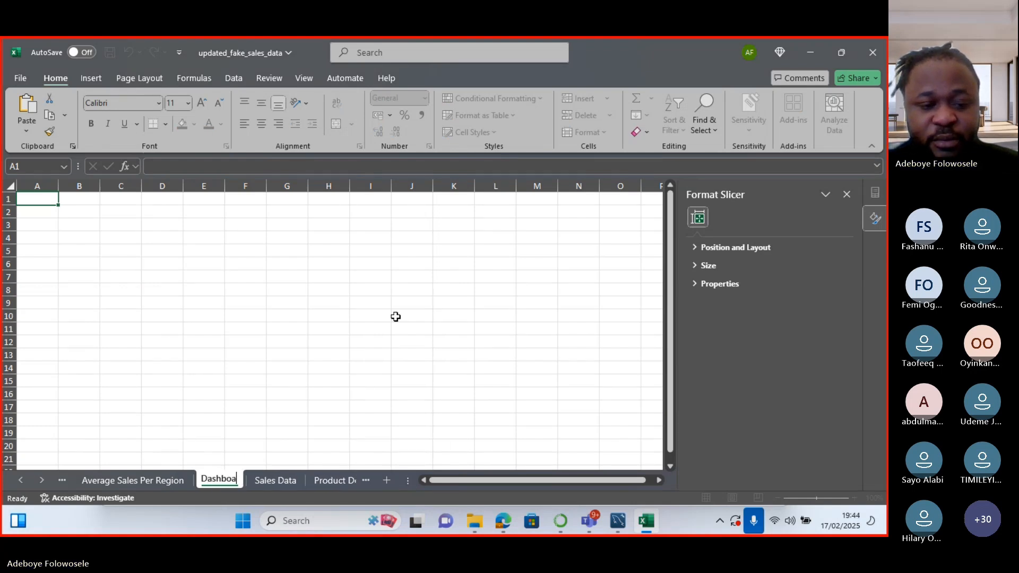
type("rd")
Commit the Dashboard sheet name, then paste the Average Sales per Region chart there and delete it.
left_click(239, 300)
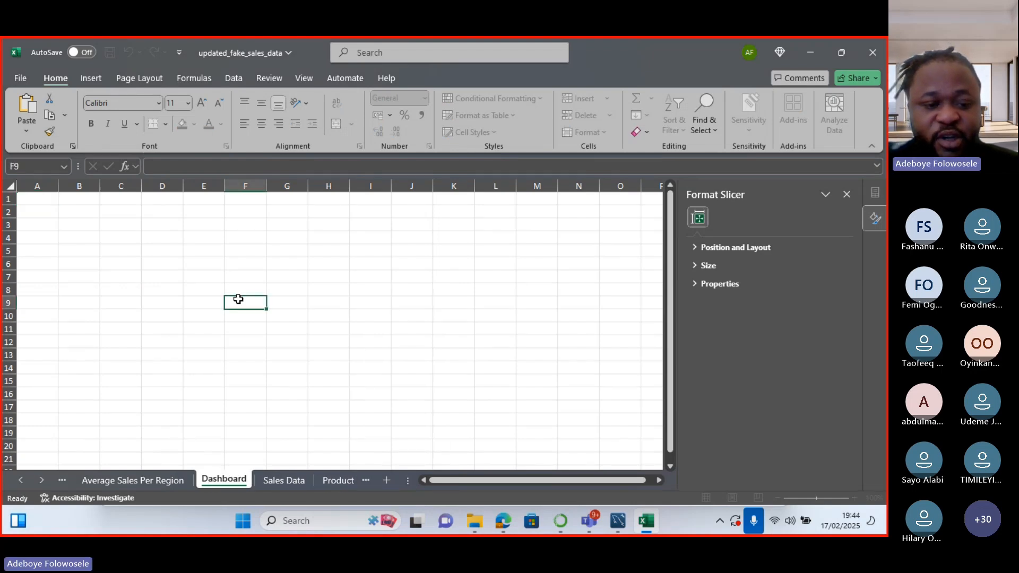
left_click(138, 486)
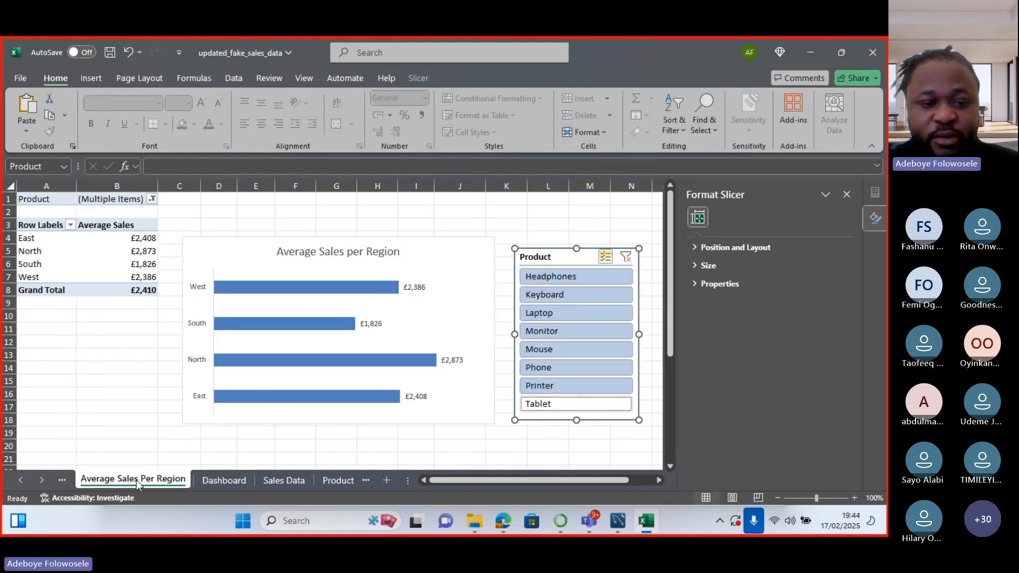
left_click(235, 244)
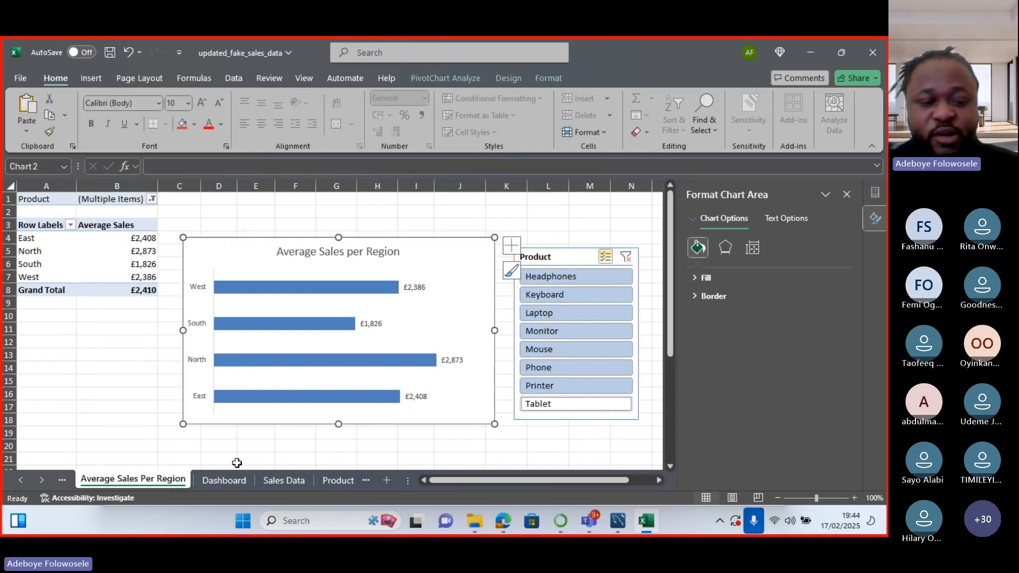
left_click(224, 480)
key("ctrl+v")
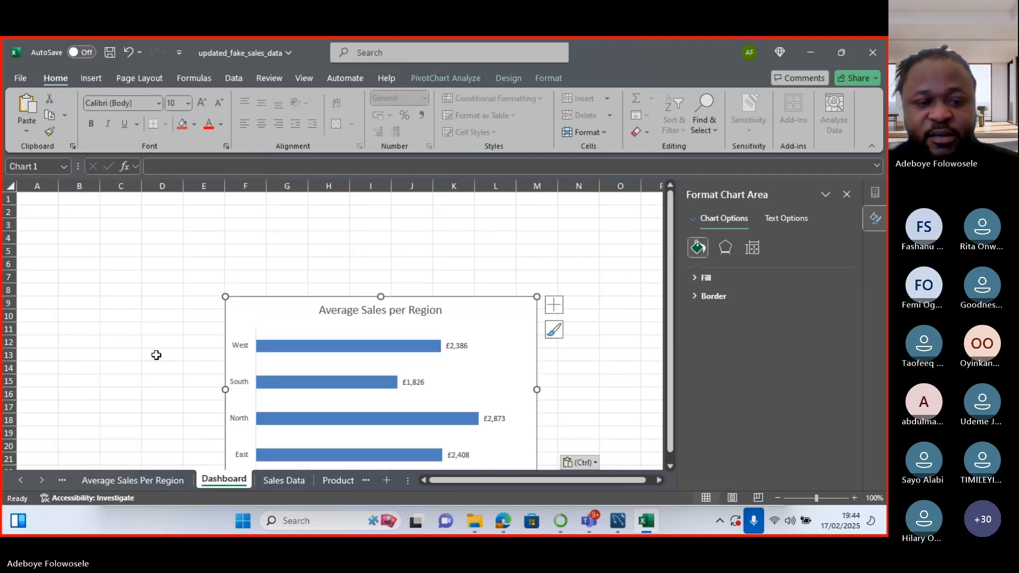
left_click_drag(251, 300, 145, 299)
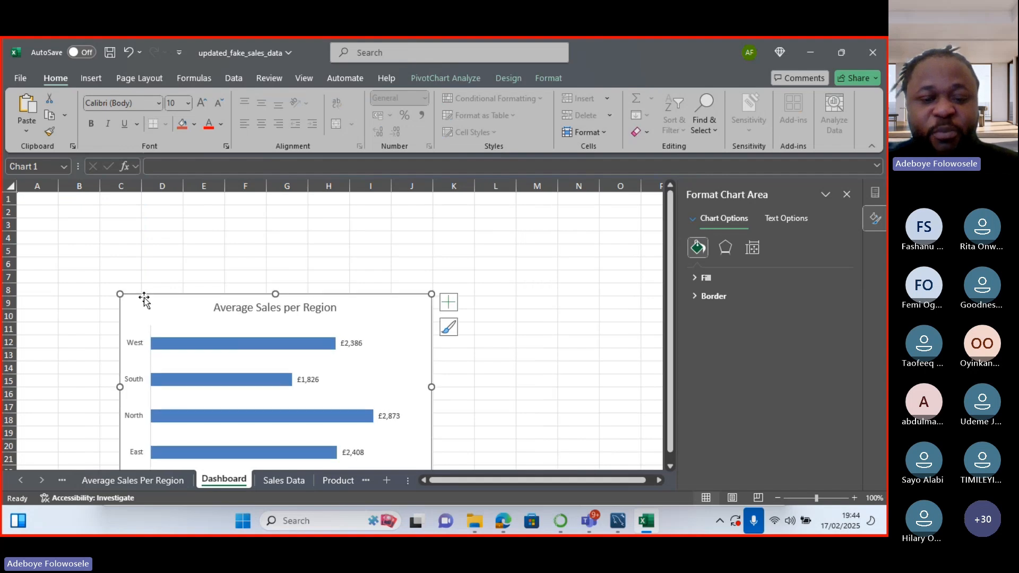
key("Delete")
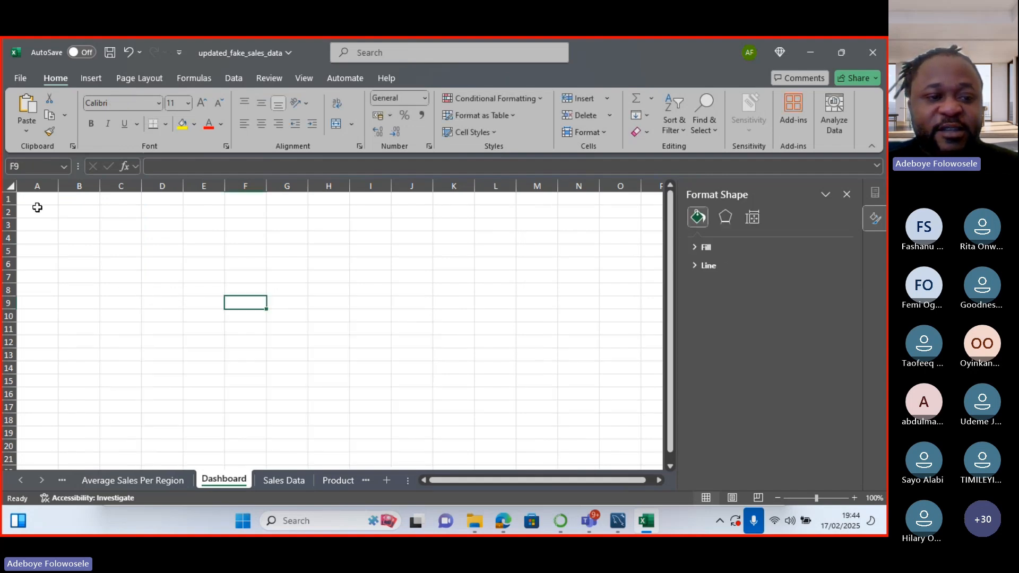
left_click_drag(39, 201, 656, 471)
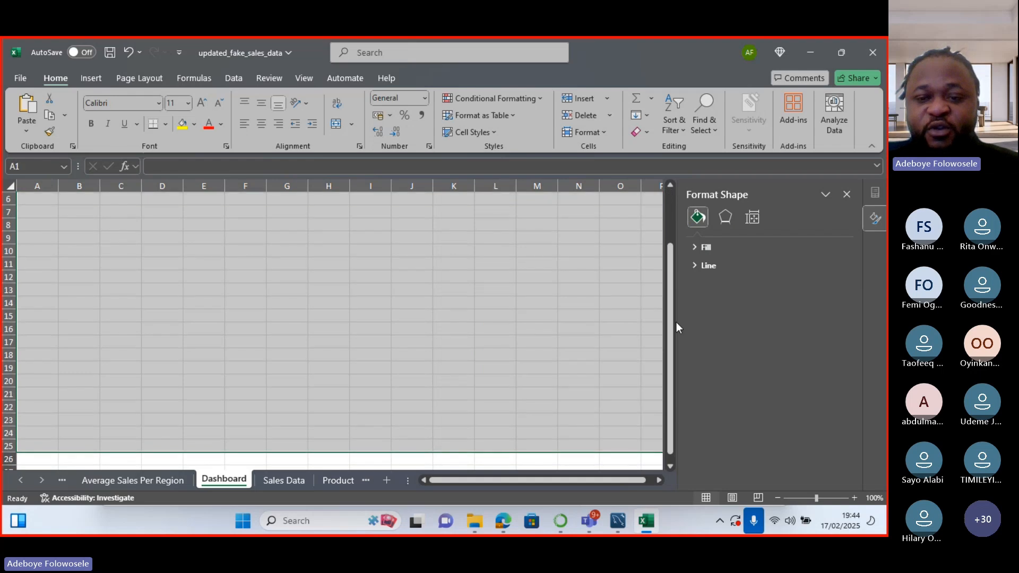
left_click_drag(672, 323, 666, 219)
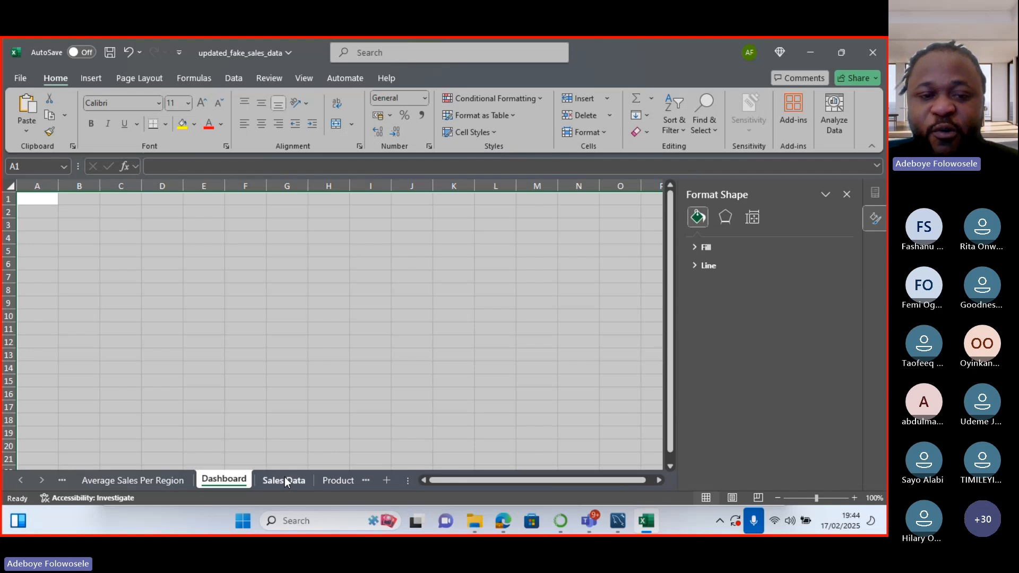
left_click(82, 254)
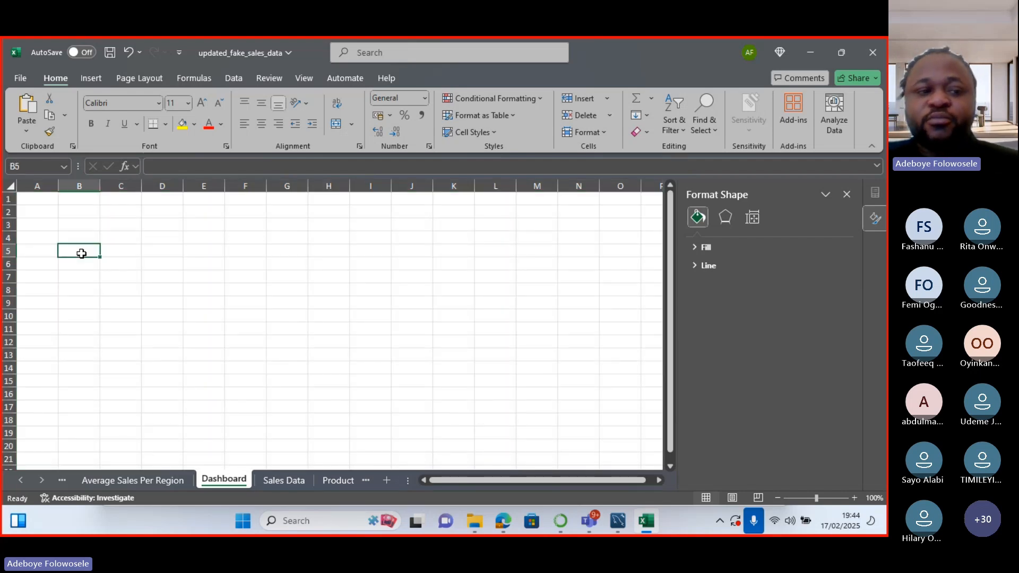
left_click_drag(41, 200, 201, 293)
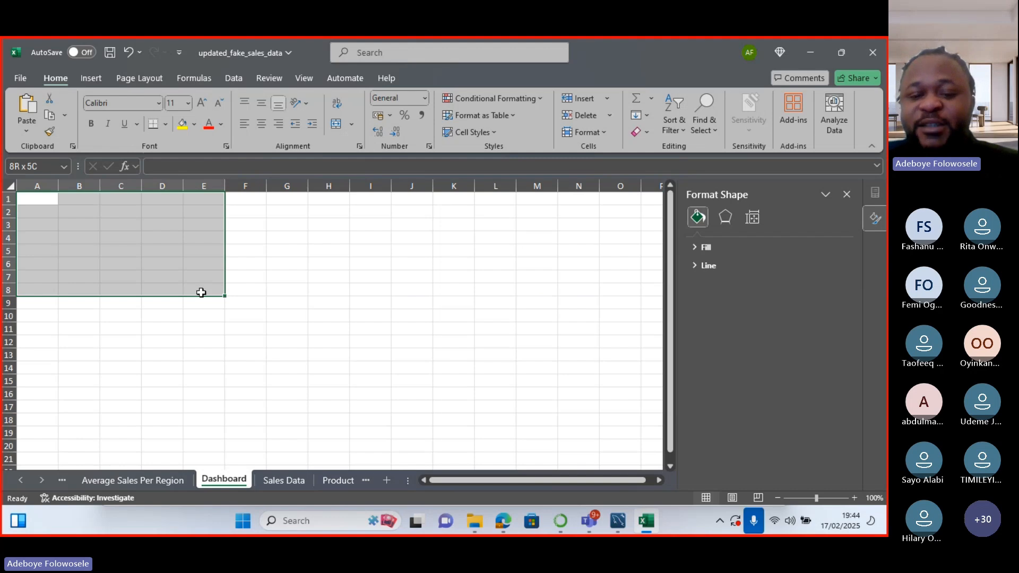
key("ctrl+a")
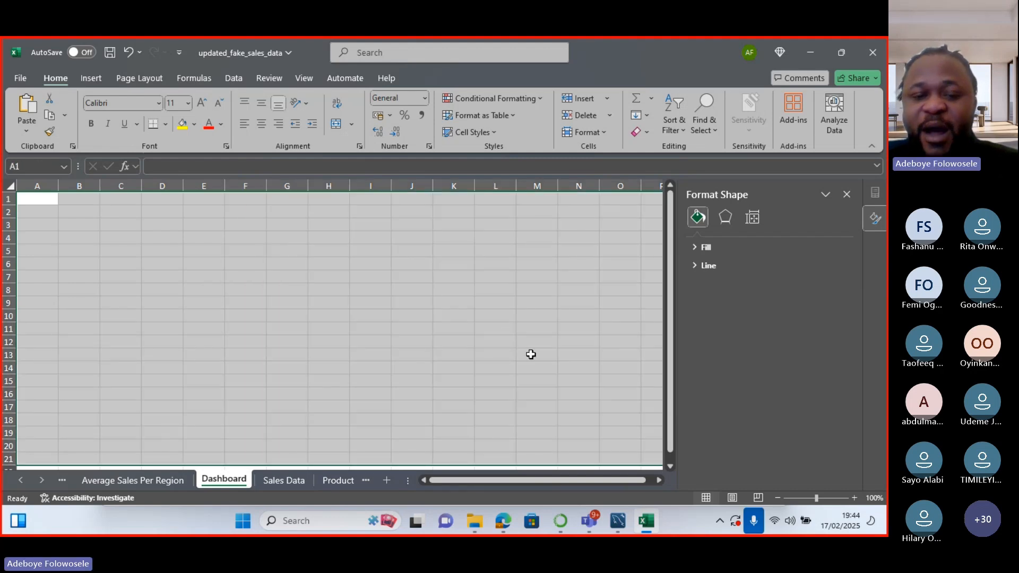
right_click(531, 359)
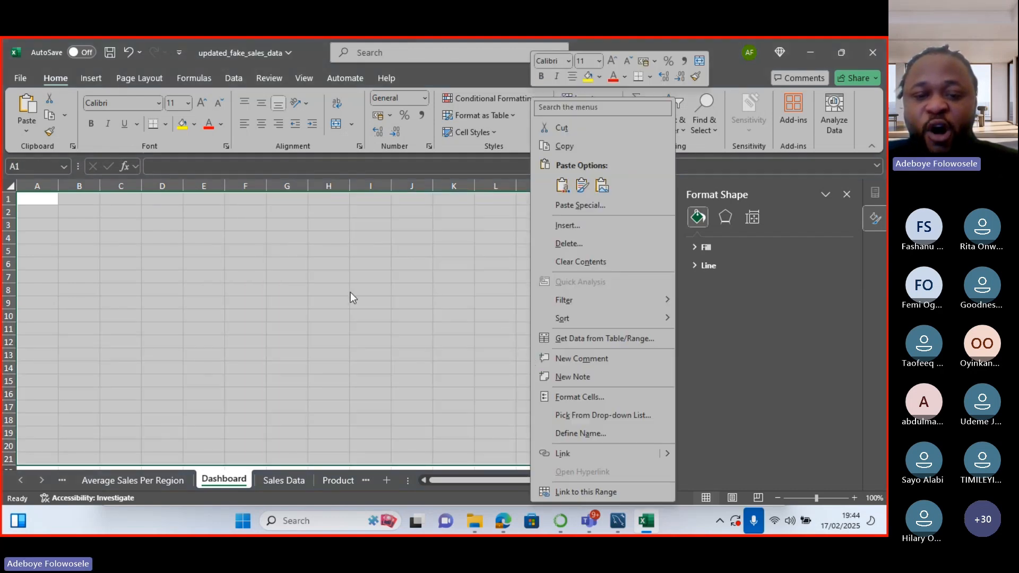
key("Escape")
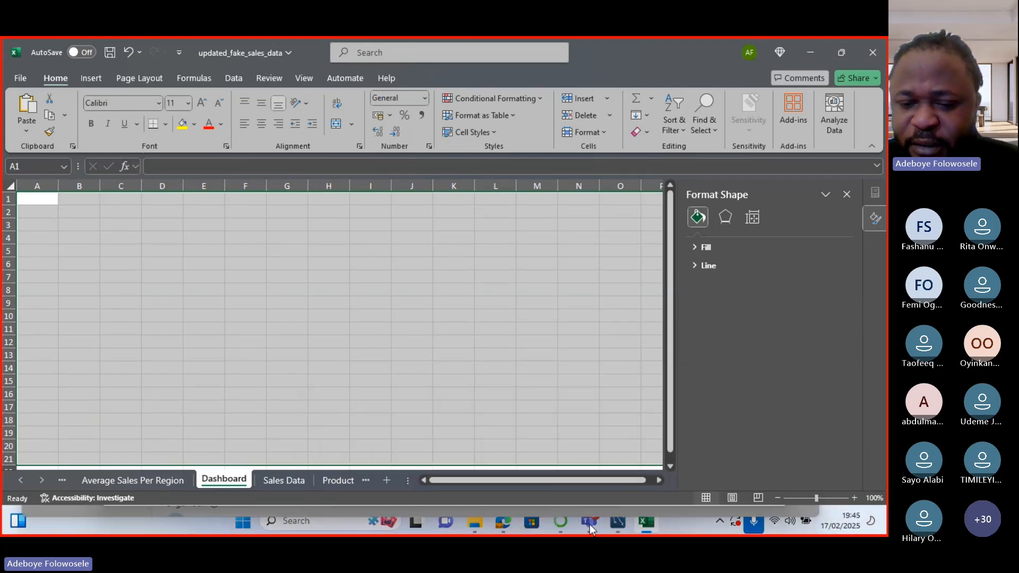
mouse_move(590, 524)
left_click(623, 457)
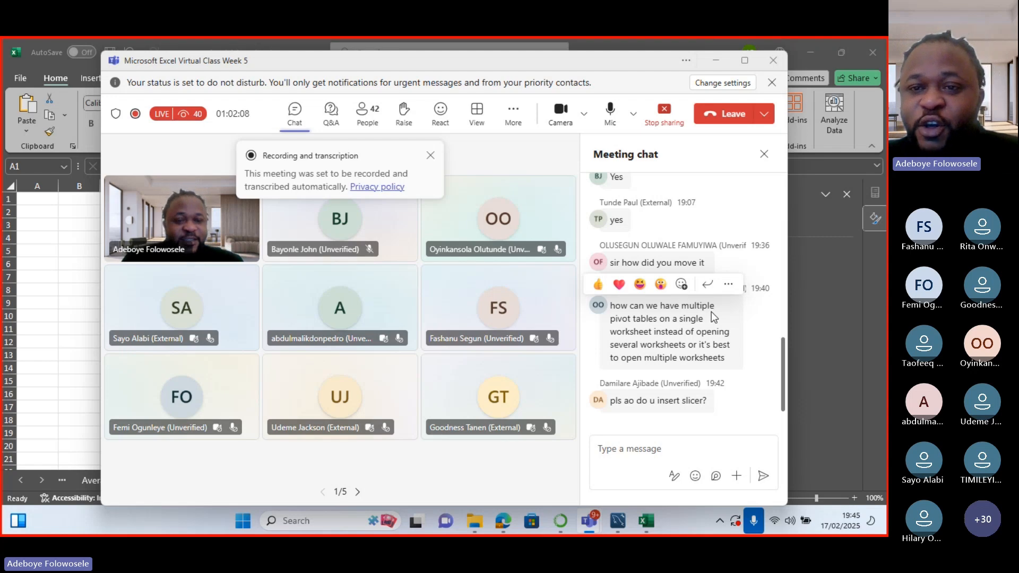
Cut the Product slicer from the Average Sales Per Region sheet, then select the bar chart.
left_click(716, 68)
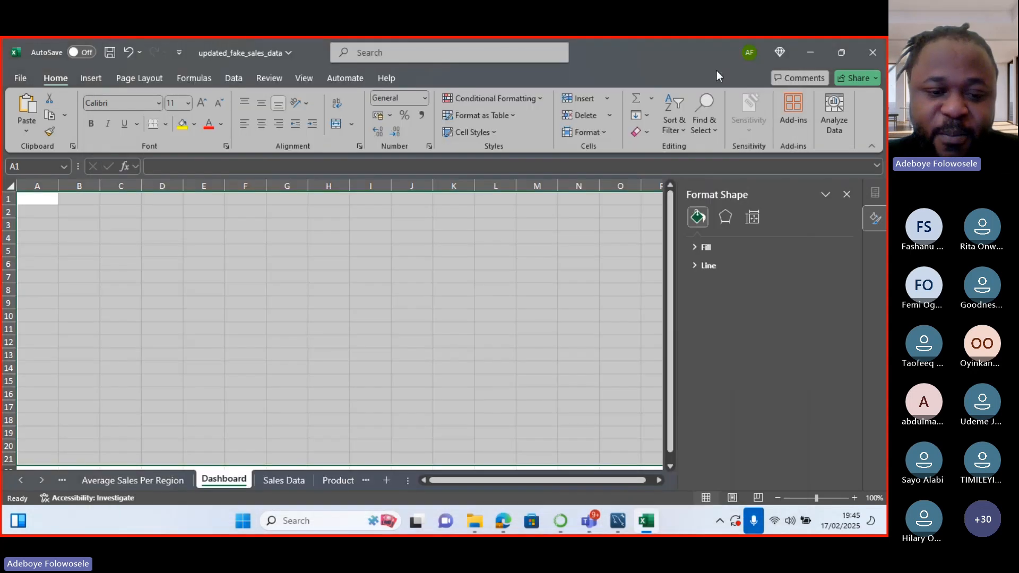
left_click(162, 485)
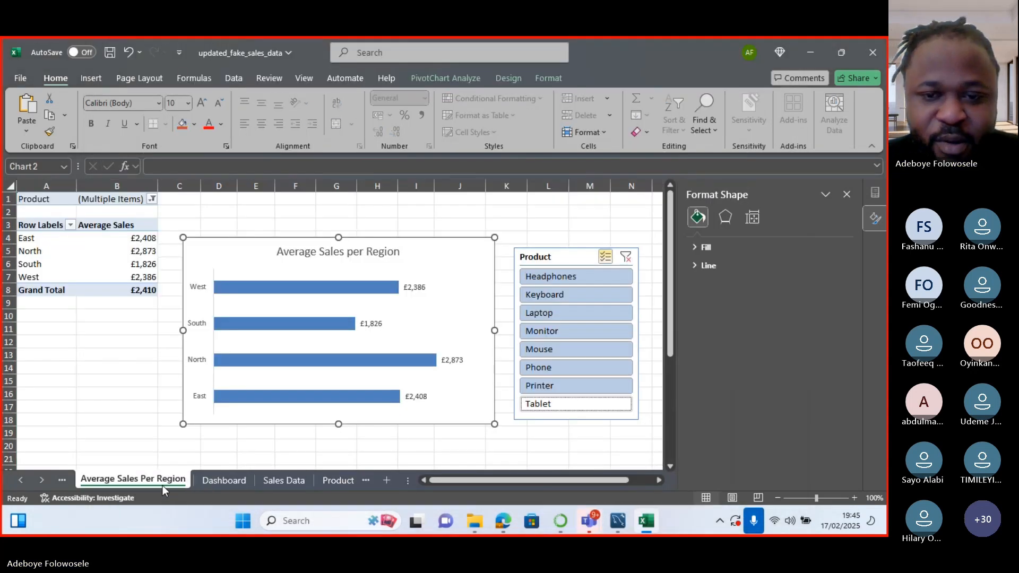
right_click(570, 255)
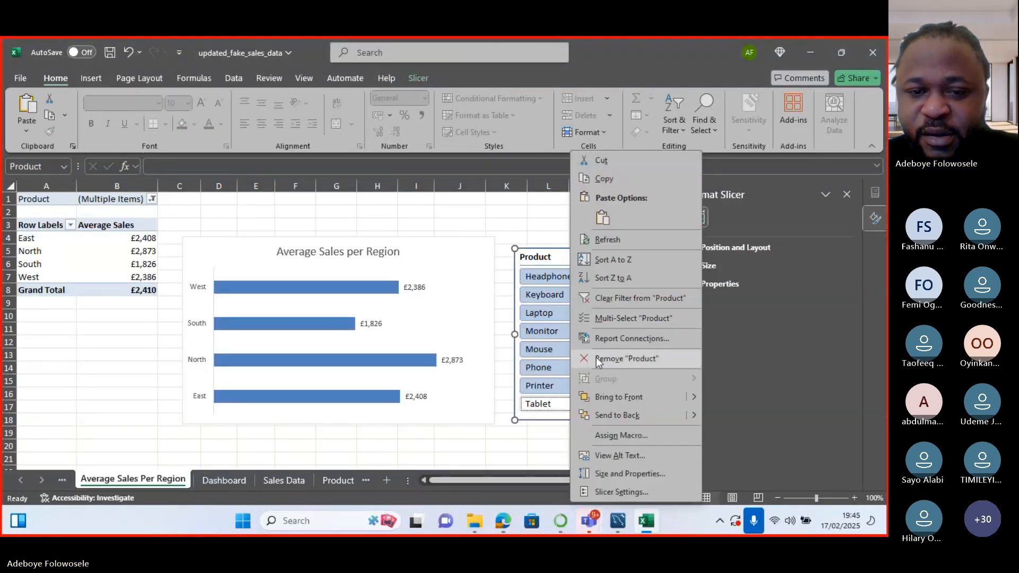
left_click(604, 159)
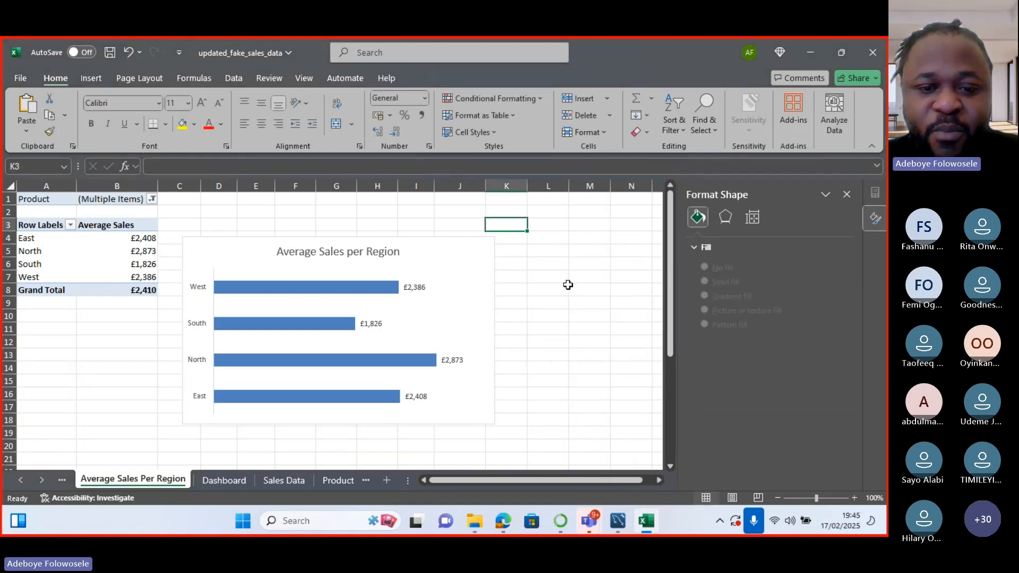
left_click(479, 395)
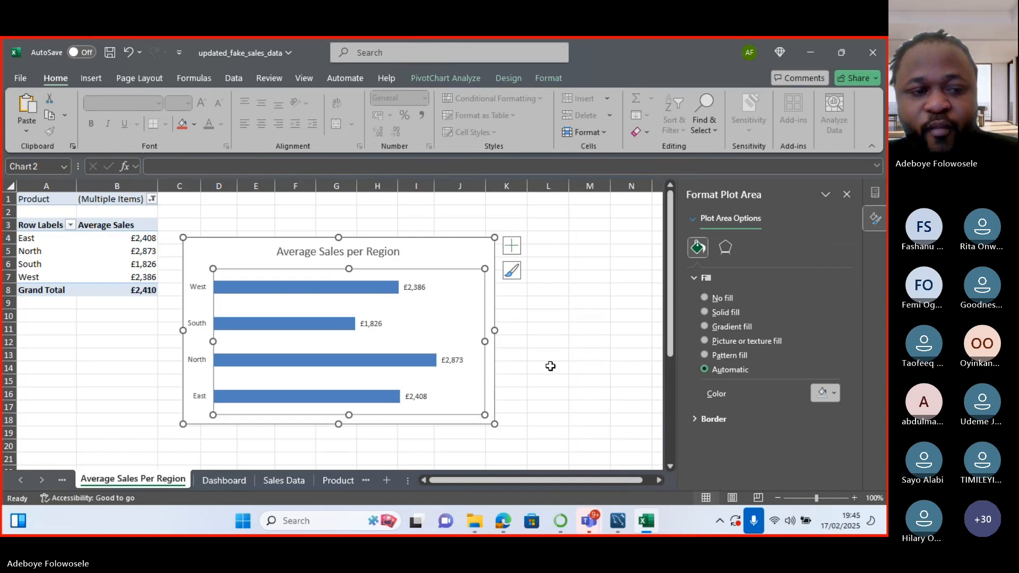
From pivot cell B6, insert a slicer for the Product field via PivotTable Analyze.
left_click(118, 263)
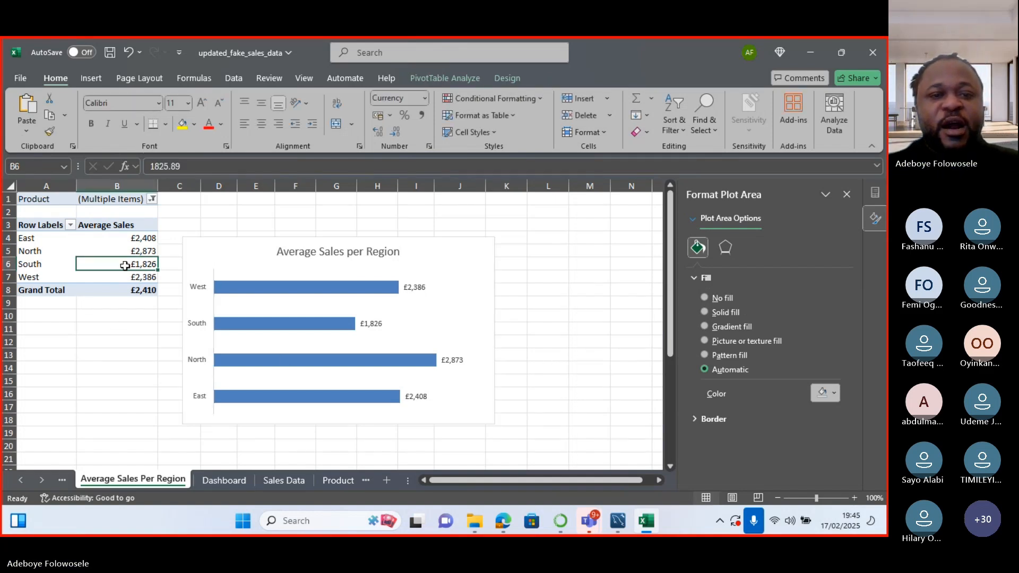
left_click(444, 81)
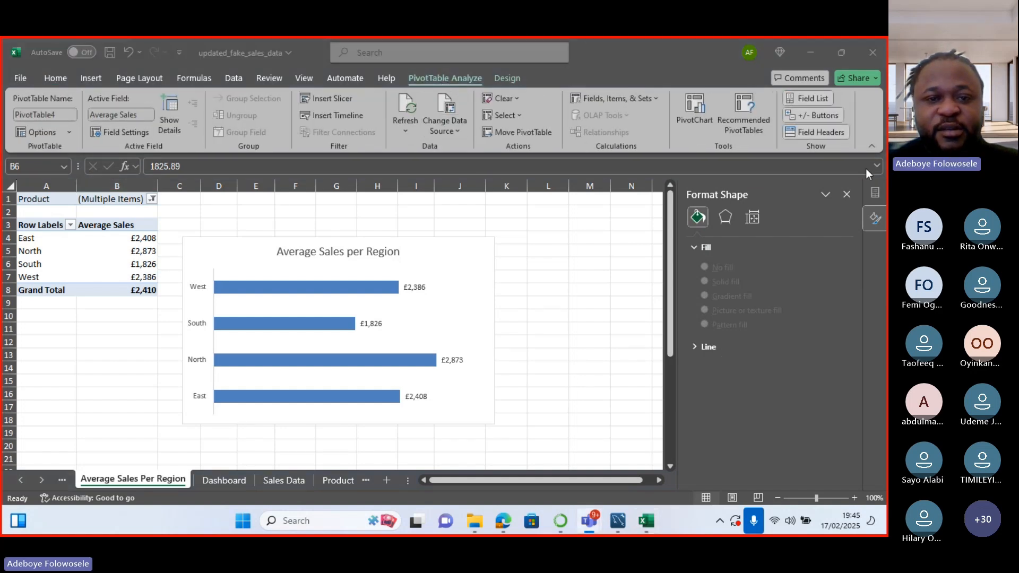
left_click(330, 97)
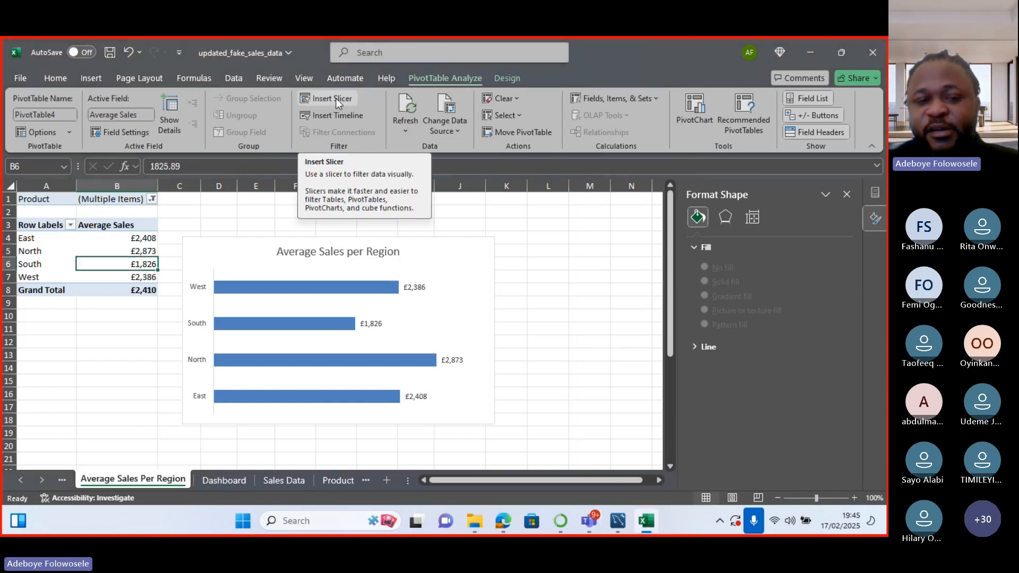
left_click(336, 98)
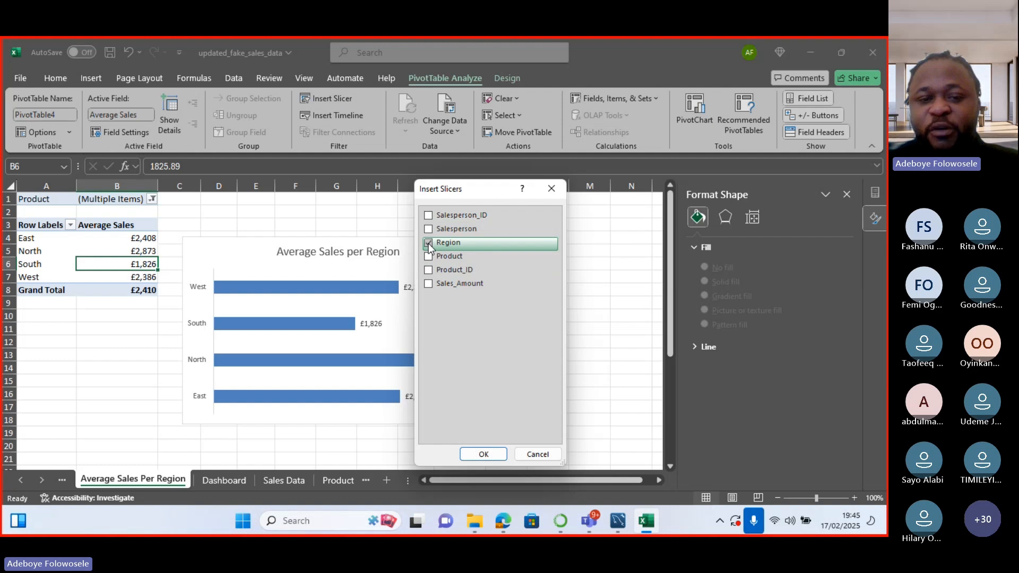
left_click(429, 257)
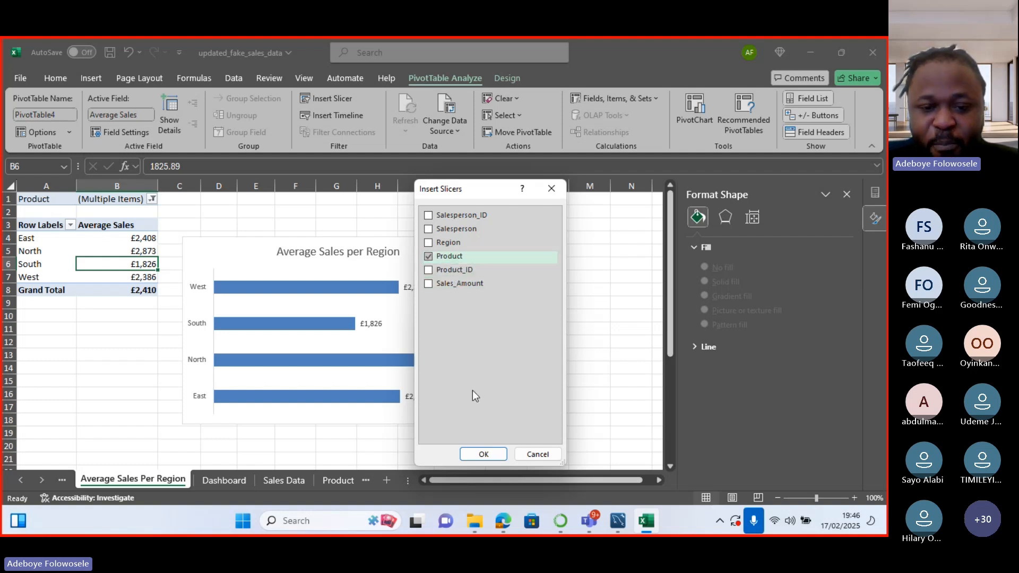
left_click(491, 458)
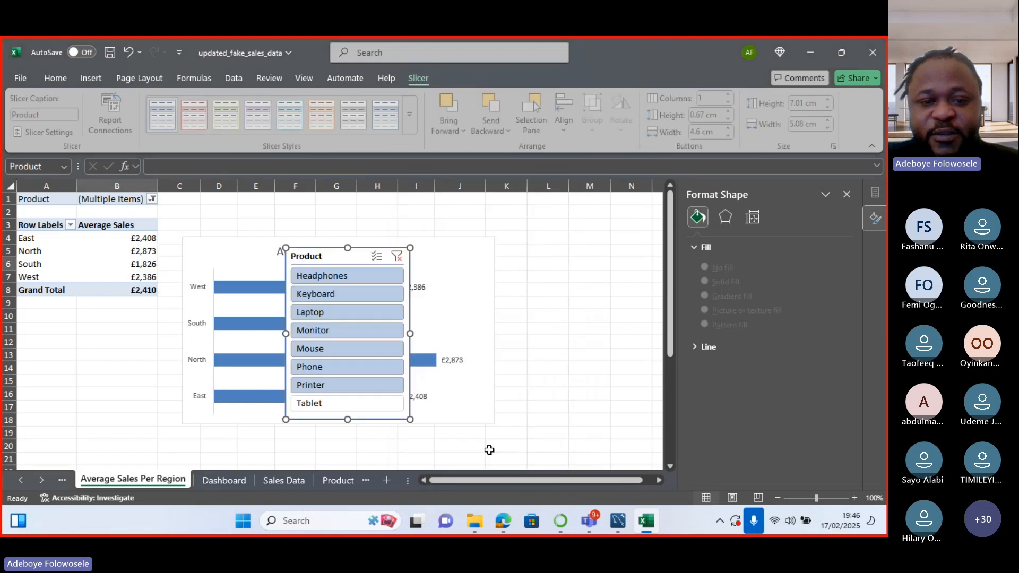
Place the Product slicer right of the chart, deselecting Printer and selecting Tablet.
left_click_drag(369, 248, 578, 242)
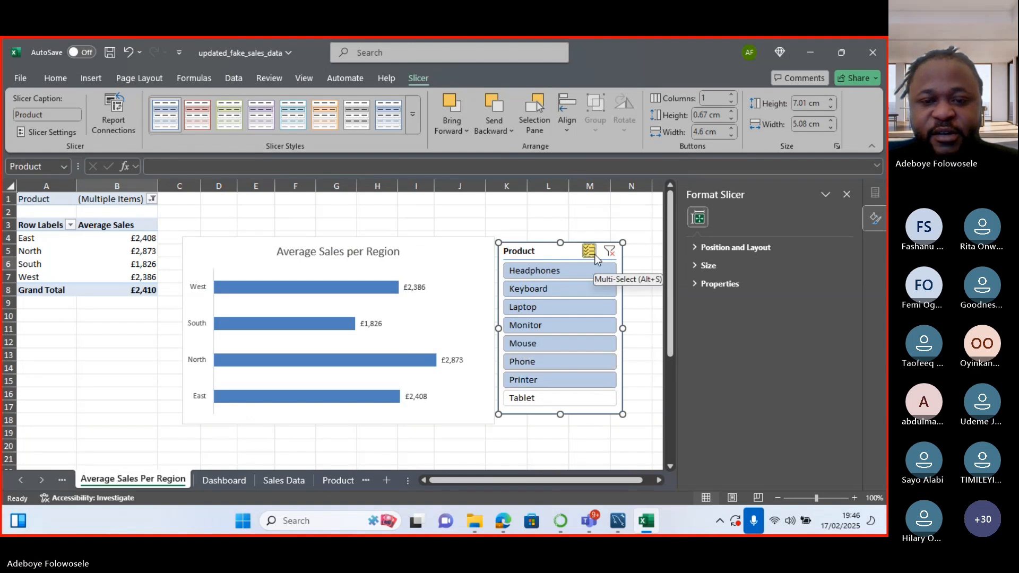
left_click(532, 382)
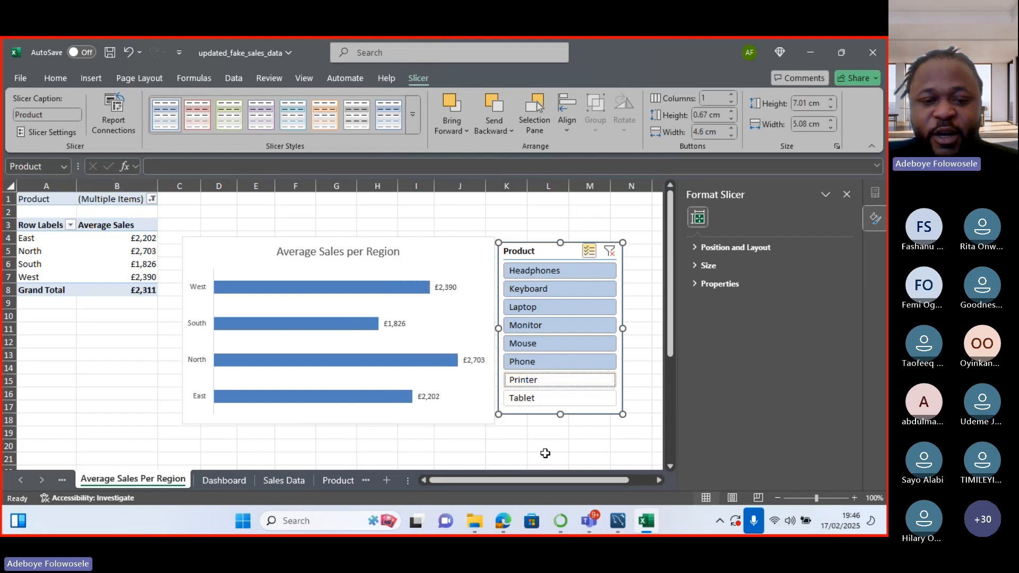
left_click(533, 398)
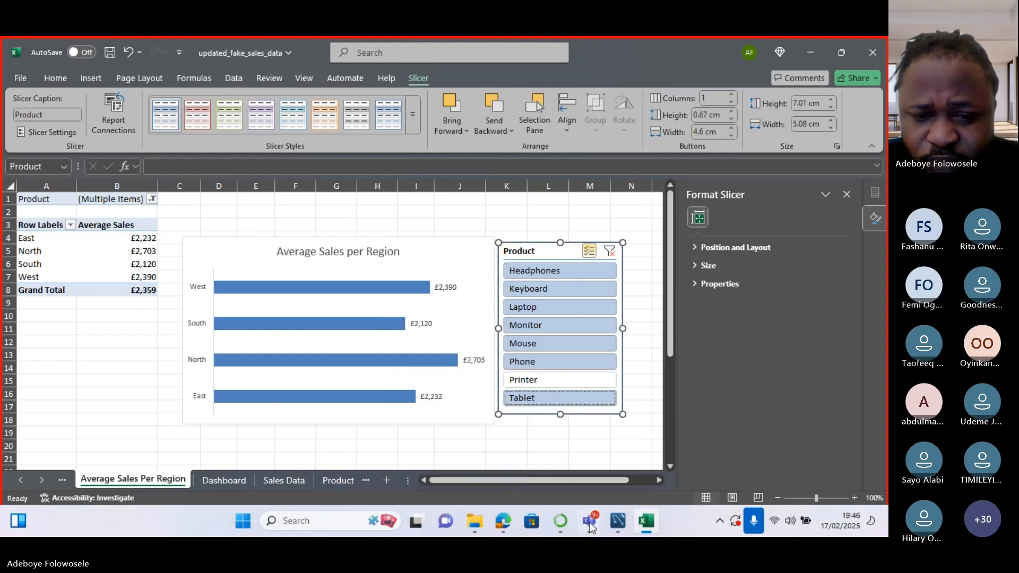
Bring the Virtual Class Week 5 meeting window forward from the Teams taskbar preview.
mouse_move(589, 521)
left_click(546, 432)
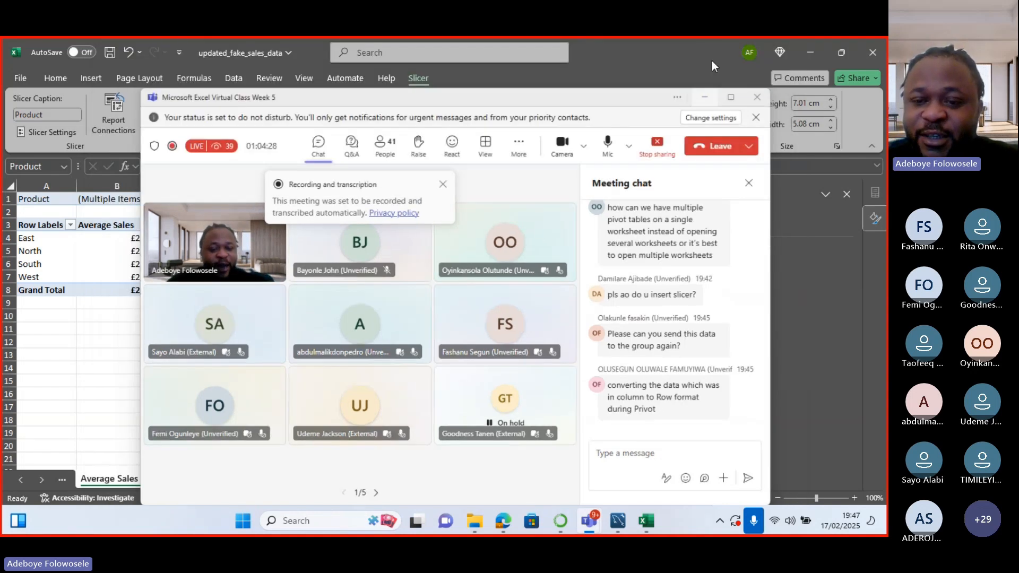
Hide the meeting window and scroll the sheet tabs to open the Sales Data sheet.
left_click(714, 61)
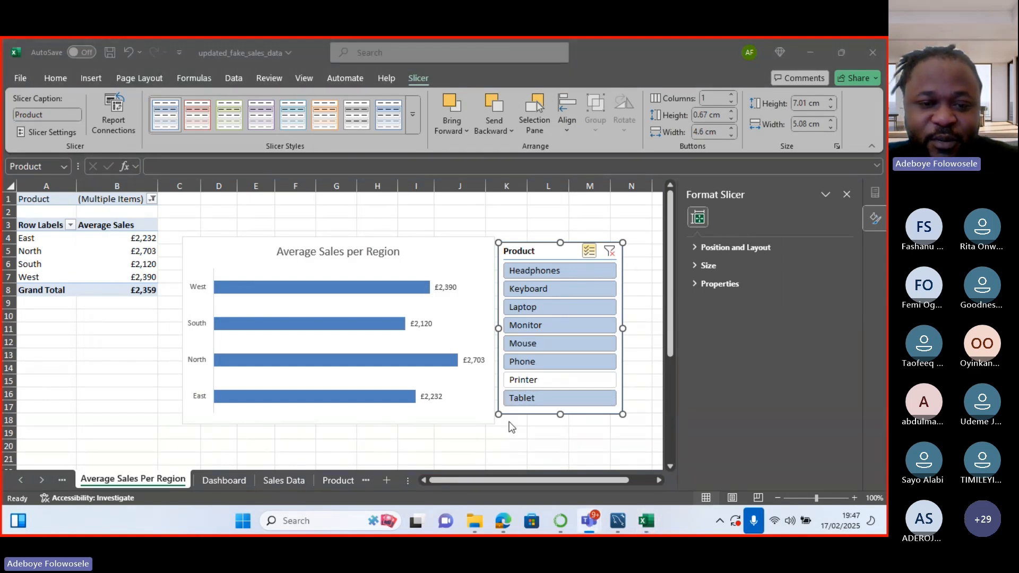
left_click(219, 481)
left_click(19, 482)
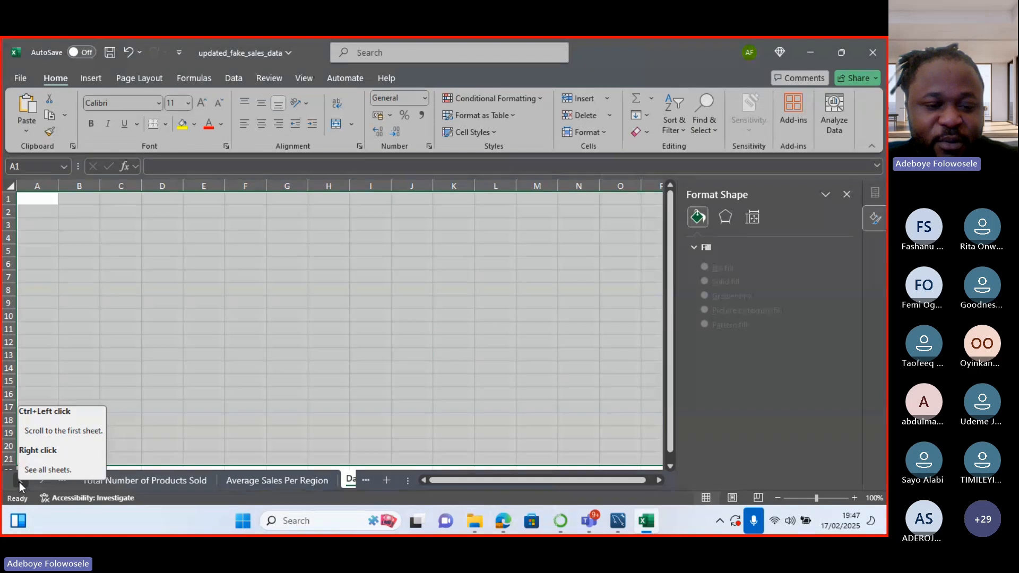
left_click(19, 482)
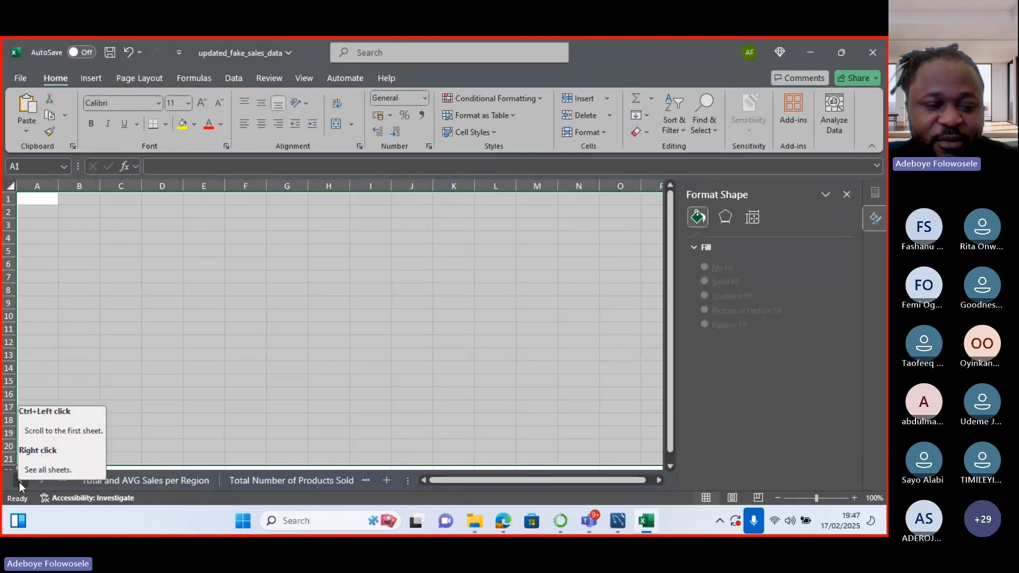
left_click(43, 484)
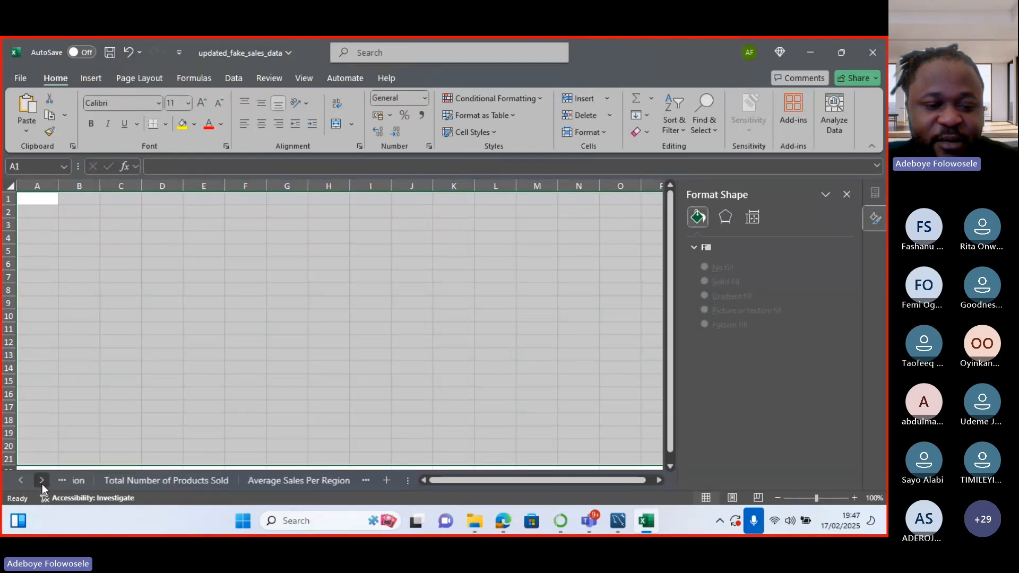
double_click(42, 484)
left_click(276, 480)
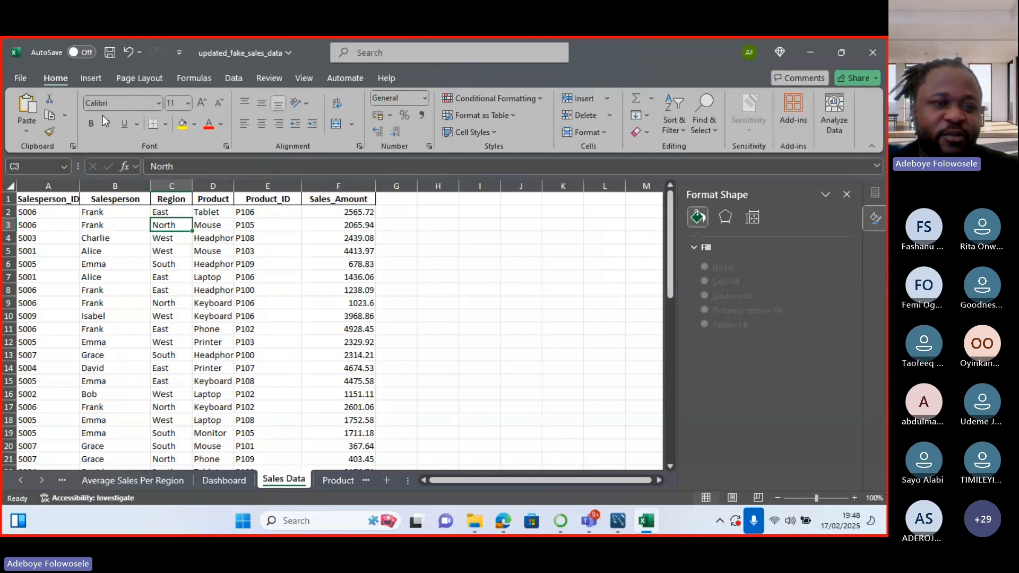
Create a pivot table from the sales data range on a new sheet.
left_click(92, 78)
left_click(37, 129)
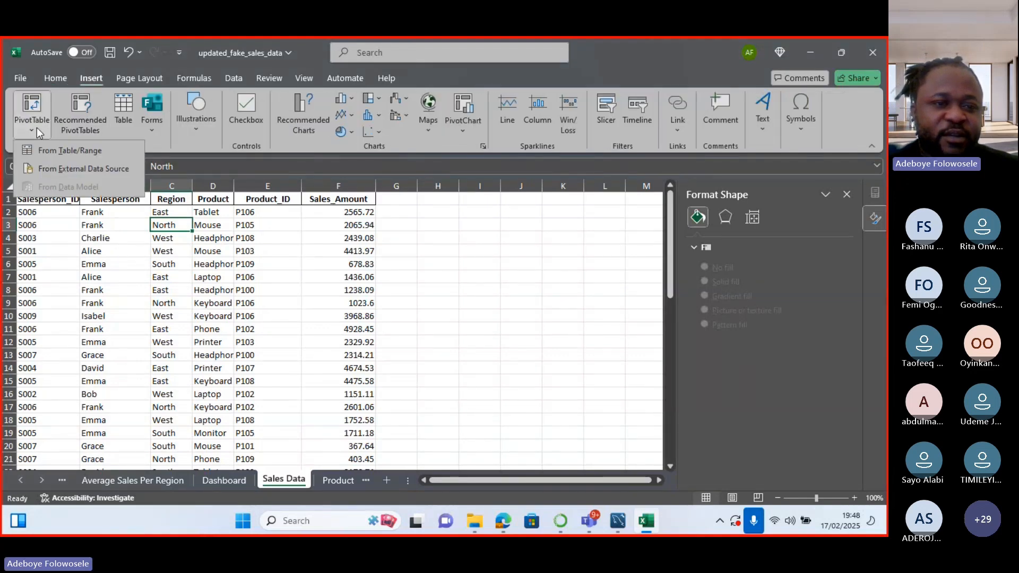
left_click(52, 157)
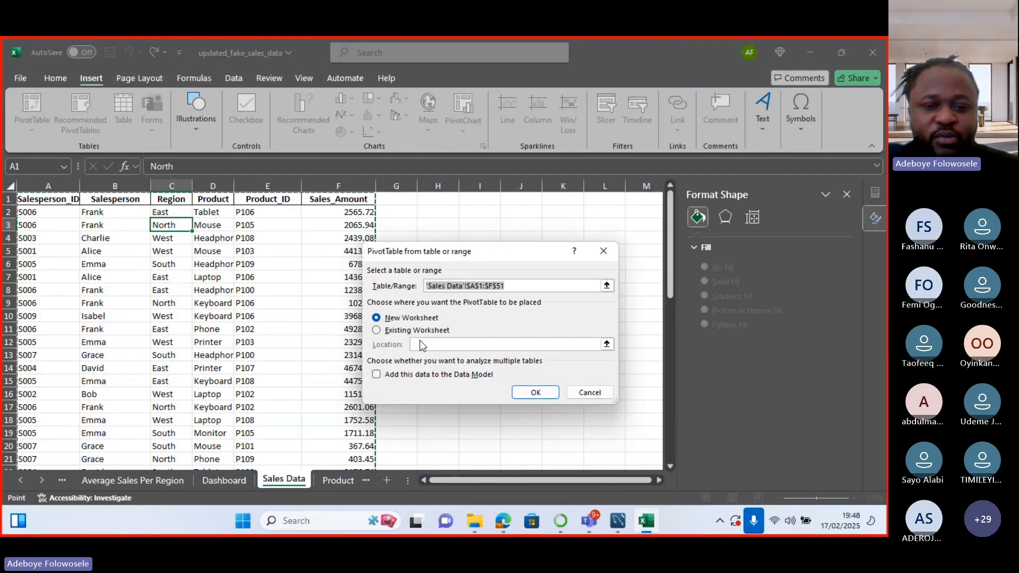
left_click(530, 392)
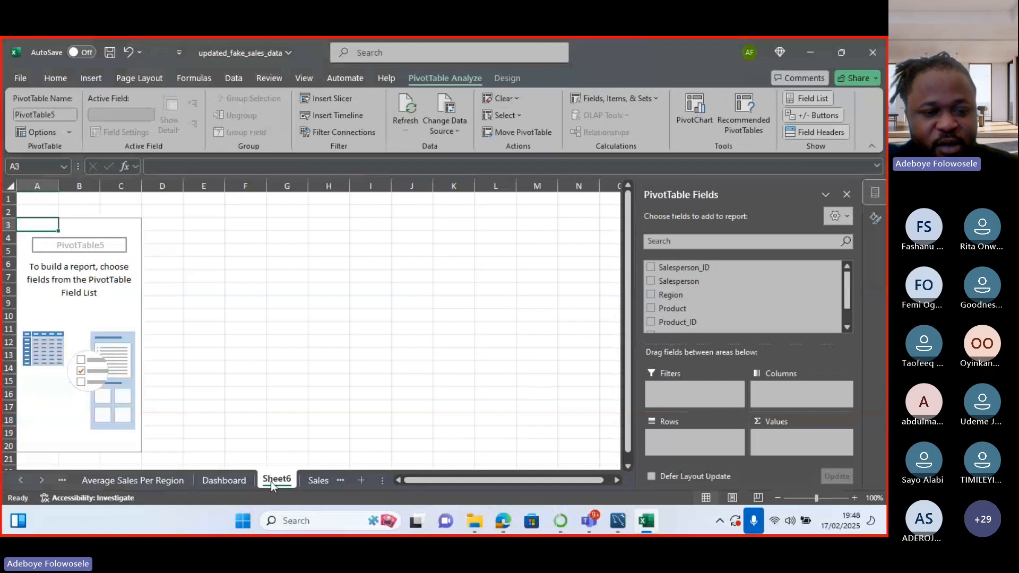
Rename Sheet6 to 'Total No of Products per region', shortening Number to No.
right_click(271, 480)
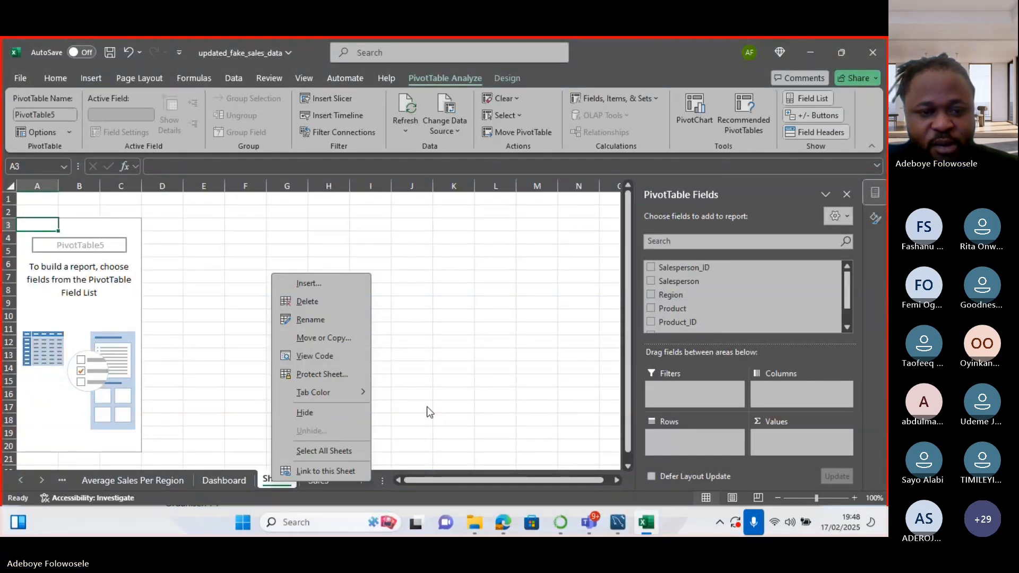
left_click(312, 320)
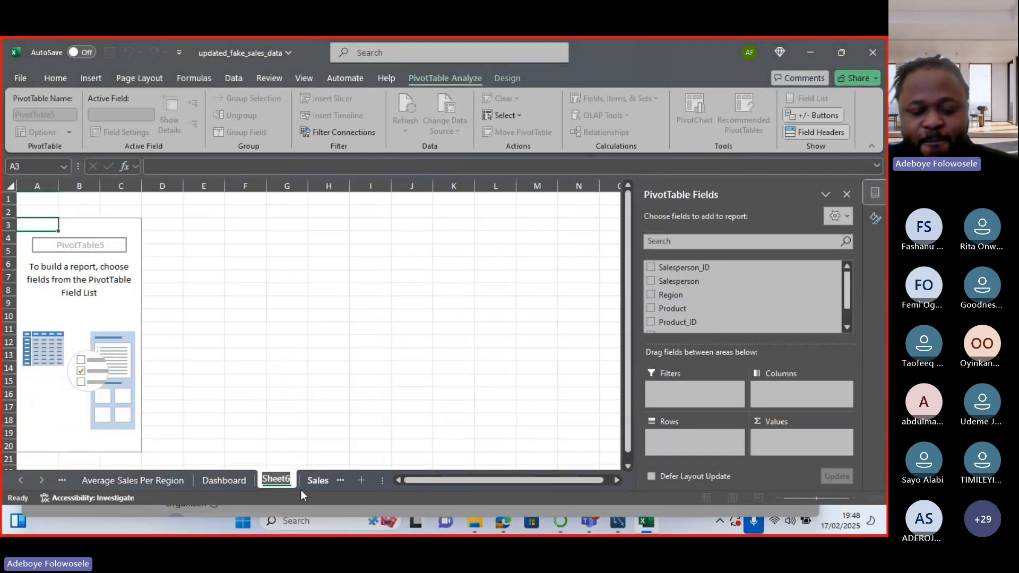
key("BackSpace")
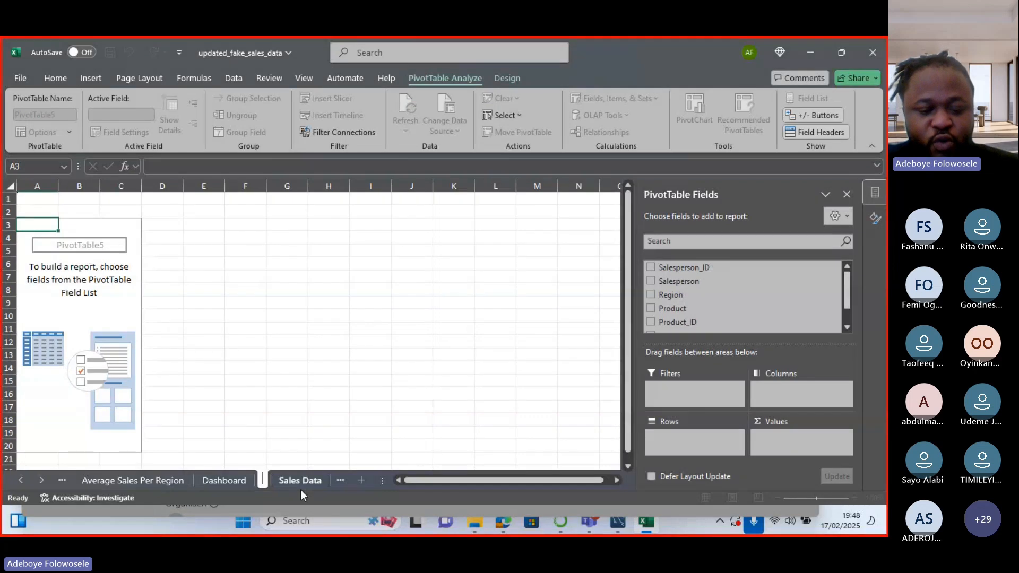
type("Total Number of")
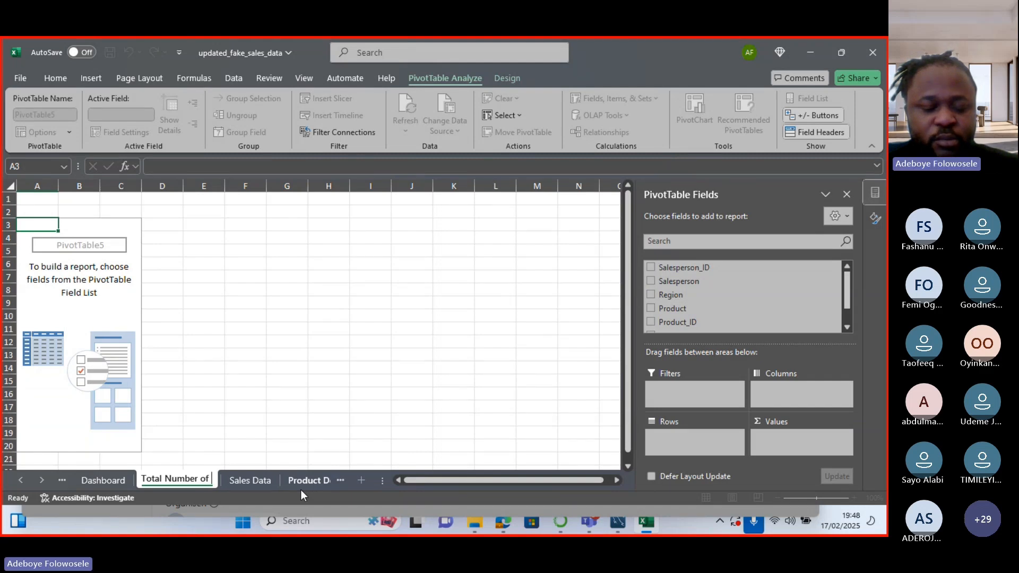
type("Pro")
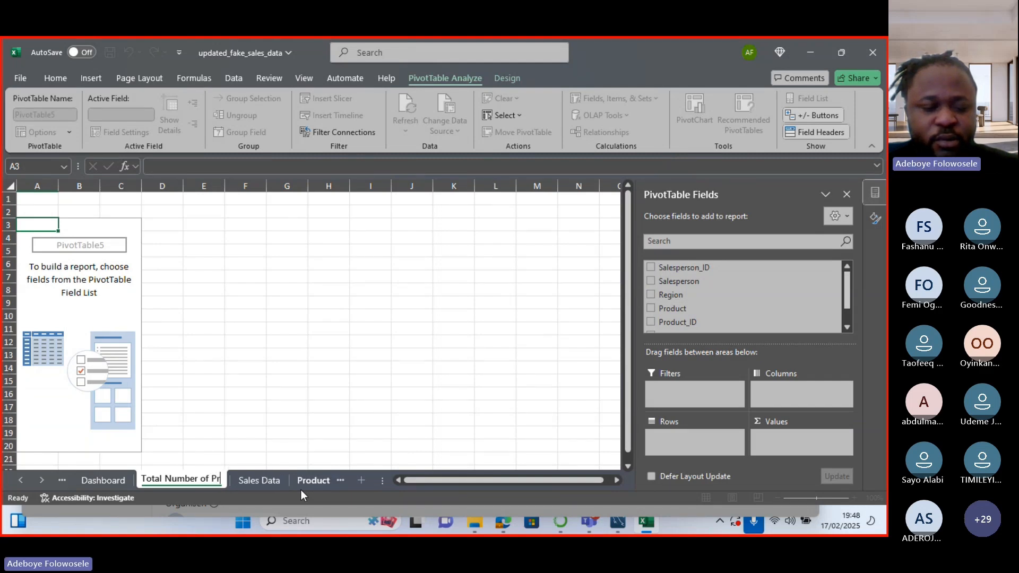
key("BackSpace")
key("BackSpace")
key("BackSpace")
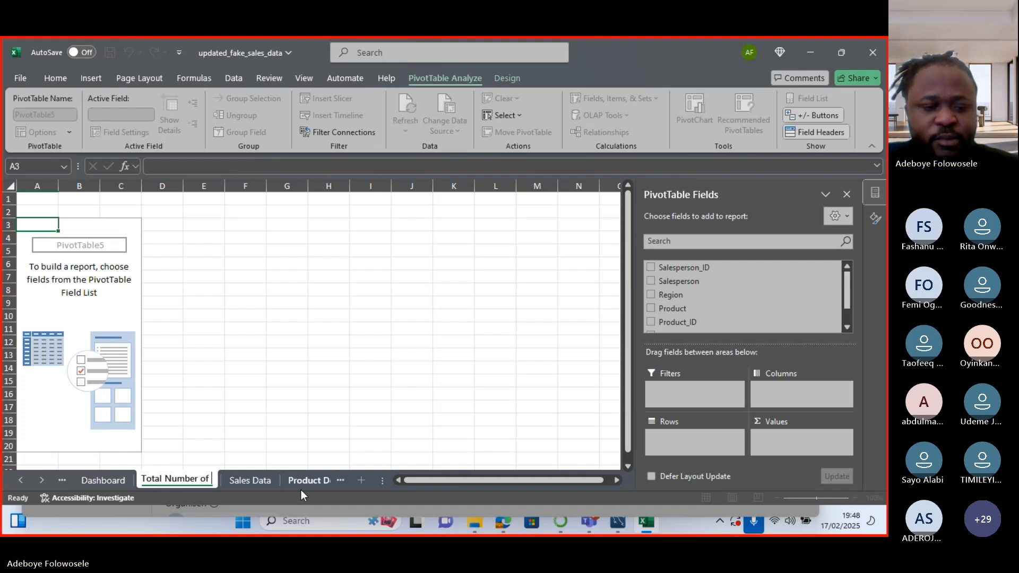
type("Produ")
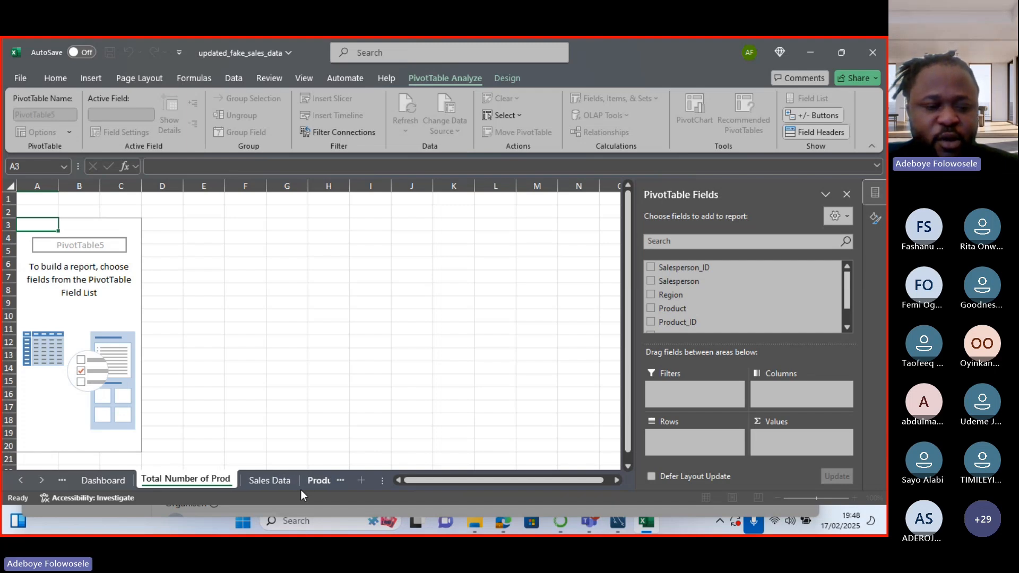
key("BackSpace")
key("BackSpace")
key("BackSpace")
key("BackSpace")
key("BackSpace")
type("Sale")
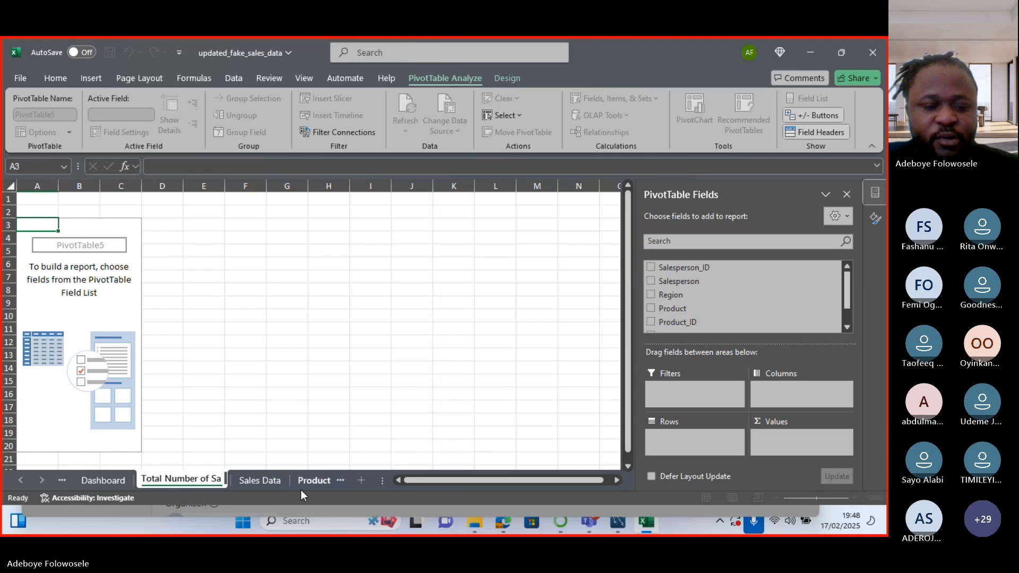
key("BackSpace")
key("BackSpace")
key("BackSpace")
key("BackSpace")
type("Pr")
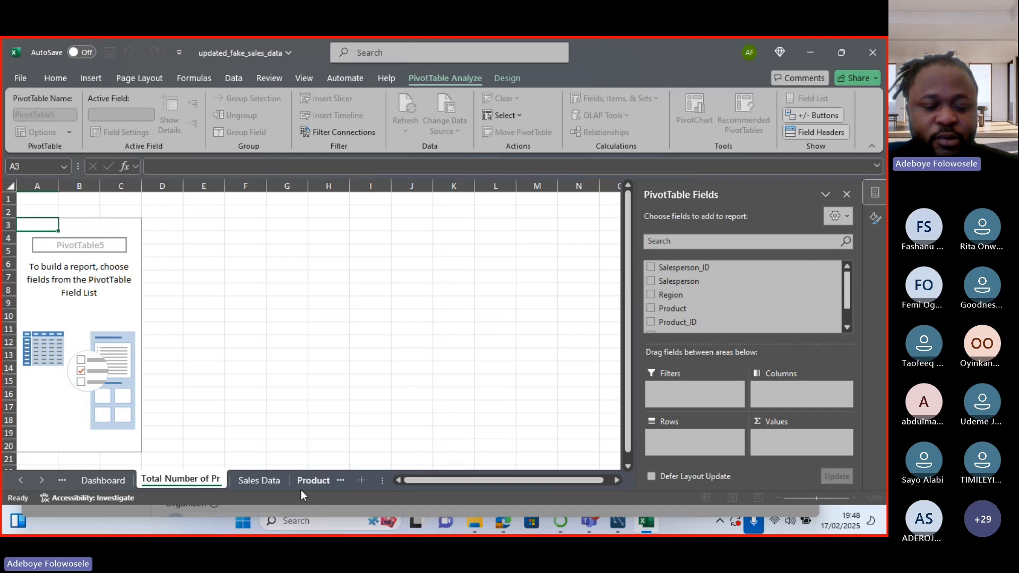
type("oducts per re")
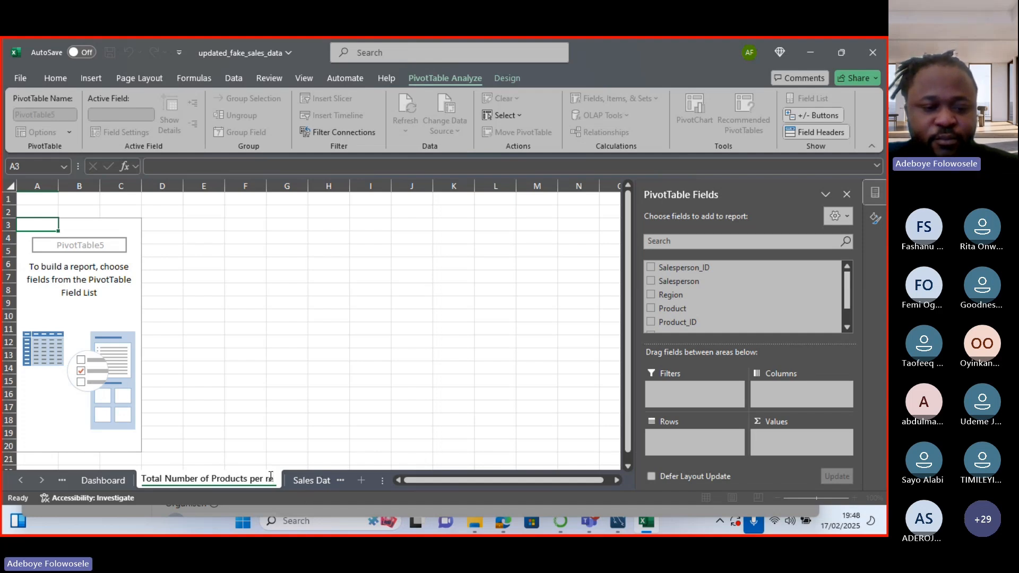
left_click(198, 480)
key("BackSpace")
key("BackSpace")
key("BackSpace")
key("BackSpace")
key("BackSpace")
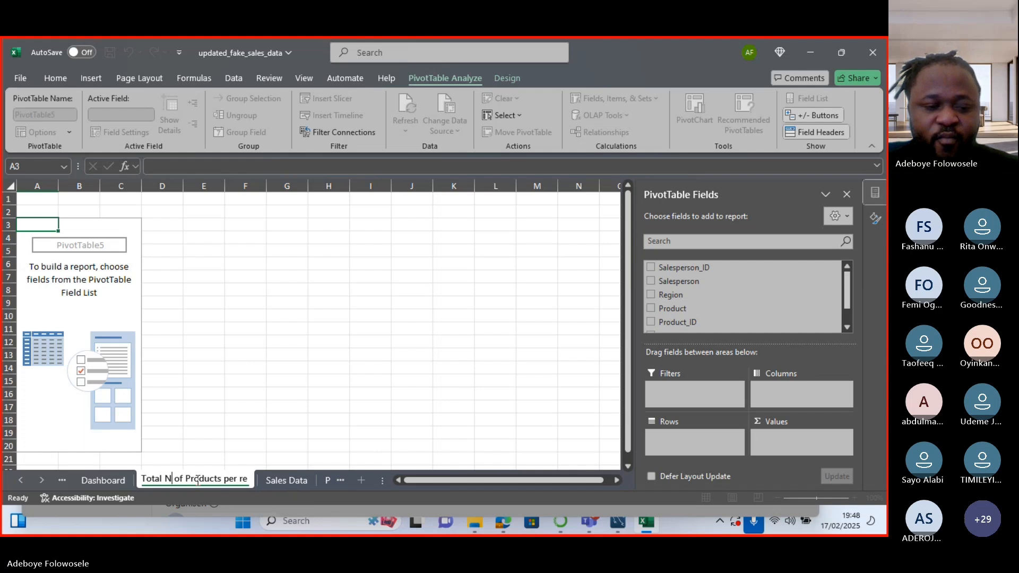
type("o")
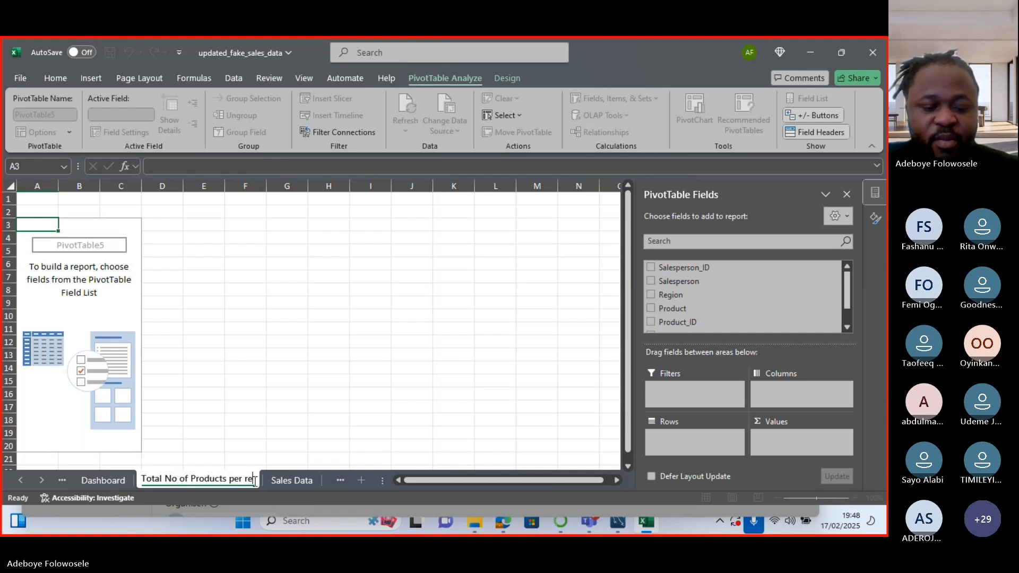
type("gion")
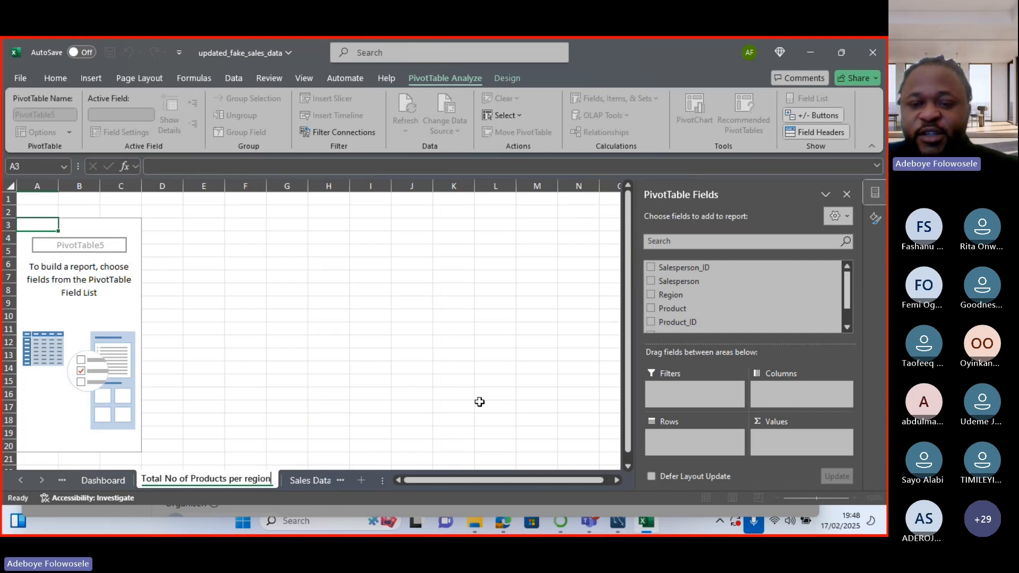
Lay out the pivot with Product as rows, Region as columns and Sum of Sales_Amount values.
left_click(654, 295)
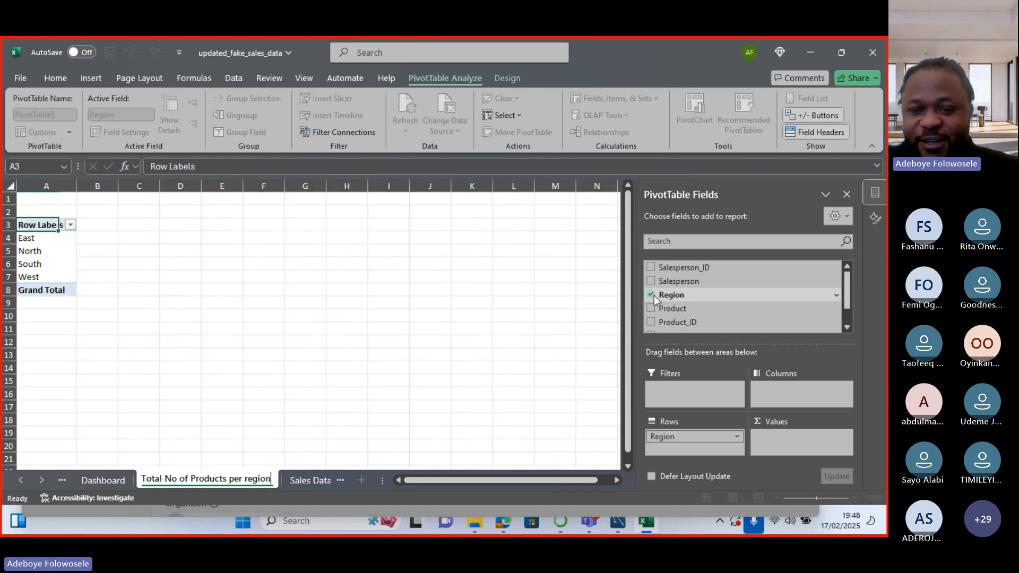
left_click(651, 308)
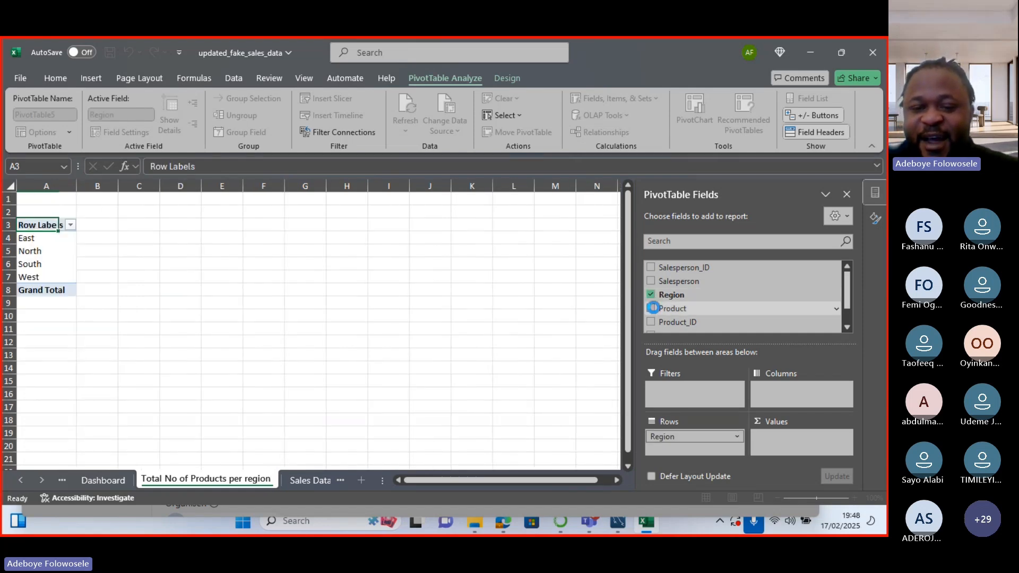
left_click_drag(681, 455, 785, 394)
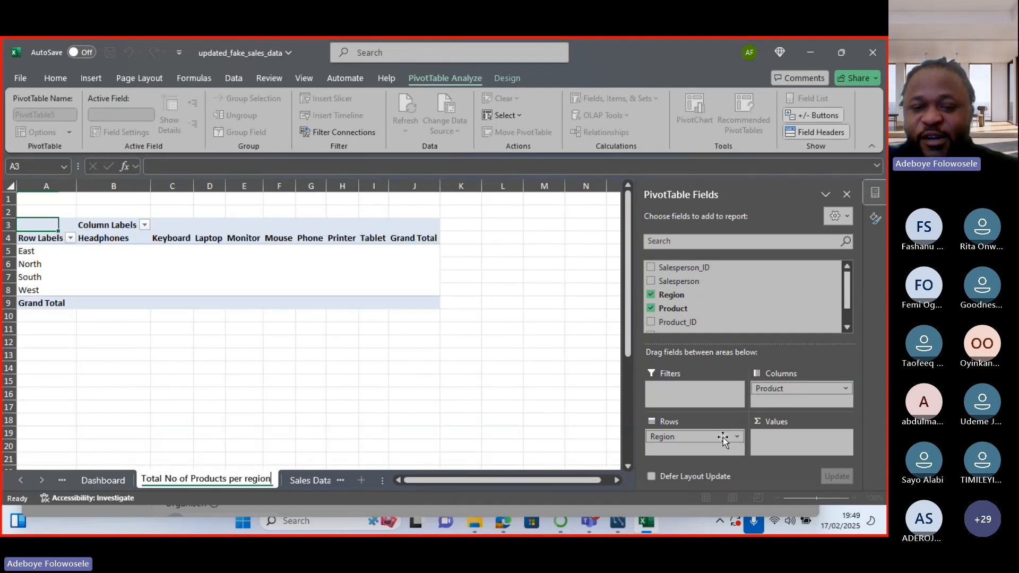
left_click(652, 295)
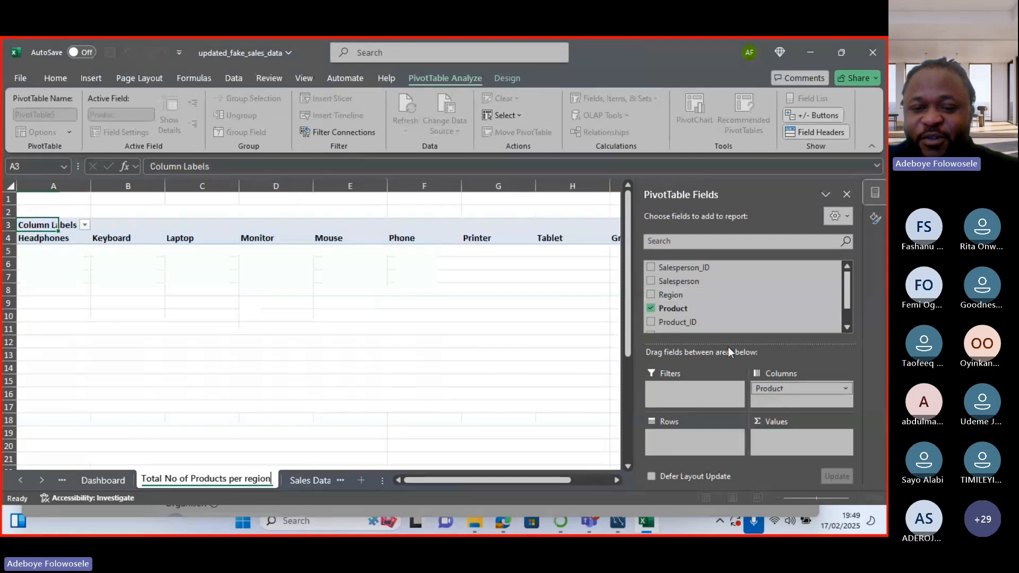
left_click_drag(764, 388, 681, 437)
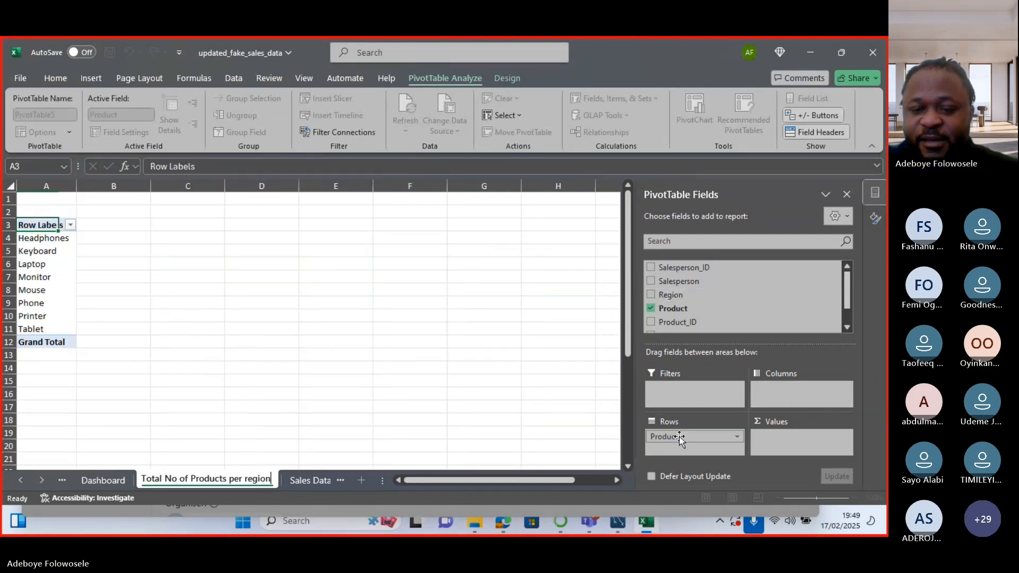
left_click_drag(666, 295, 780, 385)
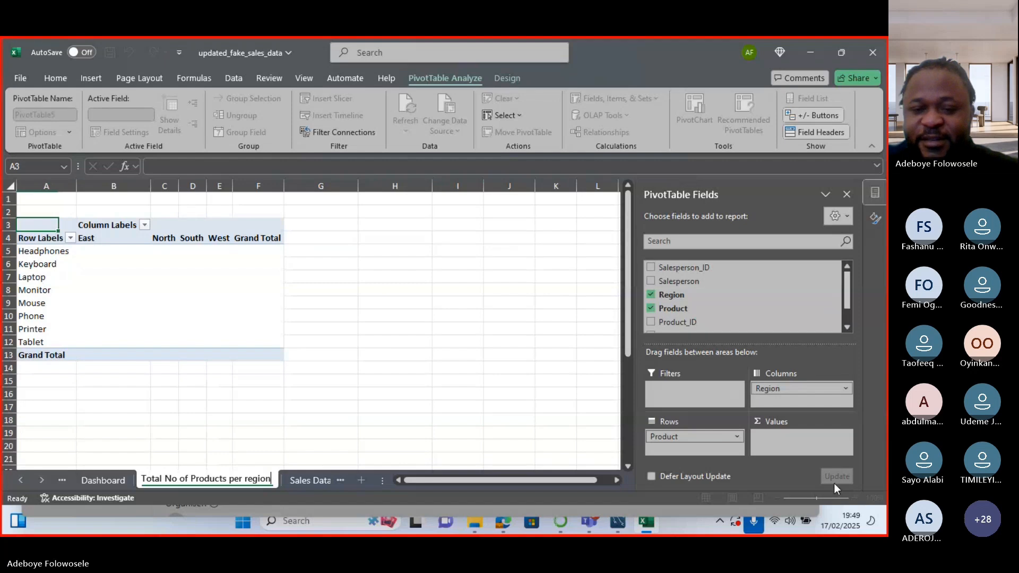
left_click(847, 317)
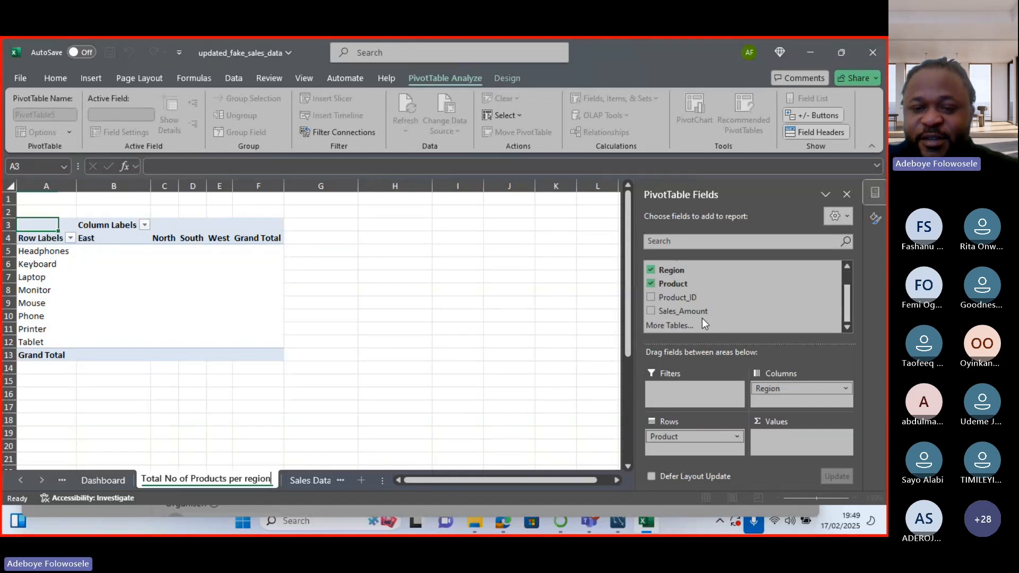
left_click(652, 312)
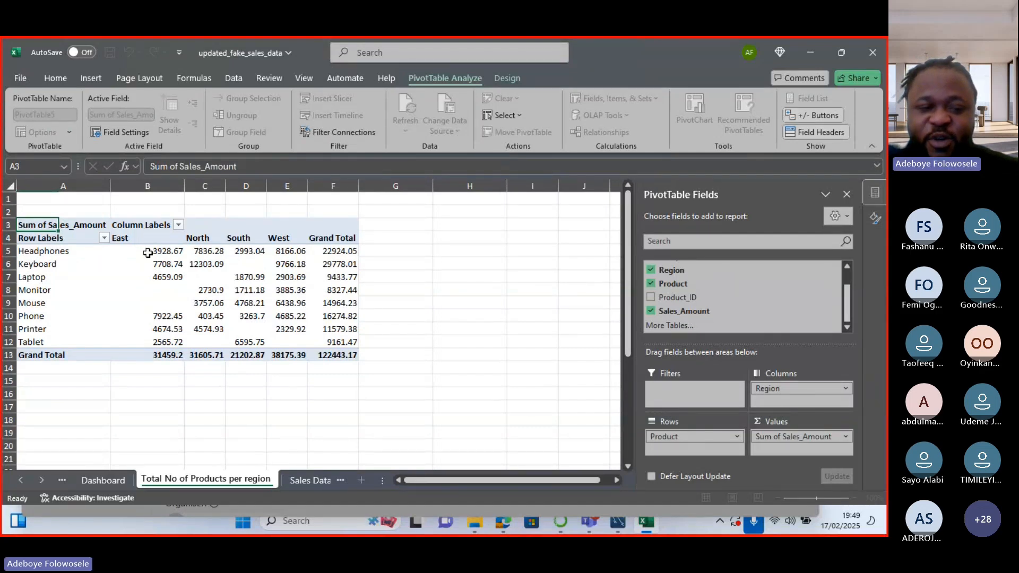
Turn Region into a report filter and select the Sum of Sales_Amount value field.
mouse_move(141, 253)
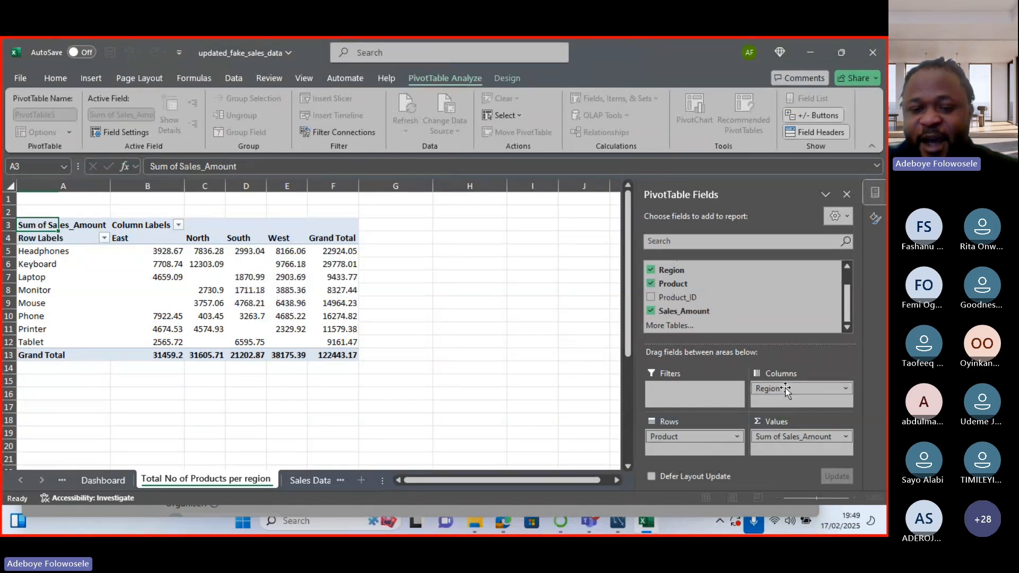
left_click_drag(785, 393, 699, 387)
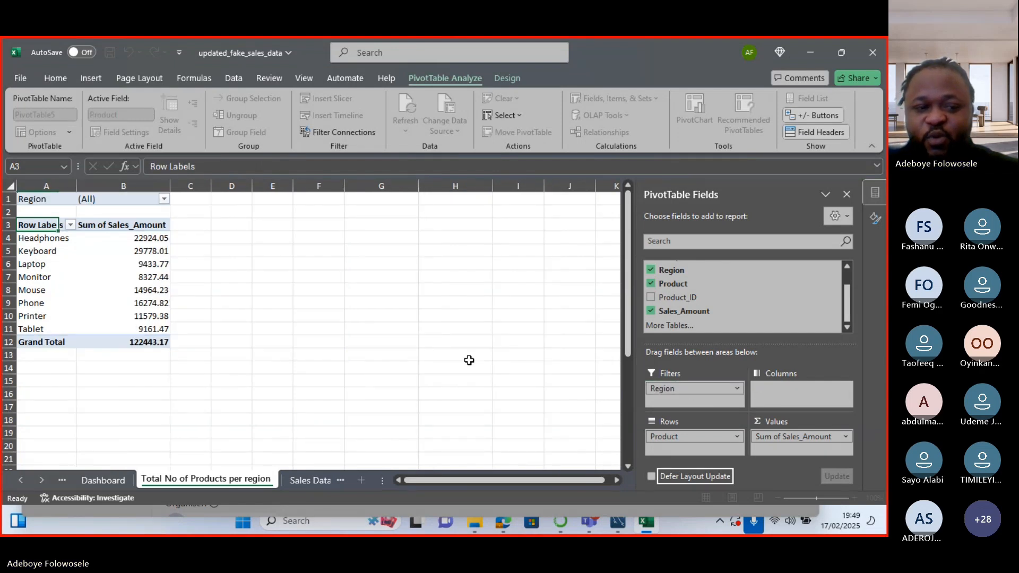
left_click(164, 199)
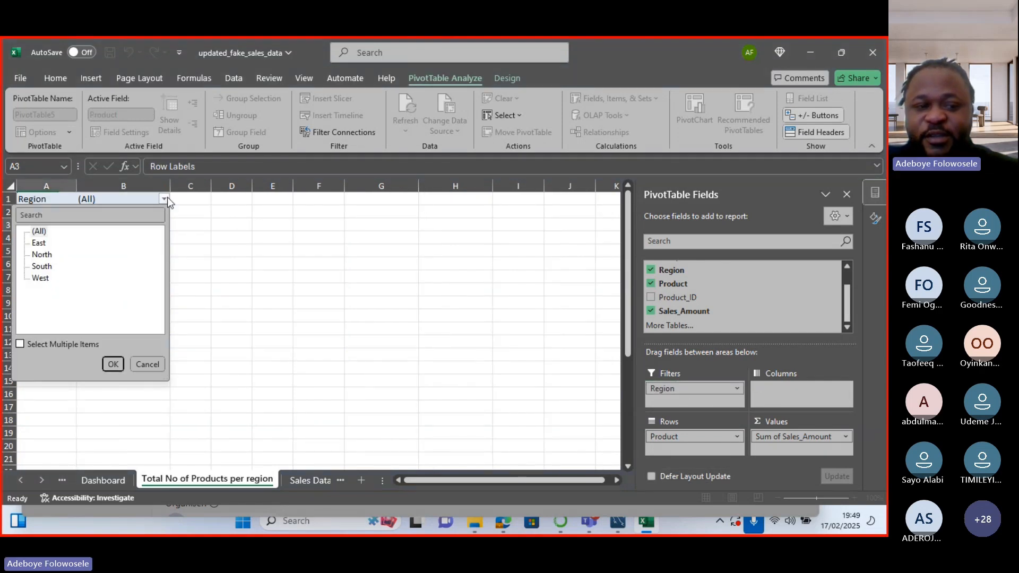
left_click(167, 196)
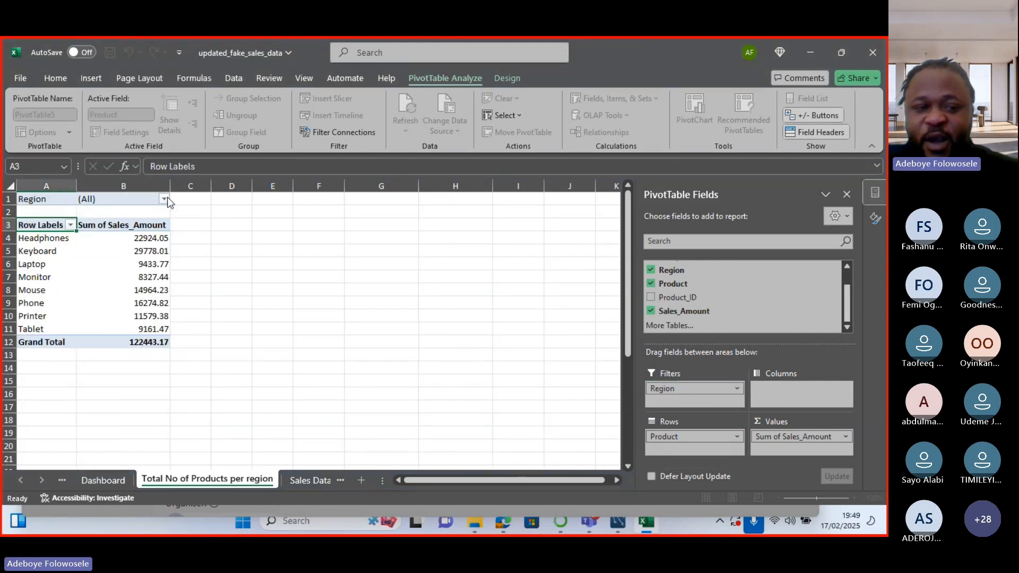
left_click(153, 228)
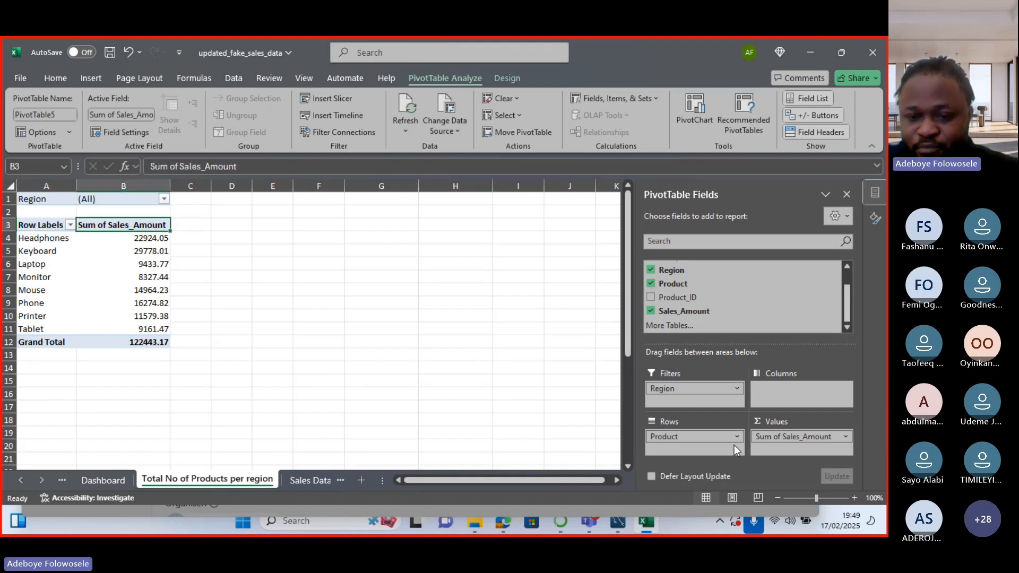
left_click(847, 437)
Switch the values to Count with custom name 'Total Number of Products'.
left_click(833, 422)
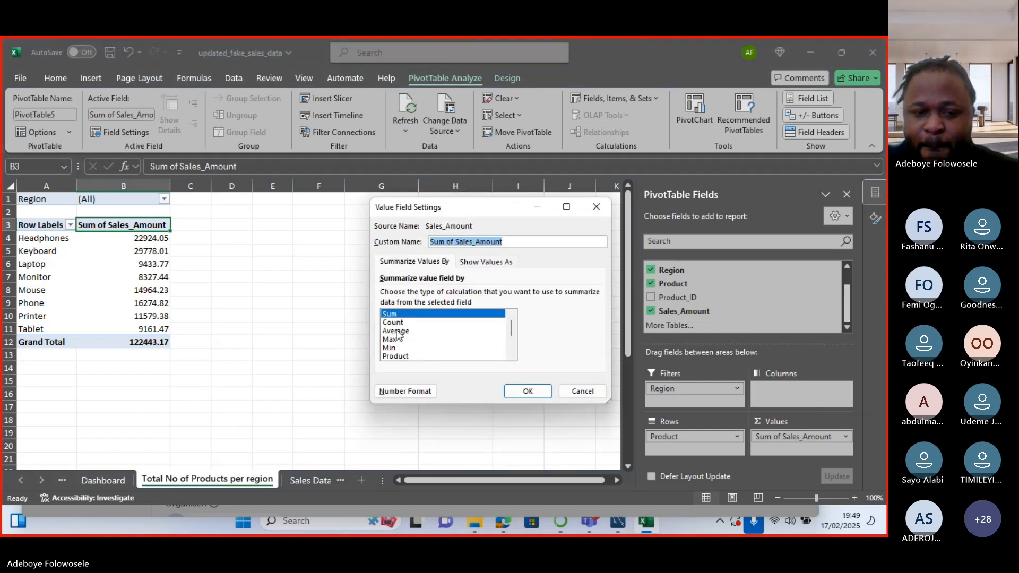
left_click(403, 324)
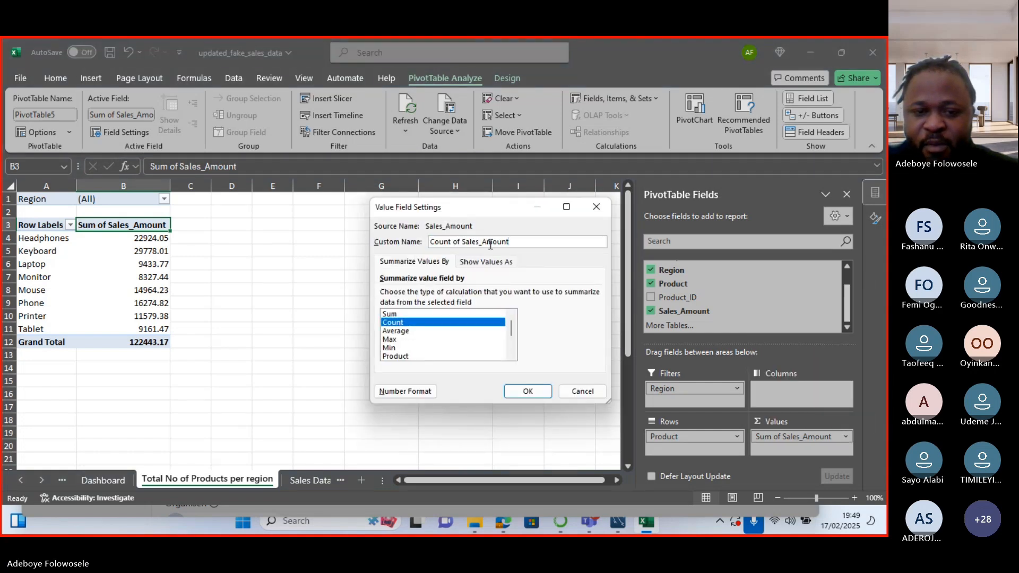
left_click_drag(507, 243, 399, 247)
type("total")
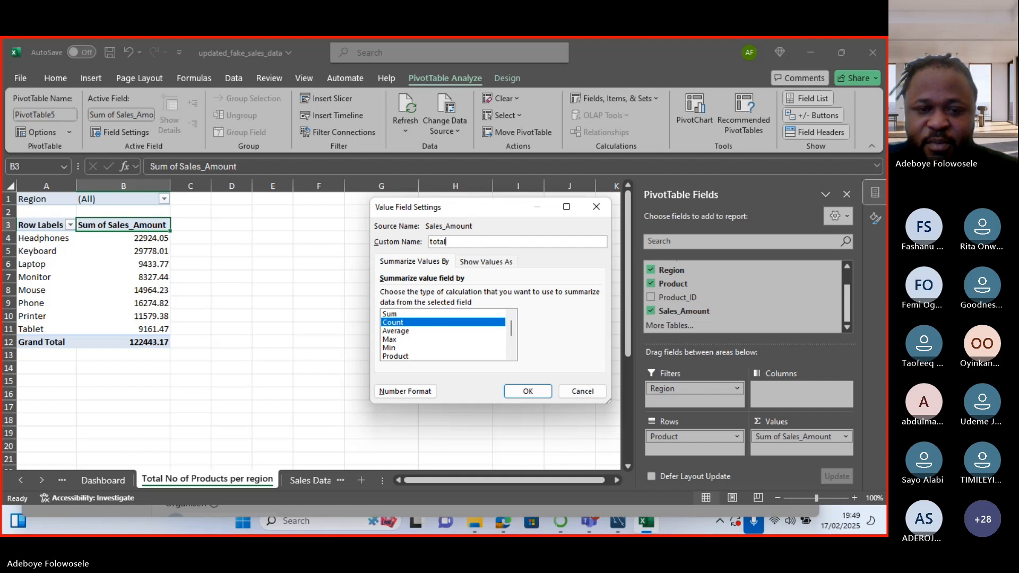
key("BackSpace")
key("BackSpace")
key("BackSpace")
type("Total")
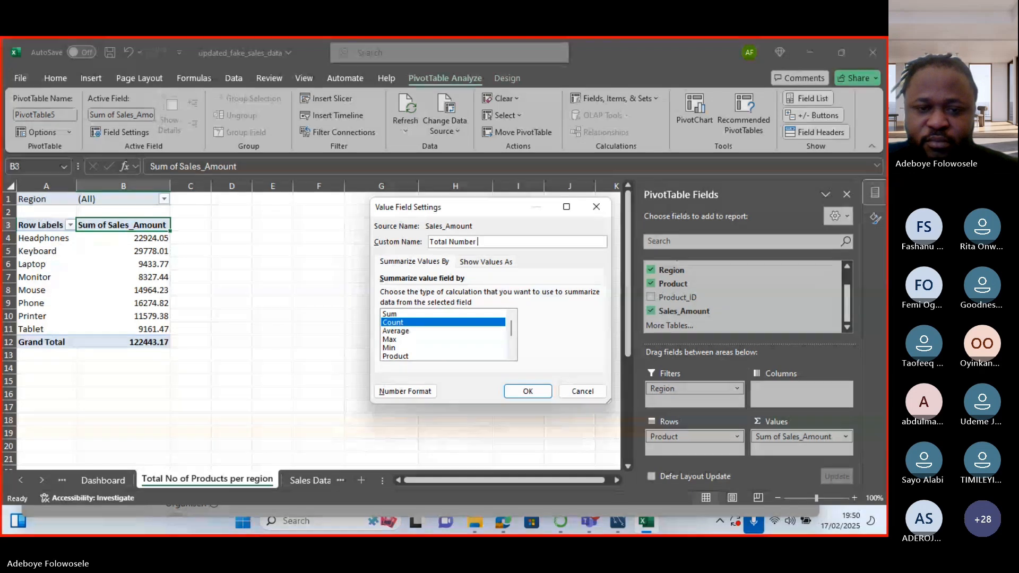
type(" Number of")
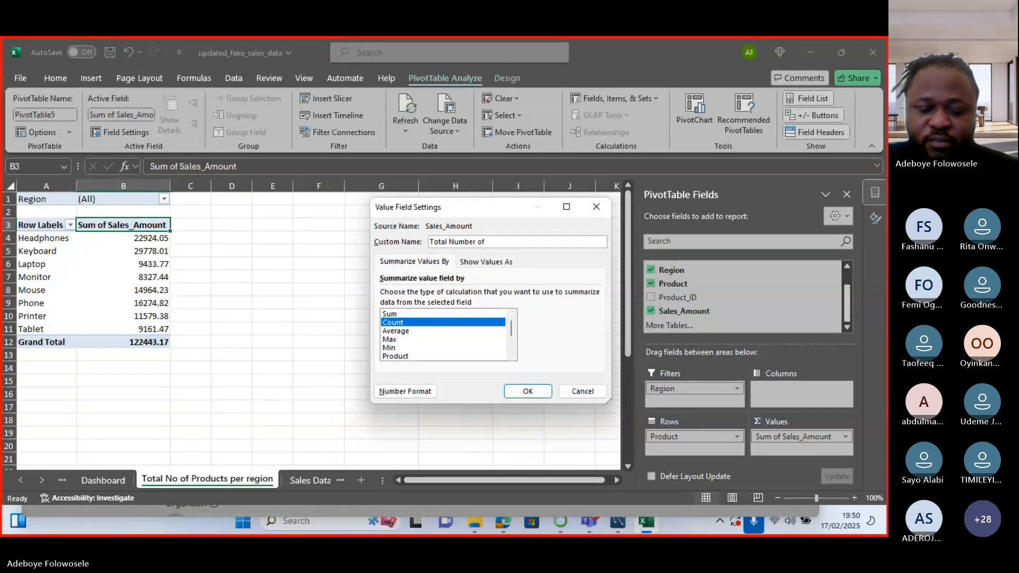
type(" Products")
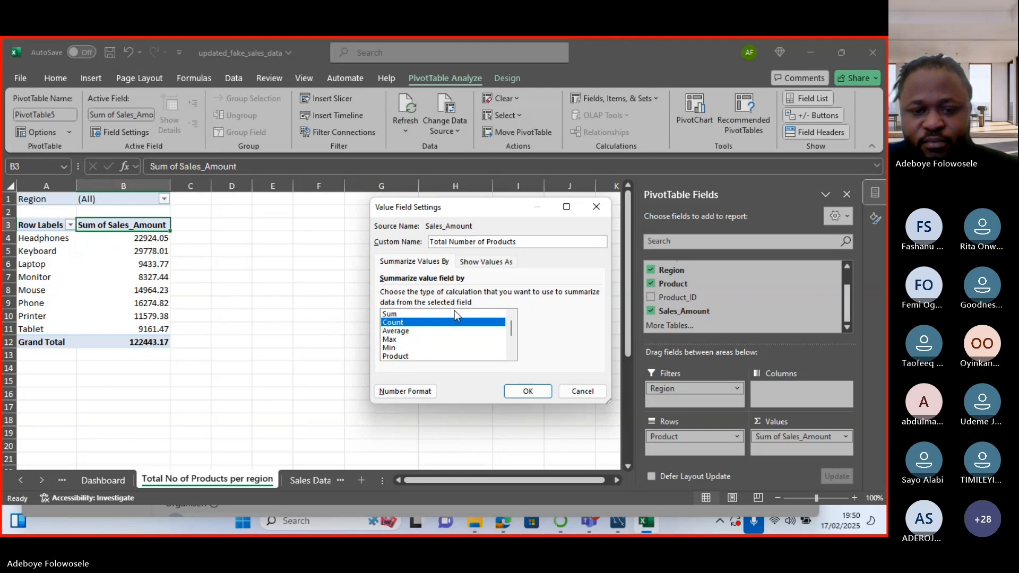
left_click(527, 390)
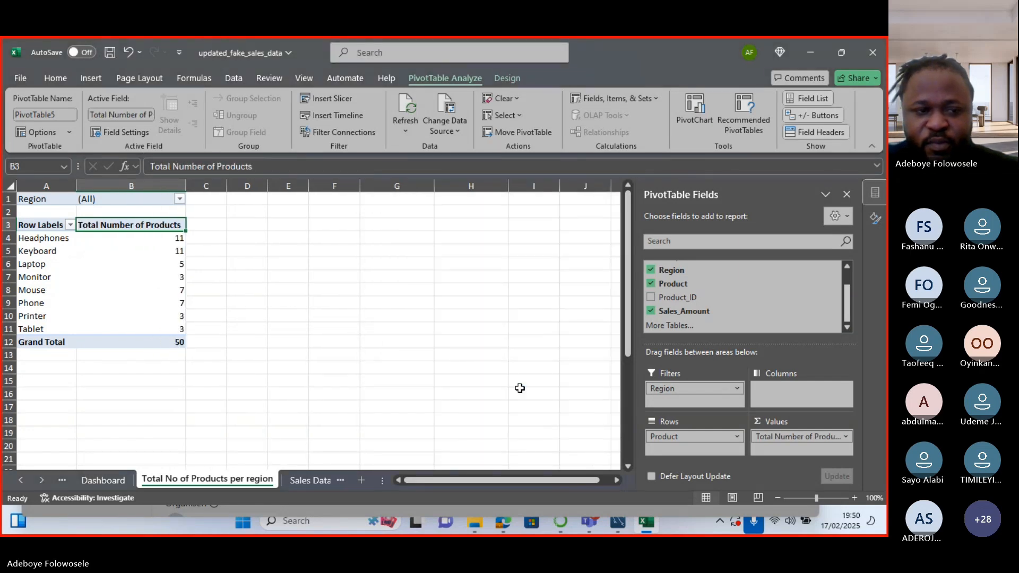
Enable Select Multiple Items in the Region filter and show only South.
left_click(181, 199)
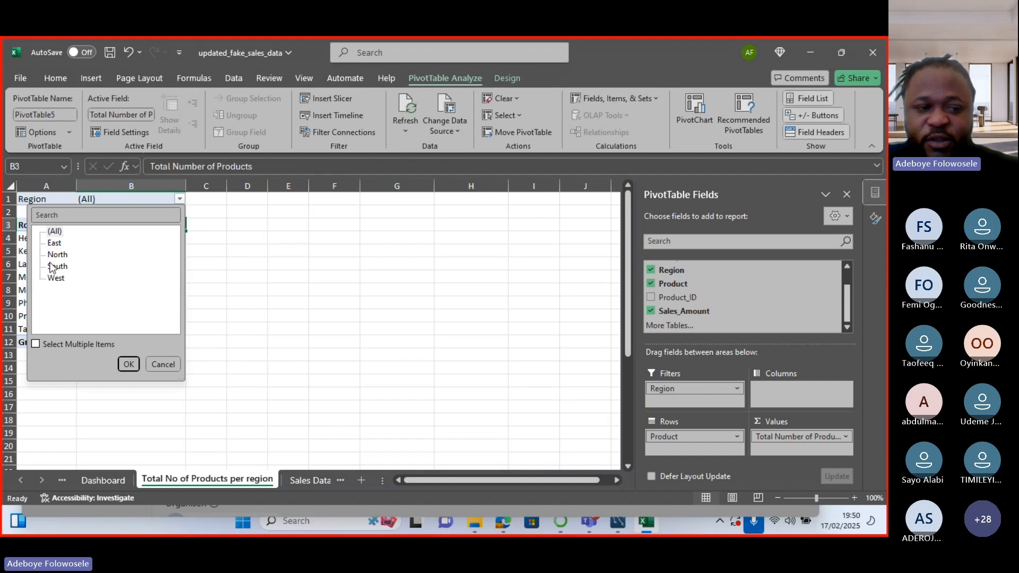
left_click(33, 345)
left_click(49, 243)
left_click(49, 256)
left_click(48, 279)
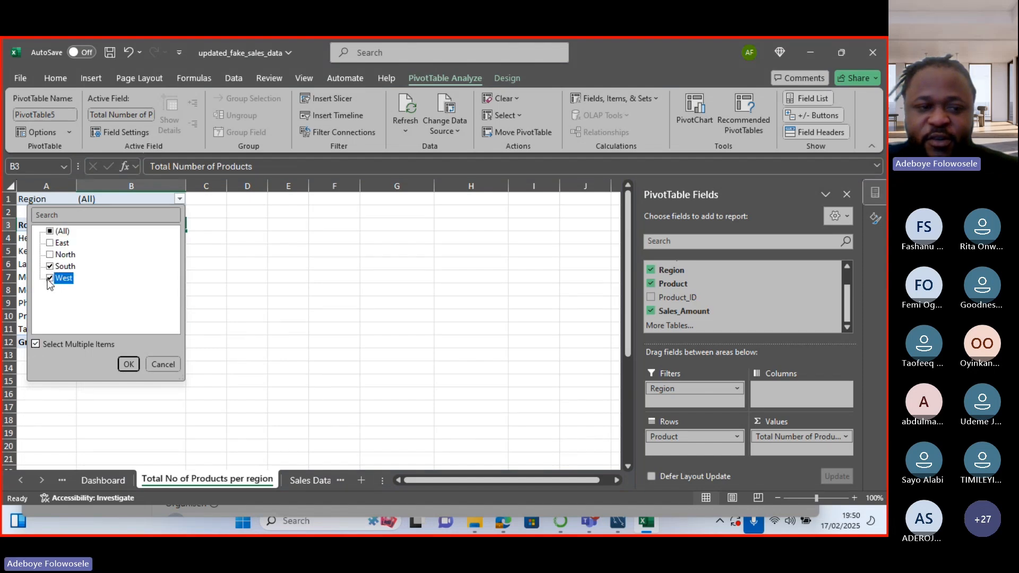
left_click(49, 279)
left_click(129, 364)
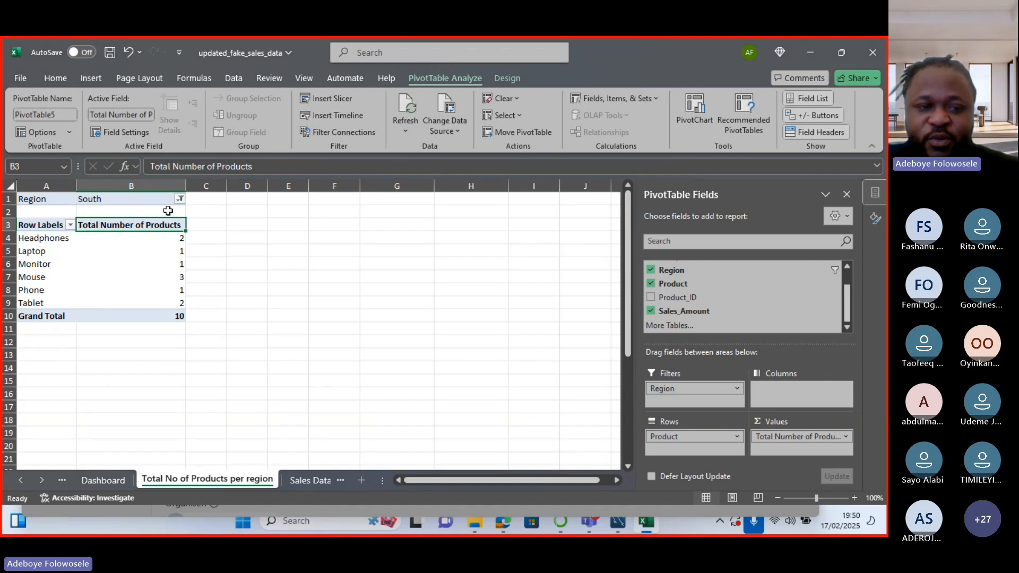
Switch the Region filter to East only, then bring the Teams meeting window forward.
left_click(180, 199)
left_click(51, 266)
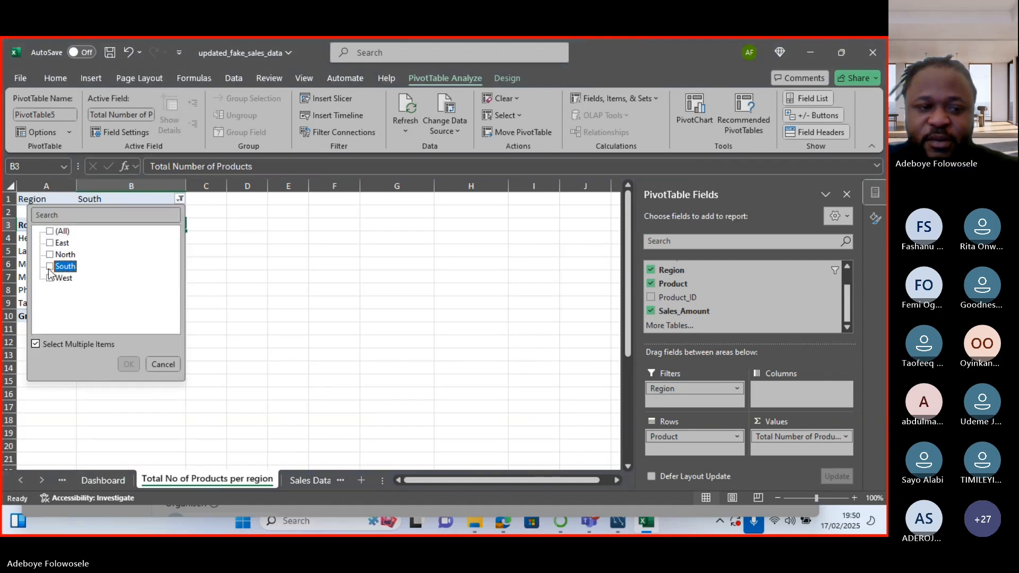
left_click(57, 244)
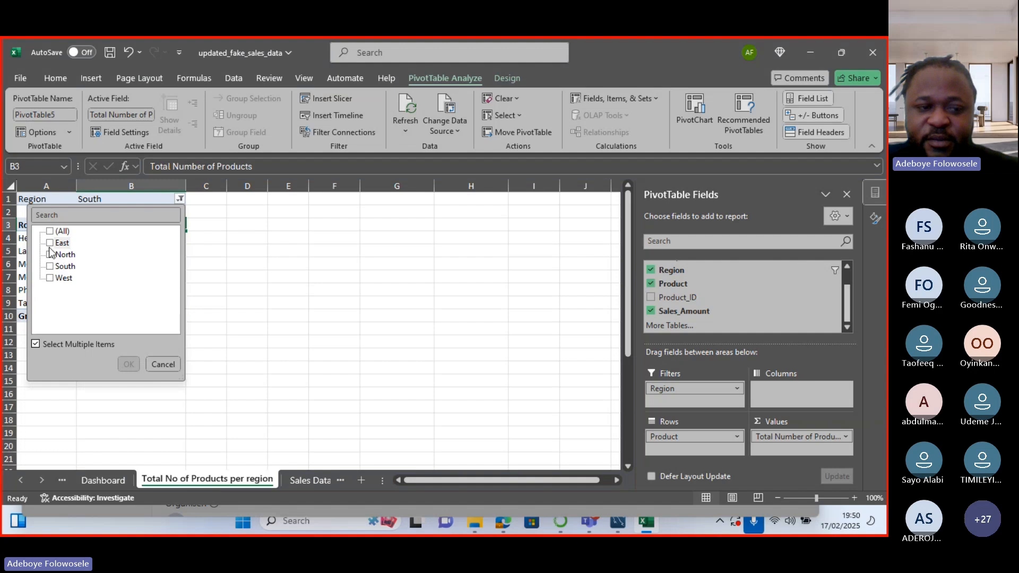
left_click(128, 364)
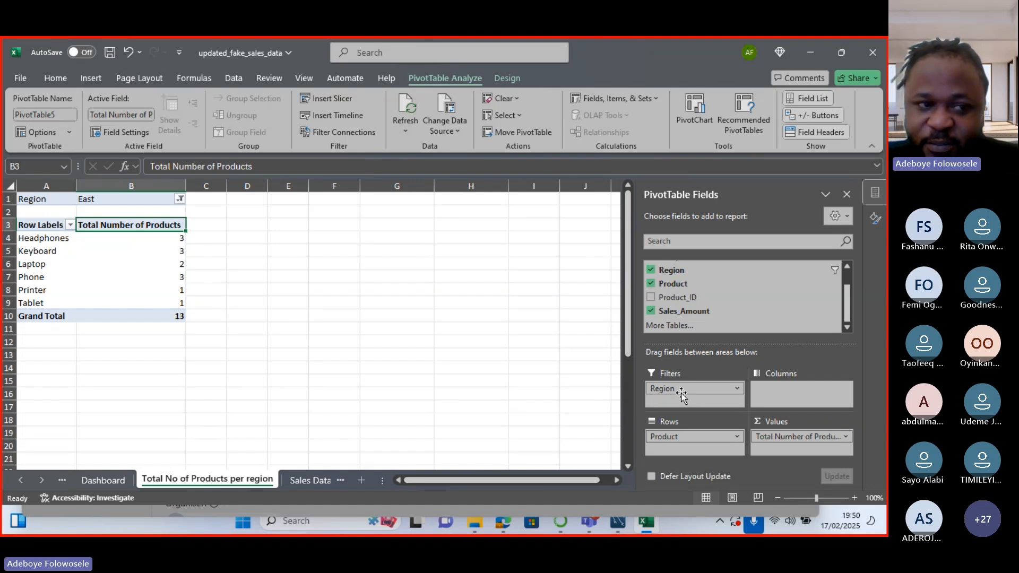
mouse_move(587, 524)
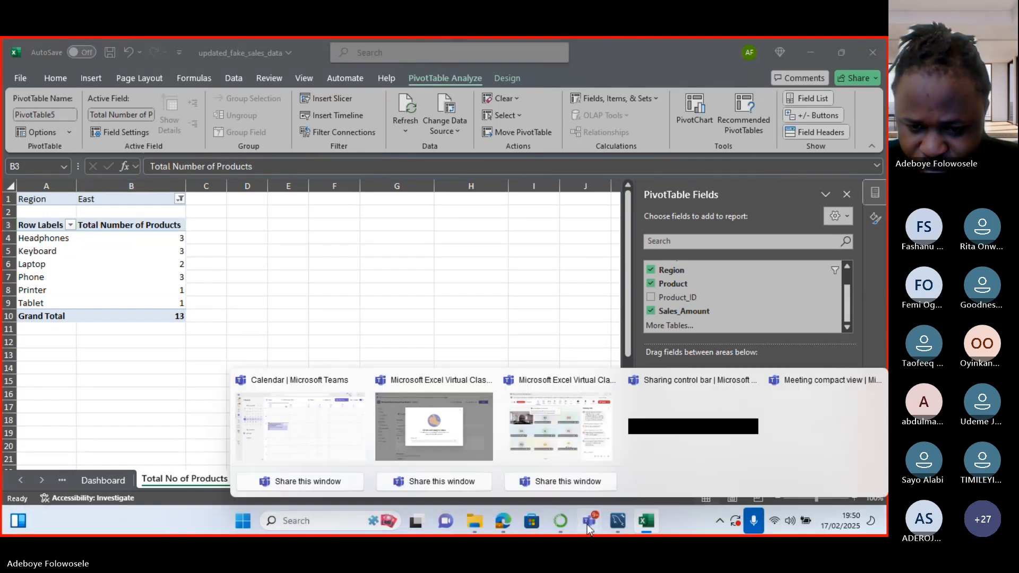
left_click(556, 426)
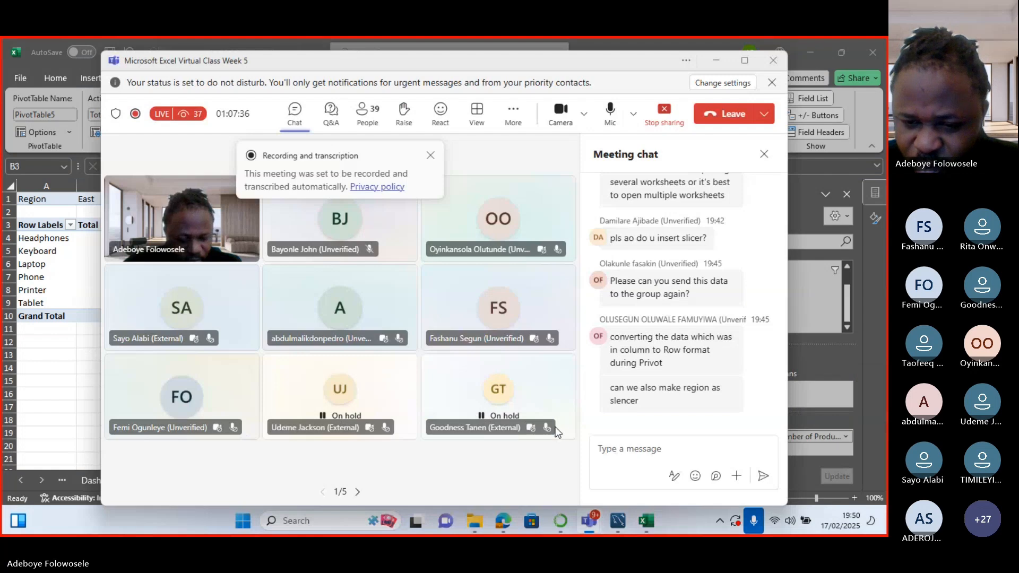
Insert a Region slicer for the product-count pivot table.
left_click(718, 64)
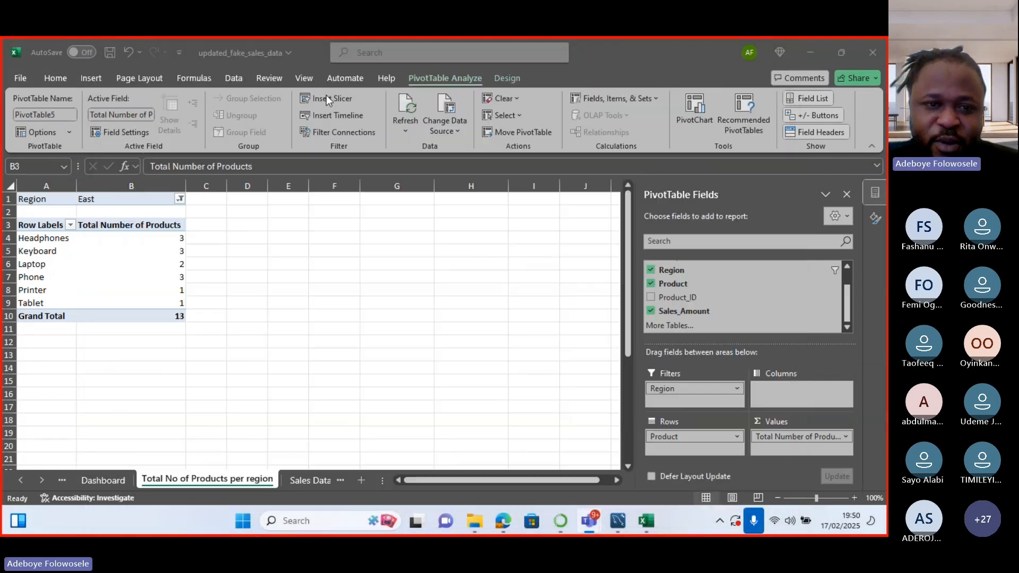
left_click(327, 99)
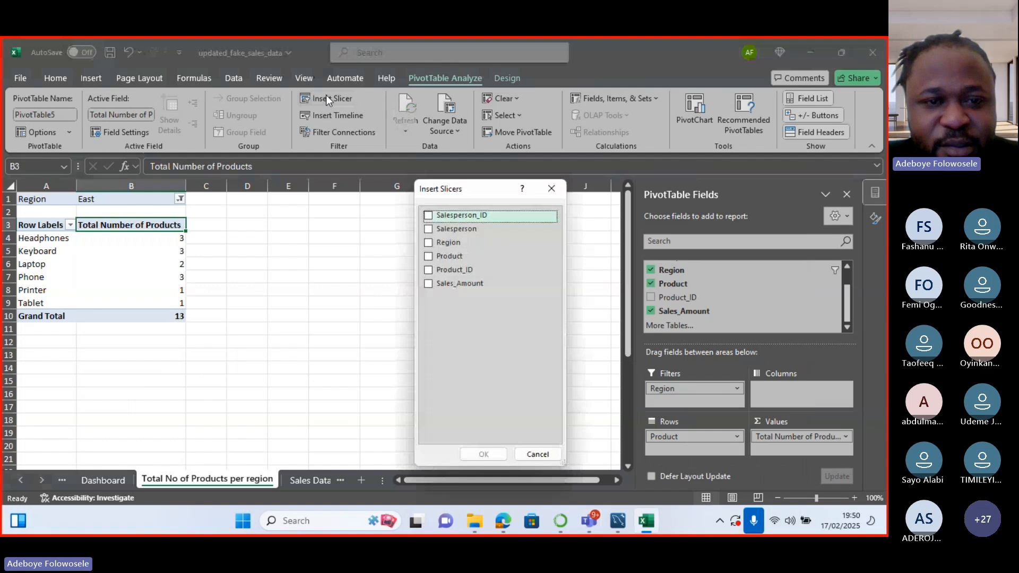
left_click(442, 243)
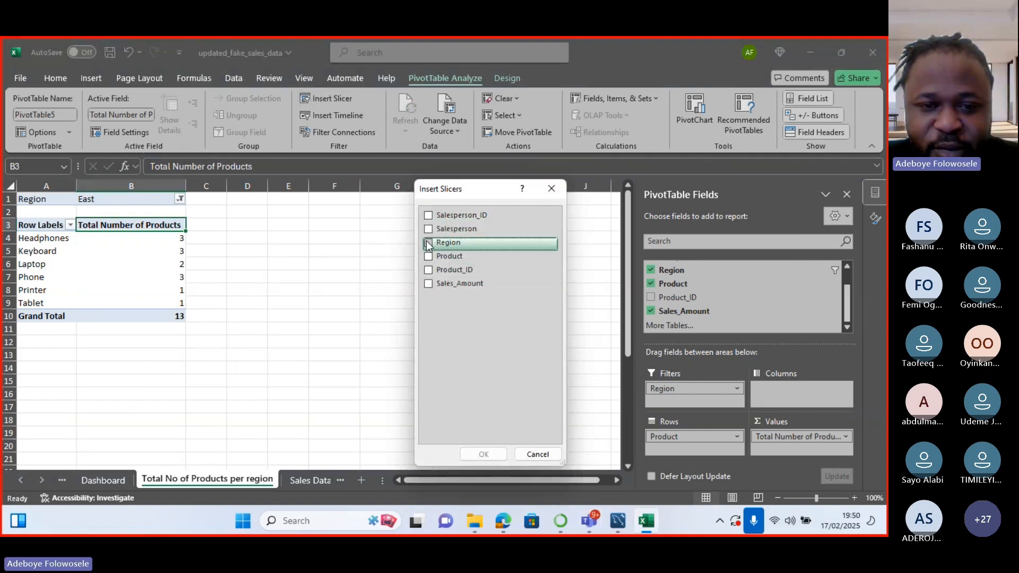
left_click(482, 455)
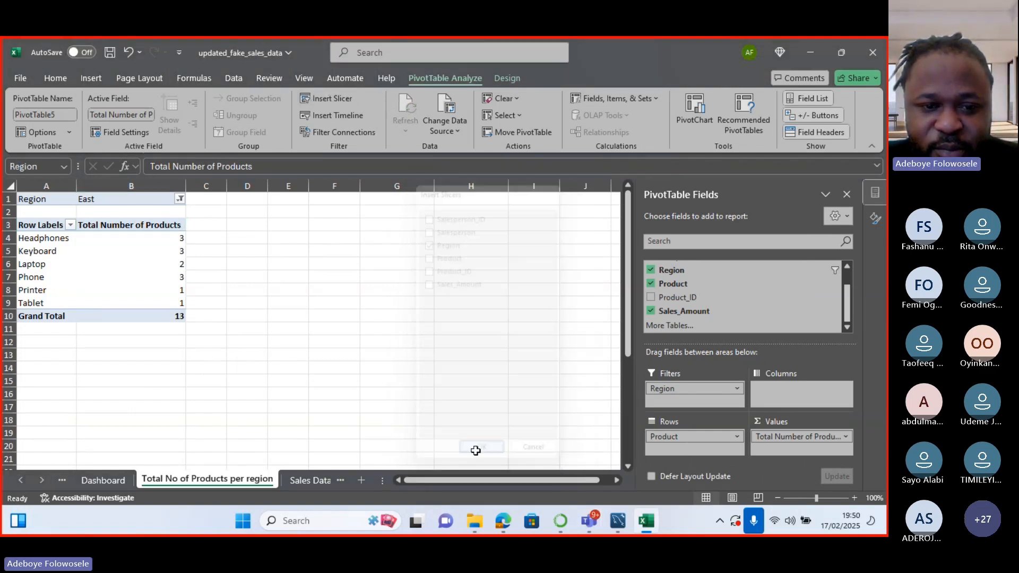
Filter the slicer to West, move it right of the table, and select A3:B11.
left_click(311, 293)
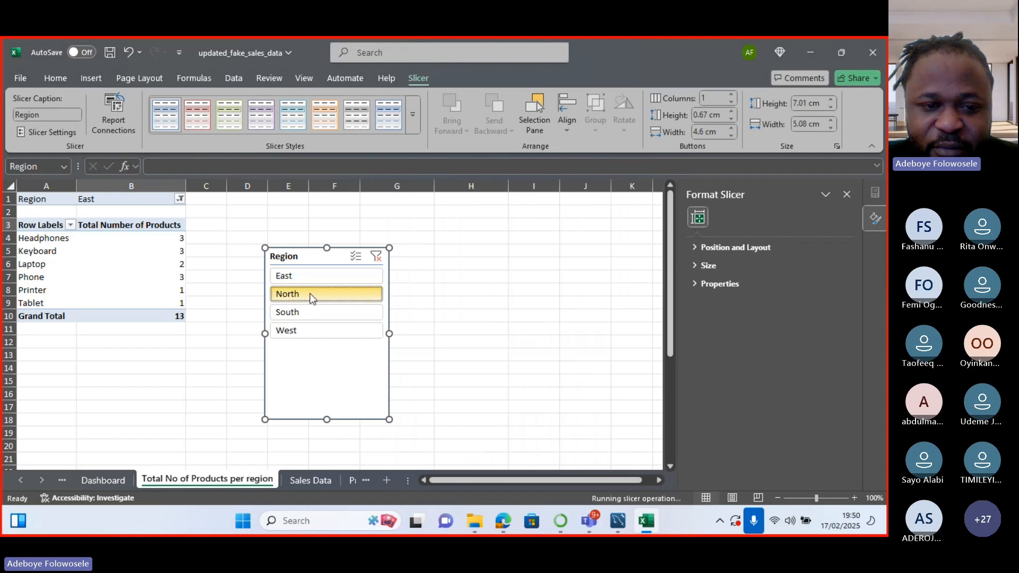
left_click(296, 312)
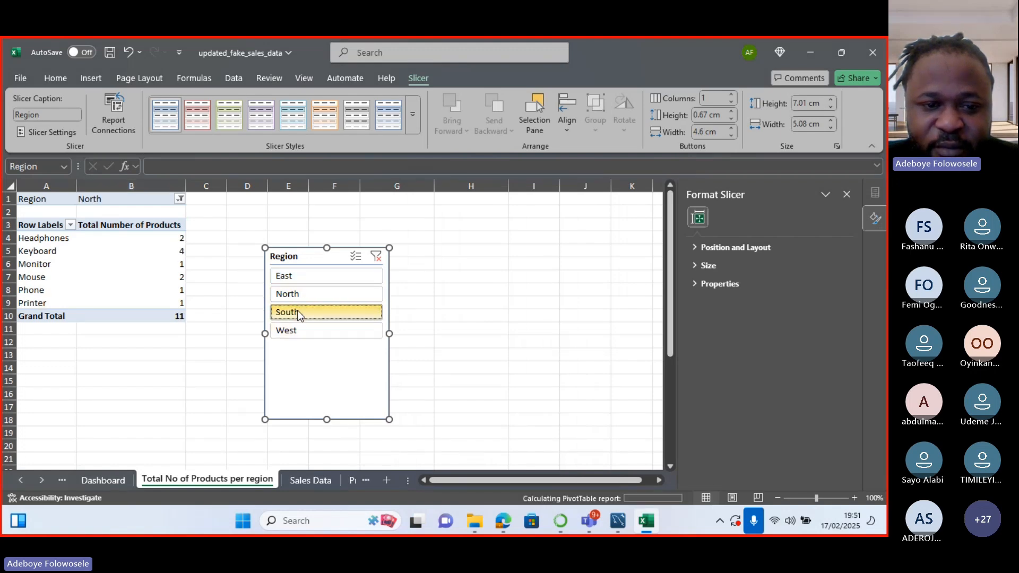
left_click(308, 333)
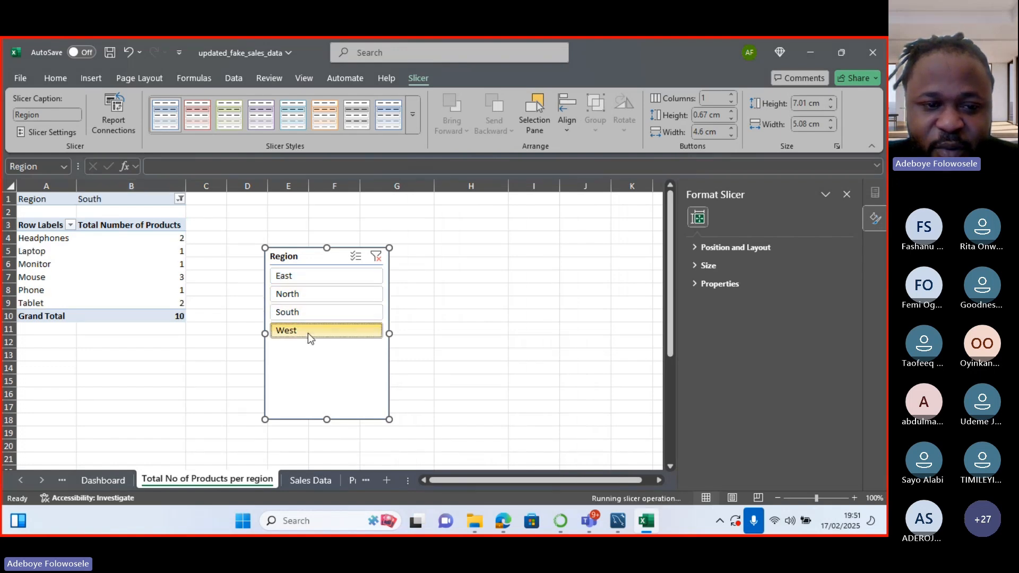
left_click_drag(298, 250, 470, 271)
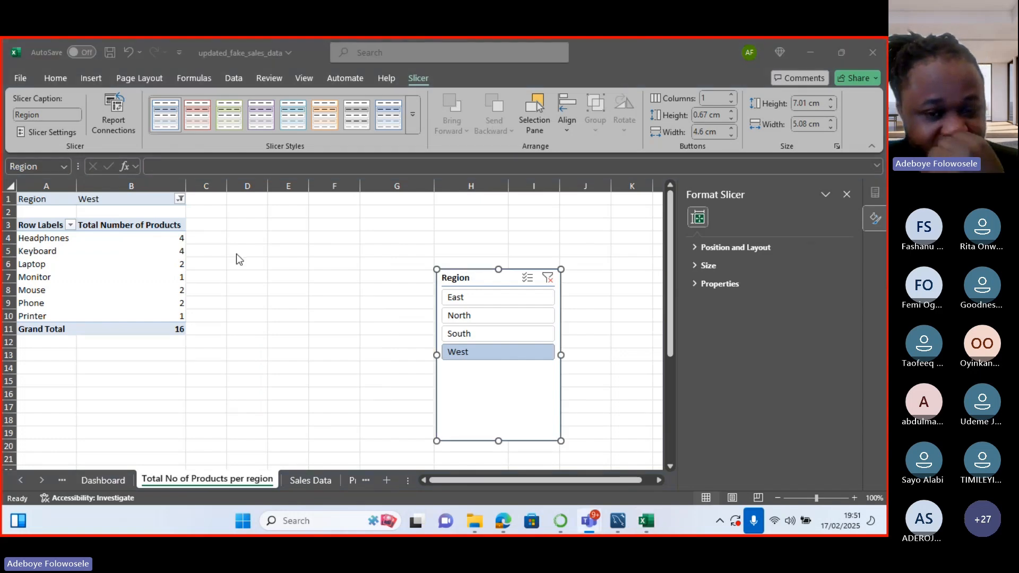
left_click(187, 275)
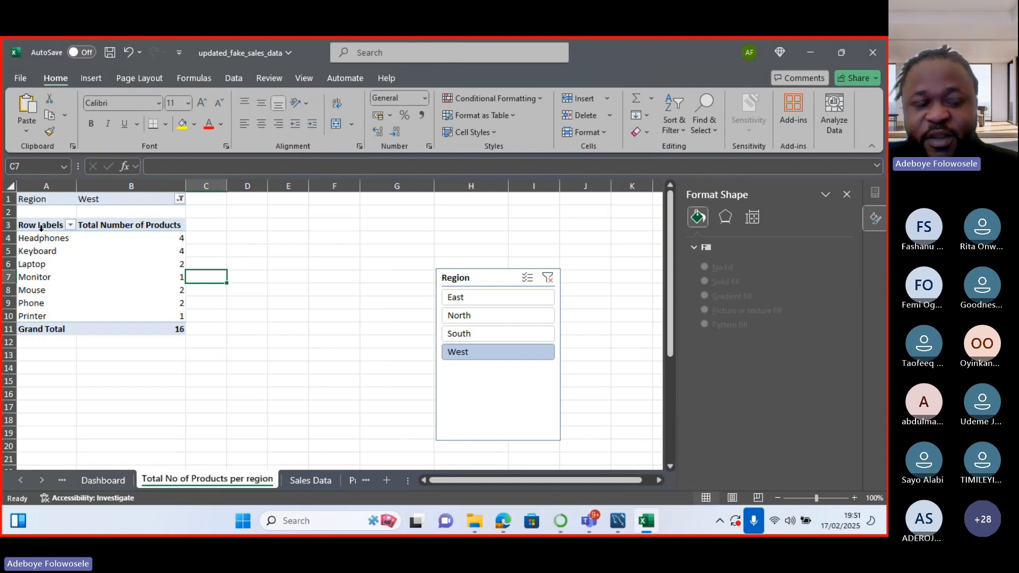
left_click_drag(41, 227, 177, 332)
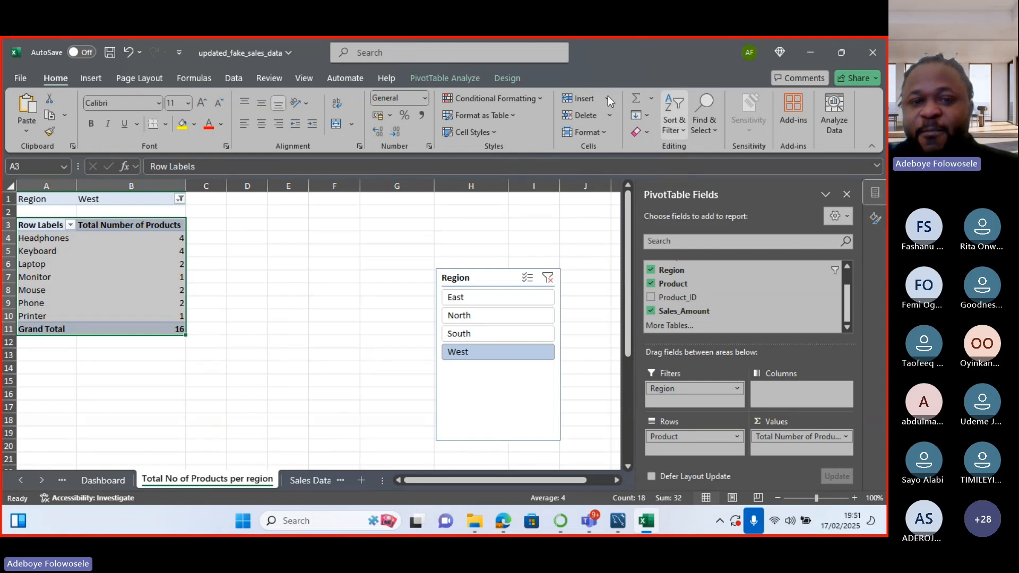
Insert a 3-D Clustered Column PivotChart plotting the West product counts.
left_click(467, 79)
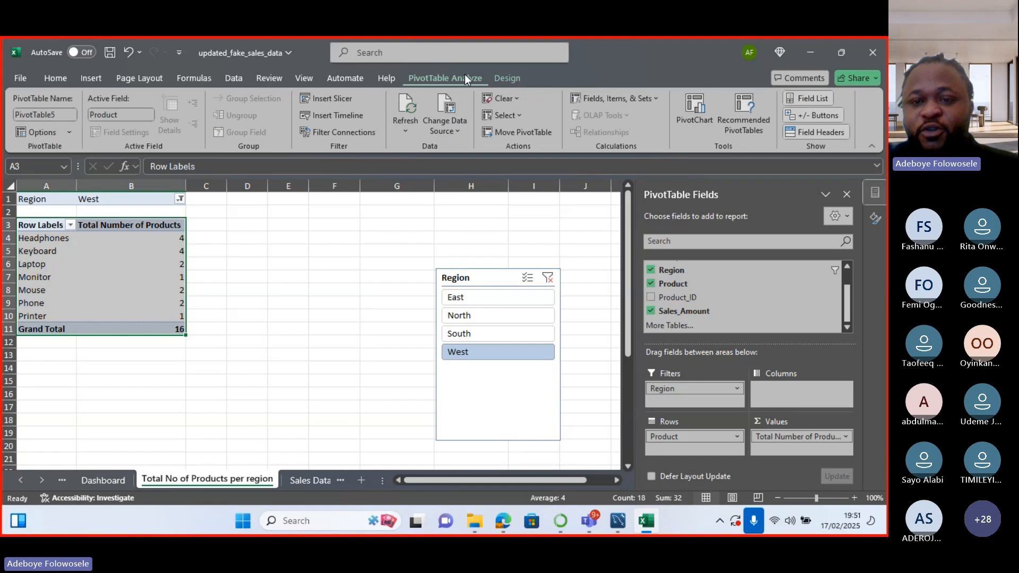
left_click(686, 119)
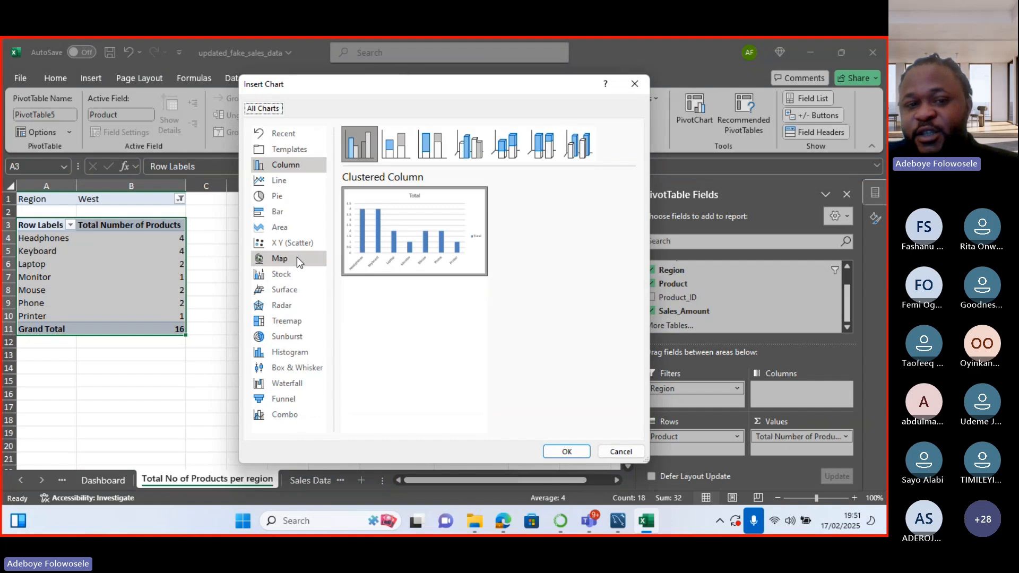
left_click(395, 156)
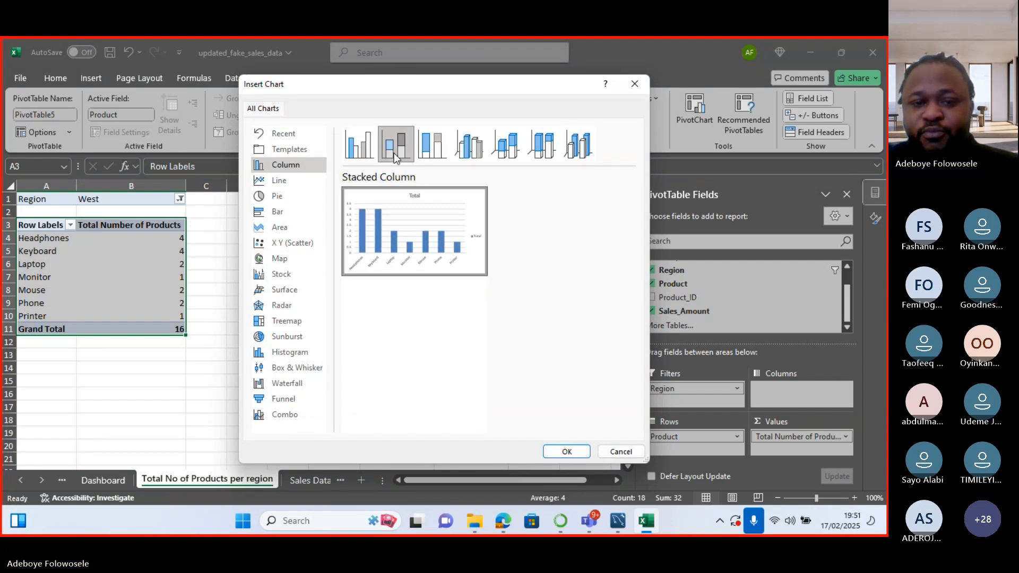
left_click(440, 155)
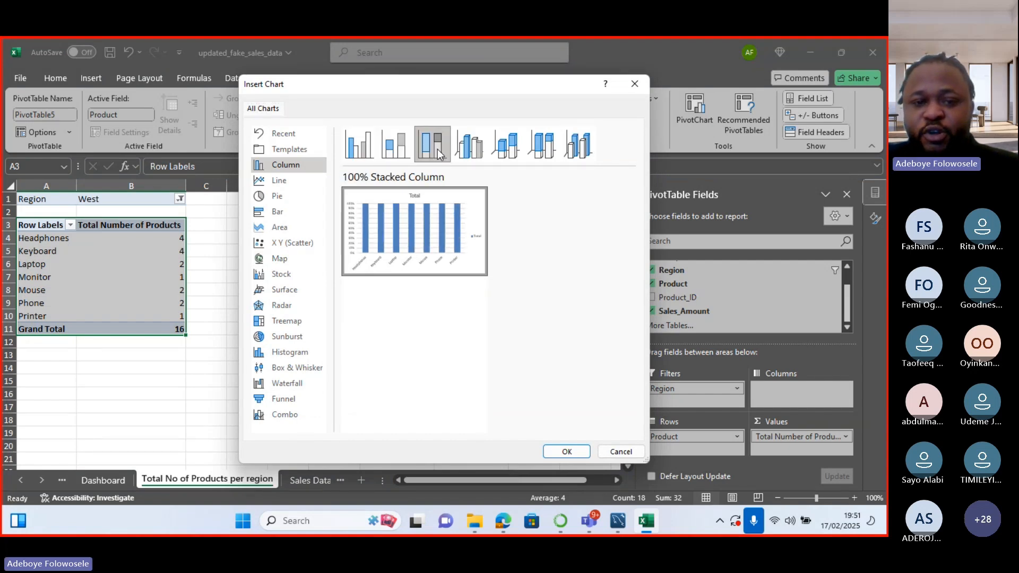
left_click(478, 157)
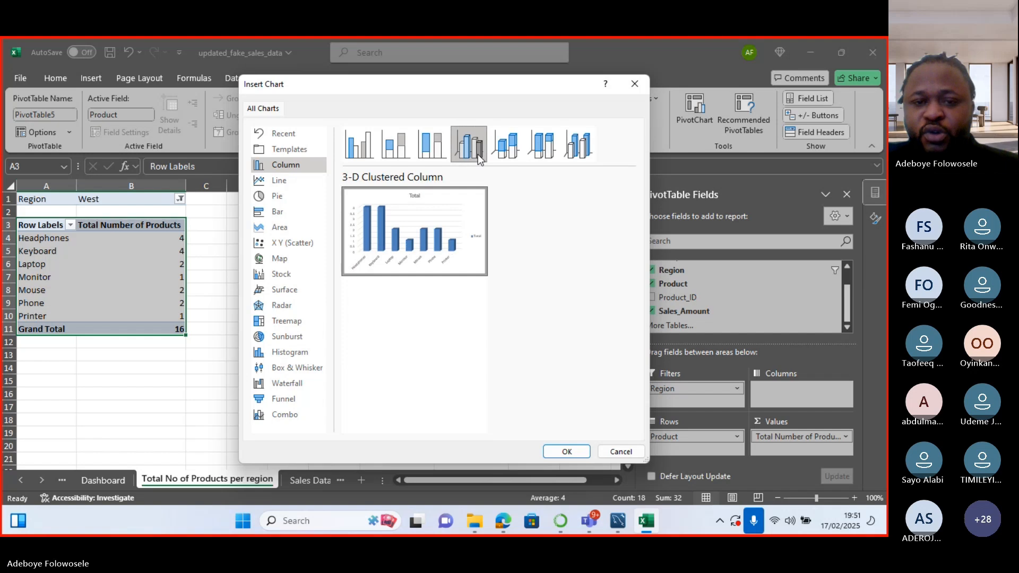
mouse_move(393, 191)
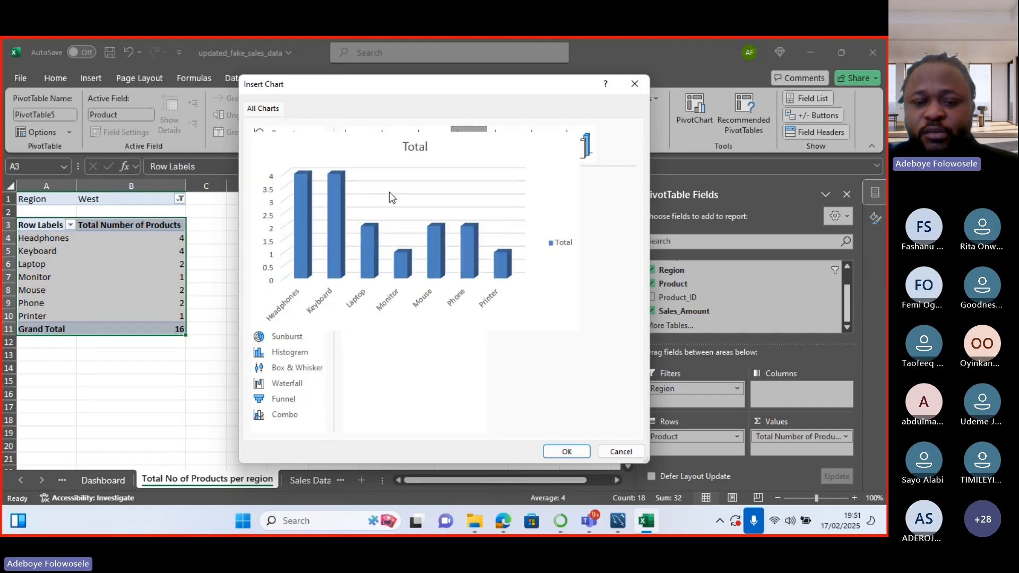
left_click(566, 451)
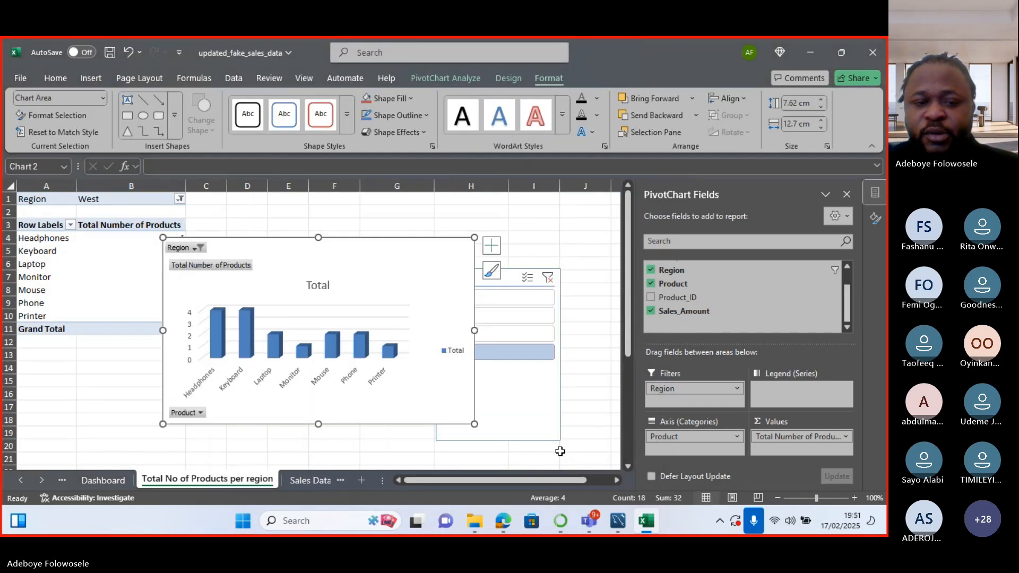
Narrow the chart and remove its gridlines, legend and primary vertical axis.
left_click_drag(475, 330, 401, 325)
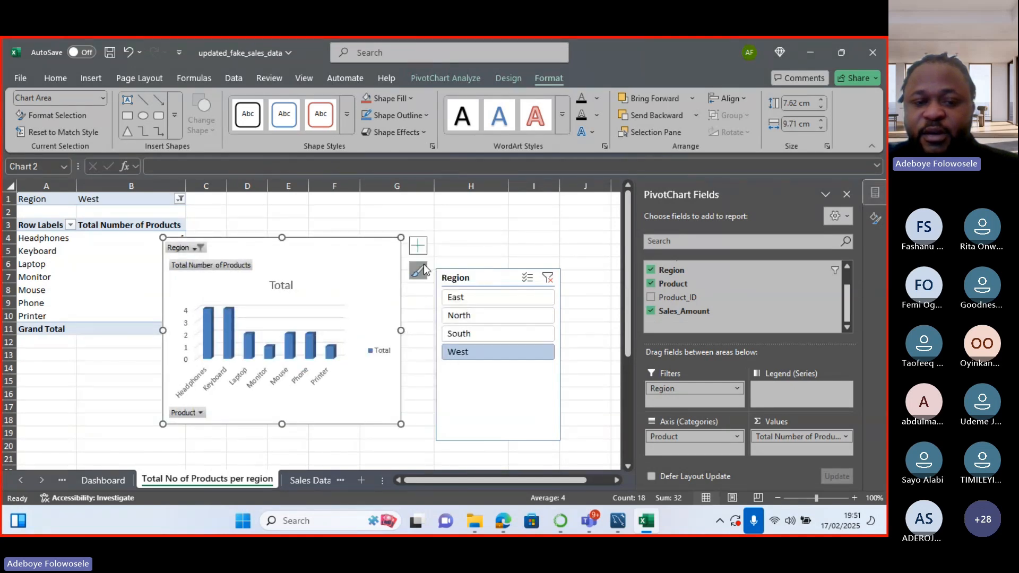
left_click(418, 245)
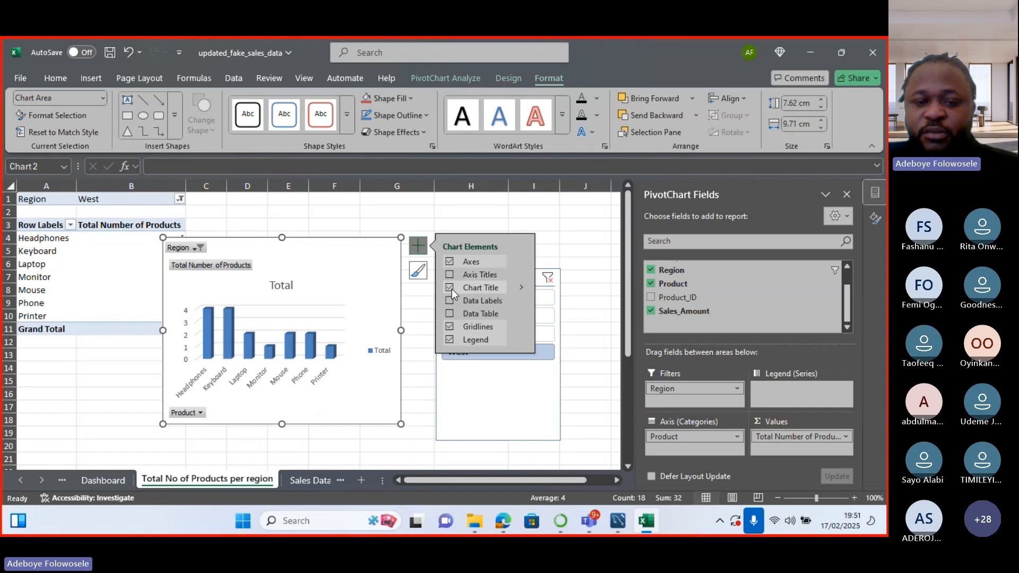
left_click(450, 327)
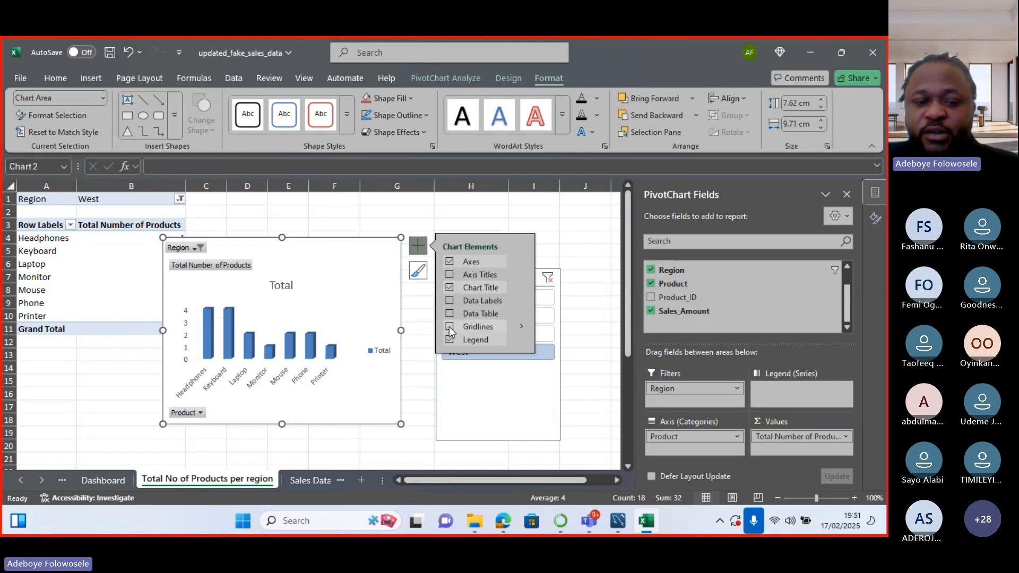
left_click(450, 340)
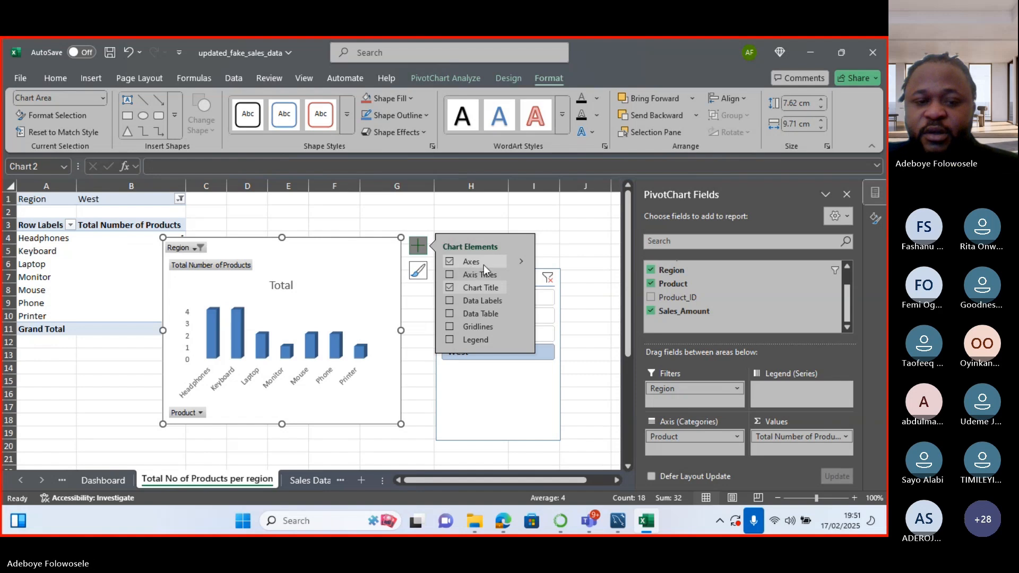
left_click(521, 262)
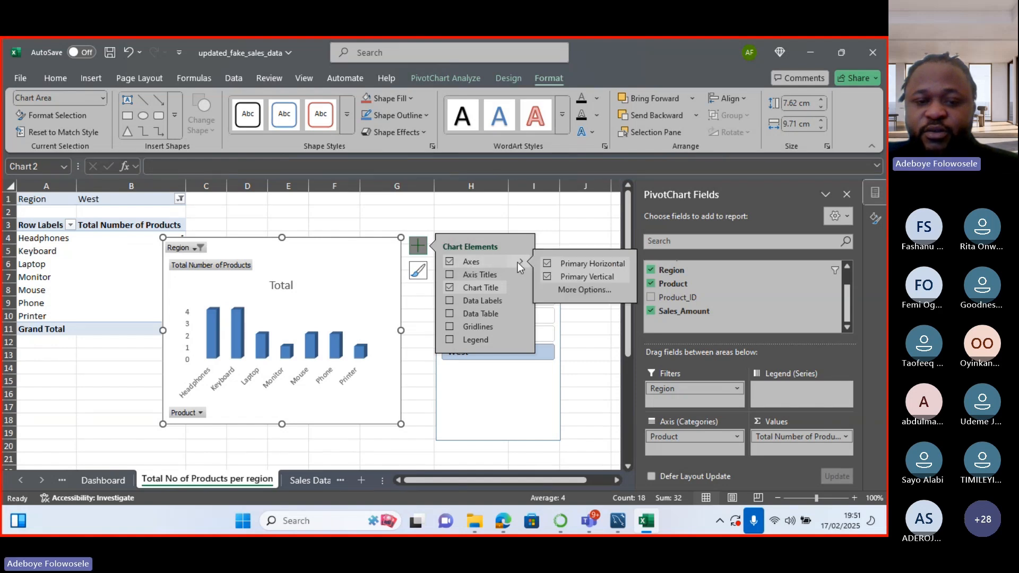
left_click(547, 276)
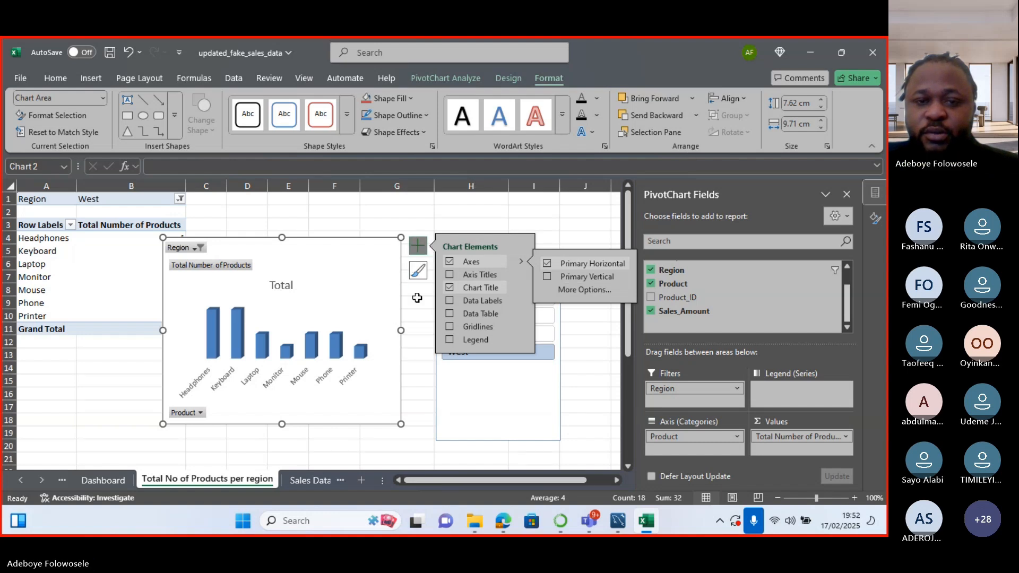
Hide the chart's Product axis, Total Number of Products value and Region filter field buttons.
left_click(502, 80)
left_click(442, 78)
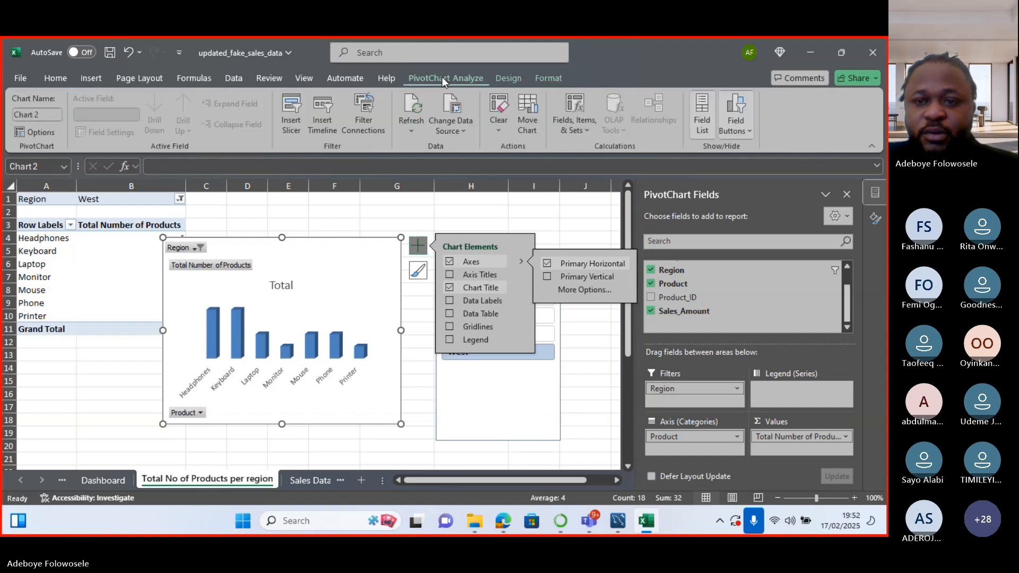
left_click(740, 133)
left_click(740, 184)
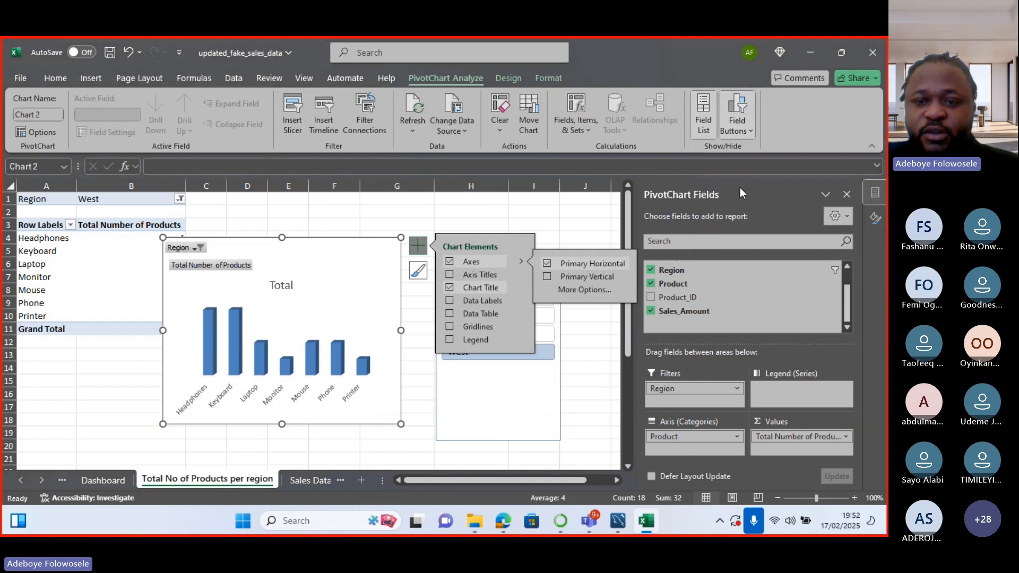
left_click(740, 131)
left_click(748, 202)
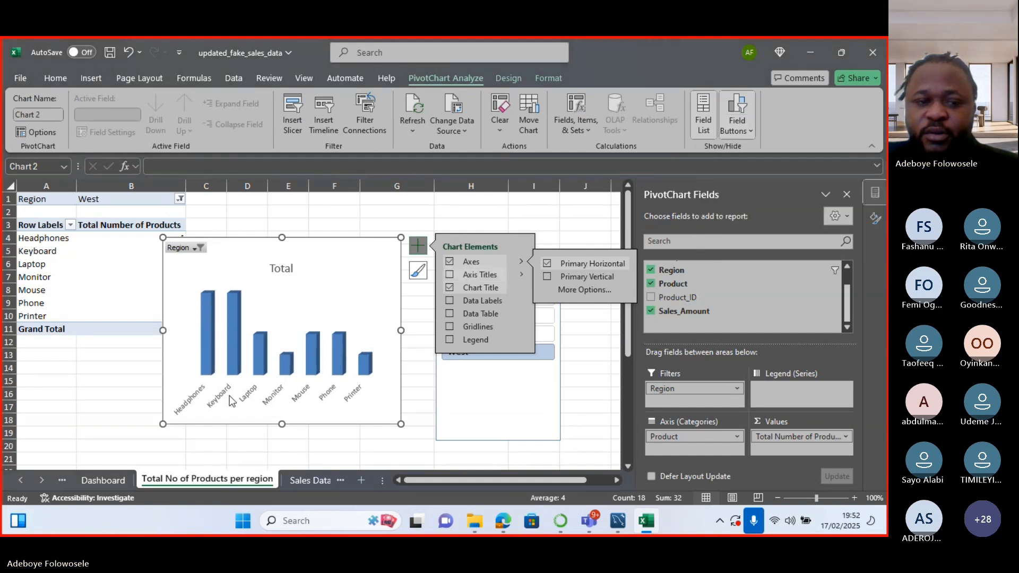
left_click(740, 130)
left_click(734, 146)
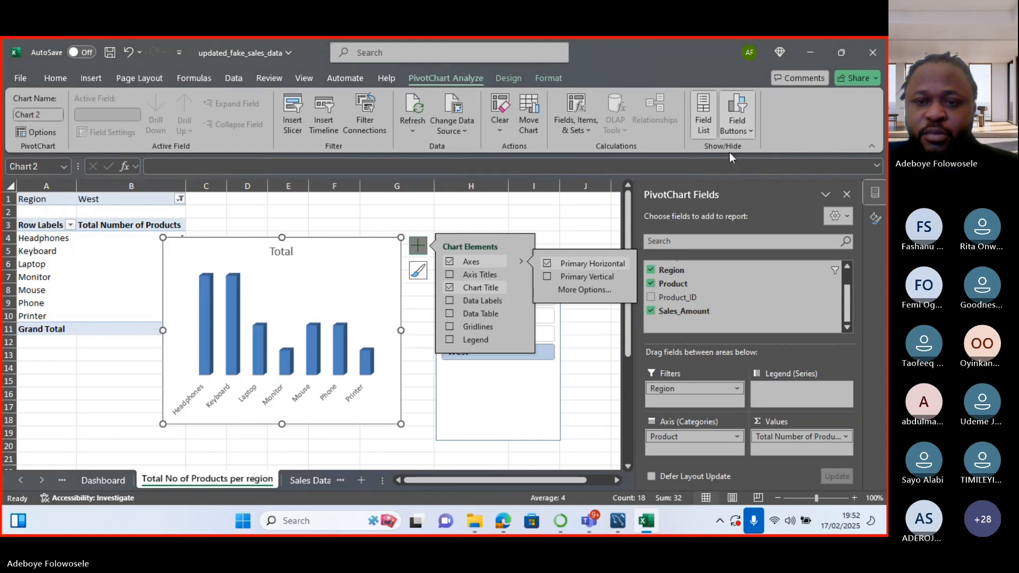
left_click(741, 131)
left_click(739, 217)
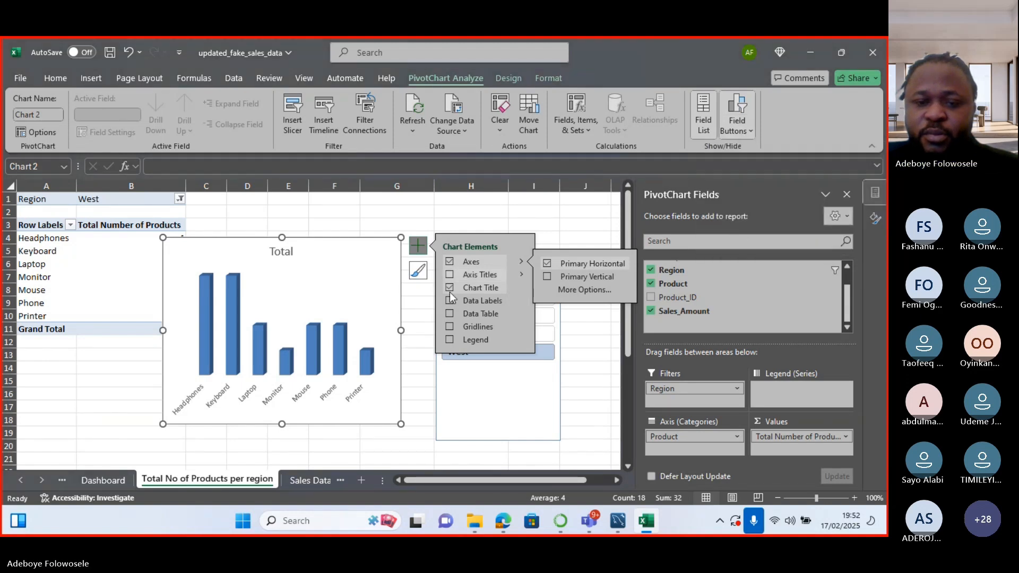
left_click(455, 391)
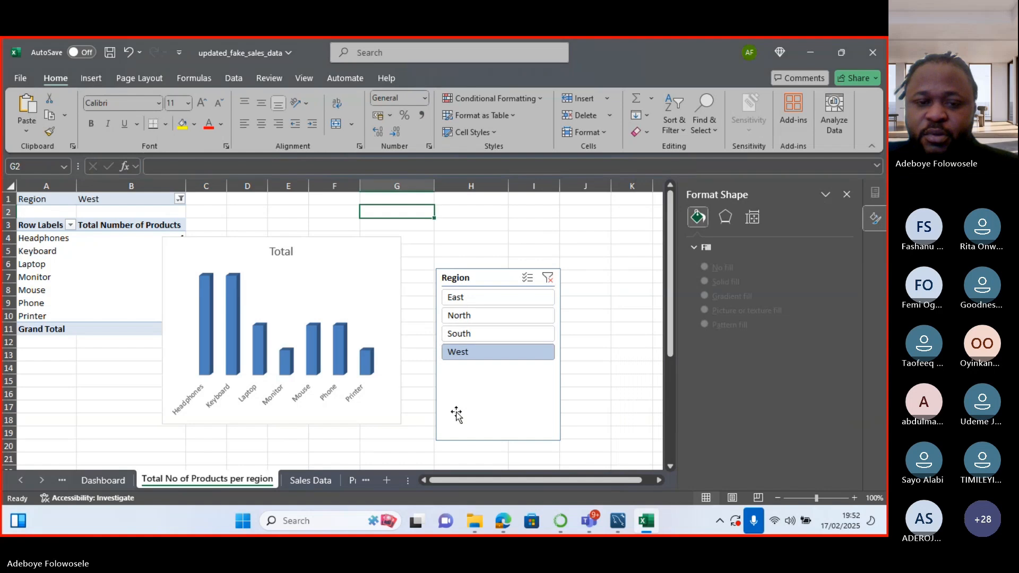
Move the slicer beside the chart, try each region, settle on South, then nudge it right.
left_click_drag(453, 273, 420, 242)
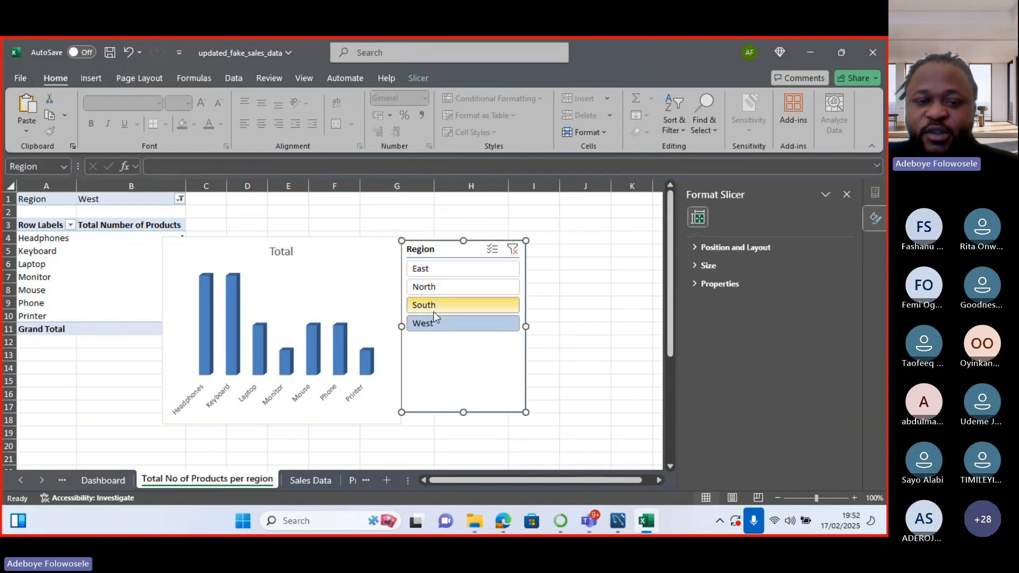
left_click(471, 271)
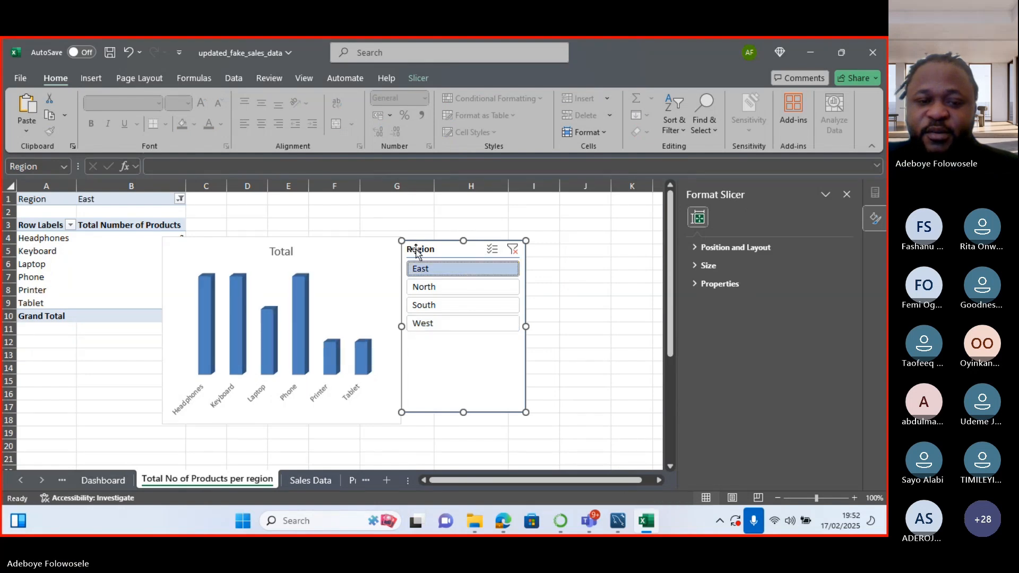
left_click(429, 291)
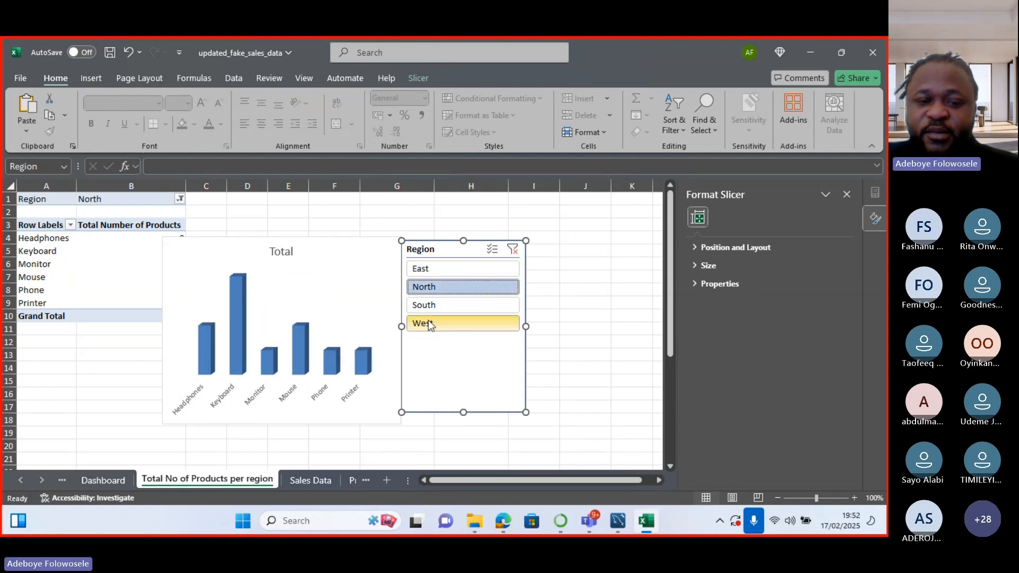
left_click(431, 308)
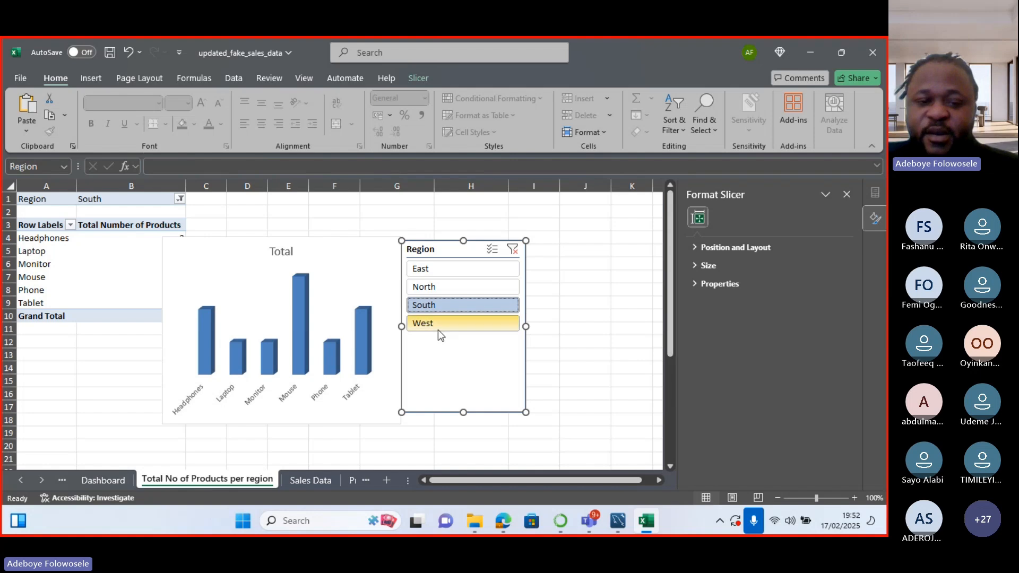
left_click(438, 325)
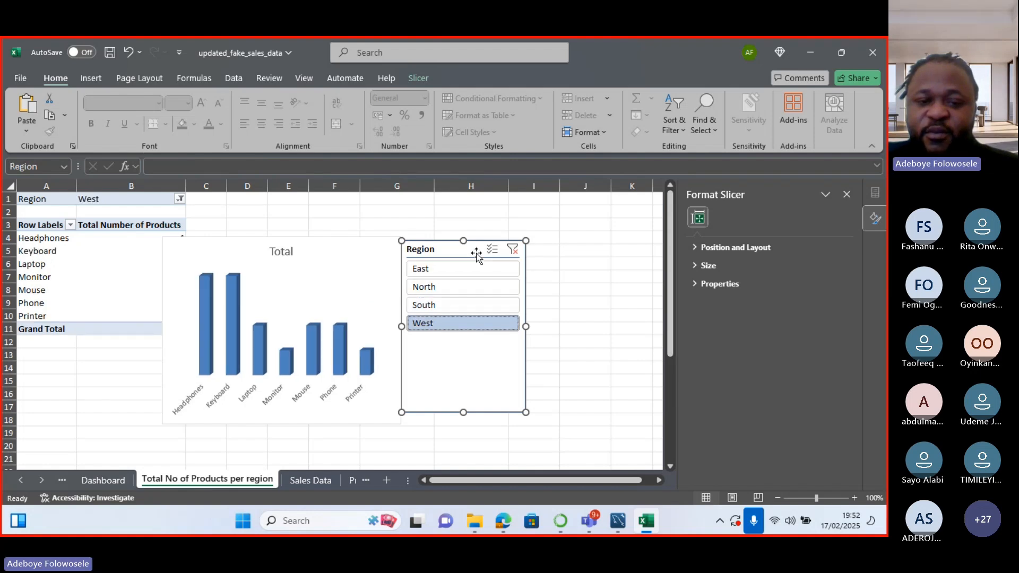
left_click(493, 249)
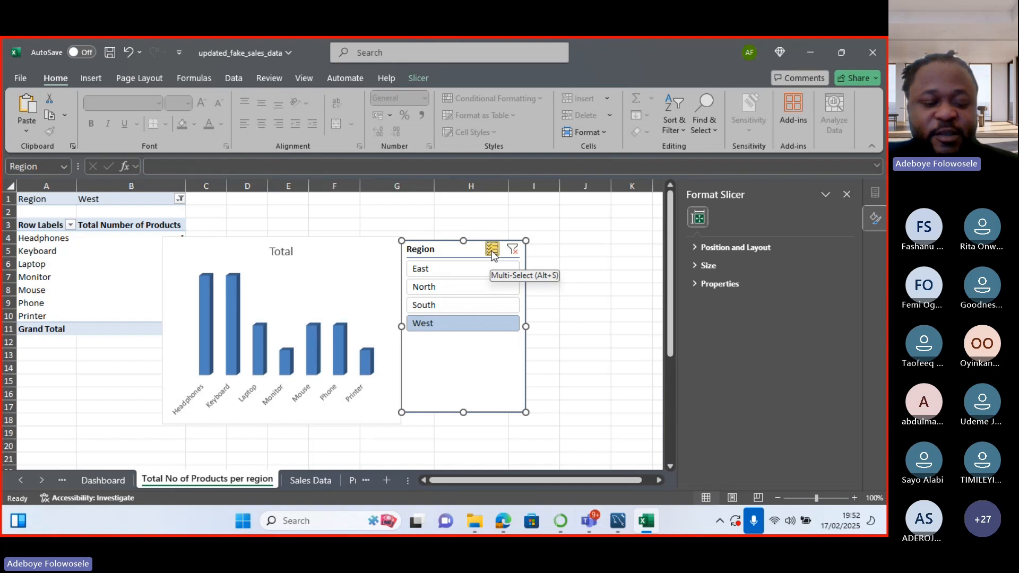
left_click(465, 273)
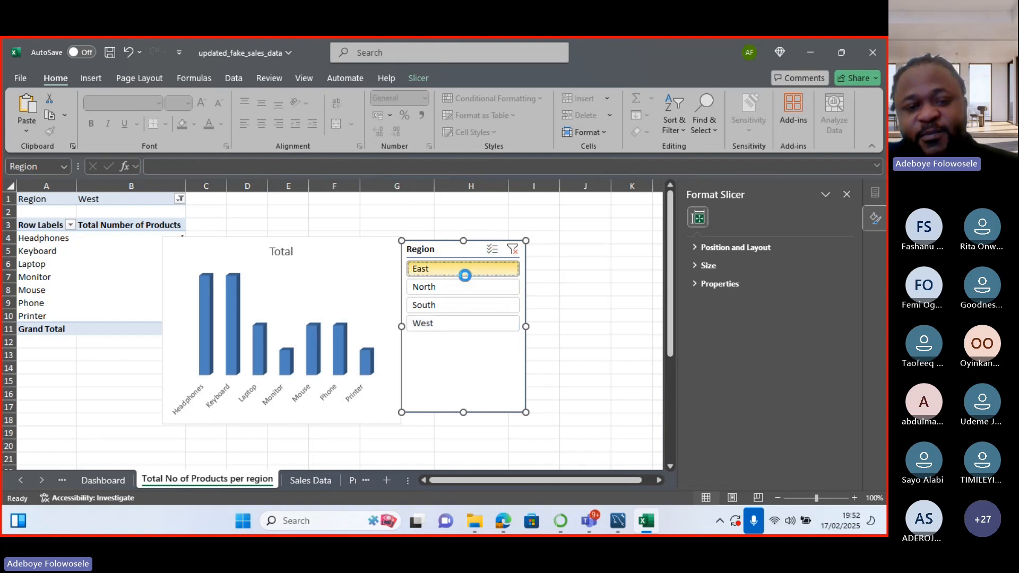
left_click(453, 287)
left_click(447, 299)
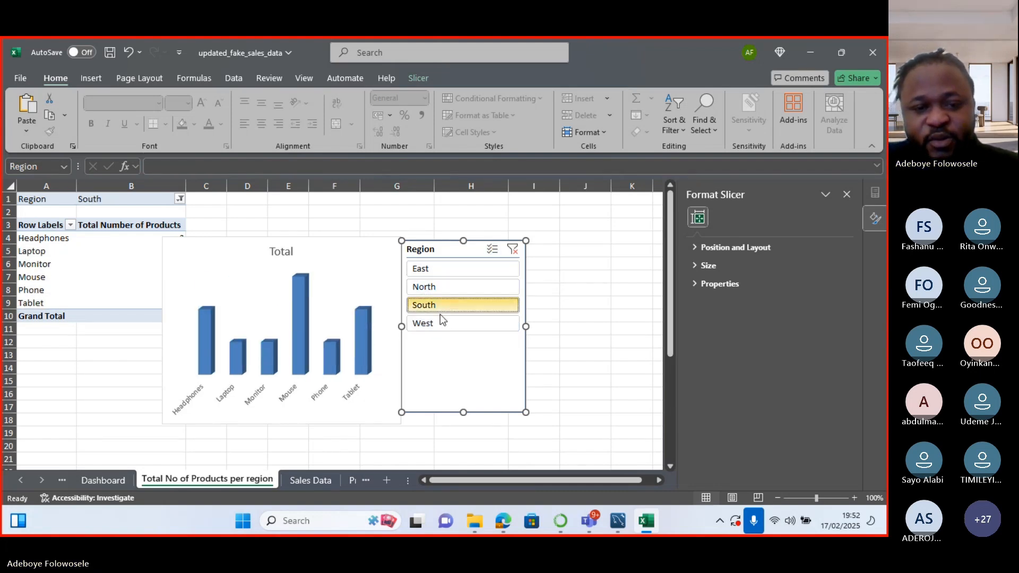
left_click_drag(439, 250, 481, 244)
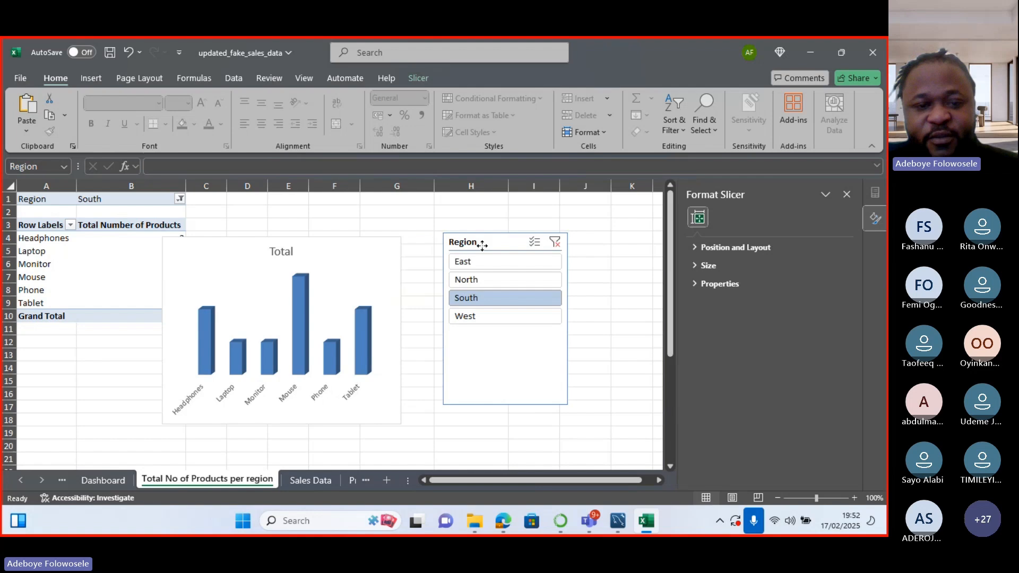
Add data labels showing each count on top of the chart's columns.
left_click(402, 250)
left_click(418, 245)
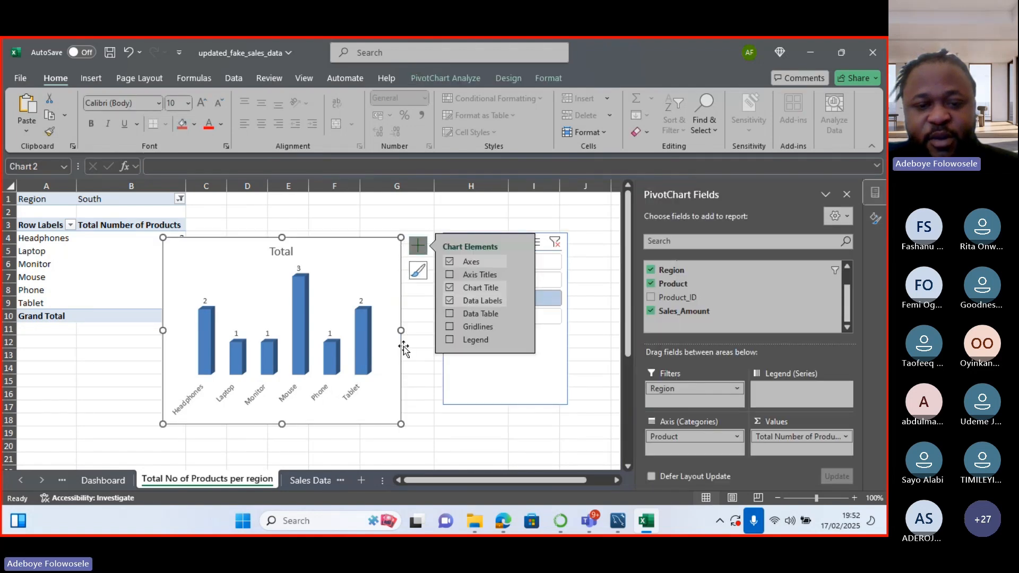
left_click(426, 207)
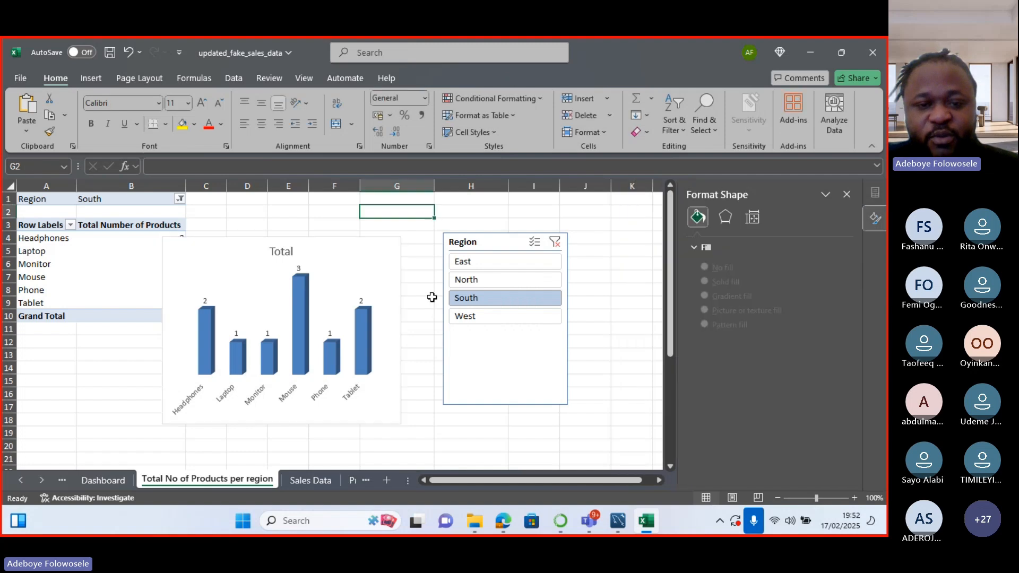
Move the Region slicer right beside the chart.
left_click(445, 240)
left_click_drag(445, 240, 408, 247)
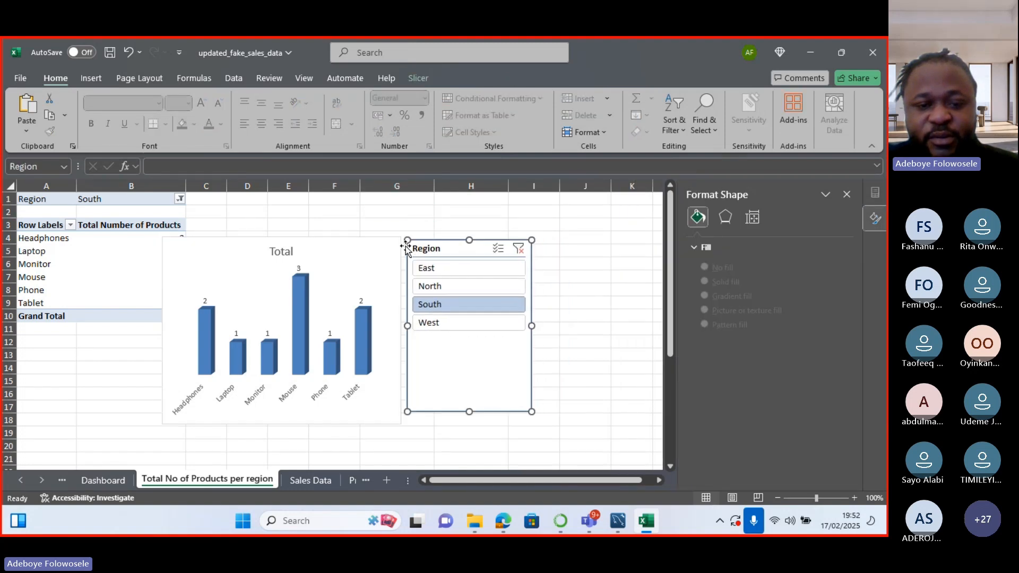
mouse_move(561, 522)
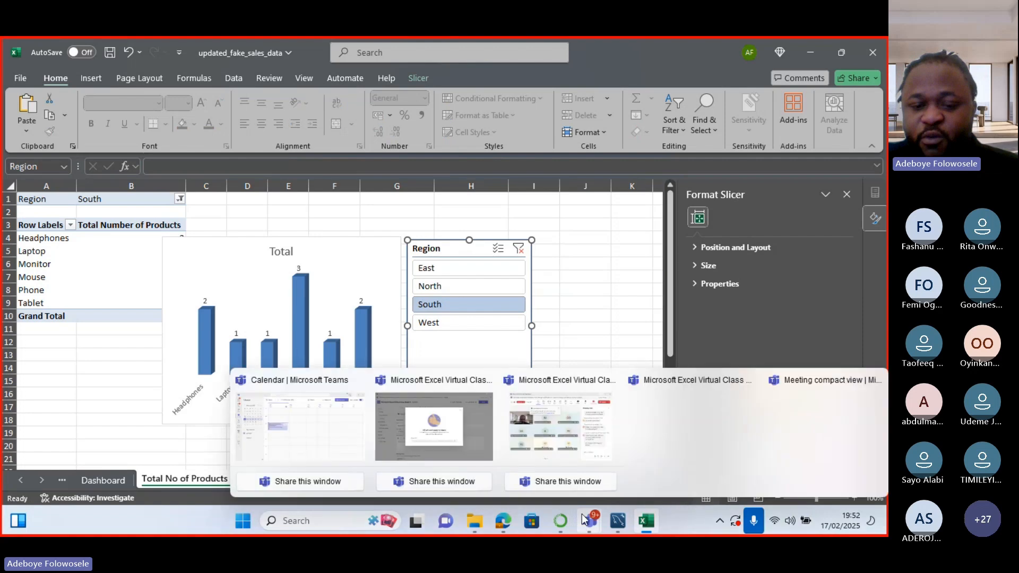
left_click(584, 462)
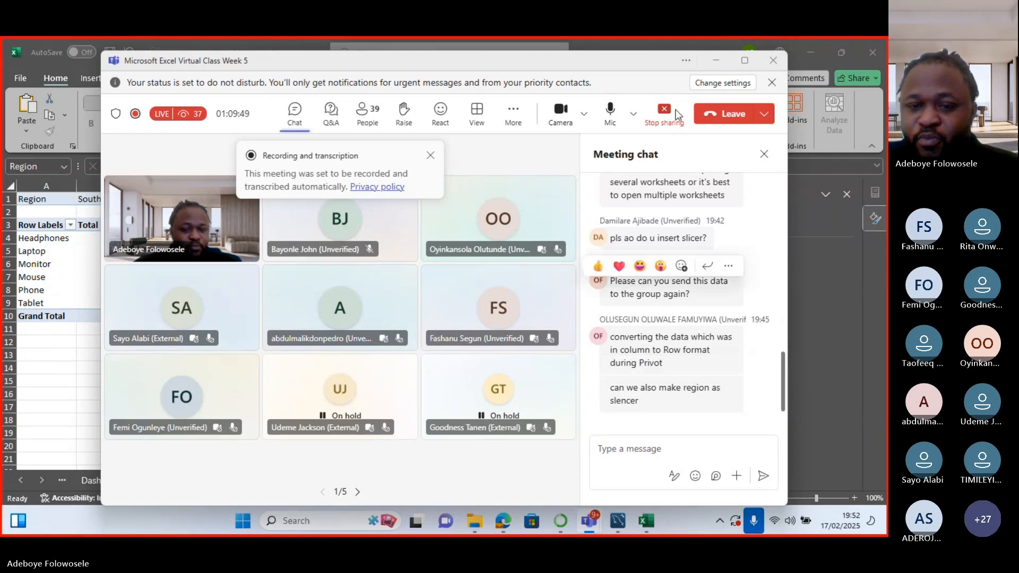
left_click(717, 62)
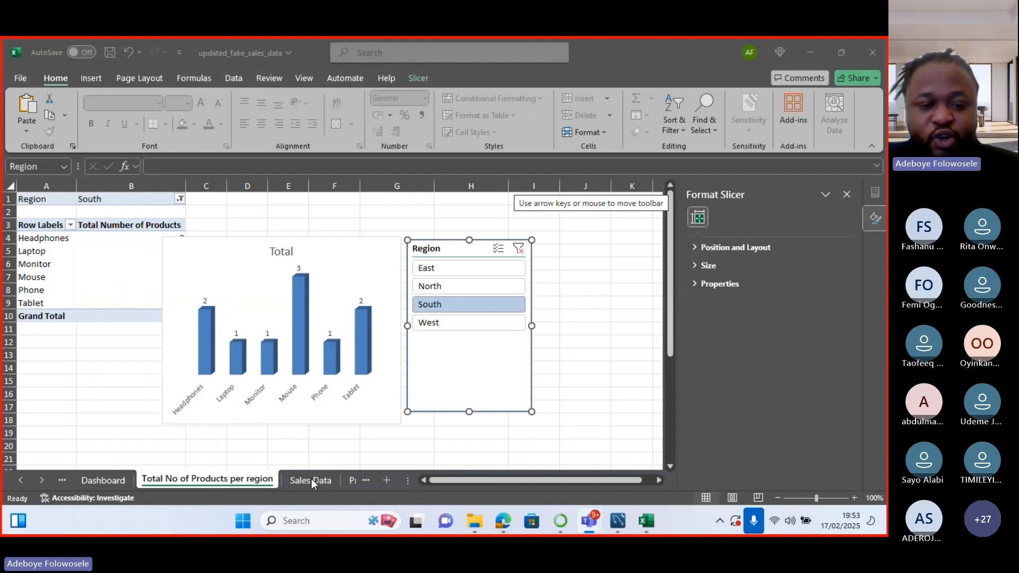
Look over the Sales Data sheet, then switch to the empty Dashboard sheet.
left_click(326, 480)
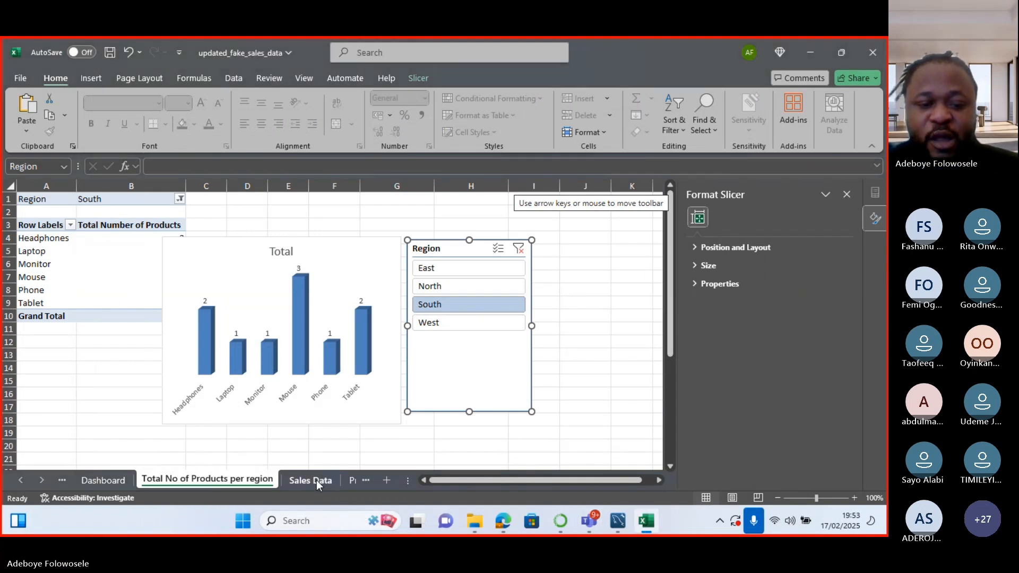
left_click(317, 480)
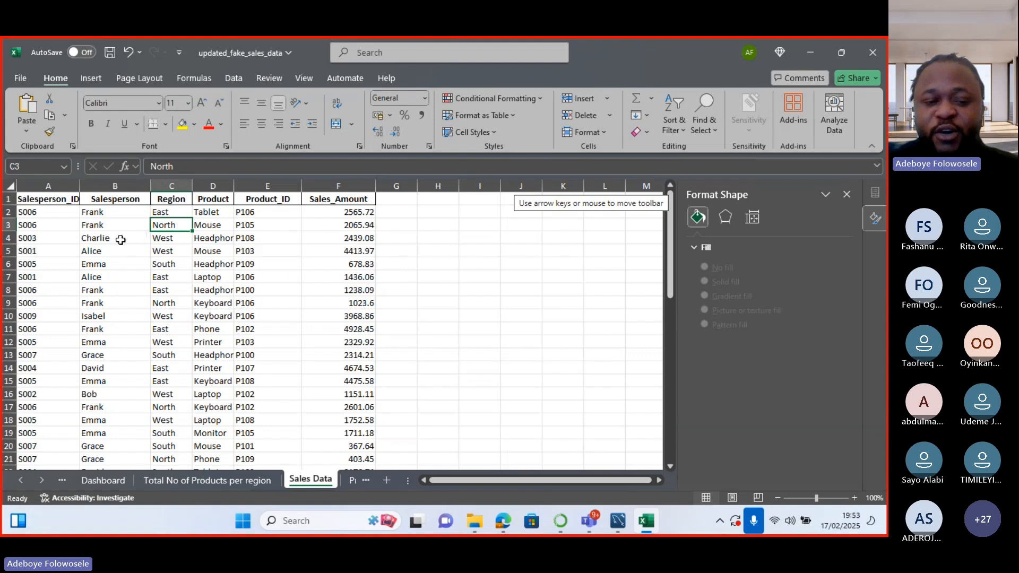
left_click(207, 479)
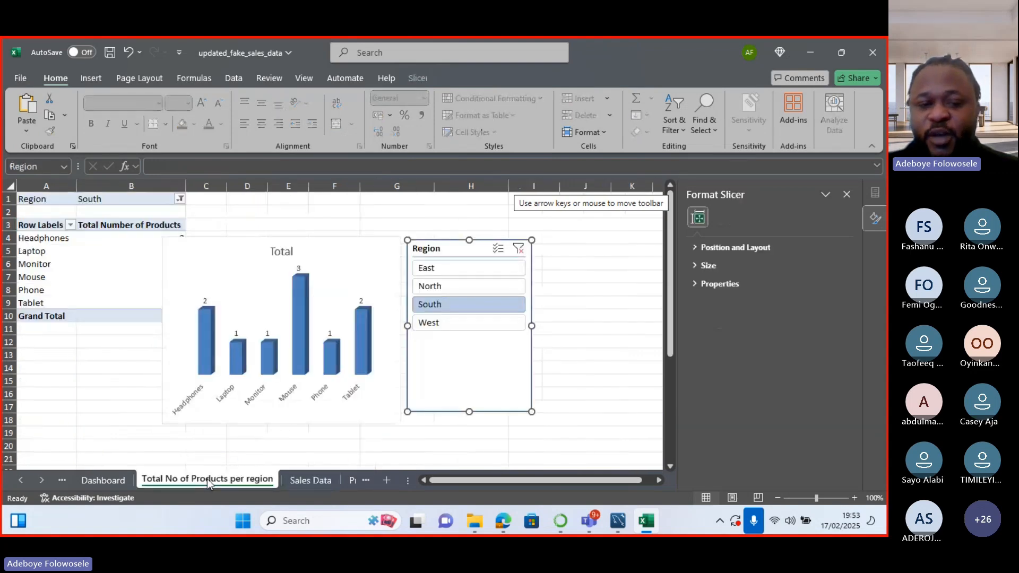
left_click(96, 480)
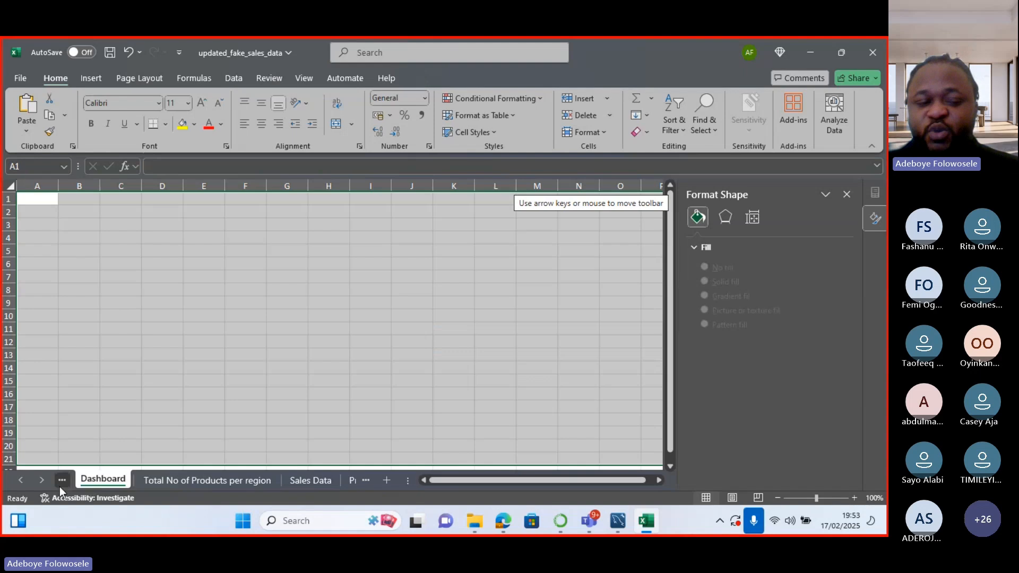
Show the Total Number of Products Sold sheet, then switch to the Teams meeting window.
left_click(20, 480)
left_click(96, 480)
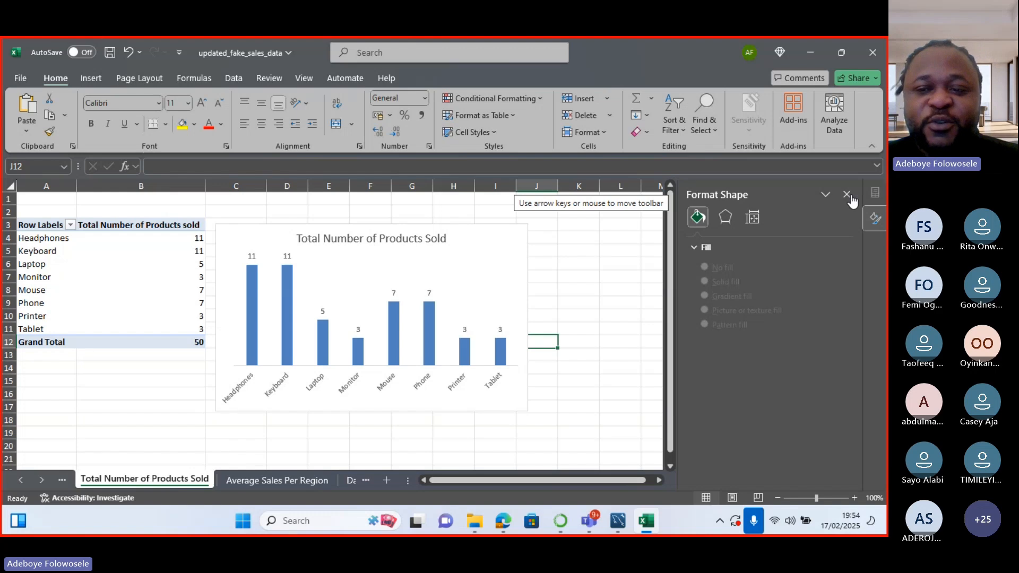
key("alt+Tab")
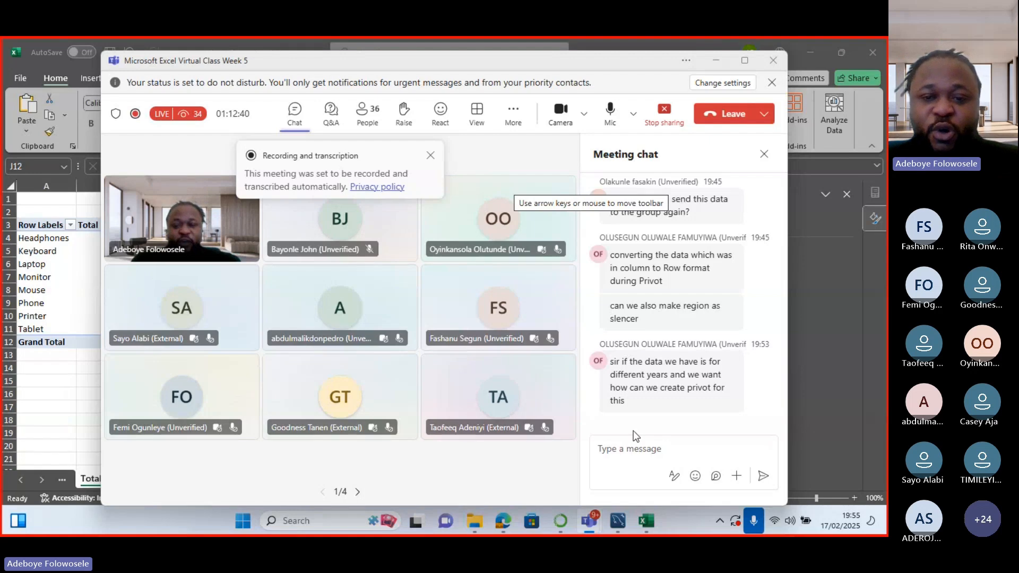
Close the participant's contact card in the meeting window.
mouse_move(626, 289)
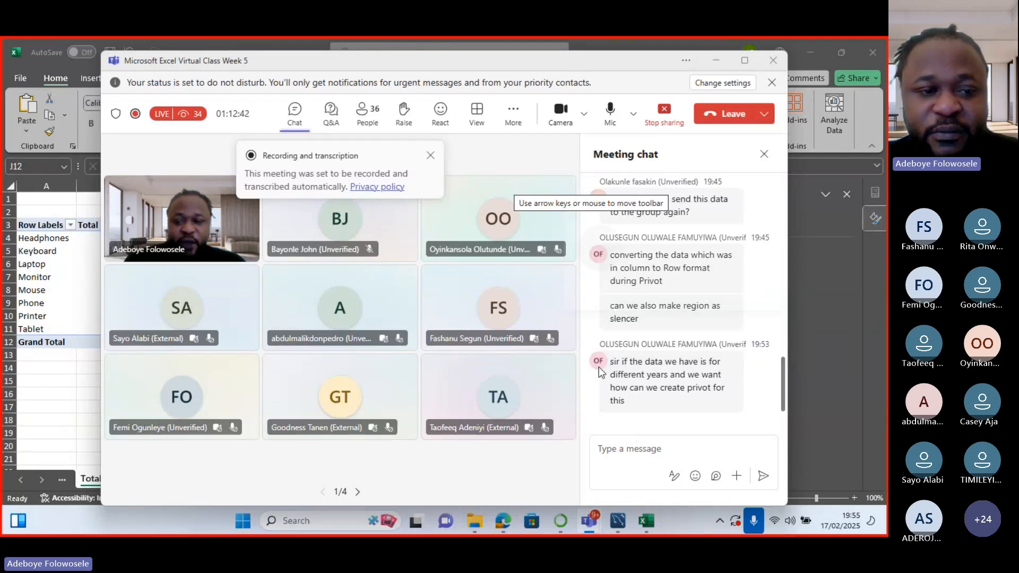
mouse_move(599, 368)
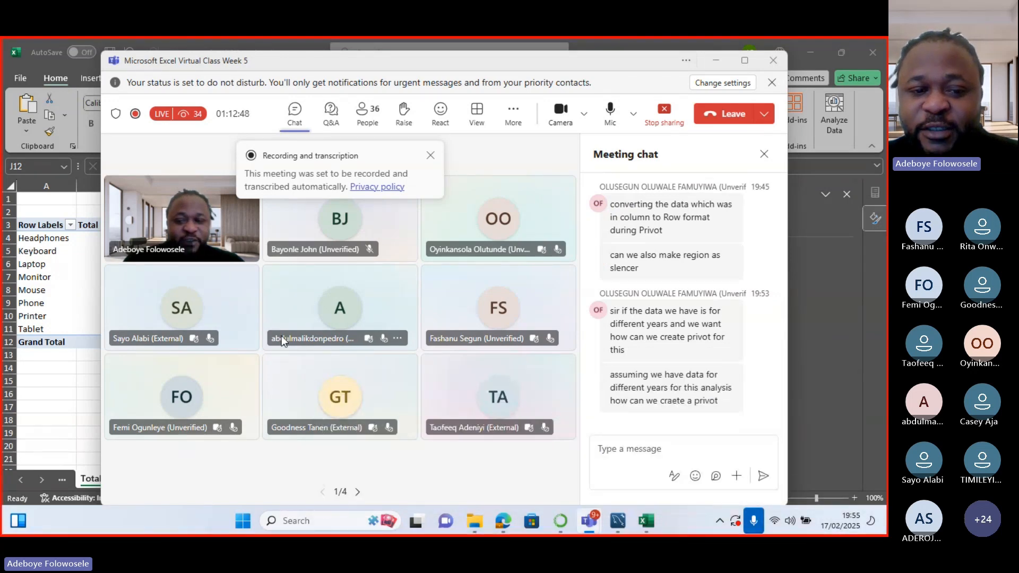
mouse_move(281, 335)
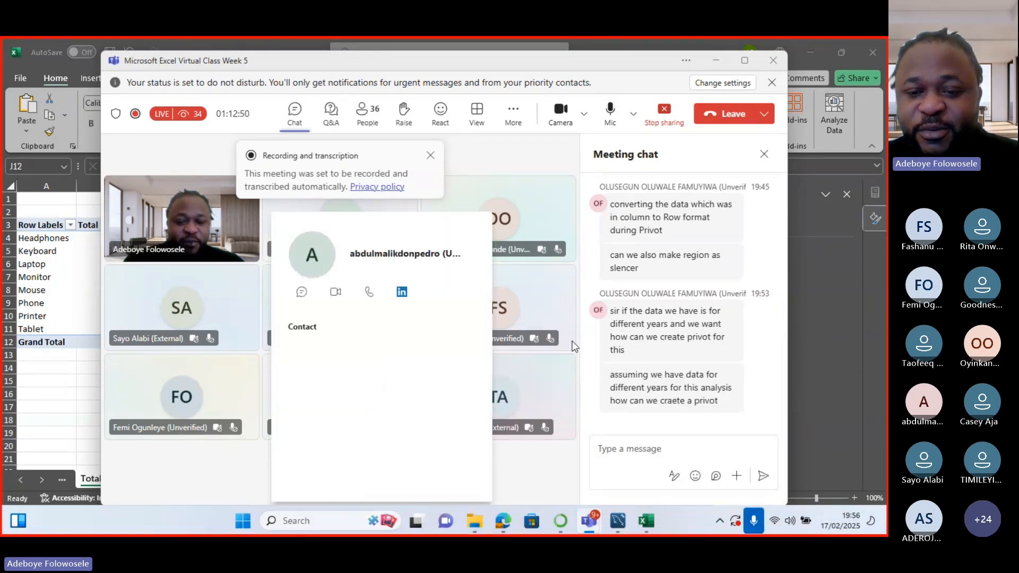
left_click(663, 446)
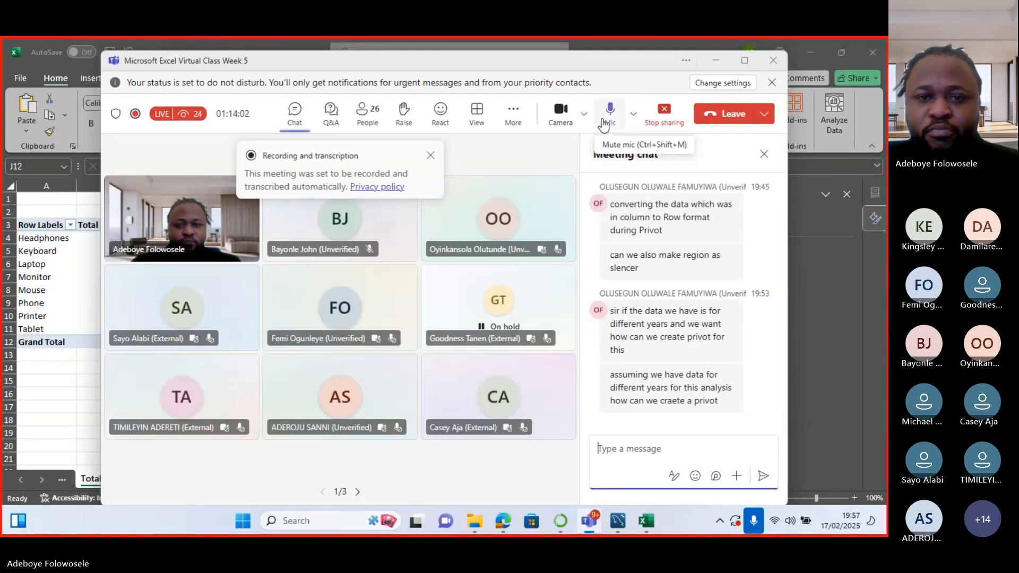
Stop the meeting's recording and transcription and confirm.
left_click(513, 114)
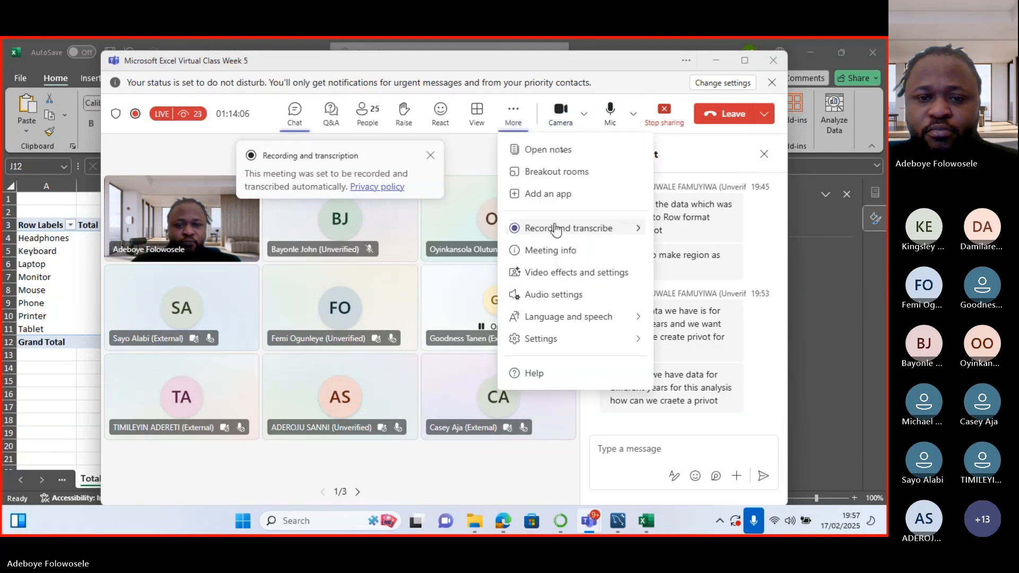
mouse_move(555, 231)
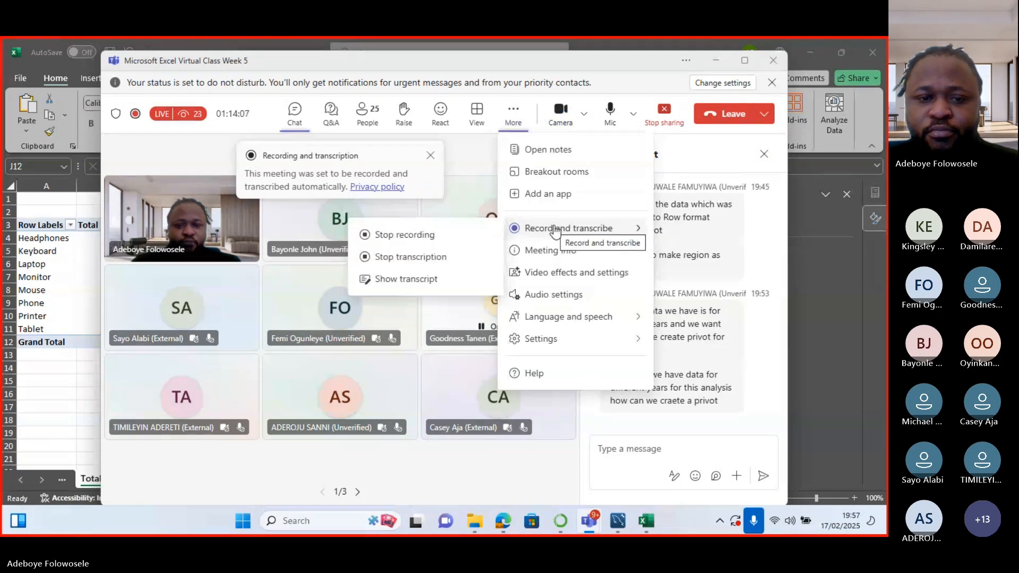
left_click(451, 235)
left_click(518, 301)
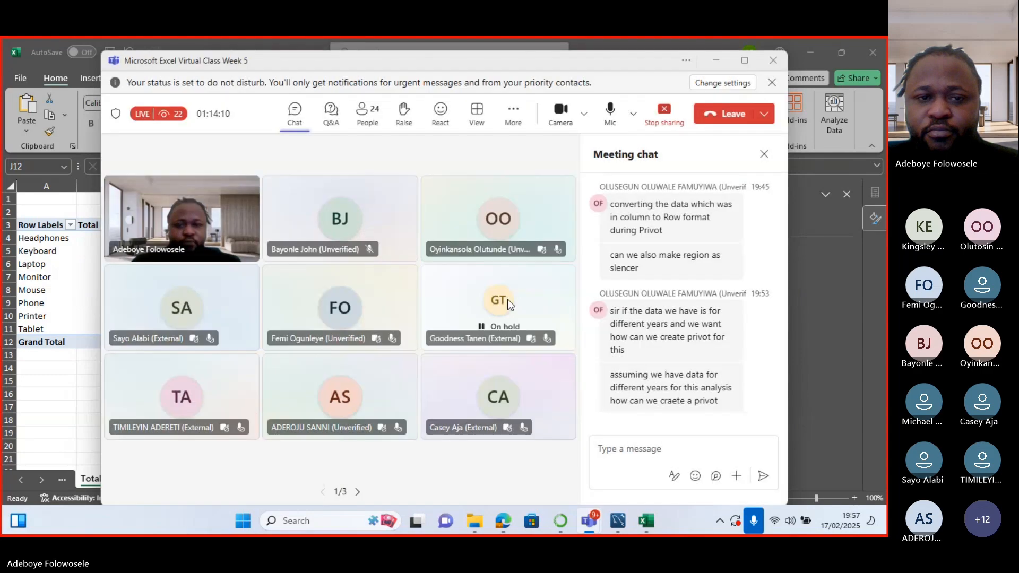